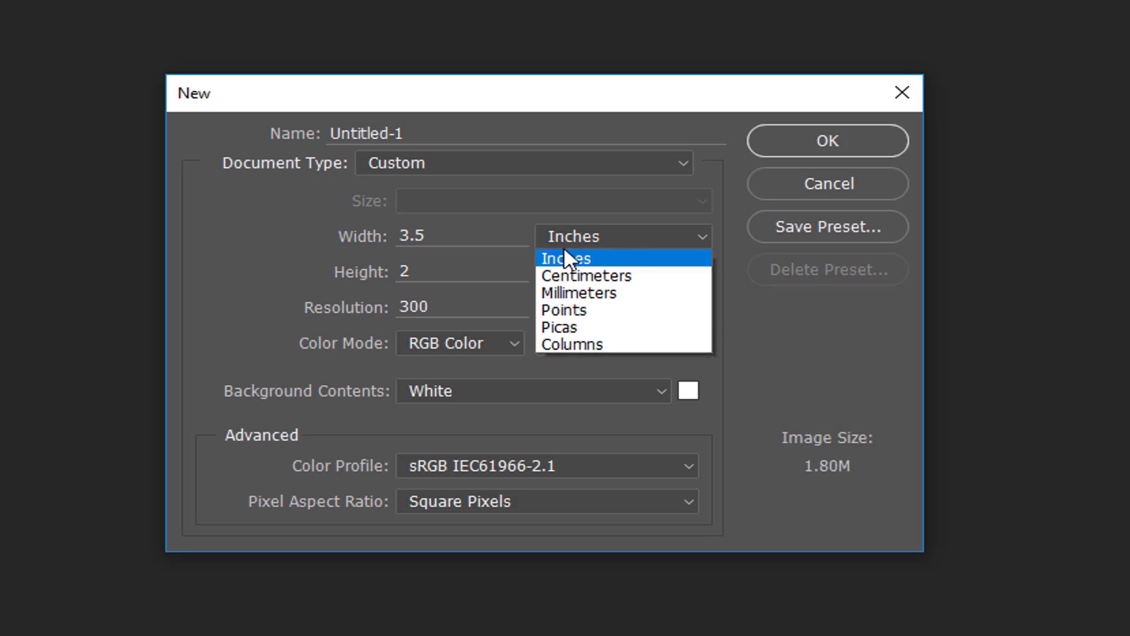
Create a white 3.5 × 2 inch document at 300 ppi, checking its pixel size first
scroll(562, 255, up, 1)
click(562, 255)
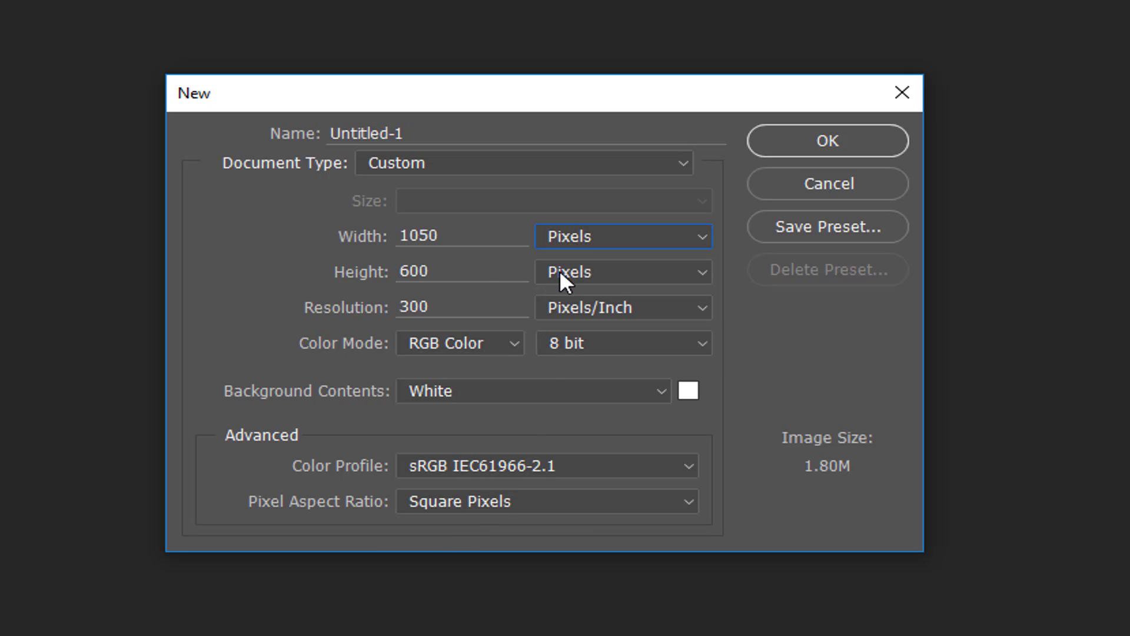
click(585, 235)
scroll(588, 260, up, 1)
click(589, 274)
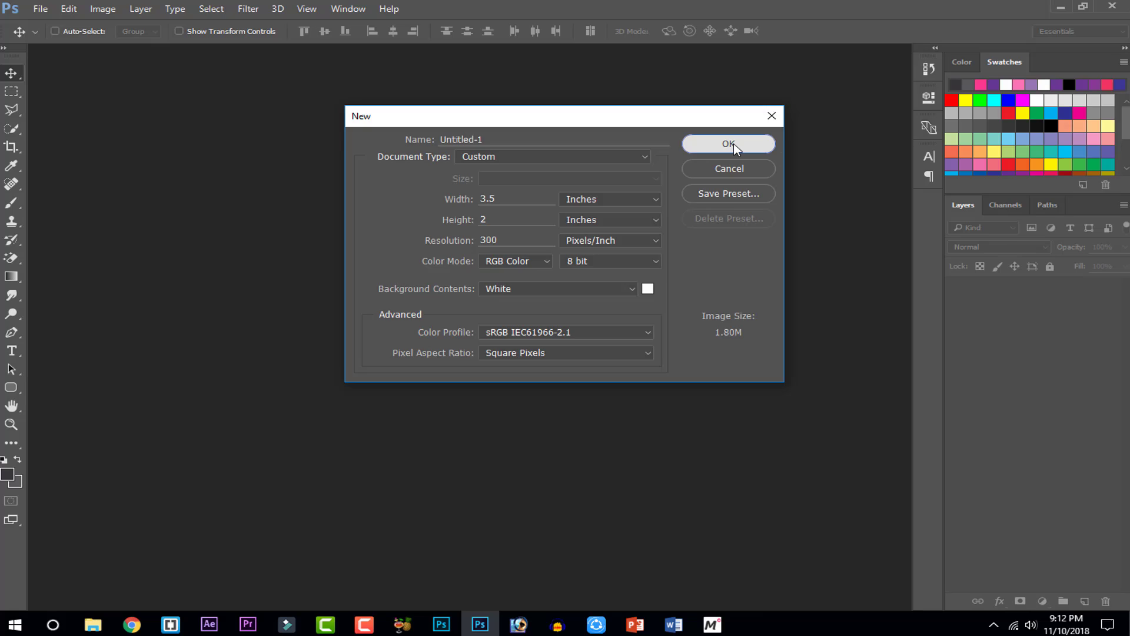
click(831, 142)
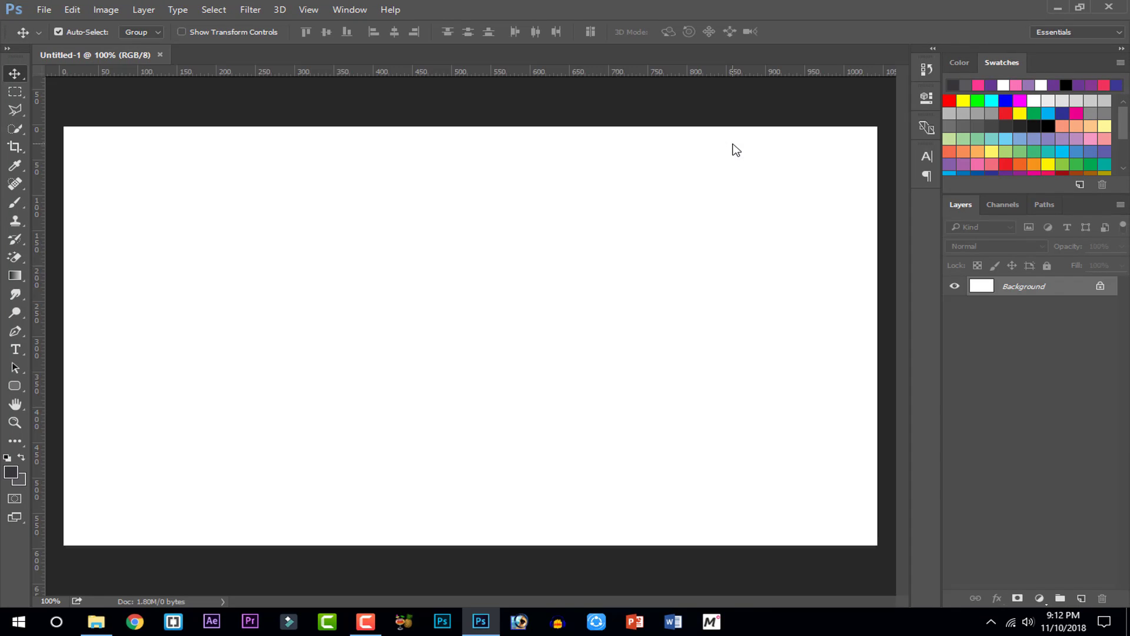
Draw a slanted Polygonal Lasso selection over the card's left side and add Layer 1
key(ctrl+minus)
key(ctrl+plus)
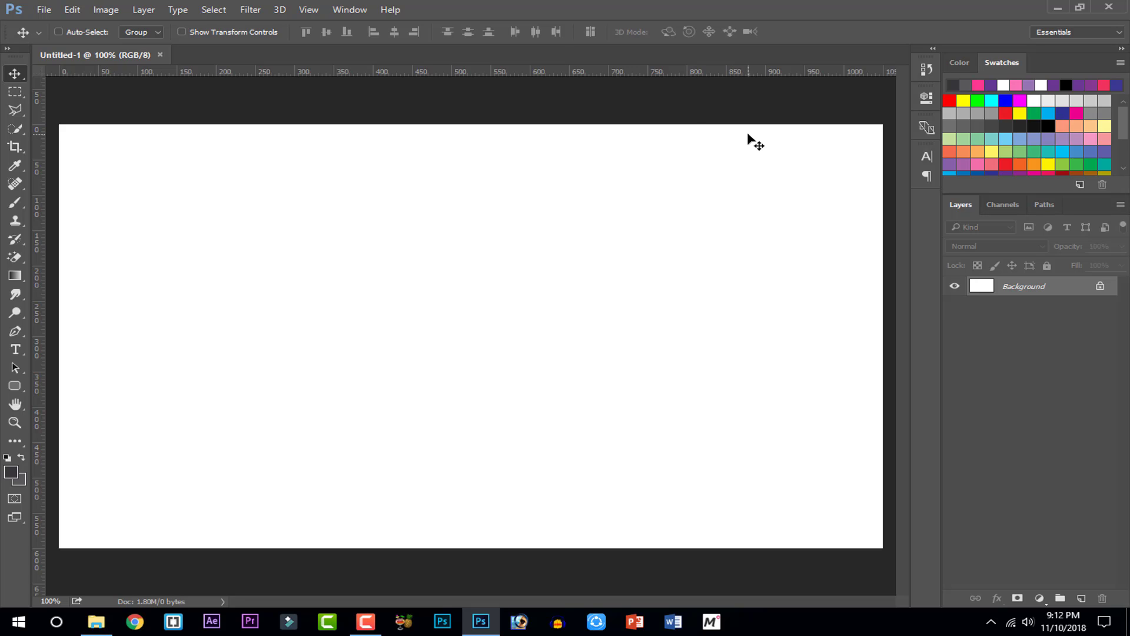
click(22, 112)
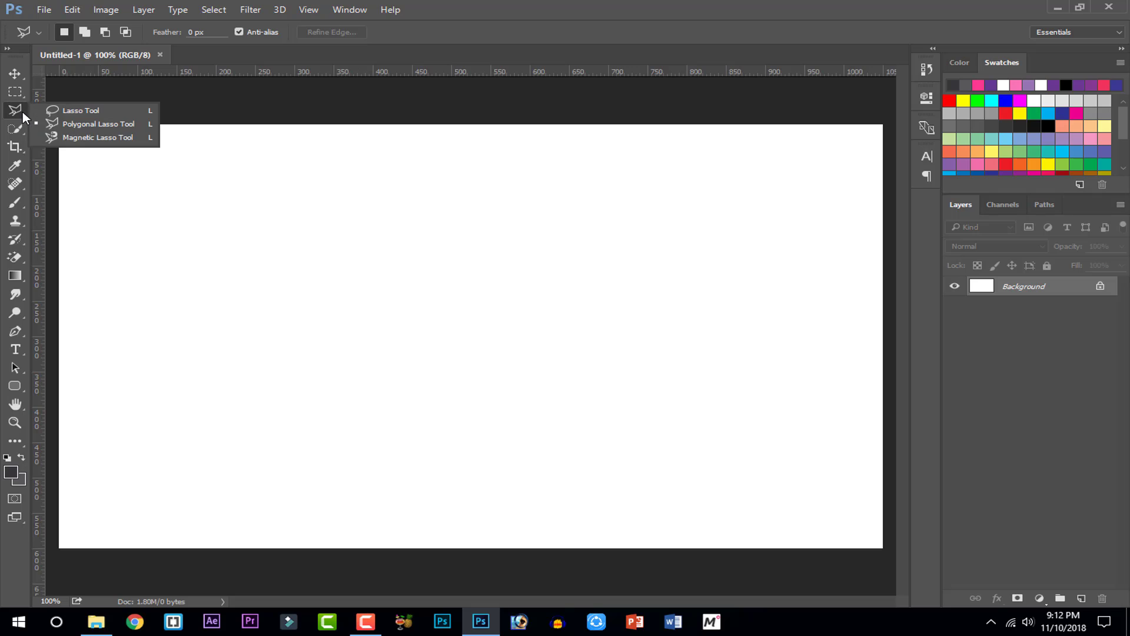
click(68, 126)
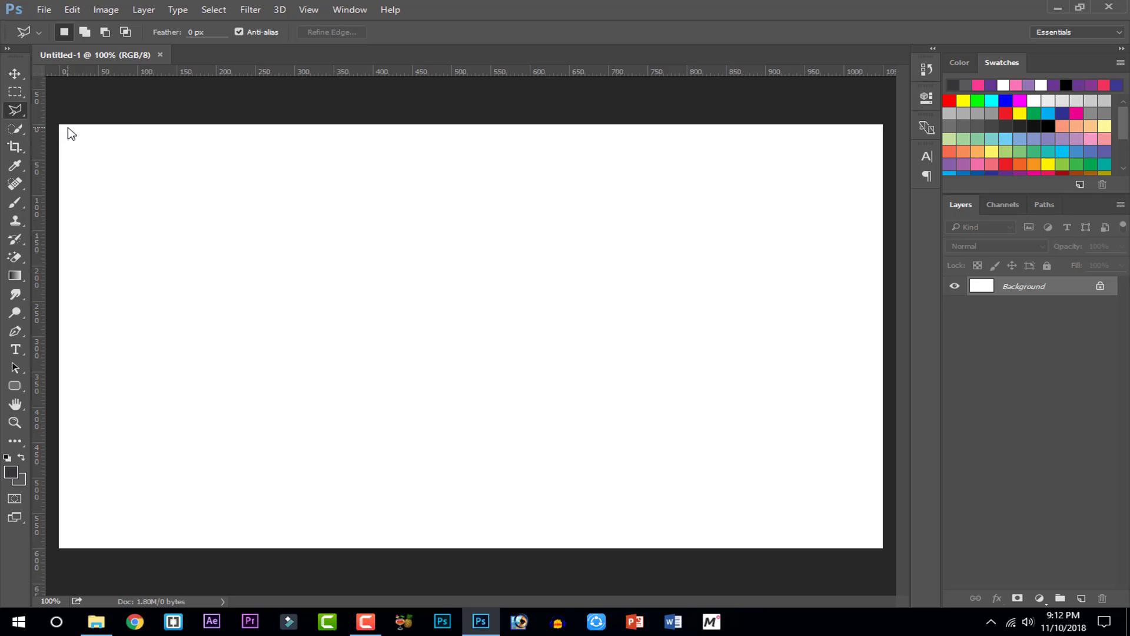
click(479, 123)
click(358, 580)
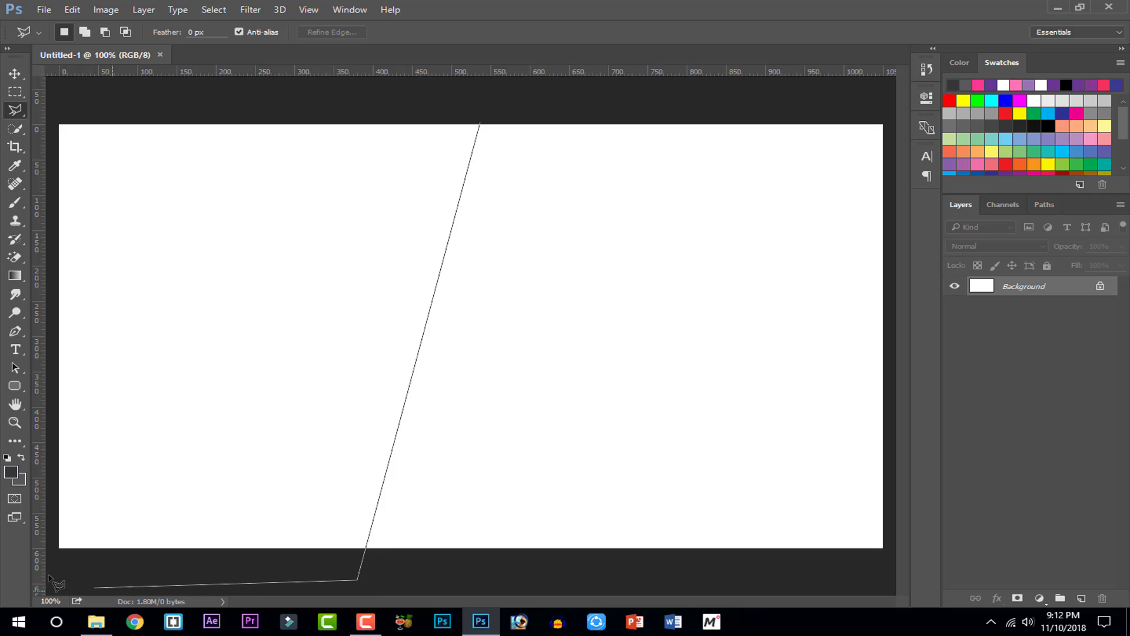
click(30, 585)
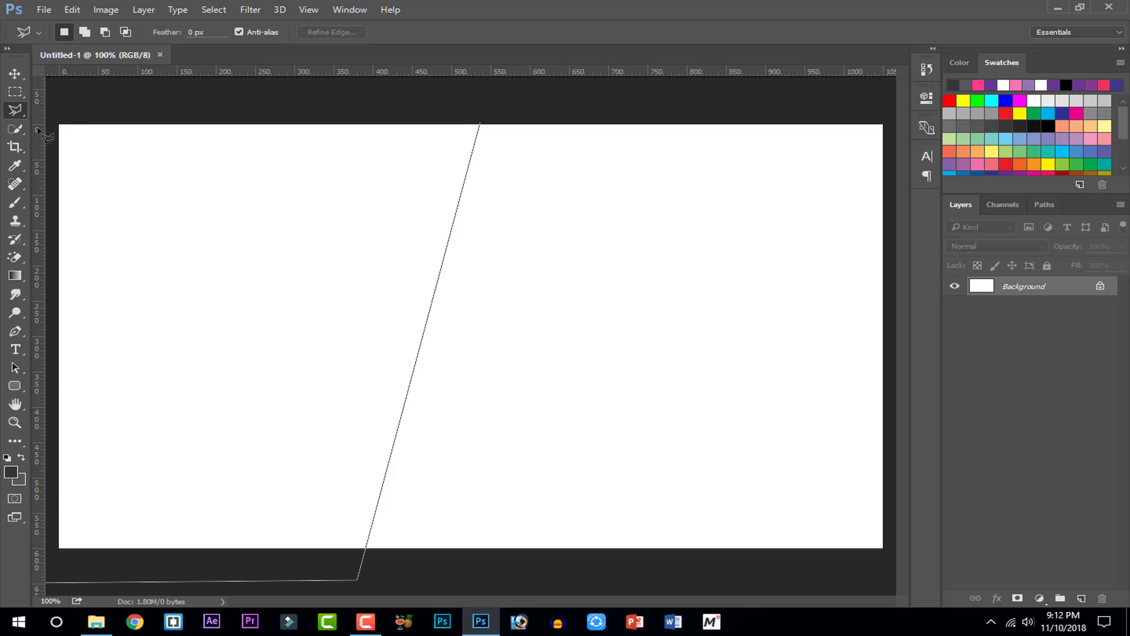
click(36, 110)
double_click(104, 101)
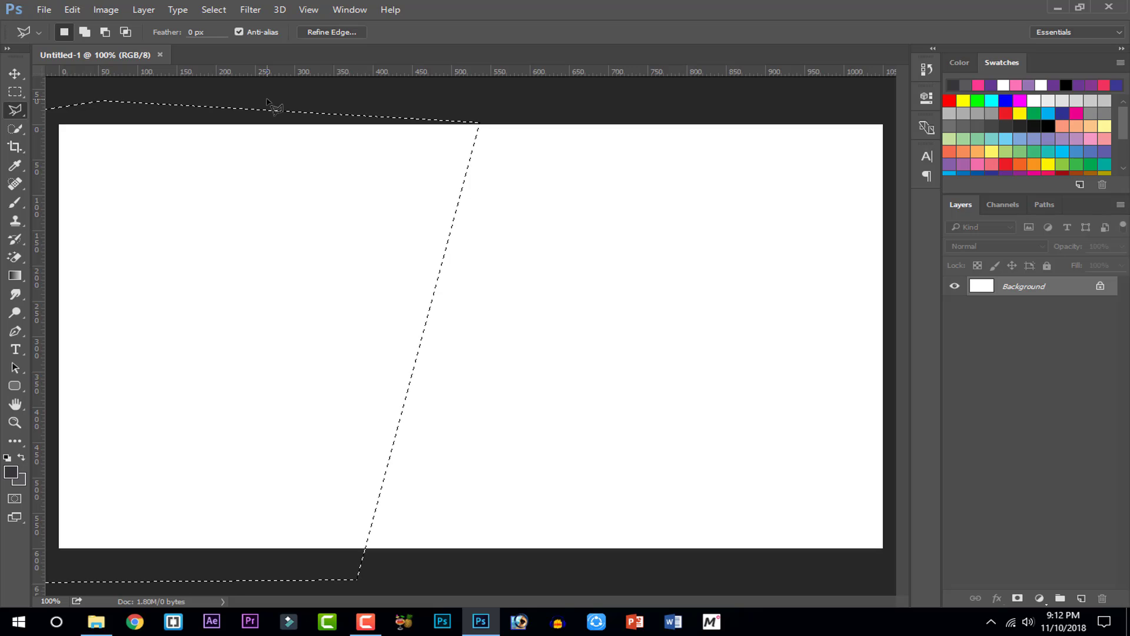
key(ctrl+minus)
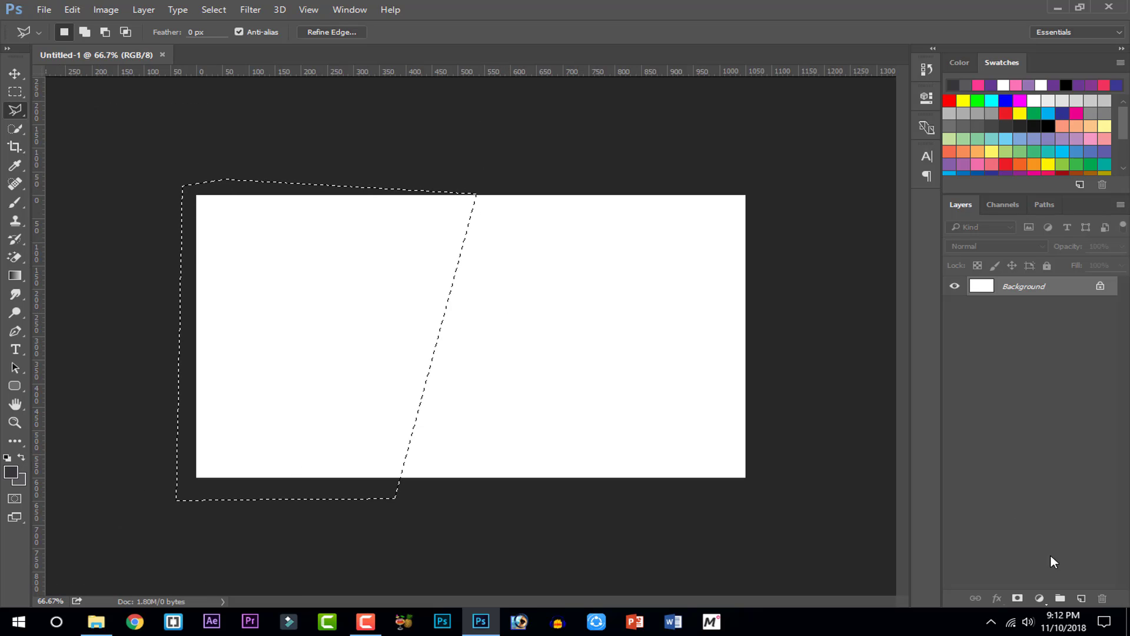
click(1081, 598)
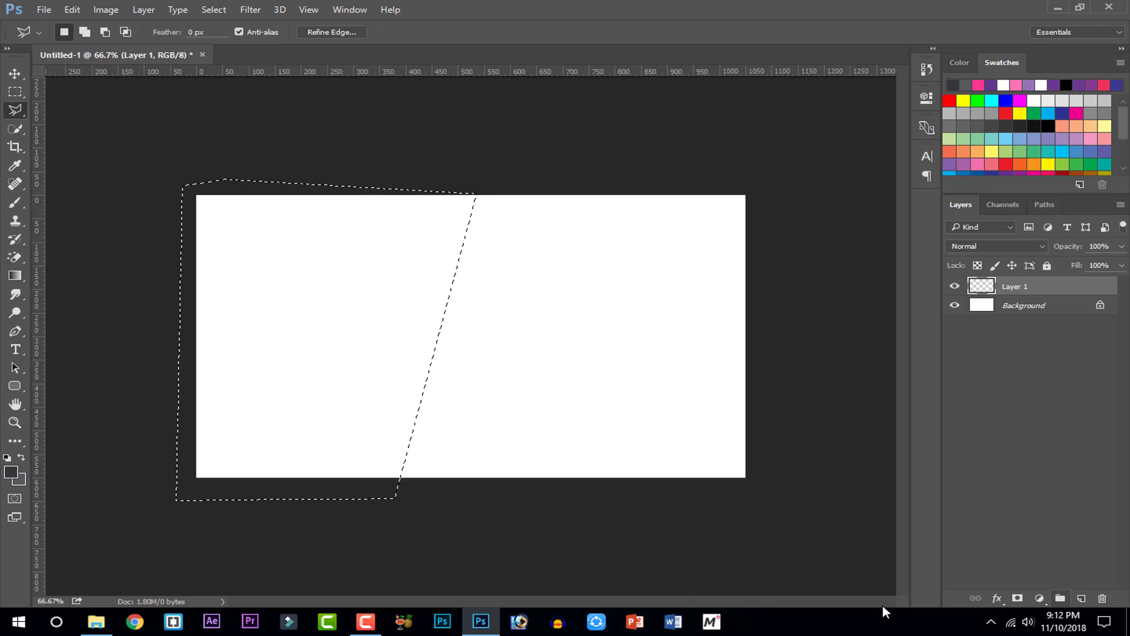
Fill the slanted selection on Layer 1 with dark gray #383639
click(13, 472)
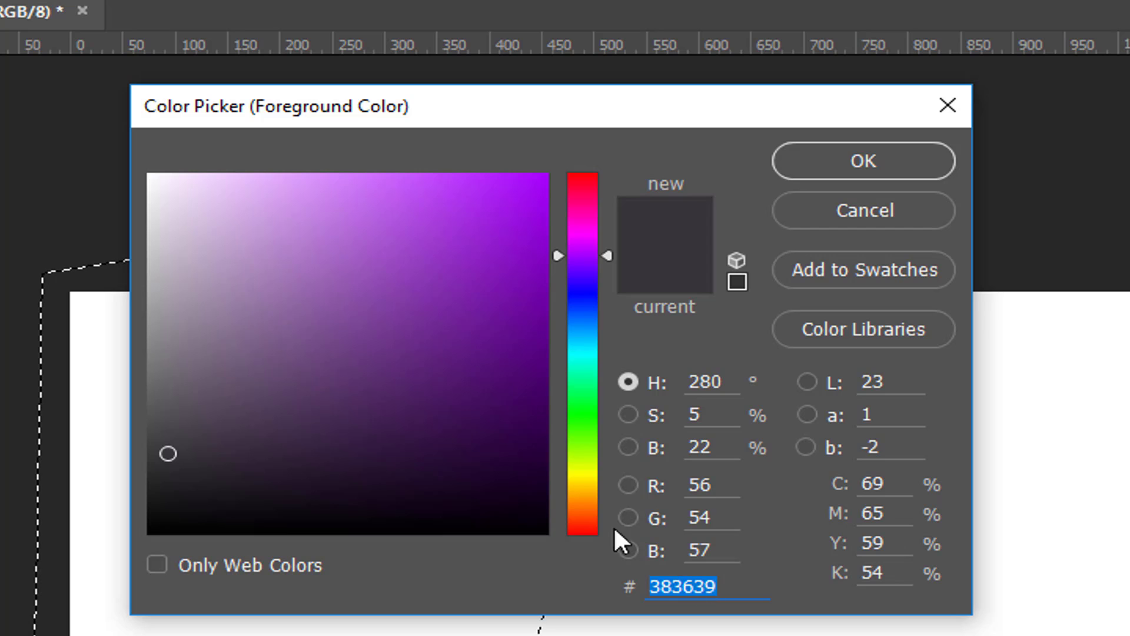
click(826, 169)
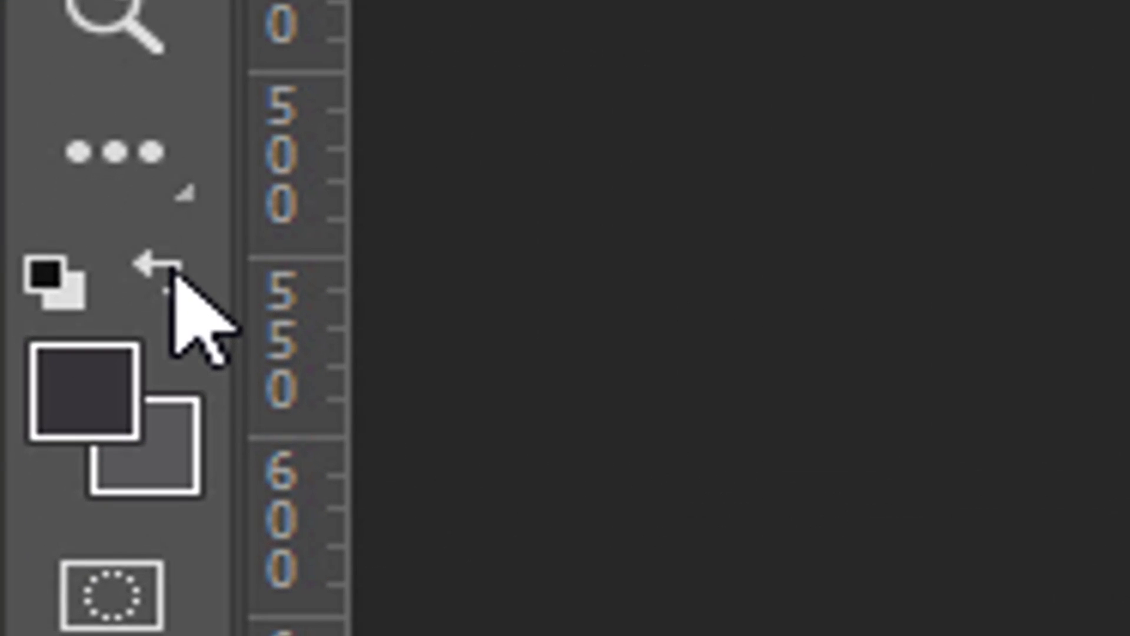
click(177, 275)
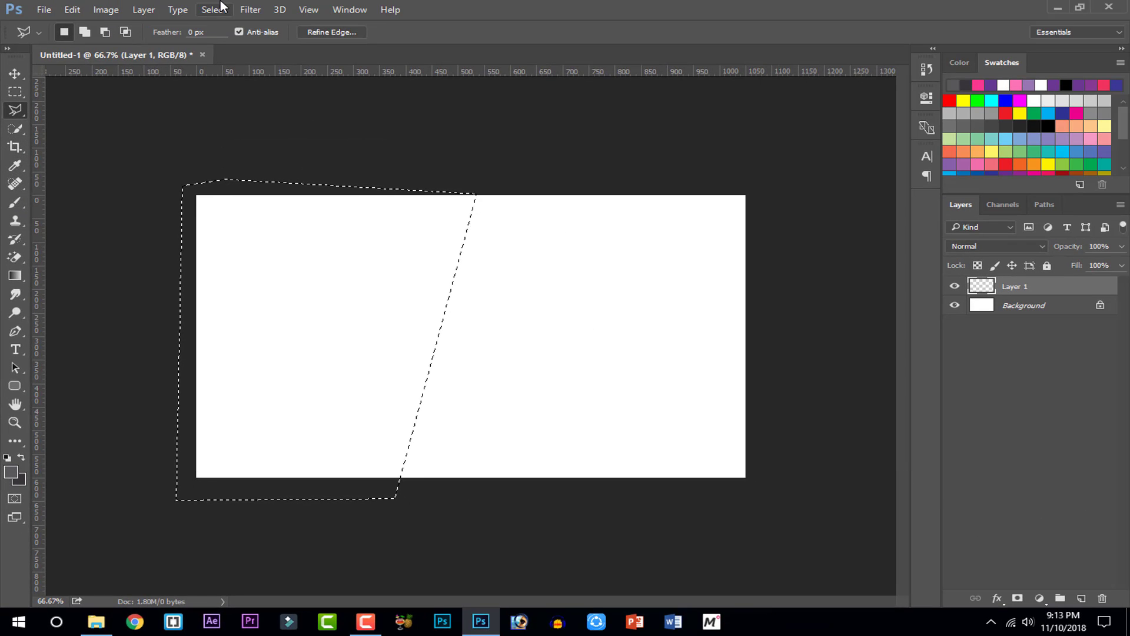
key(ctrl+BackSpace)
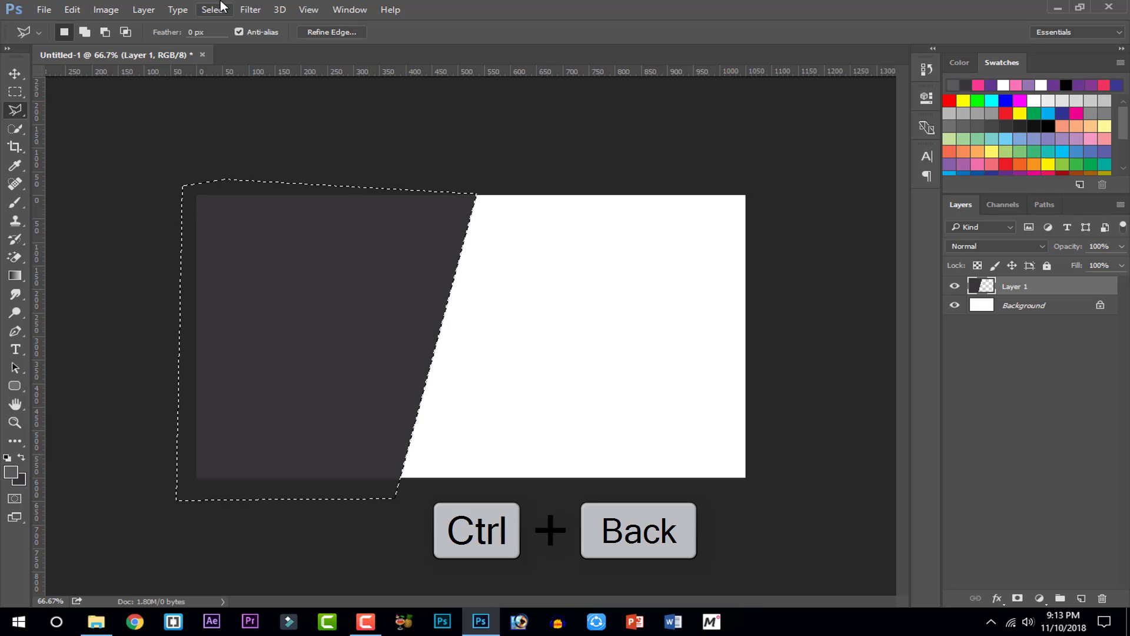
Undo the fill in History and make dark gray the foreground colour again
click(926, 70)
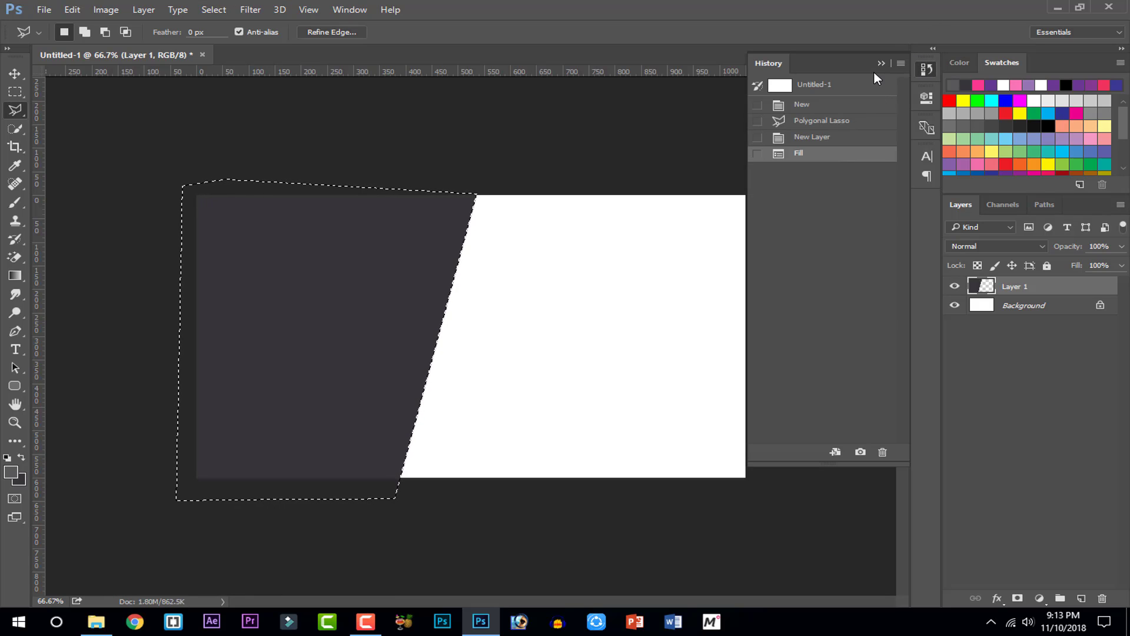
click(853, 141)
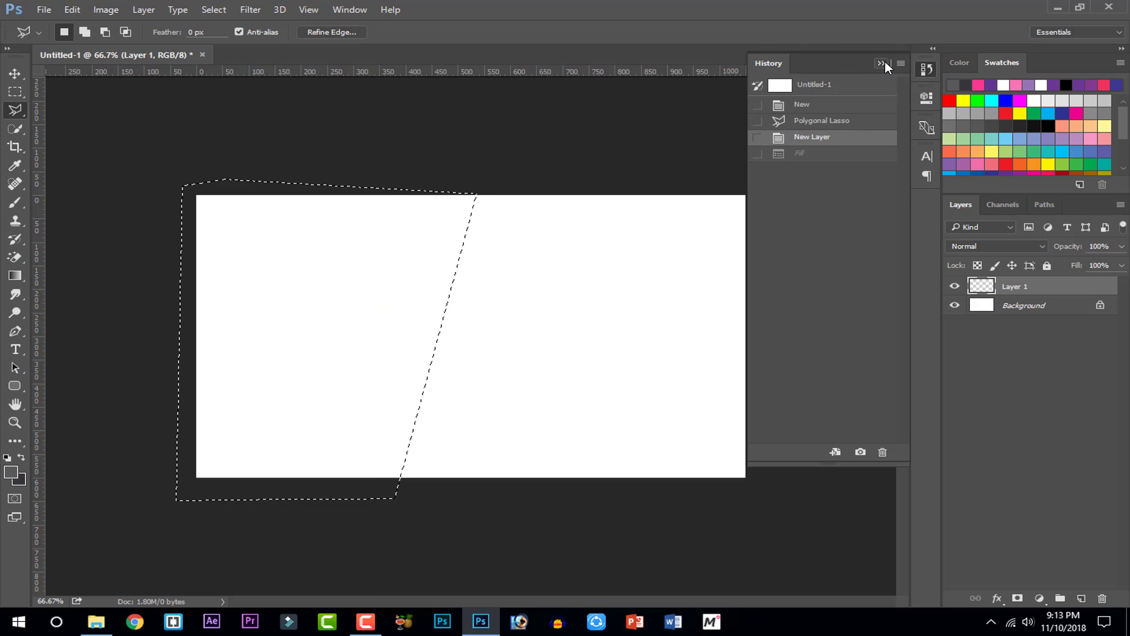
click(882, 63)
click(20, 457)
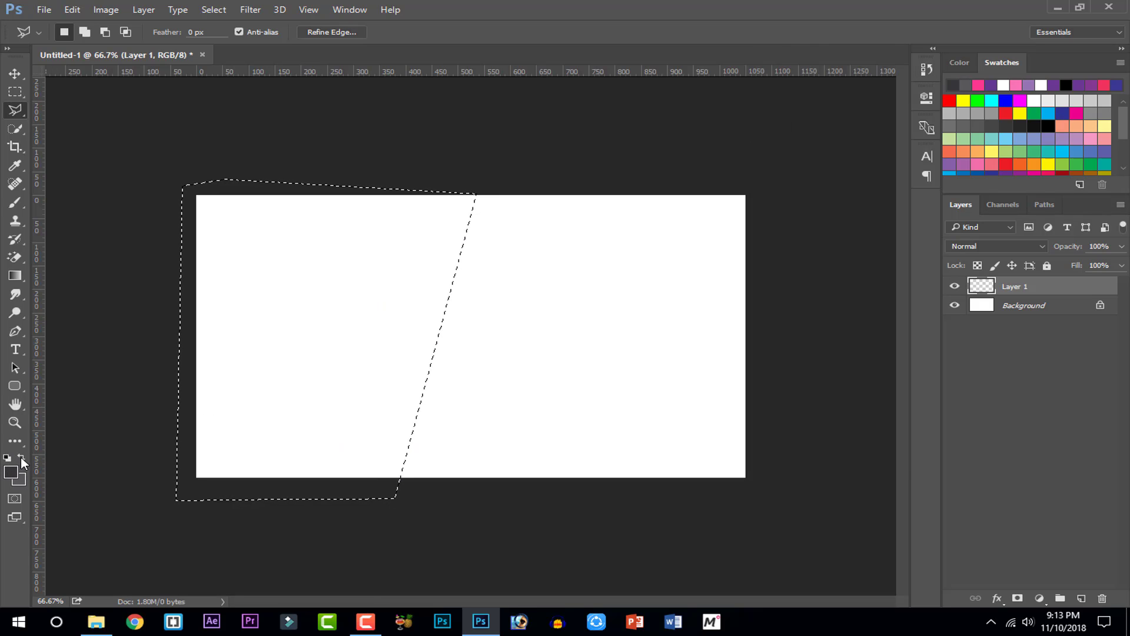
Paint the slanted selection solid dark gray with a 143 px brush, then deselect
click(15, 202)
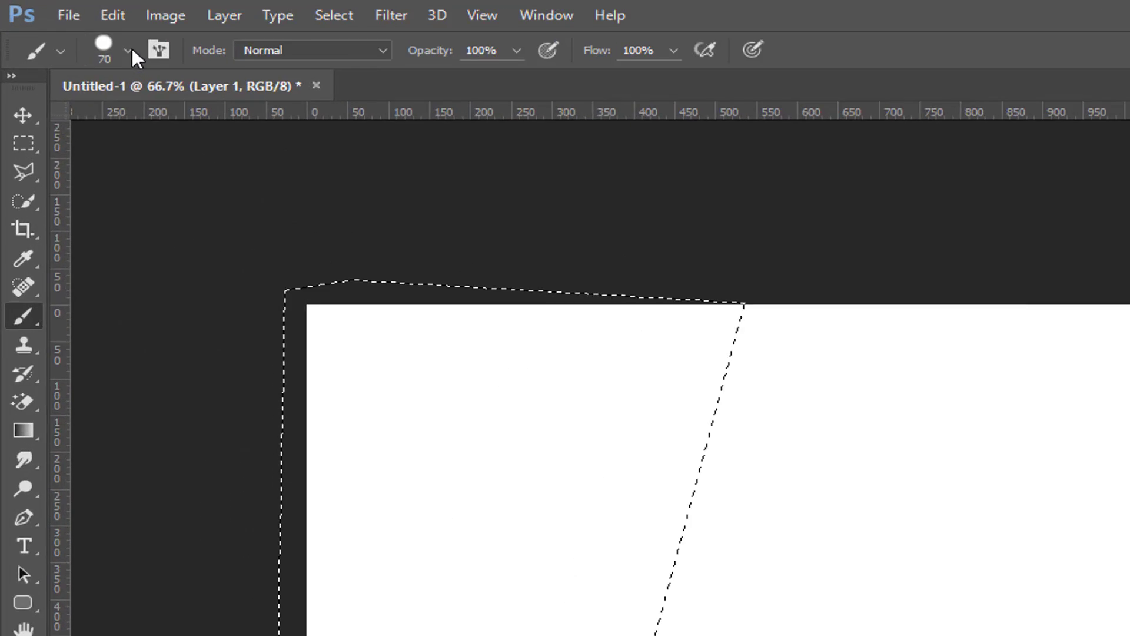
click(82, 32)
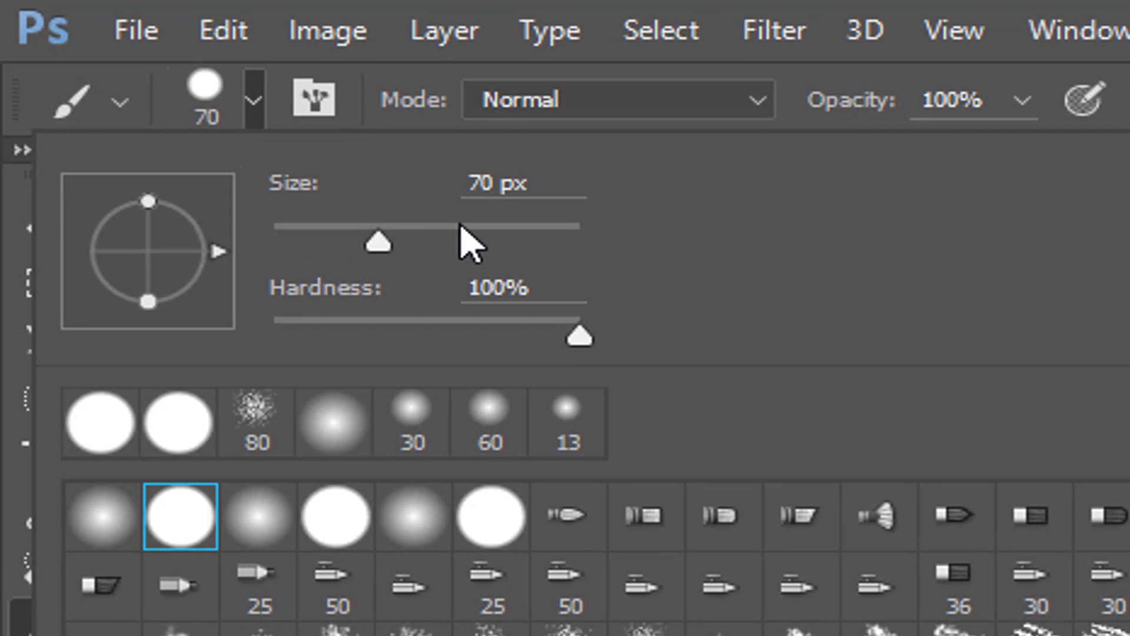
click(448, 222)
key(Return)
drag(732, 408, 411, 397)
drag(1030, 432, 799, 370)
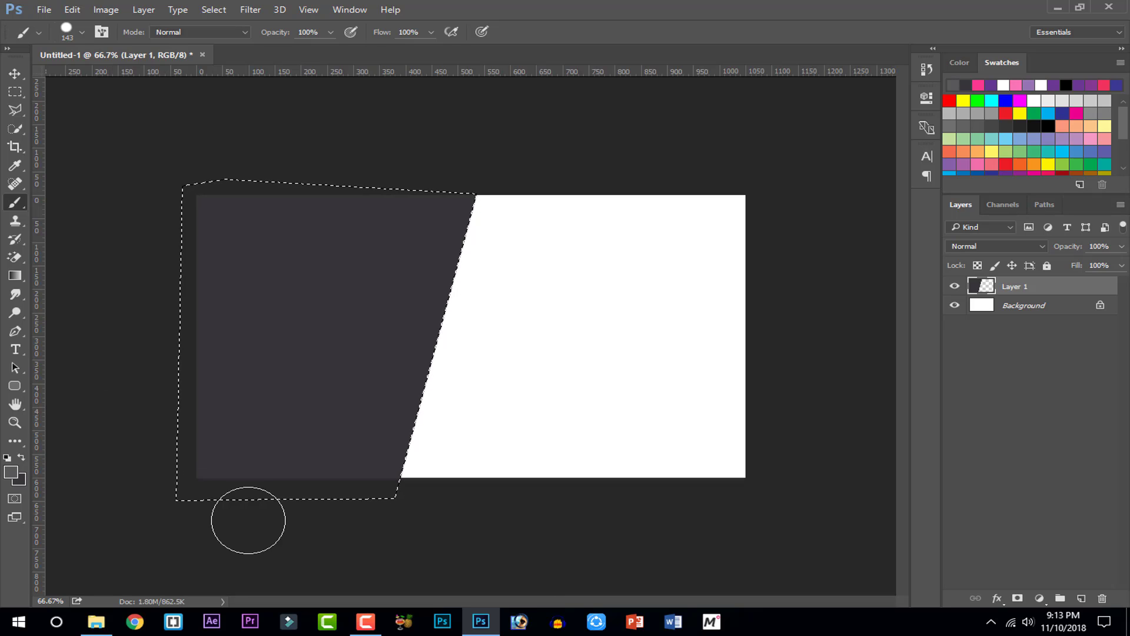
key(ctrl+d)
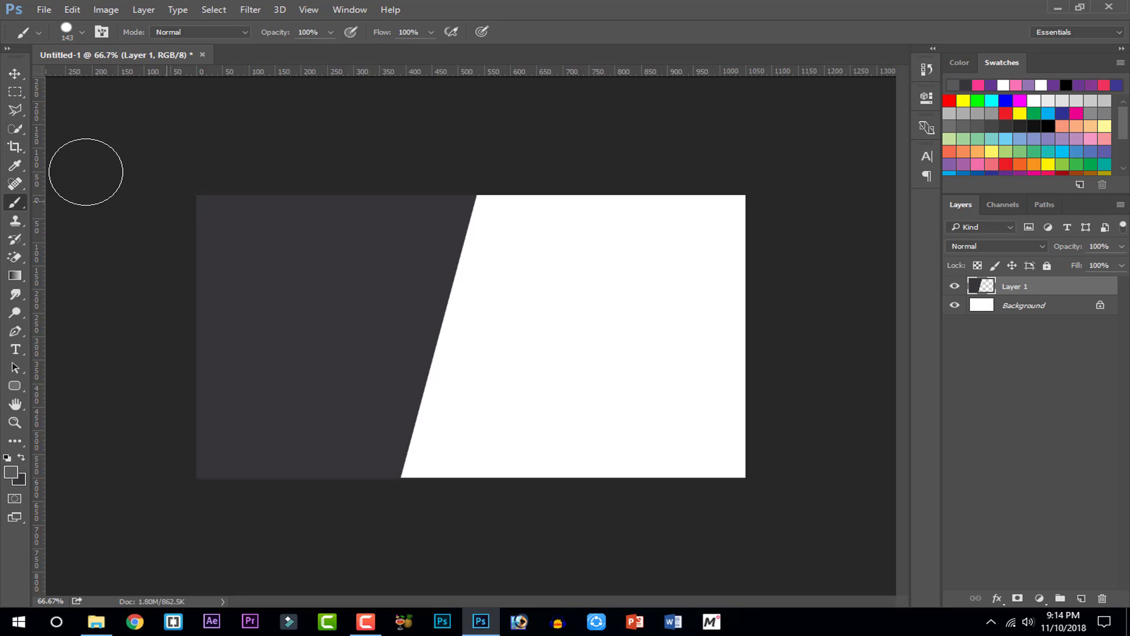
click(13, 95)
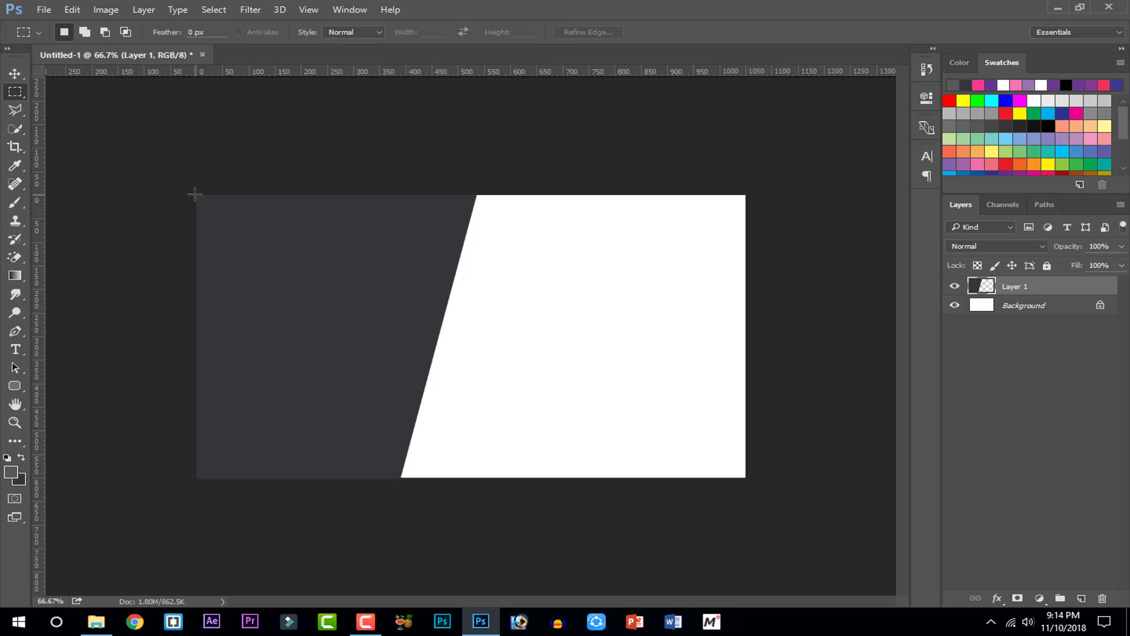
Zoom to the card's top-left corner, drag a trial rectangular selection, then remove it
key(ctrl+plus)
key(ctrl+plus)
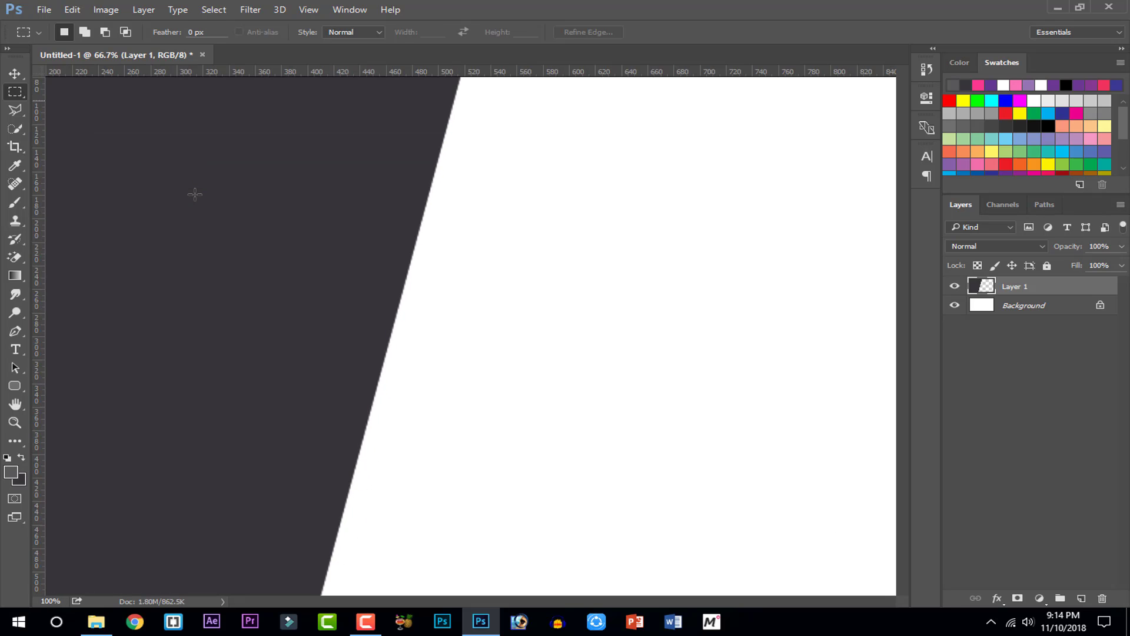
drag(169, 197, 611, 481)
drag(175, 349, 234, 323)
key(ctrl+minus)
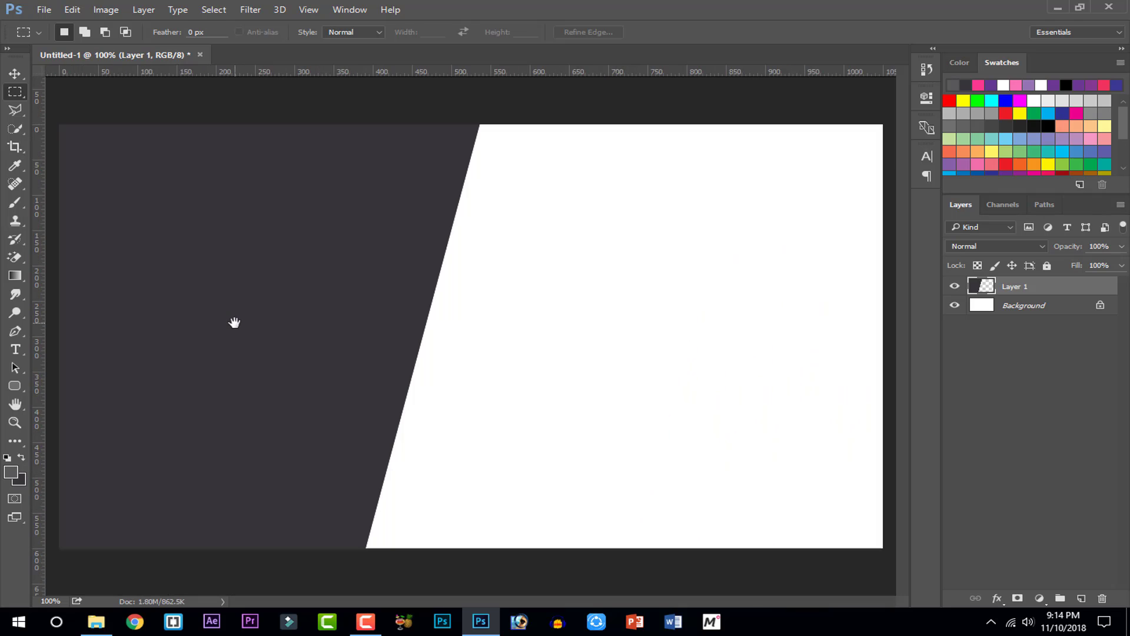
key(ctrl+plus)
drag(235, 323, 644, 585)
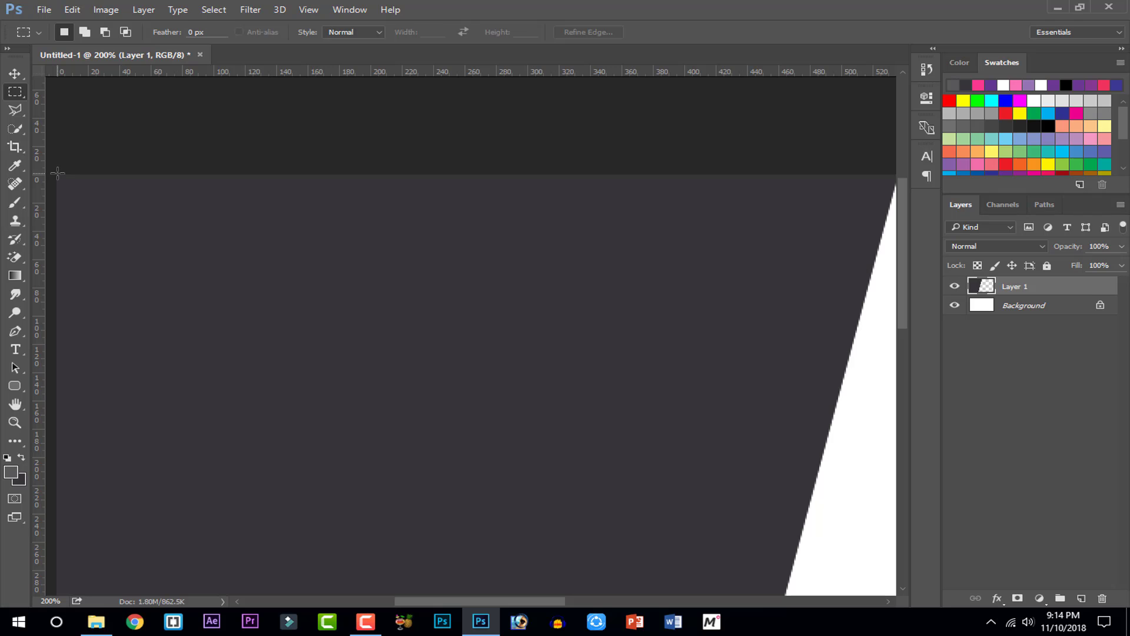
drag(54, 174, 175, 294)
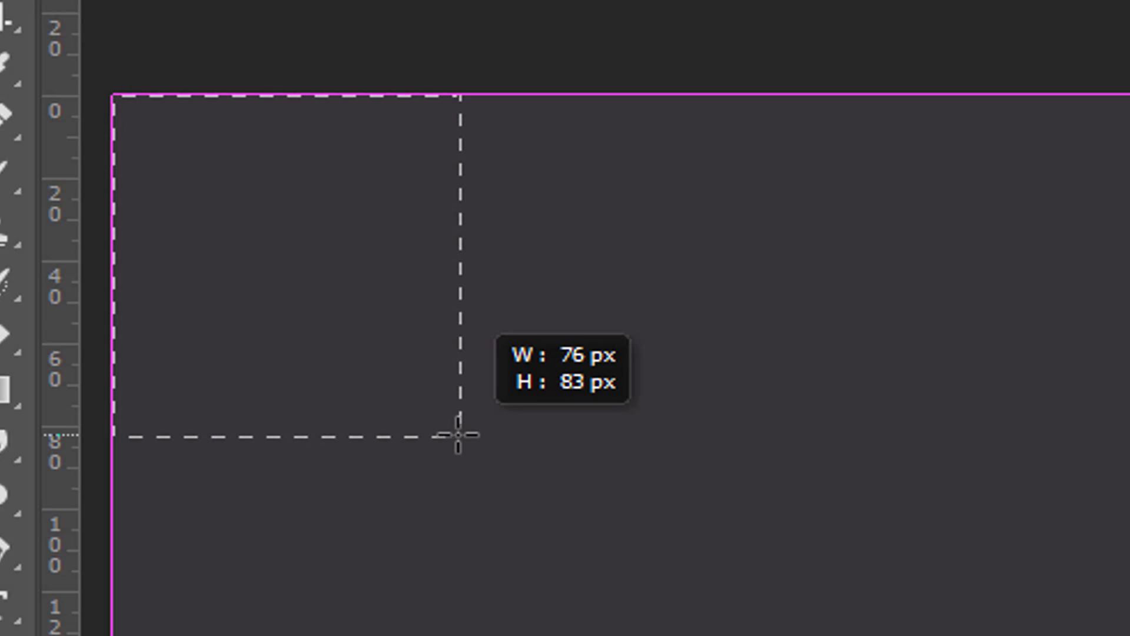
drag(458, 435, 995, 459)
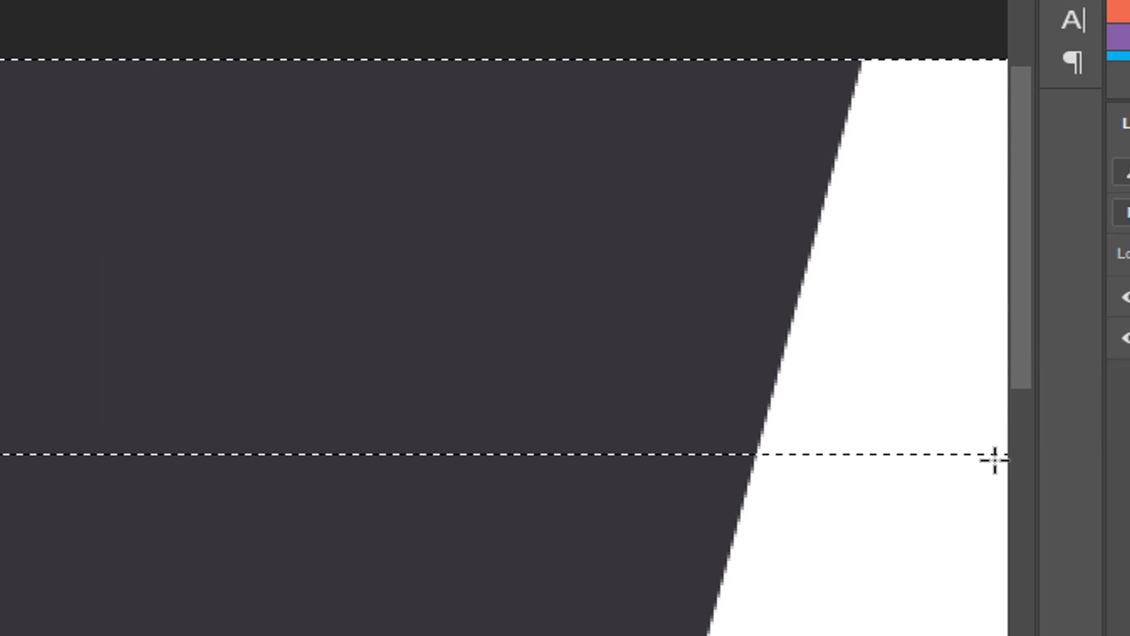
key(ctrl+minus)
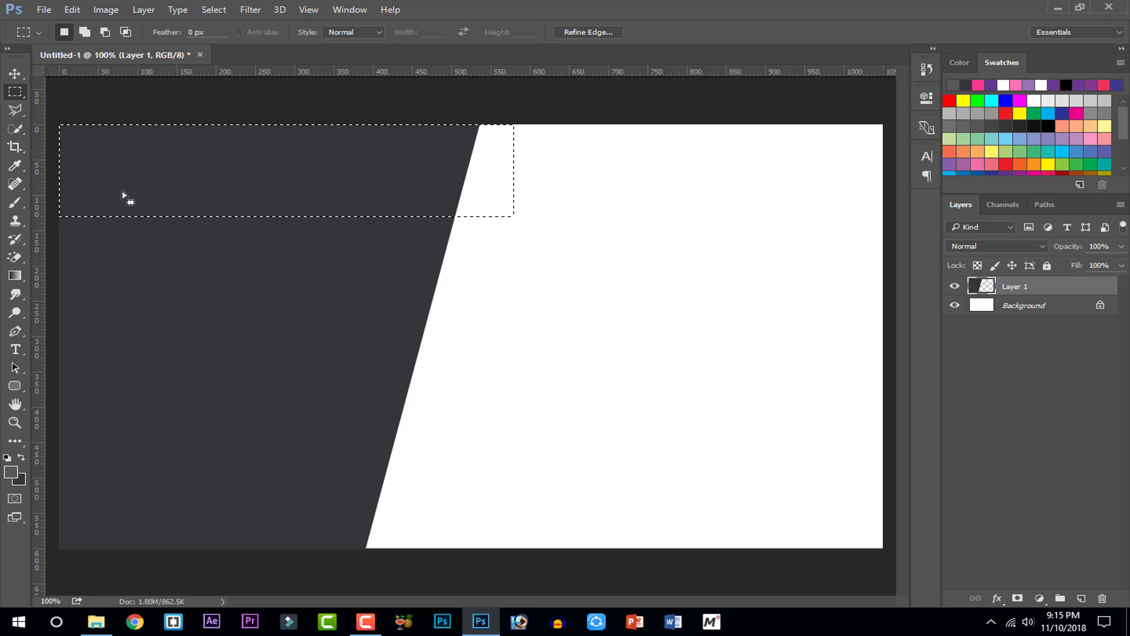
click(48, 123)
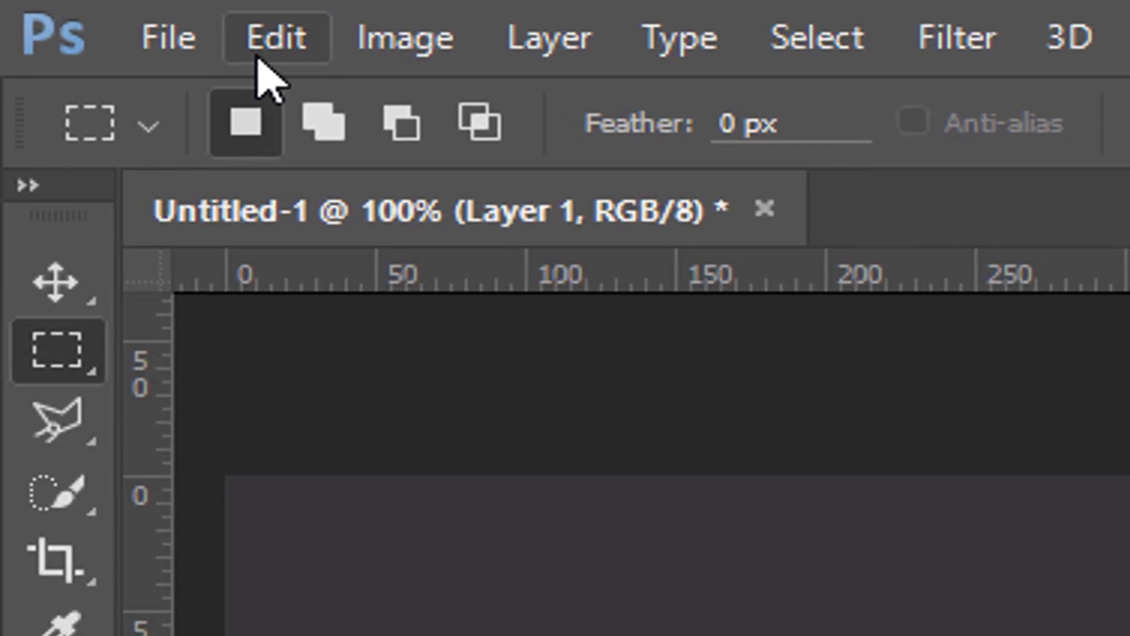
click(70, 11)
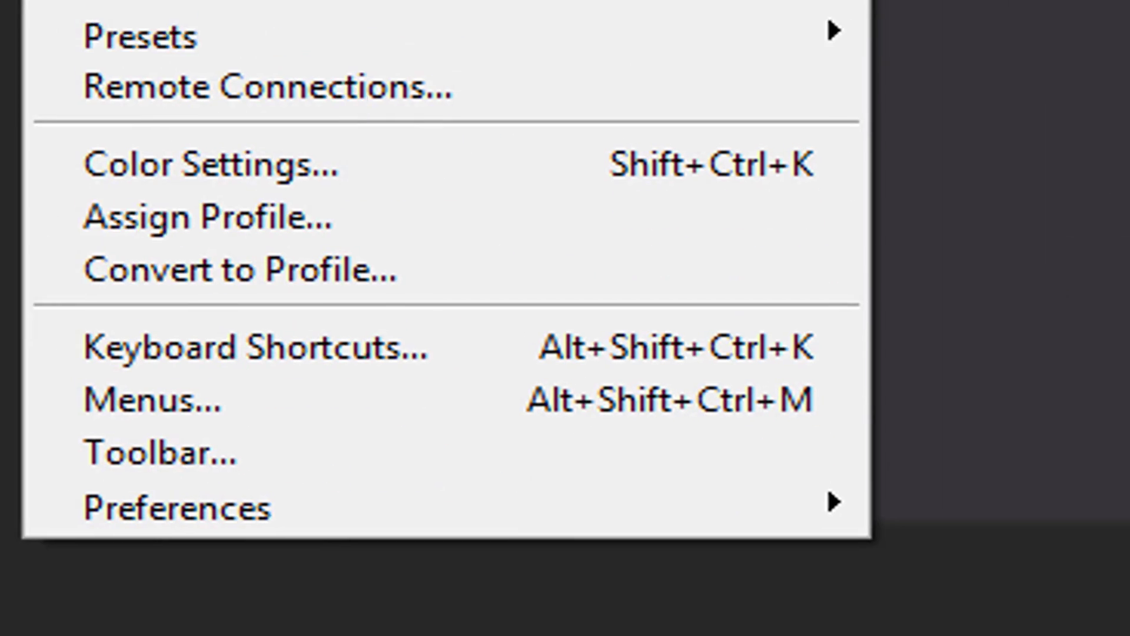
mouse_move(182, 504)
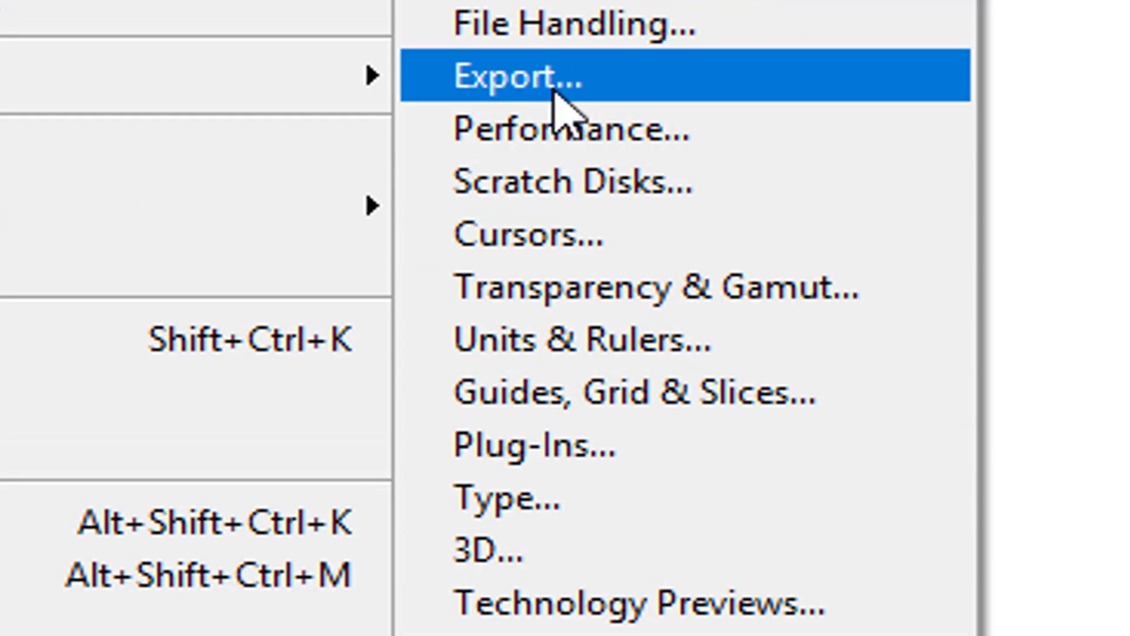
click(547, 359)
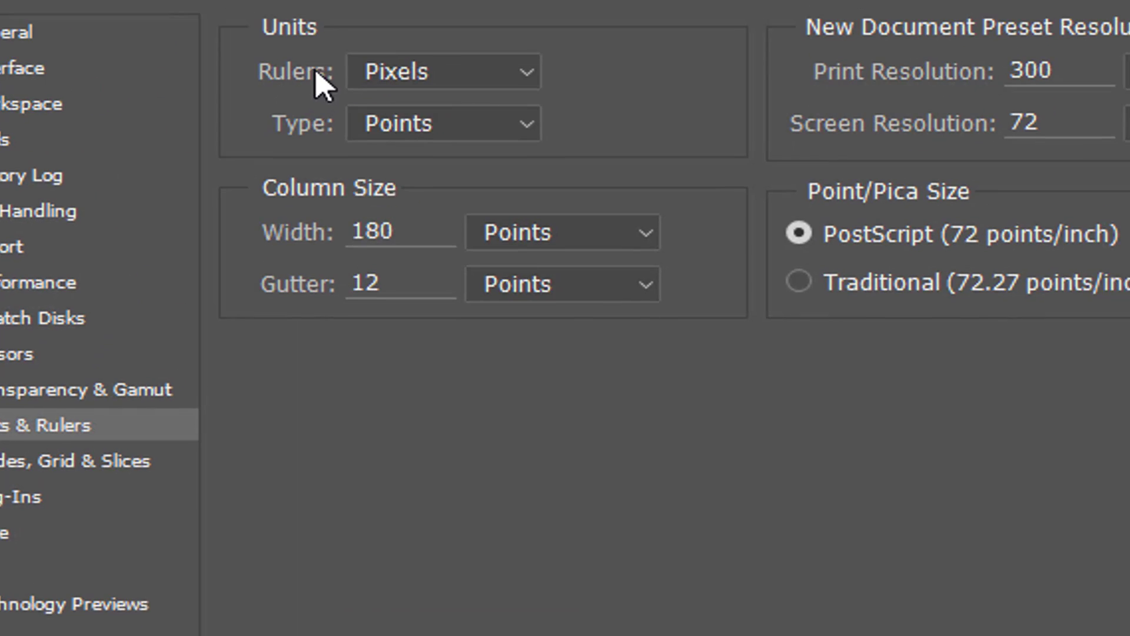
click(353, 83)
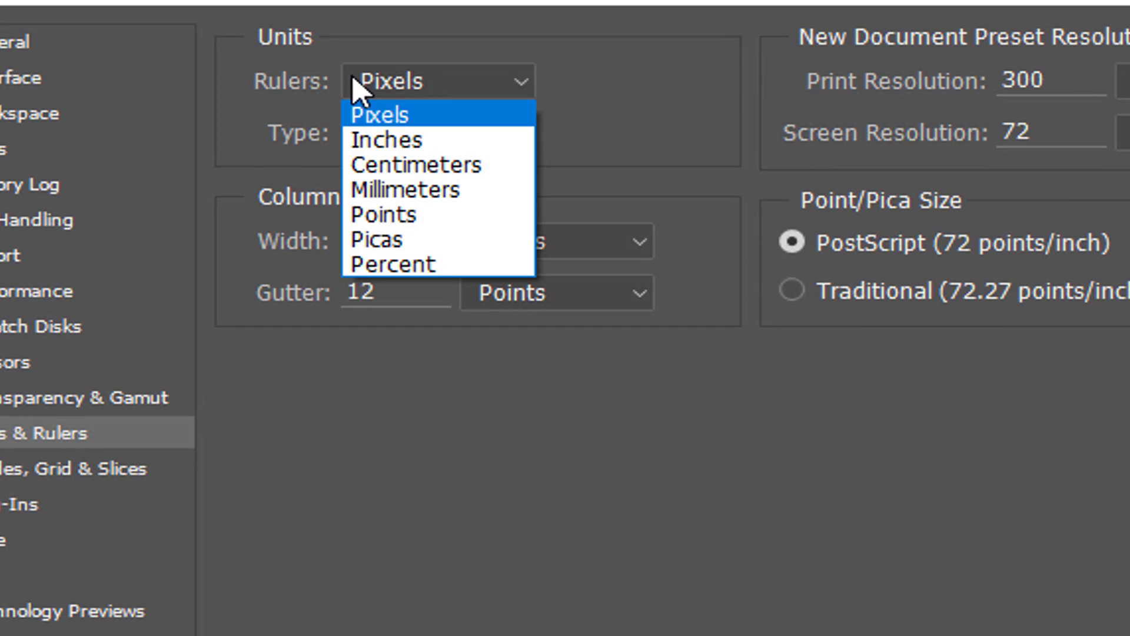
click(377, 143)
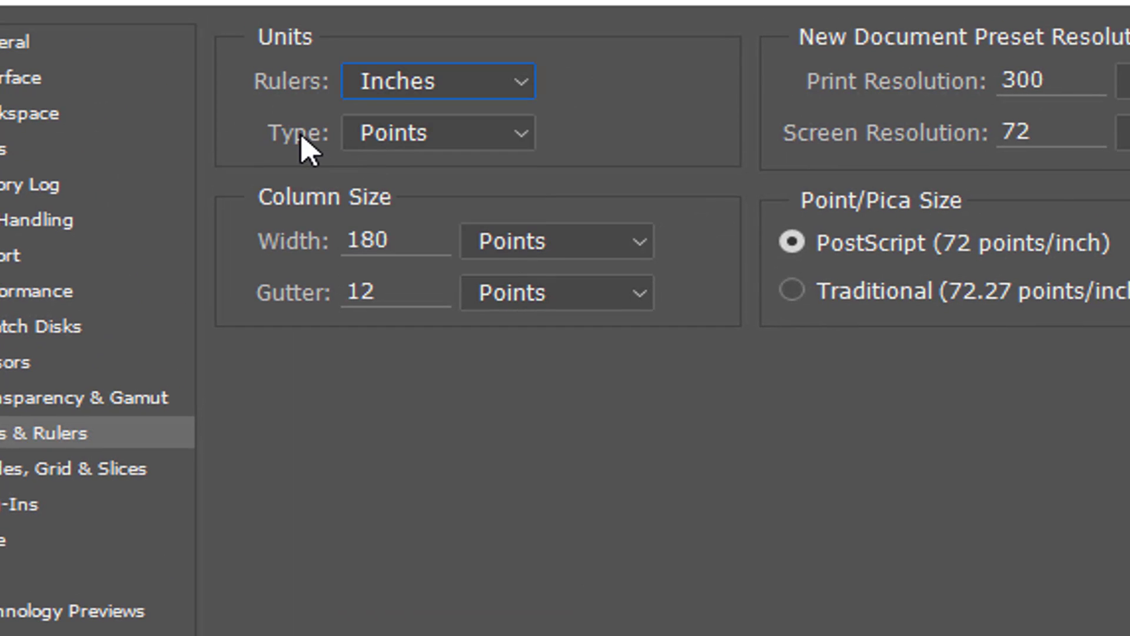
click(398, 86)
click(406, 114)
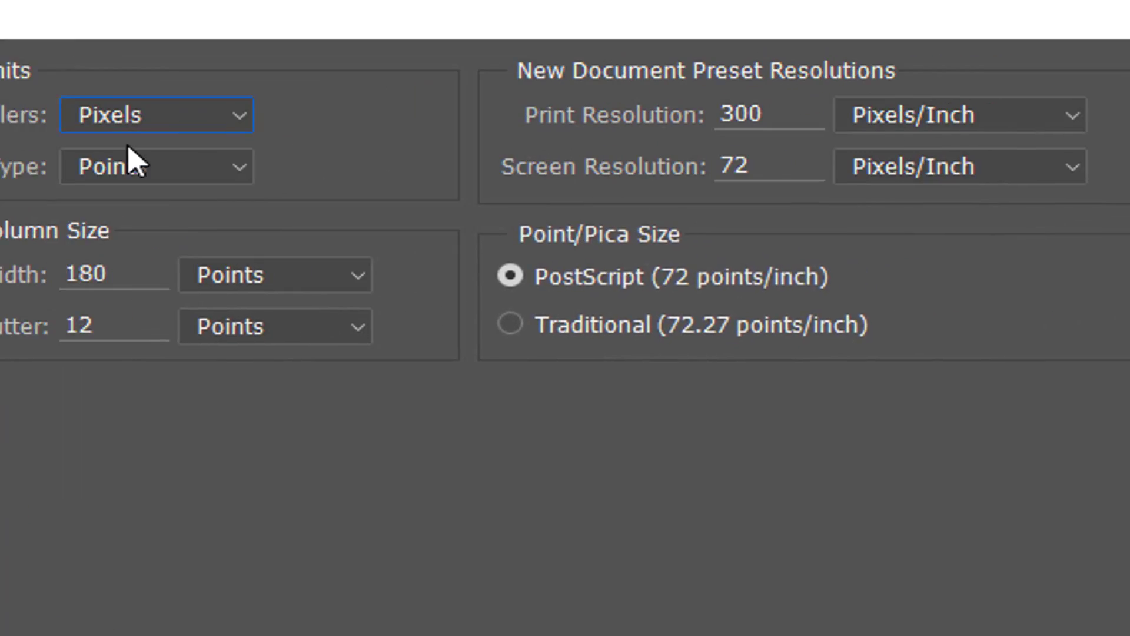
click(981, 114)
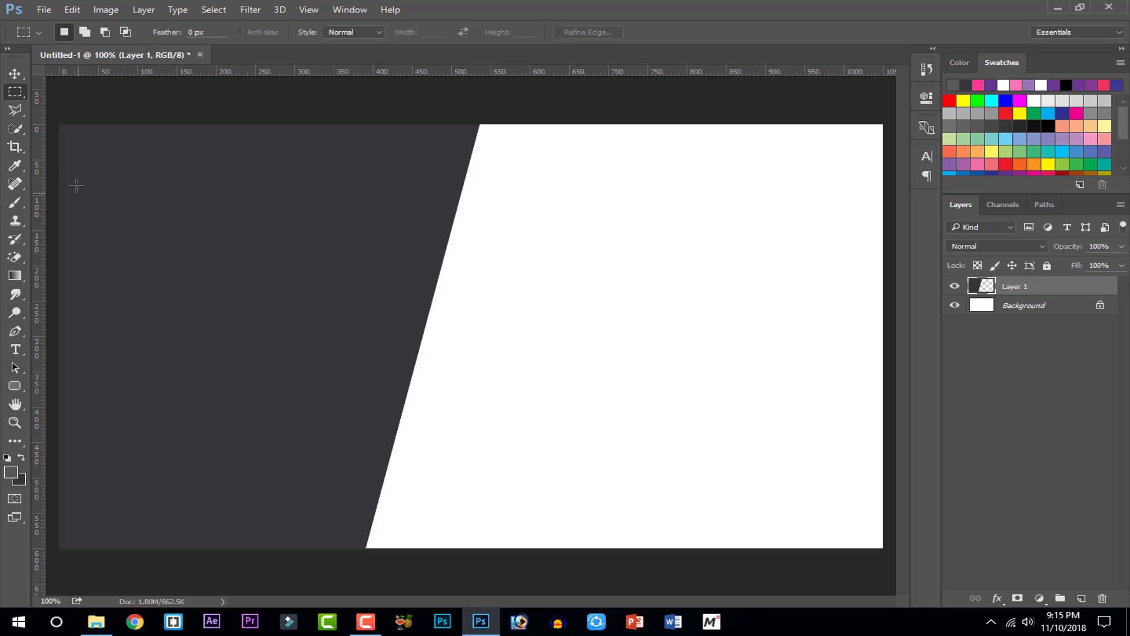
Drag and resize a test marquee at the top-left, deselect it, and open Windows search
drag(59, 124, 348, 547)
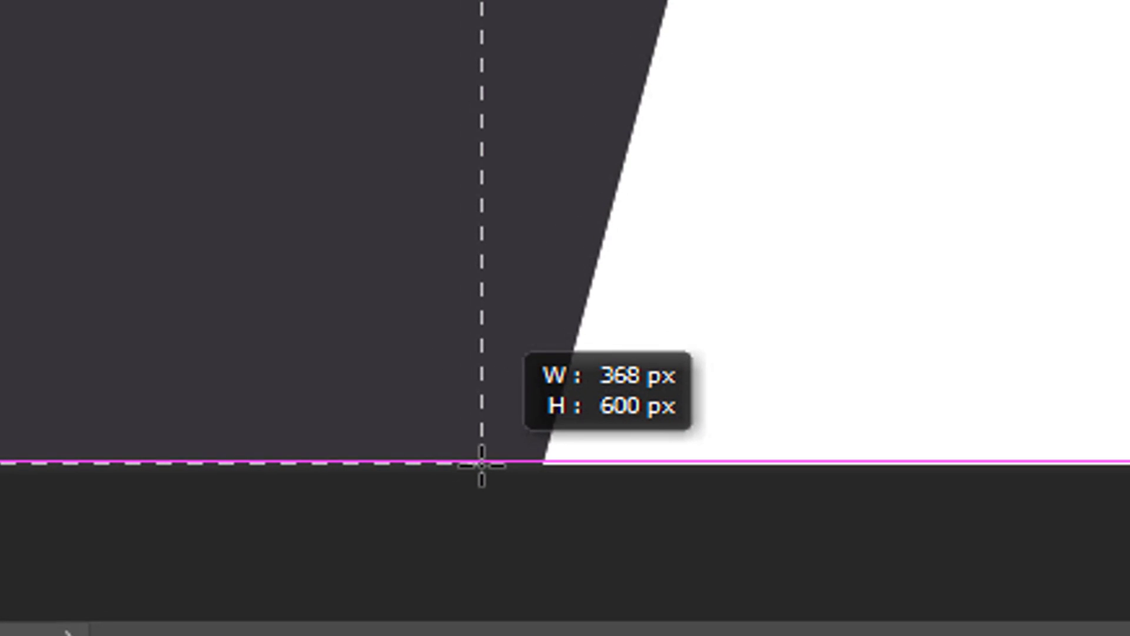
drag(481, 465, 470, 454)
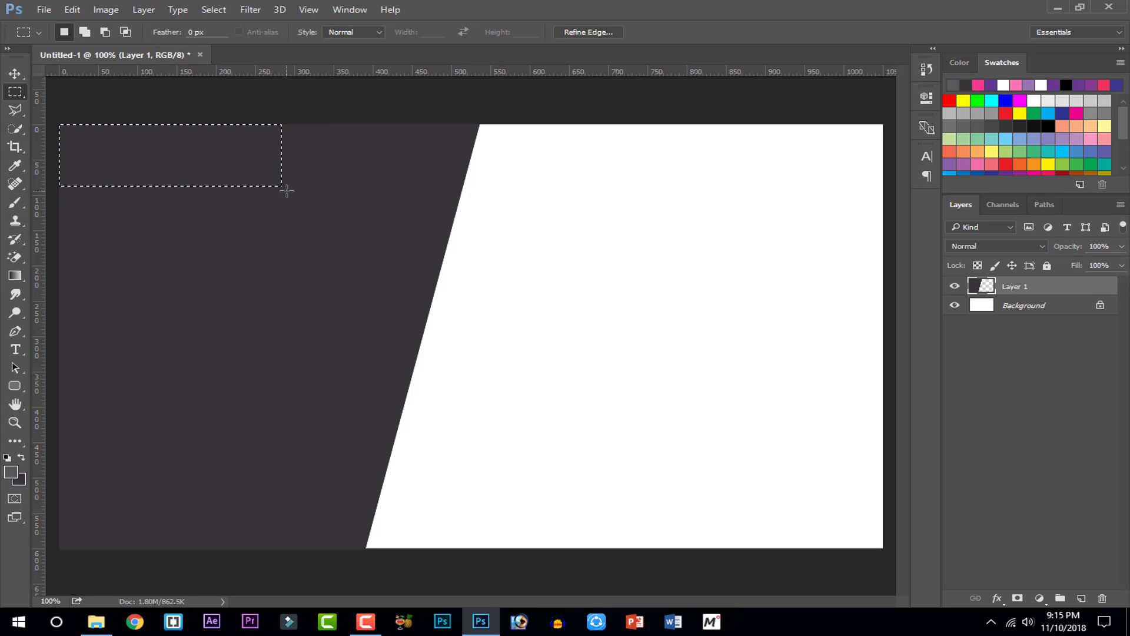
key(ctrl+d)
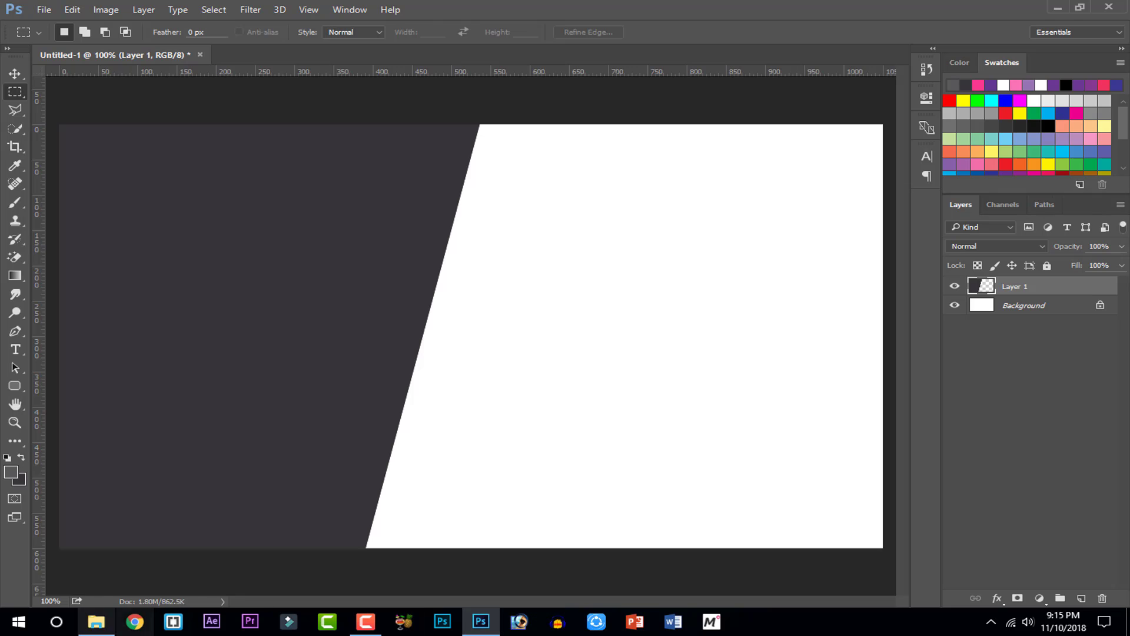
click(38, 625)
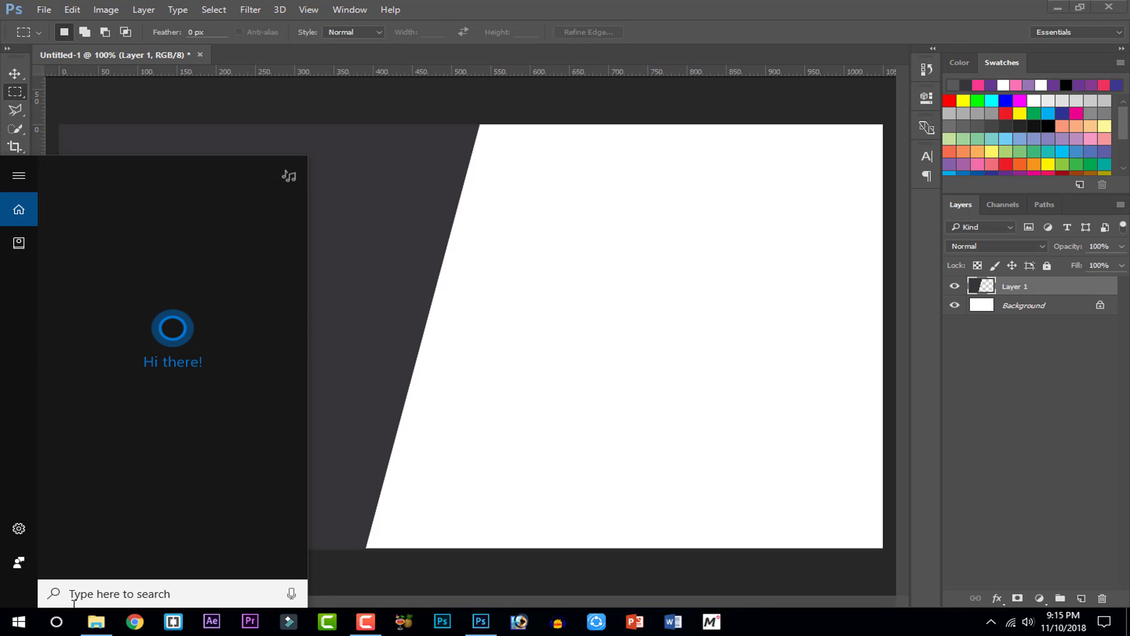
Launch Calculator, move it to the right, and compute 60 ÷ 4
text(cal)
key(Return)
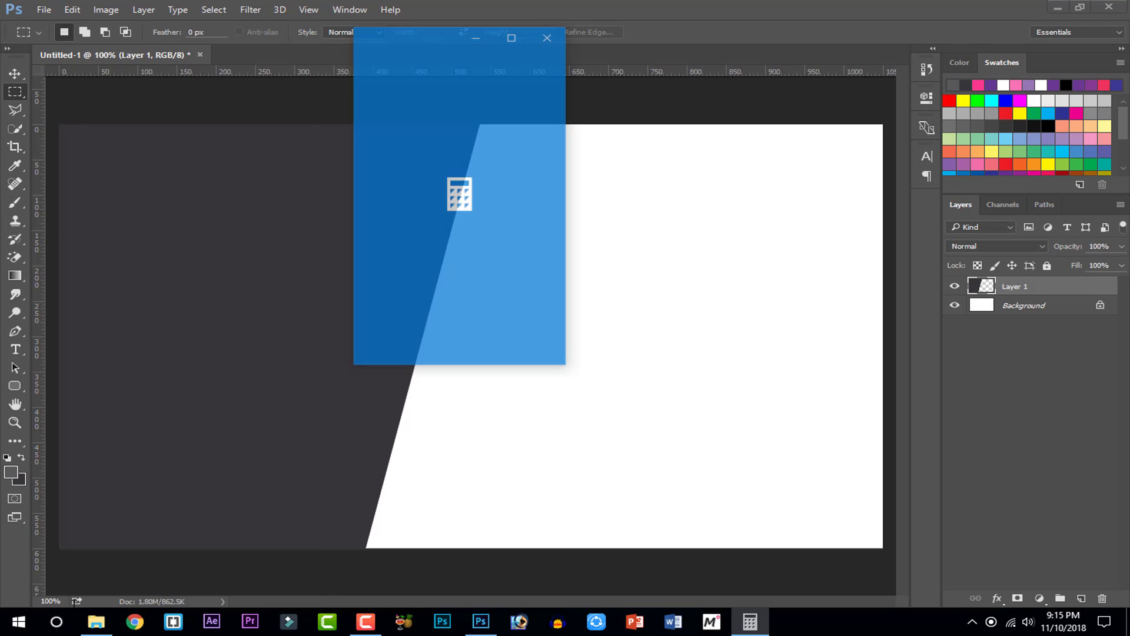
drag(433, 43, 774, 55)
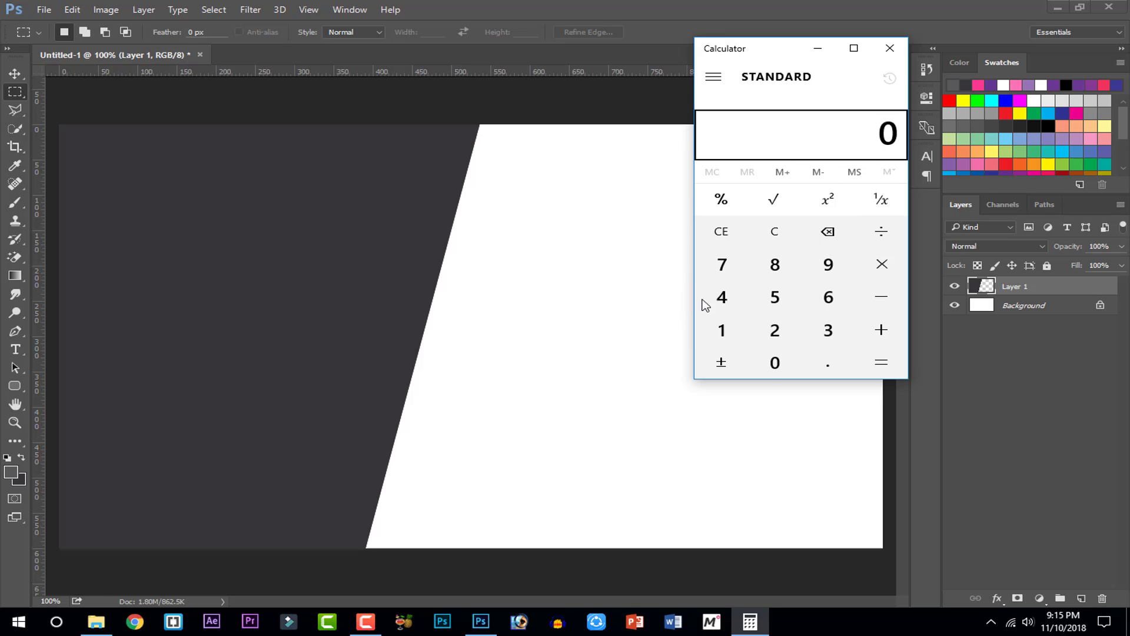
click(828, 297)
click(775, 363)
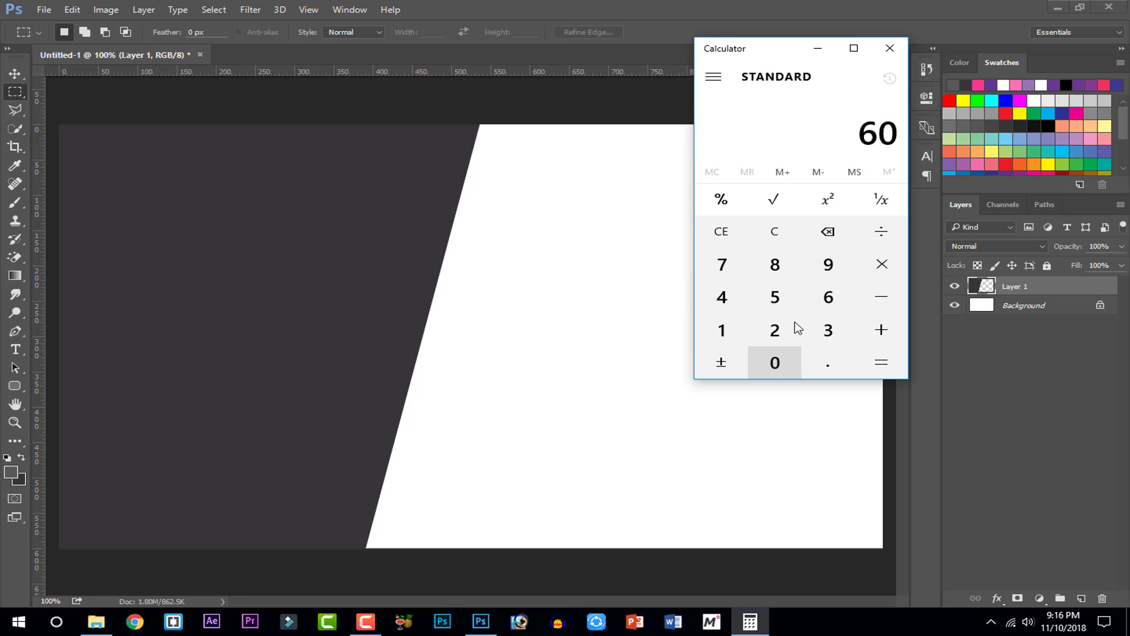
click(868, 241)
click(724, 301)
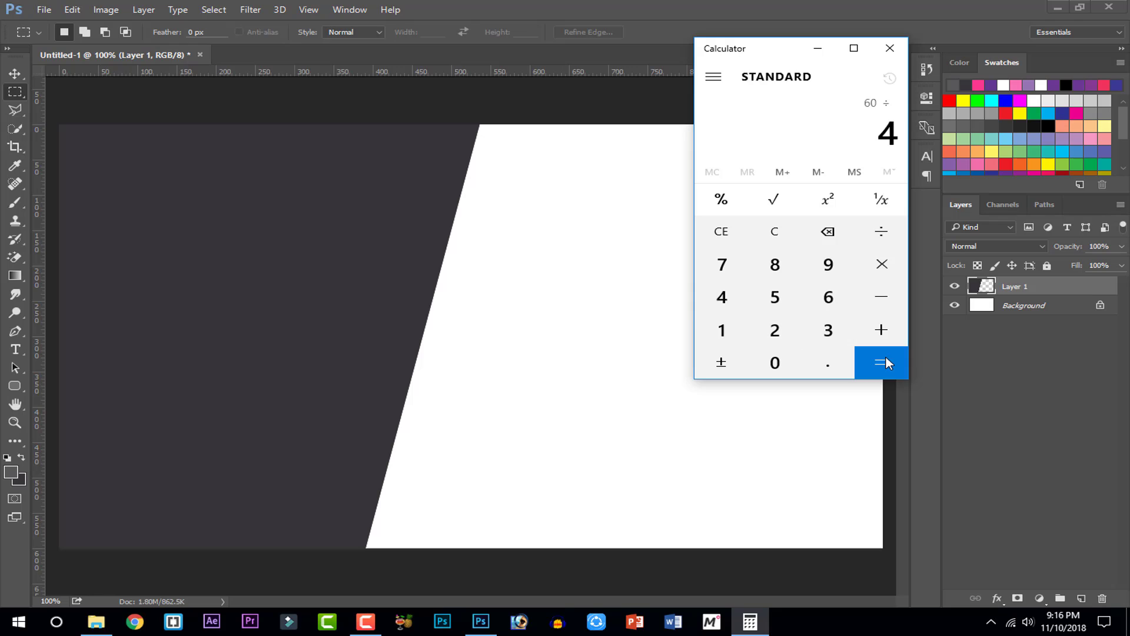
click(886, 357)
Compute 600 ÷ 4 = 150 and close Calculator
click(725, 232)
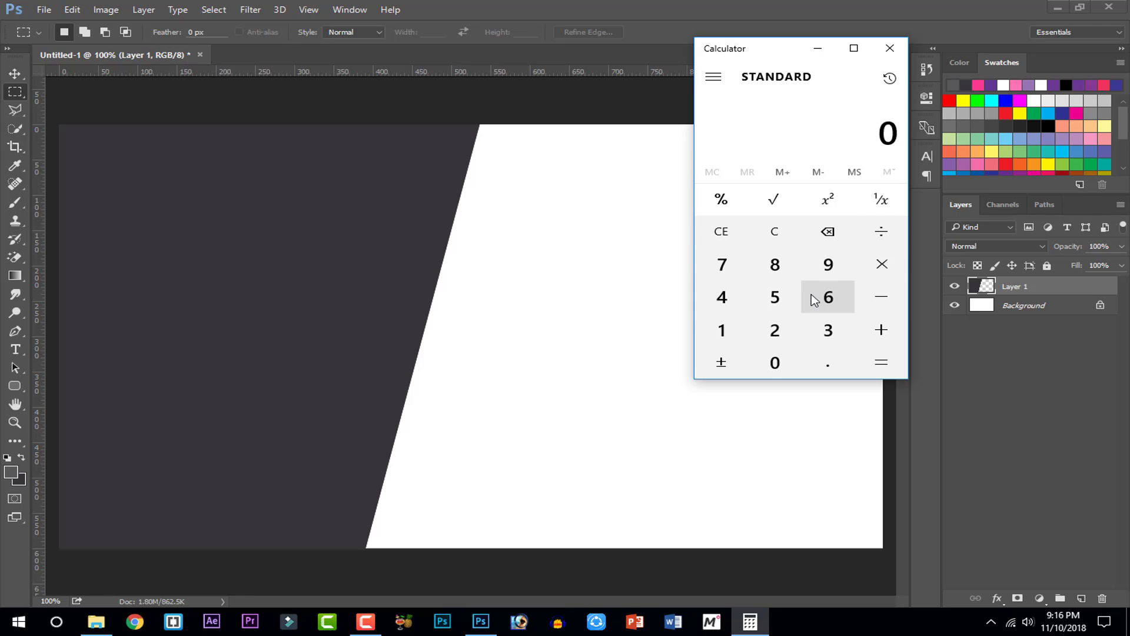
click(815, 300)
click(776, 361)
click(776, 362)
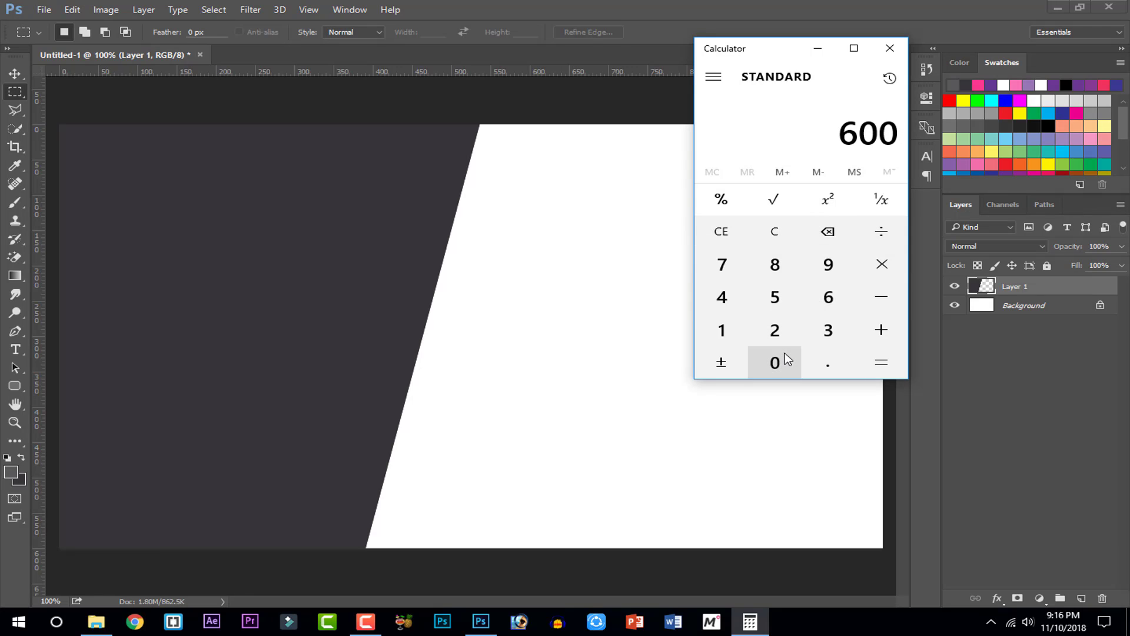
click(881, 229)
click(730, 296)
click(871, 358)
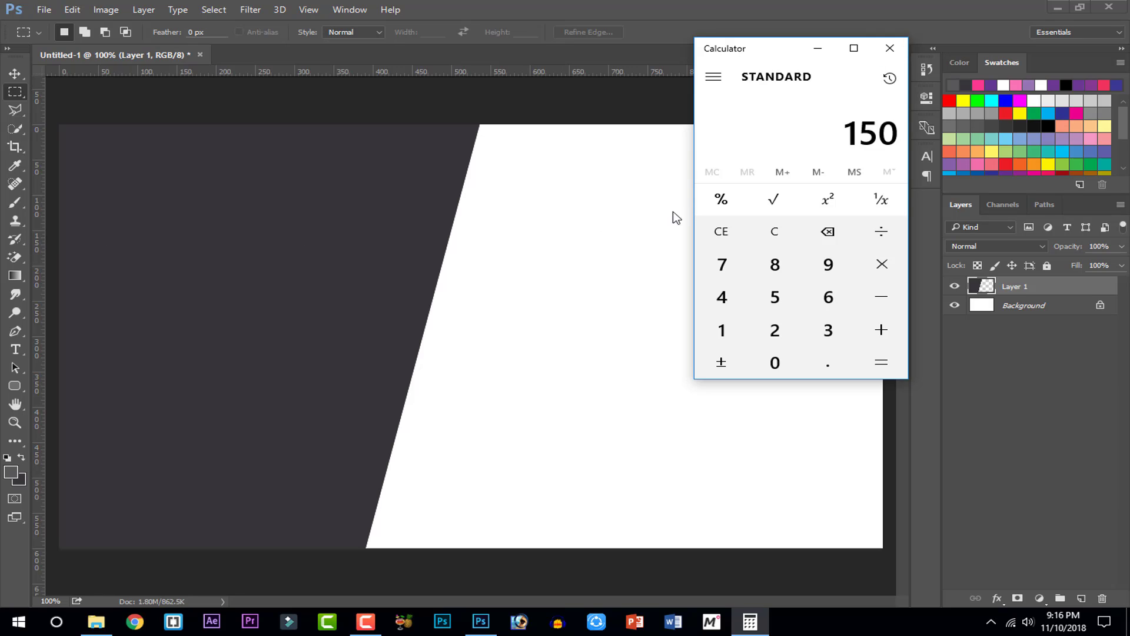
click(892, 49)
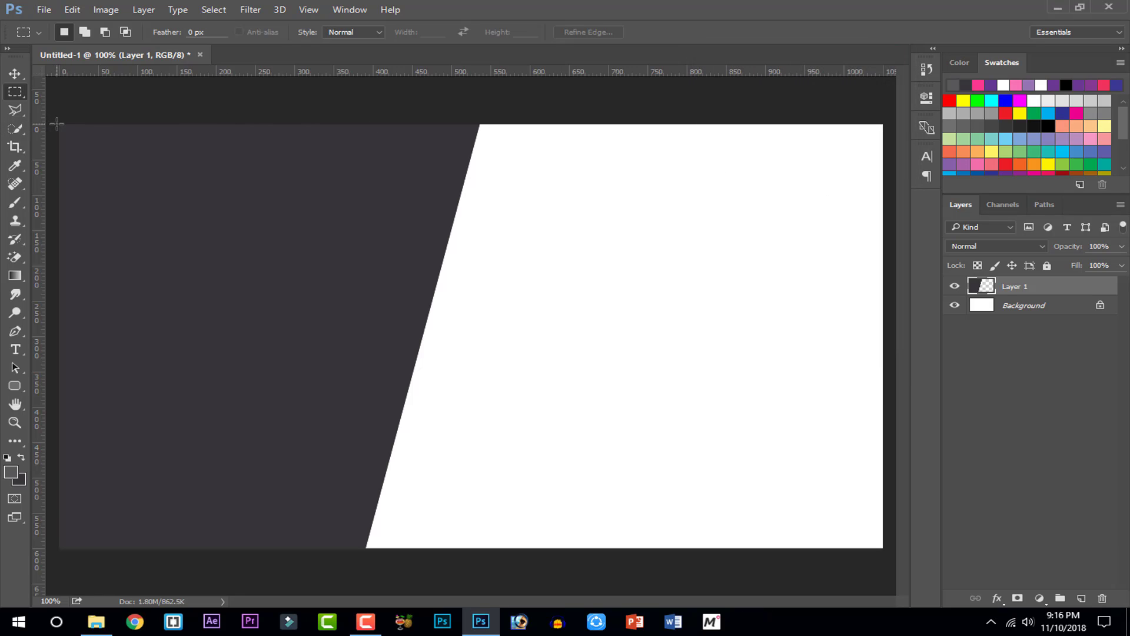
Fill a 461×94 px strip at the card's top-left with the dark colour on new Layer 2
drag(58, 124, 499, 216)
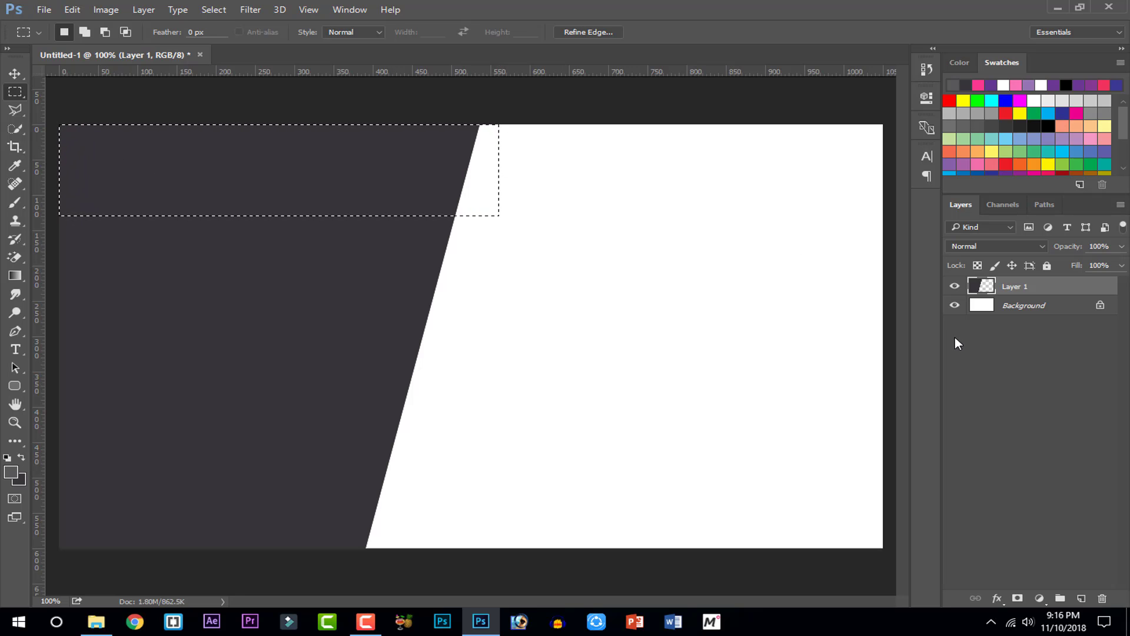
key(ctrl+shift+alt+n)
key(alt+BackSpace)
key(ctrl+d)
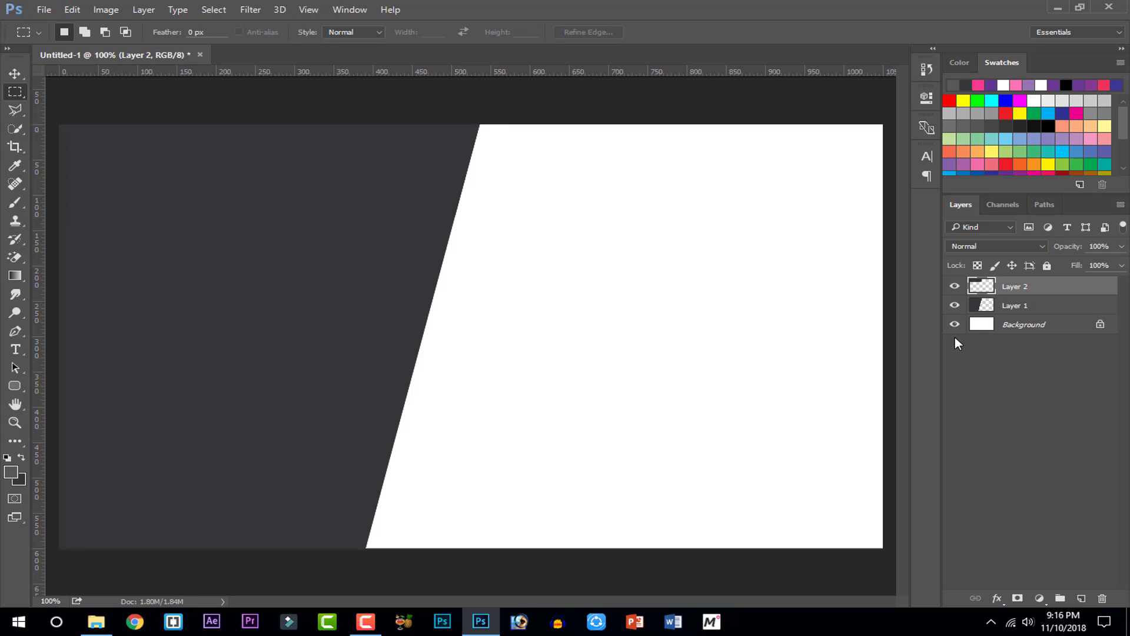
Toggle Layer 2 and Layer 1 visibility to check the new strip
click(954, 286)
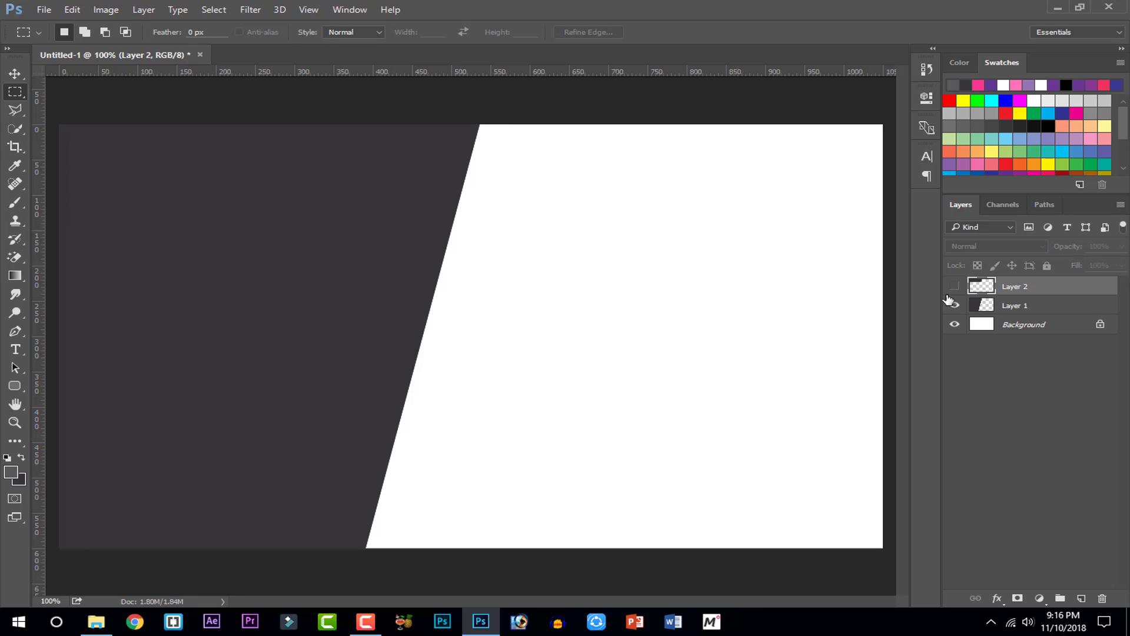
click(954, 287)
click(955, 305)
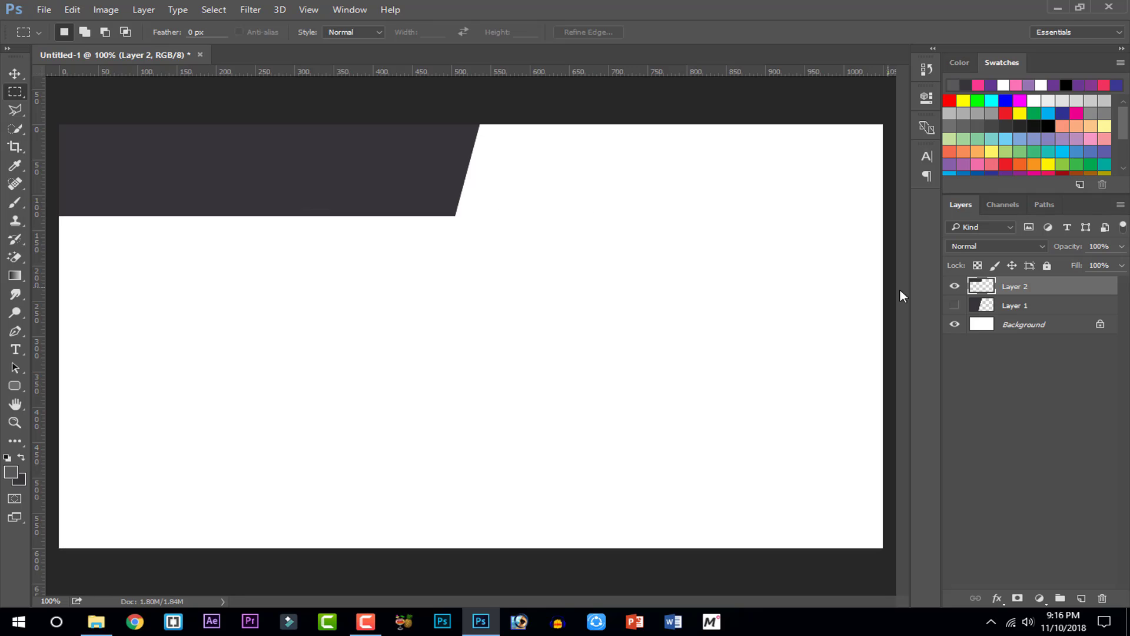
click(949, 305)
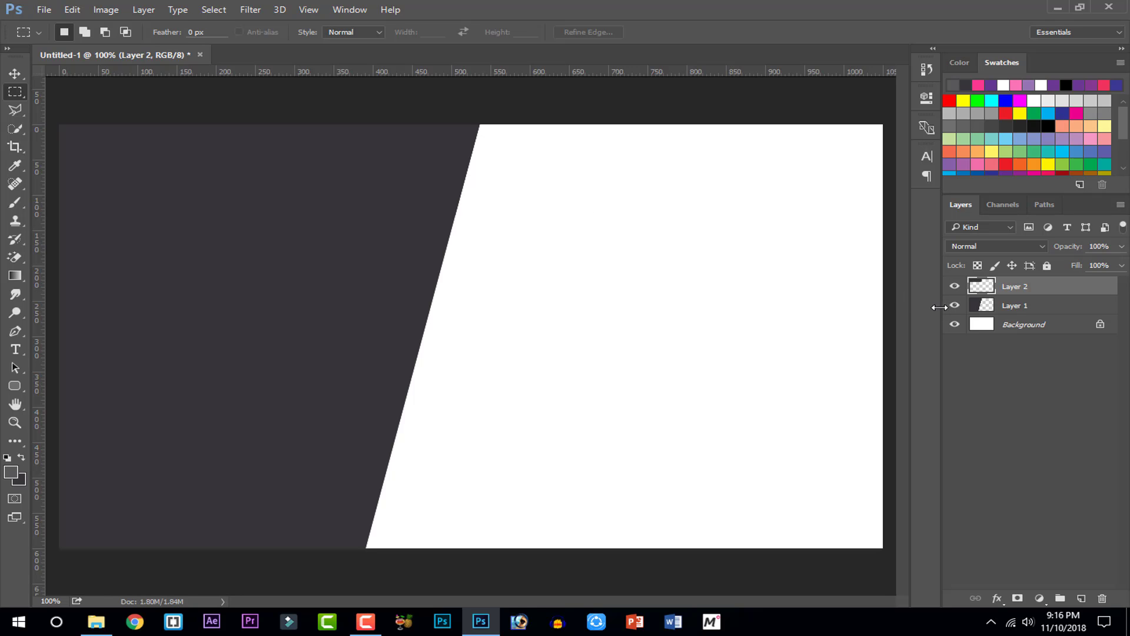
click(10, 471)
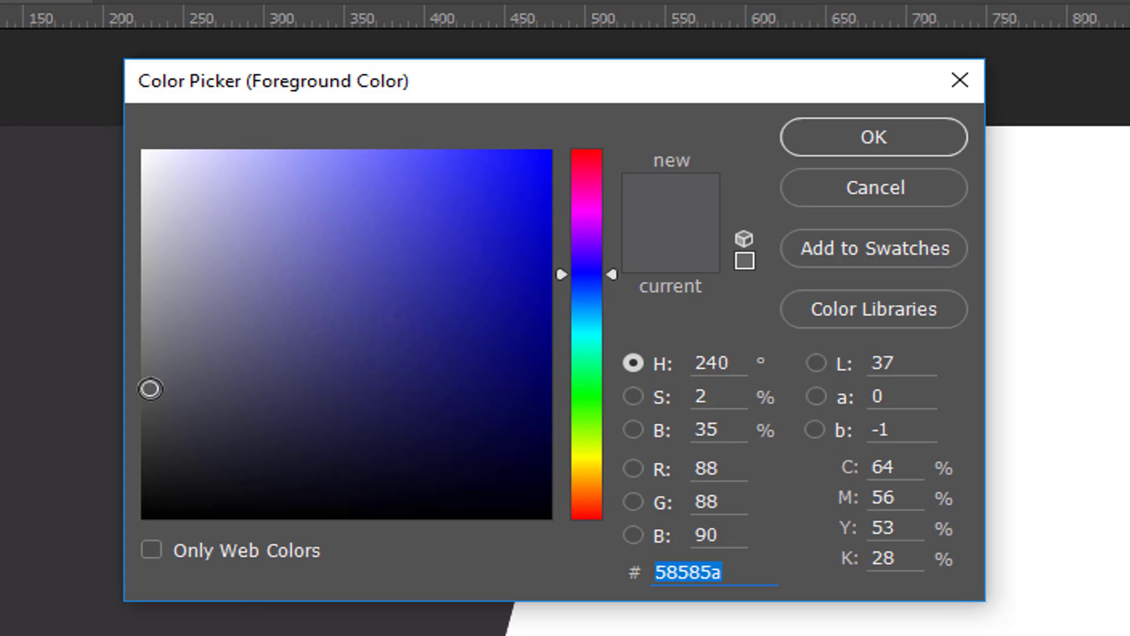
Set the foreground to gray 58585a and select Layer 2's pixels from its thumbnail menu
click(837, 126)
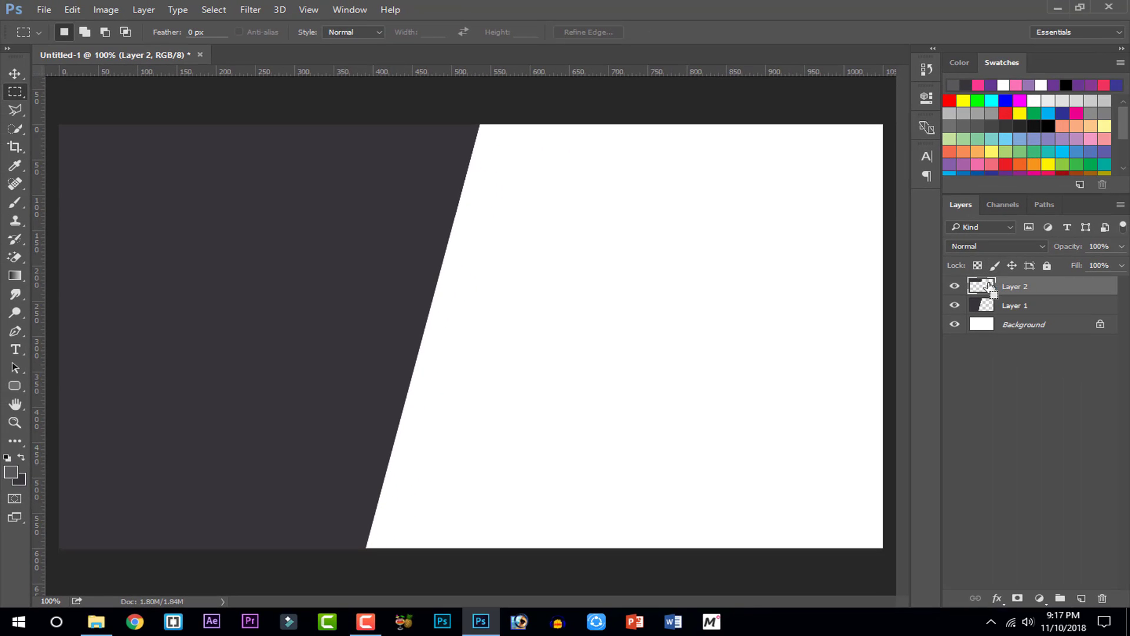
ctrl+click(989, 287)
key(ctrl+d)
right_click(996, 288)
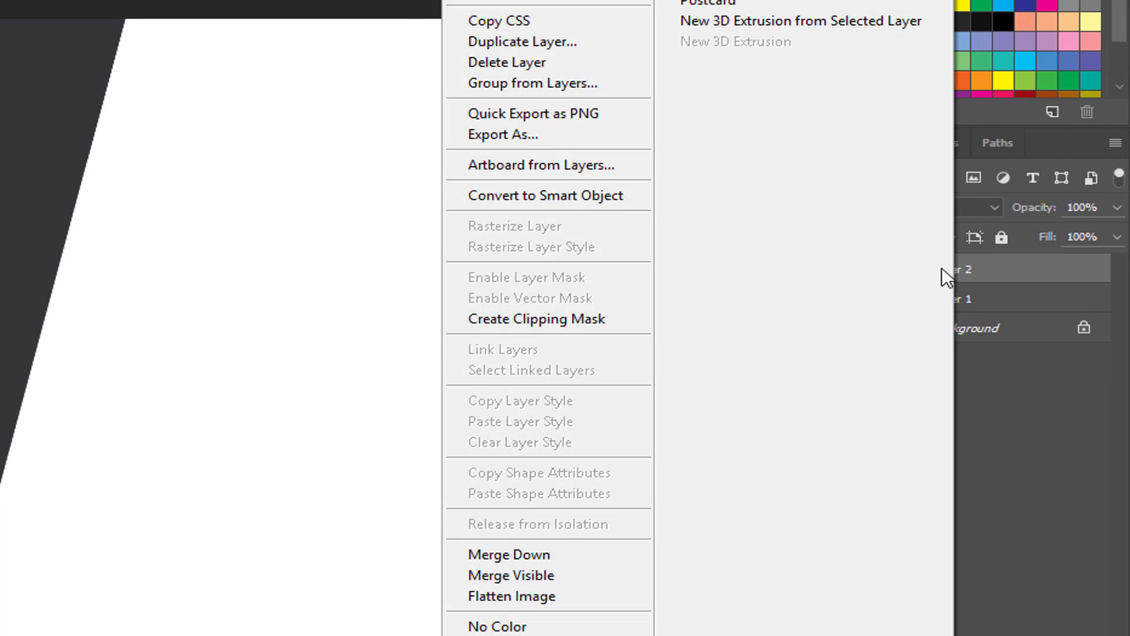
right_click(896, 277)
right_click(895, 278)
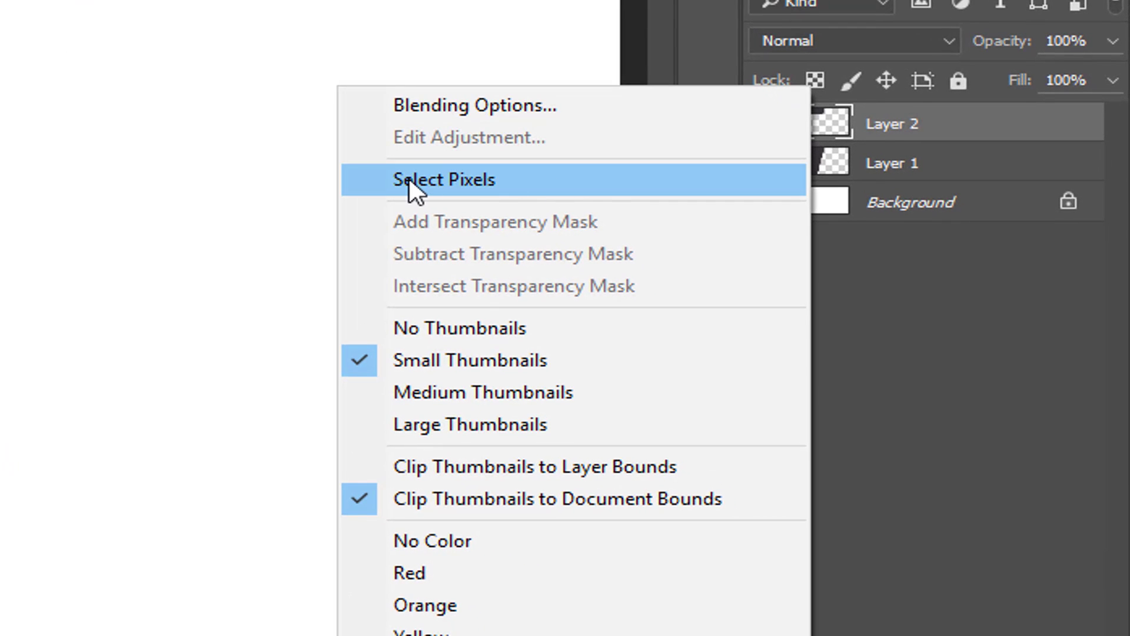
click(409, 178)
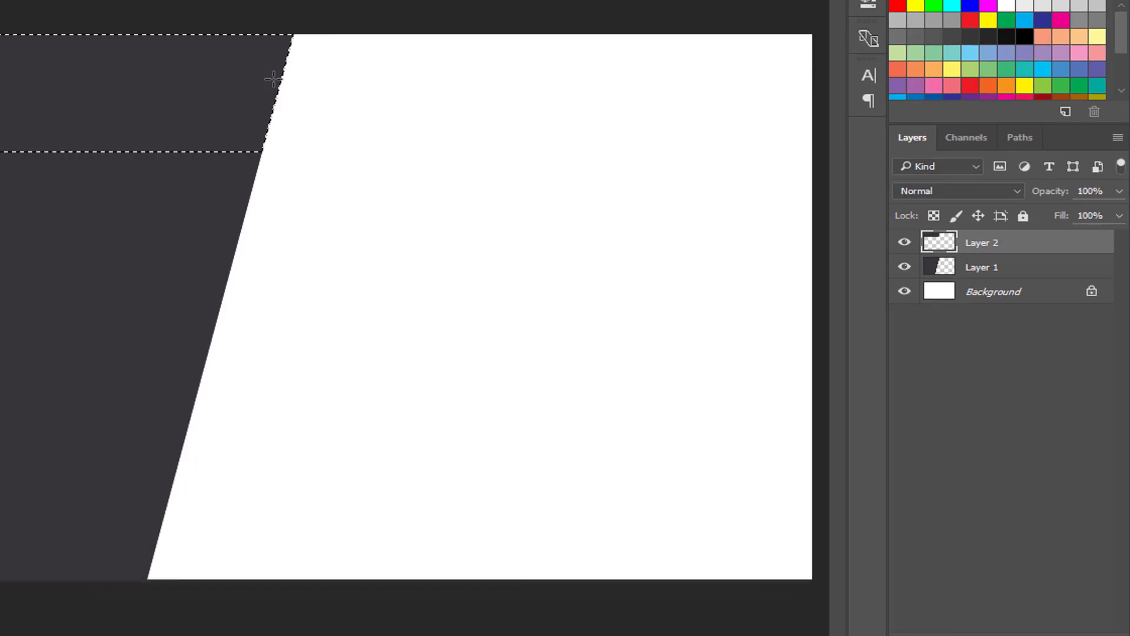
Reselect Layer 2's pixels, brush the band lighter gray, and deselect
click(1004, 414)
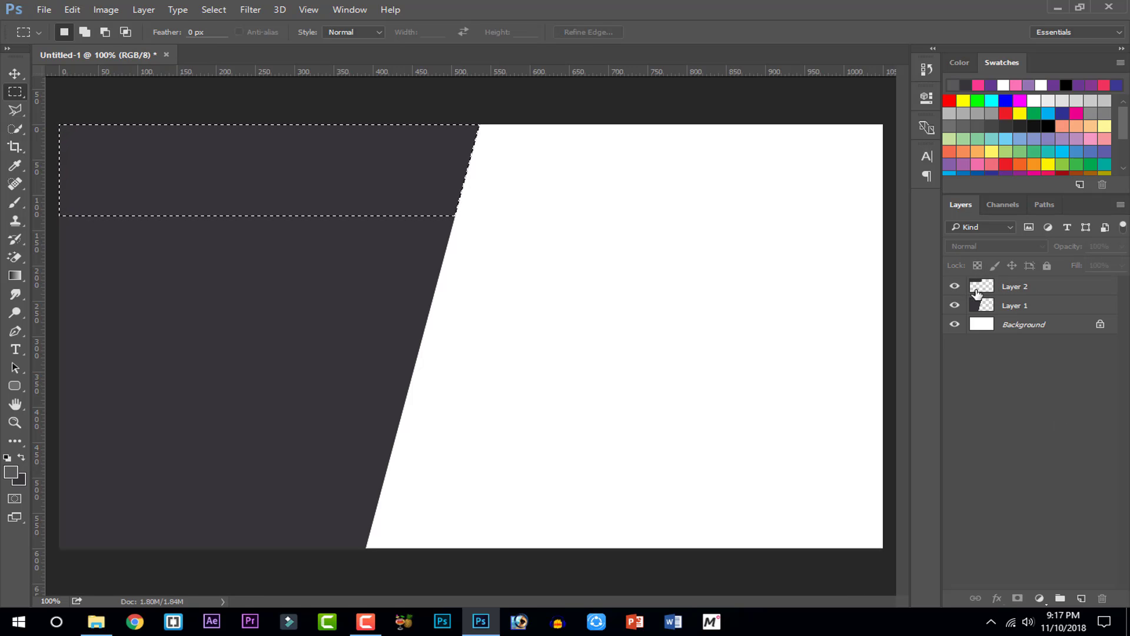
click(978, 288)
right_click(979, 288)
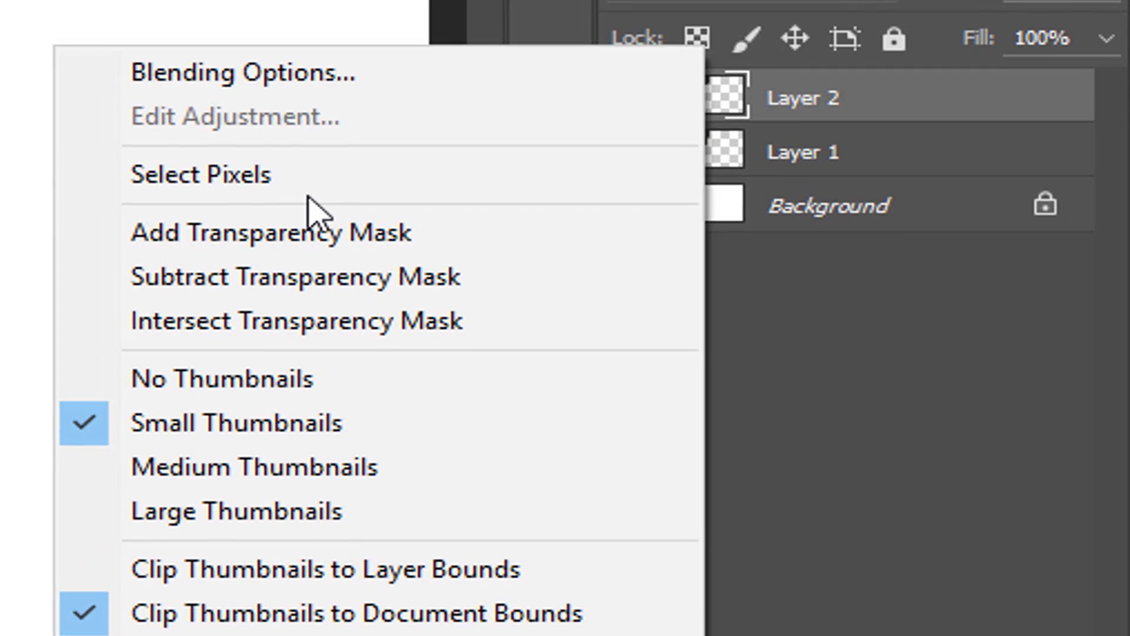
click(311, 185)
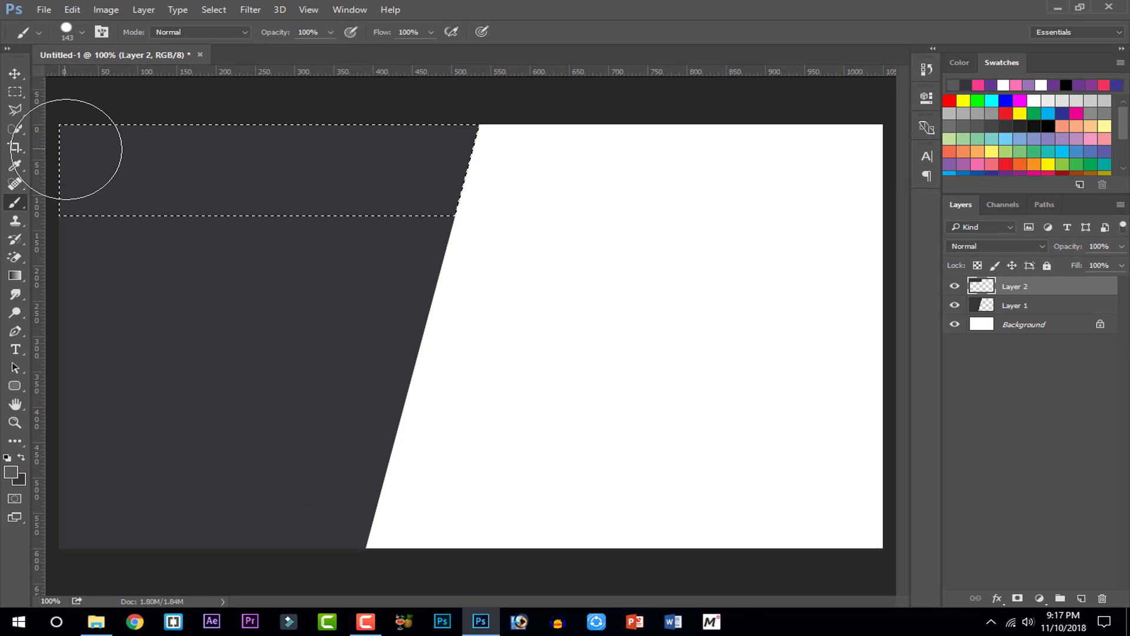
mouse_move(65, 149)
mouse_down()
mouse_move(112, 267)
mouse_move(152, 189)
mouse_move(157, 116)
mouse_move(248, 170)
mouse_move(454, 127)
mouse_move(360, 199)
mouse_move(183, 194)
mouse_move(116, 166)
mouse_move(222, 176)
mouse_move(263, 154)
mouse_move(395, 176)
mouse_move(461, 207)
mouse_up()
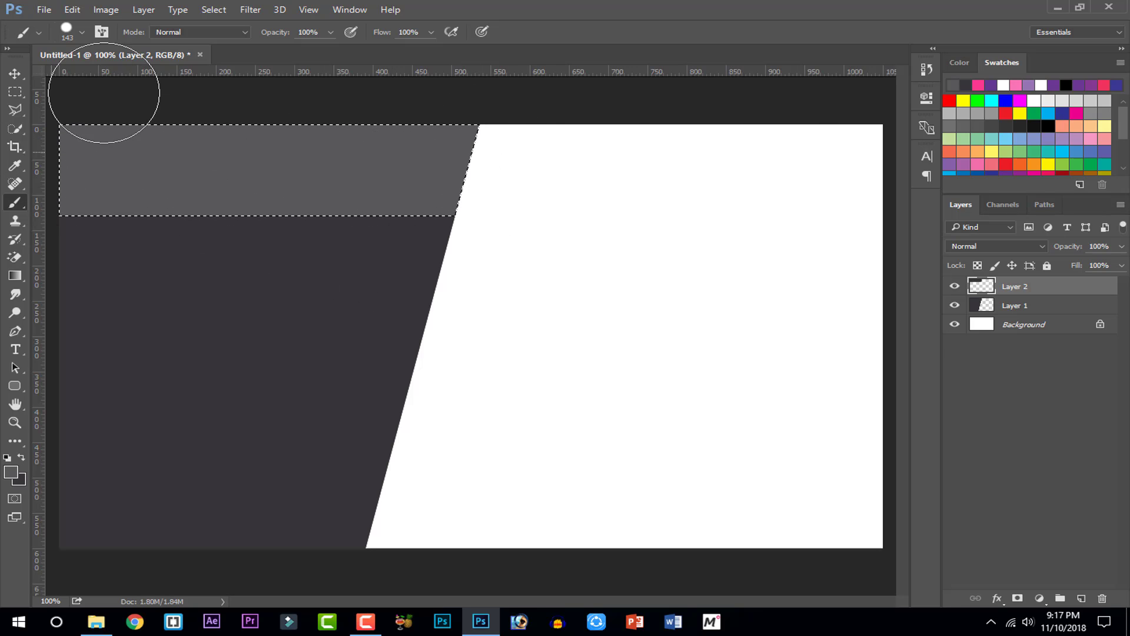
key(ctrl+d)
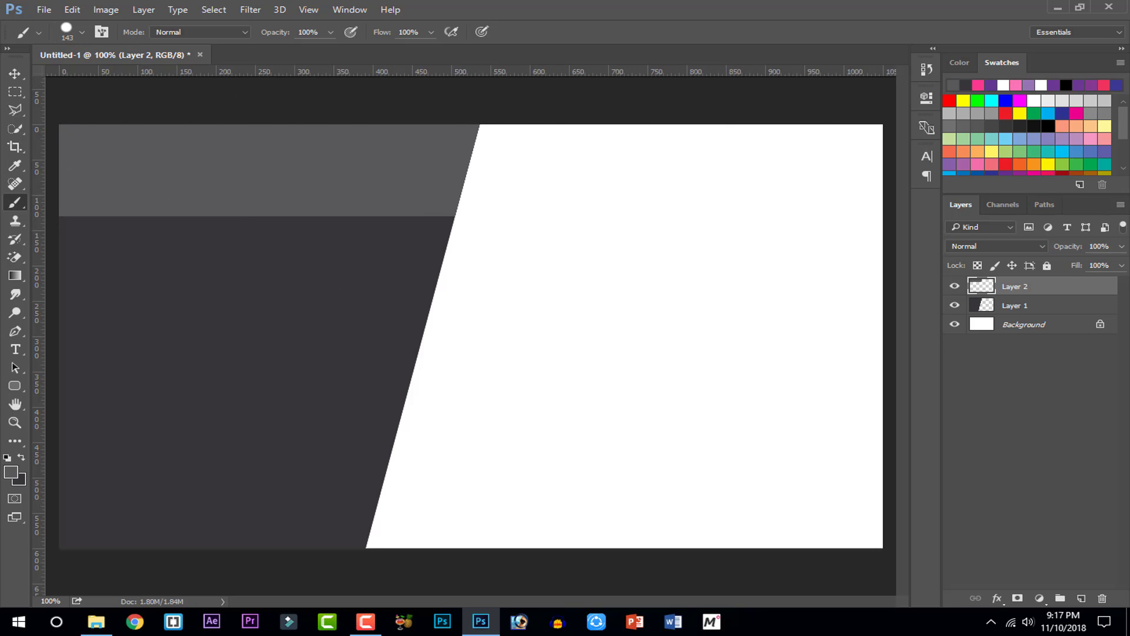
click(26, 74)
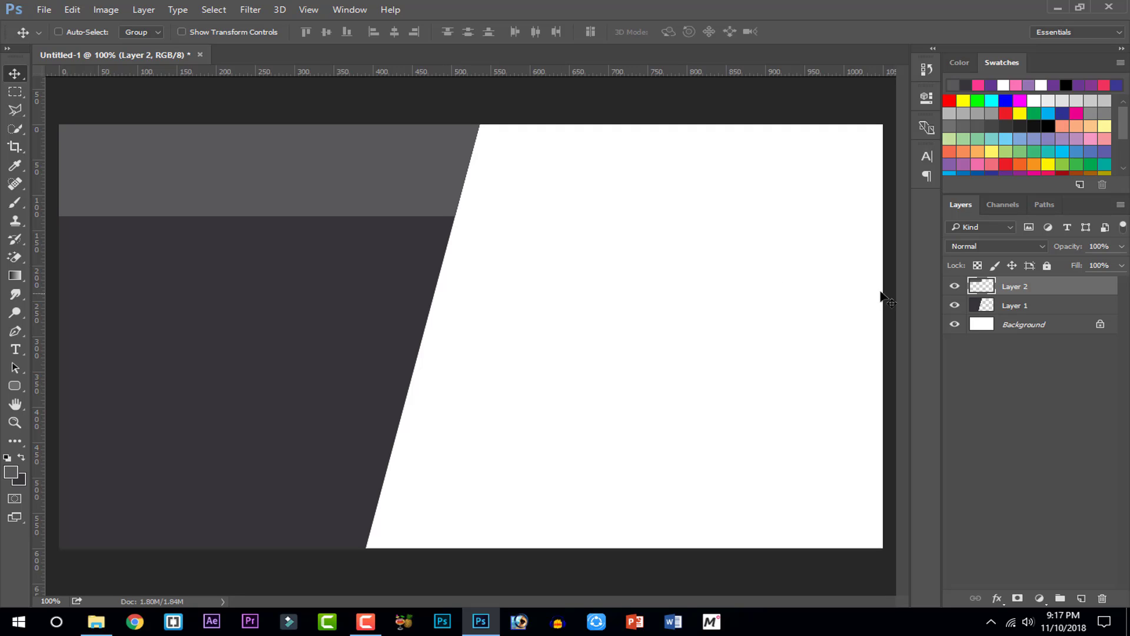
Group Layer 1 and Layer 2, rename the group 'Design', and expand it
click(1016, 310)
shift+click(1018, 286)
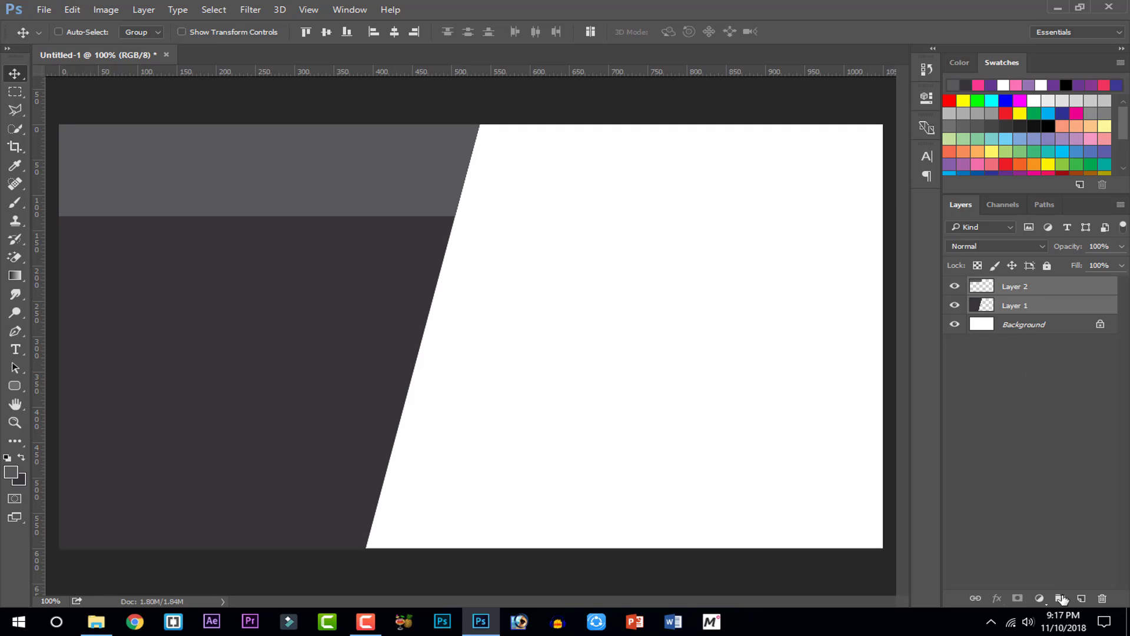
click(1061, 598)
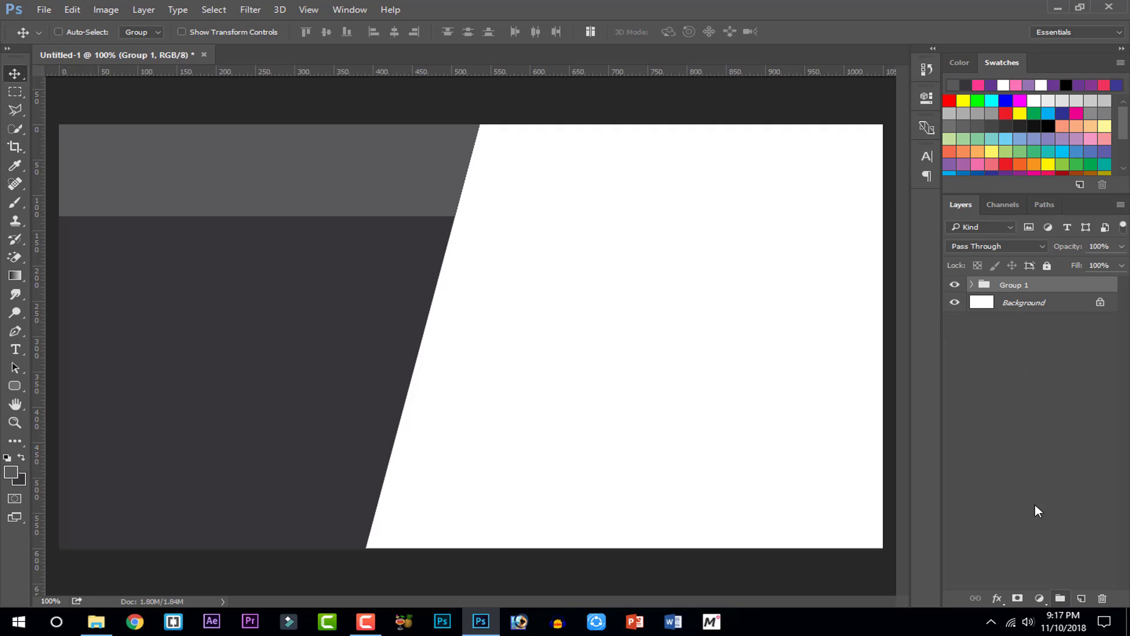
double_click(1009, 286)
text(Design)
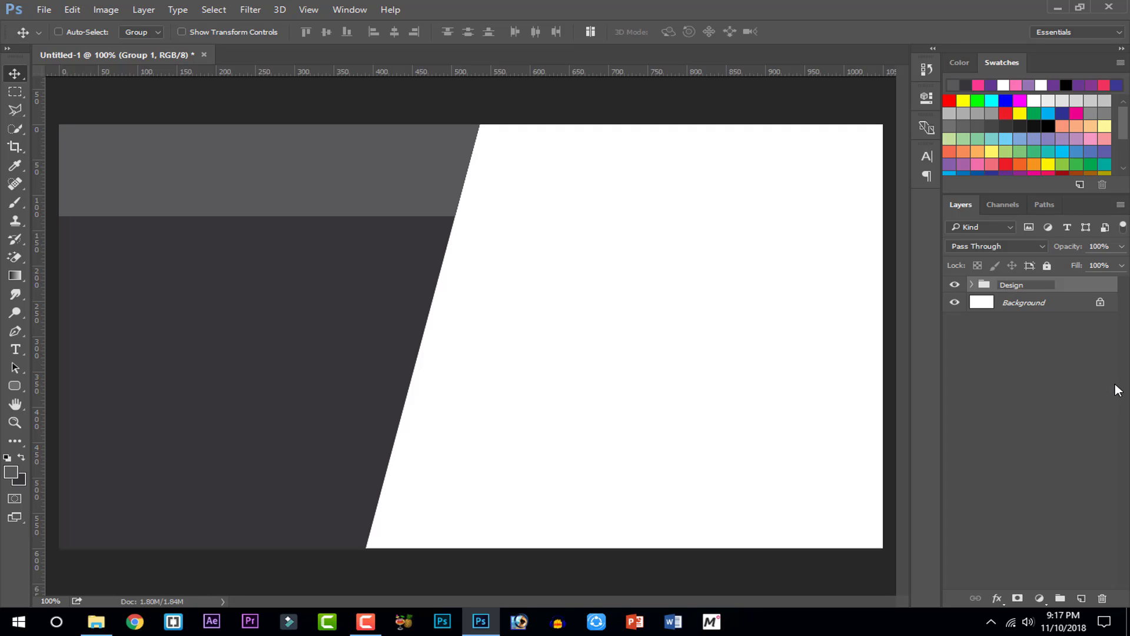
key(Return)
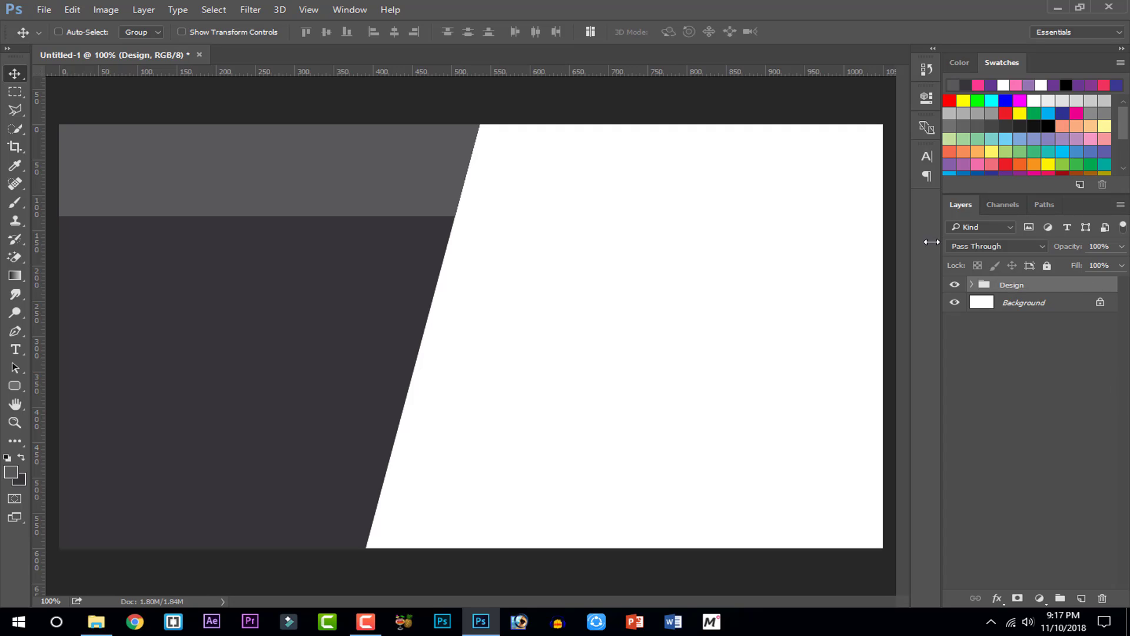
click(972, 285)
click(999, 305)
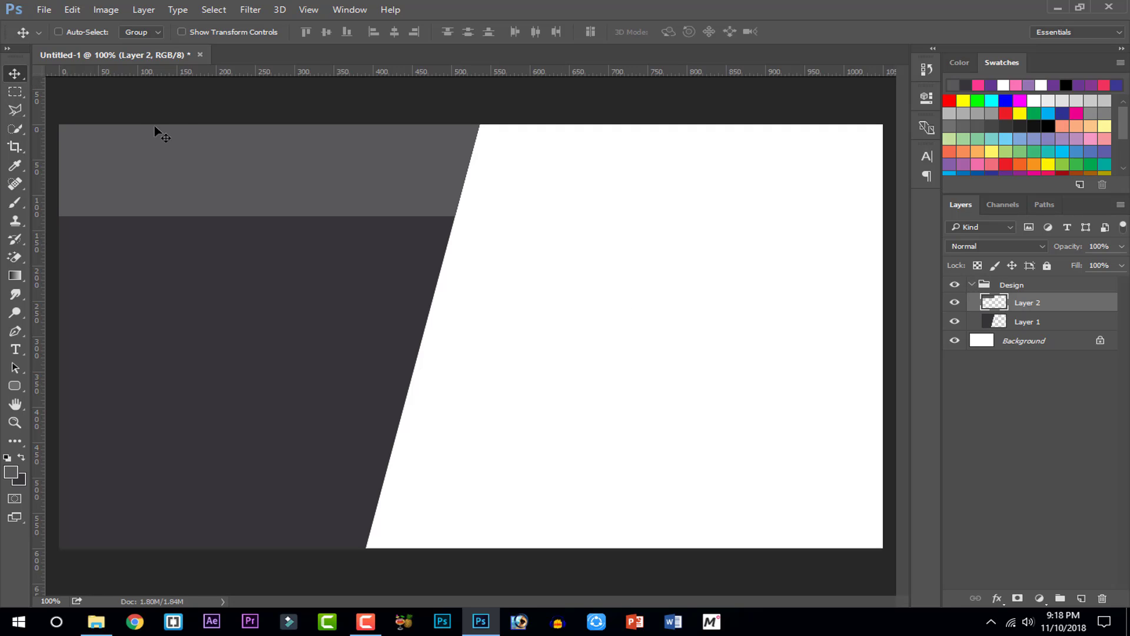
Drag the gray band to the card's bottom-left and align a duplicate directly above it along the slanted edge
drag(213, 154, 125, 502)
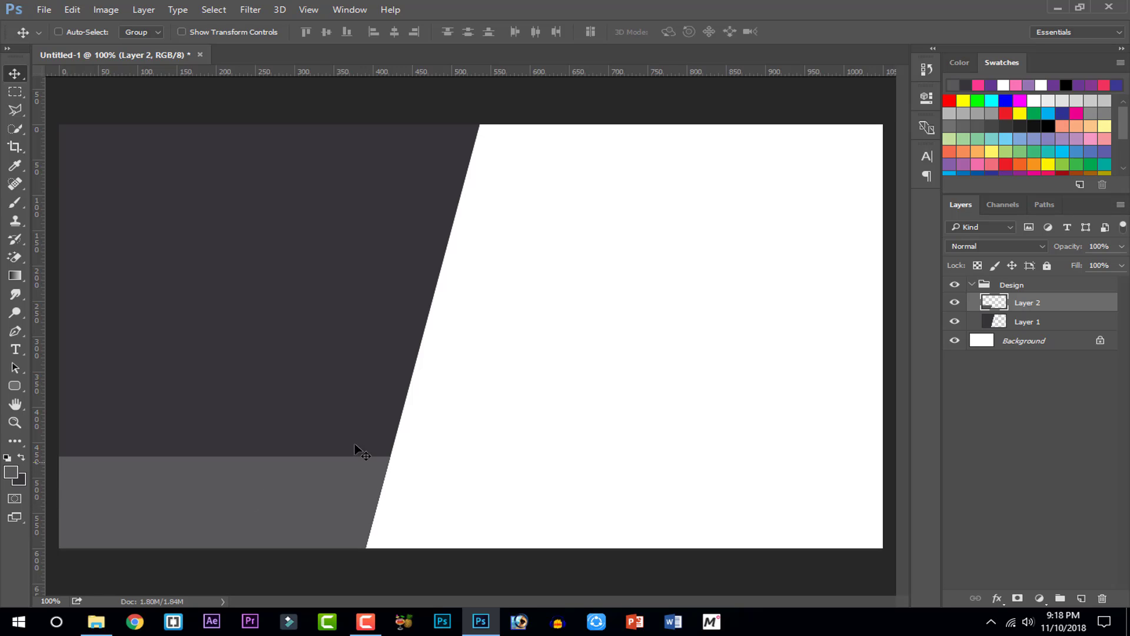
drag(357, 448, 503, 376)
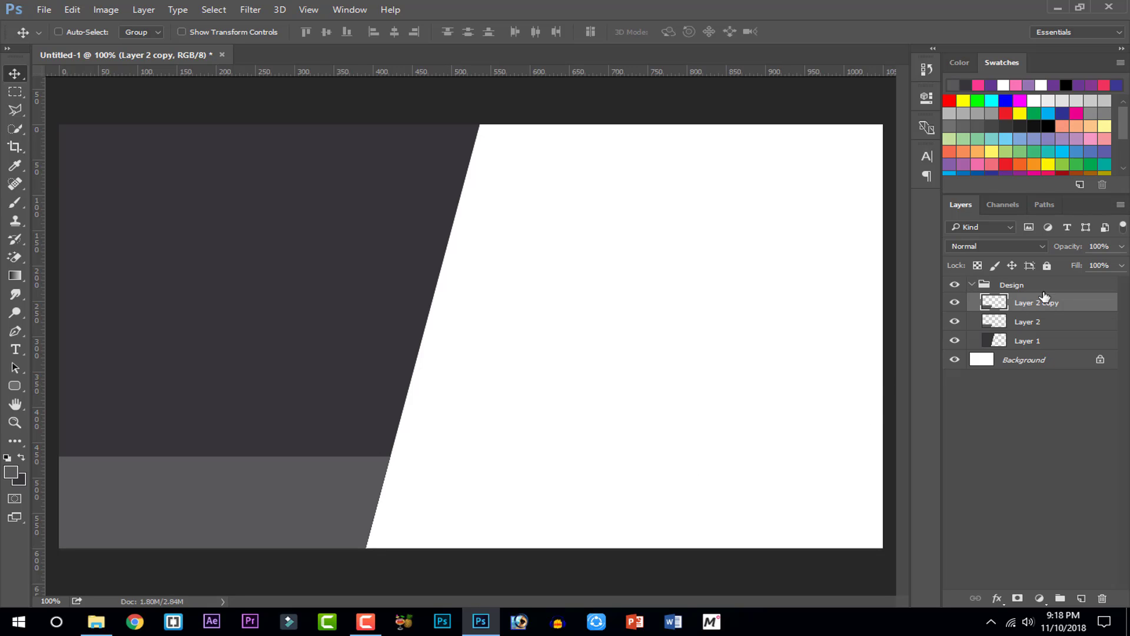
drag(180, 502, 195, 417)
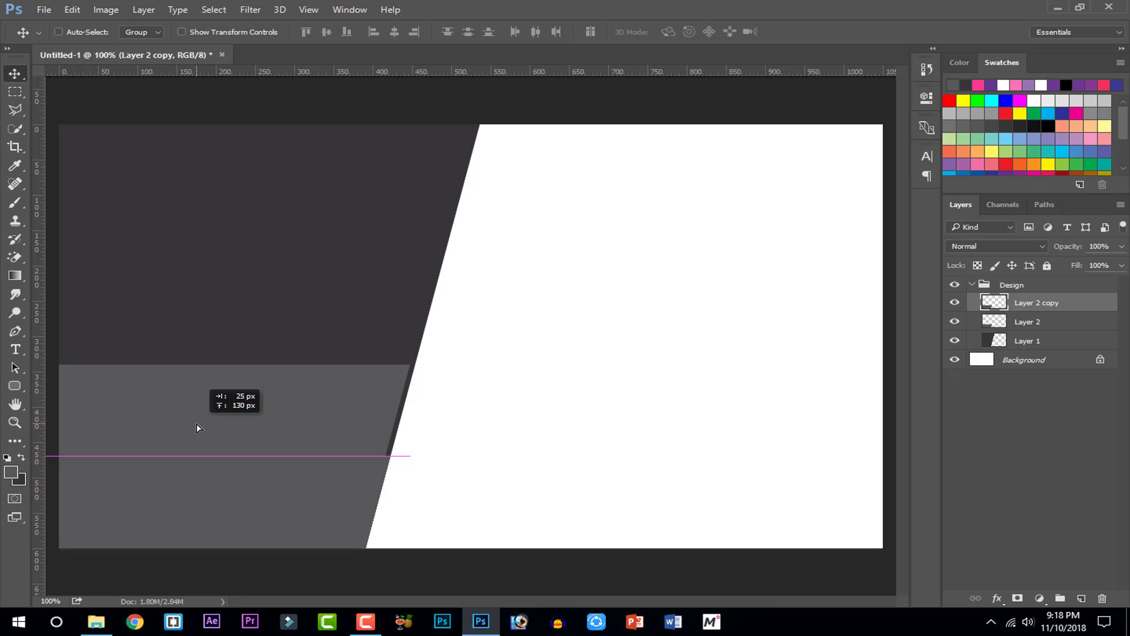
drag(197, 423, 204, 424)
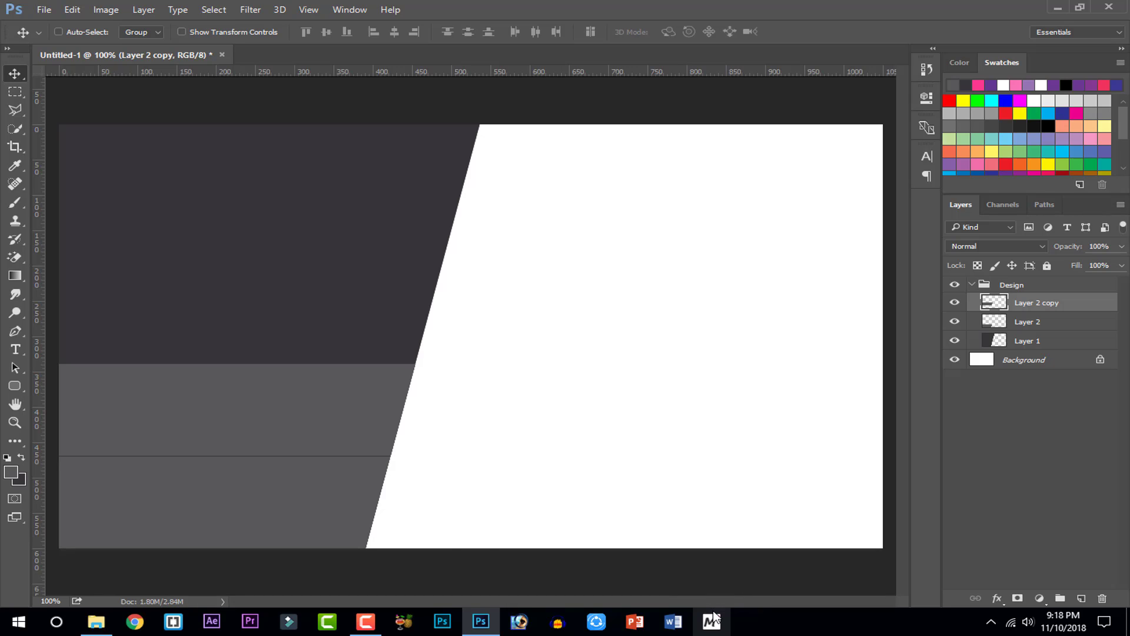
Duplicate Layer 2 copy with Ctrl+J and position the new band directly above the second band
key(ctrl)
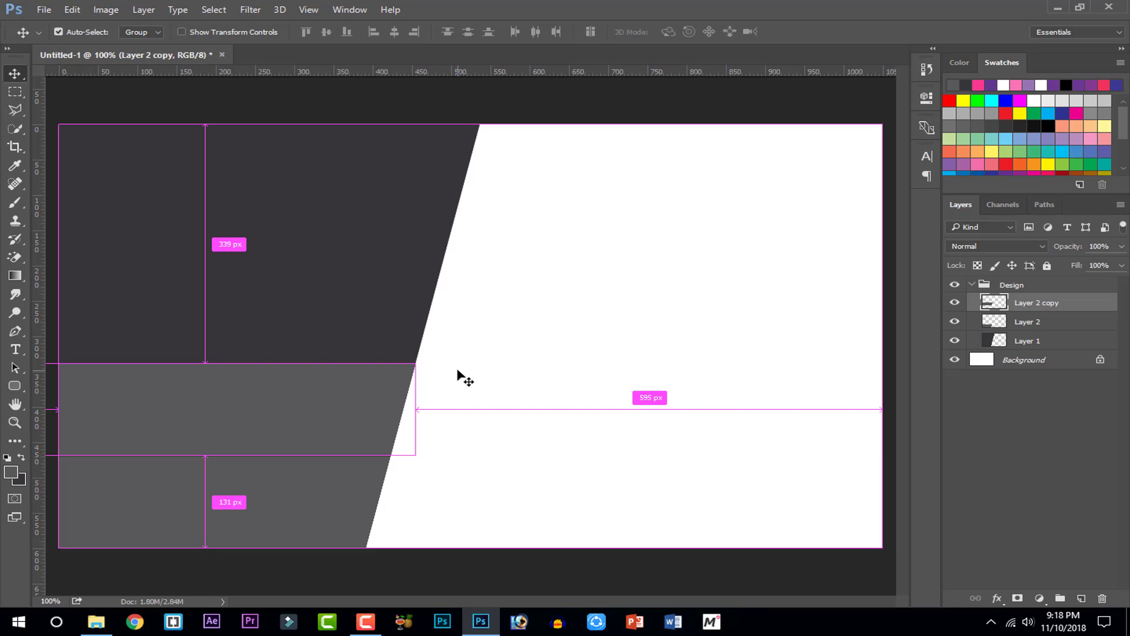
key(ctrl+j)
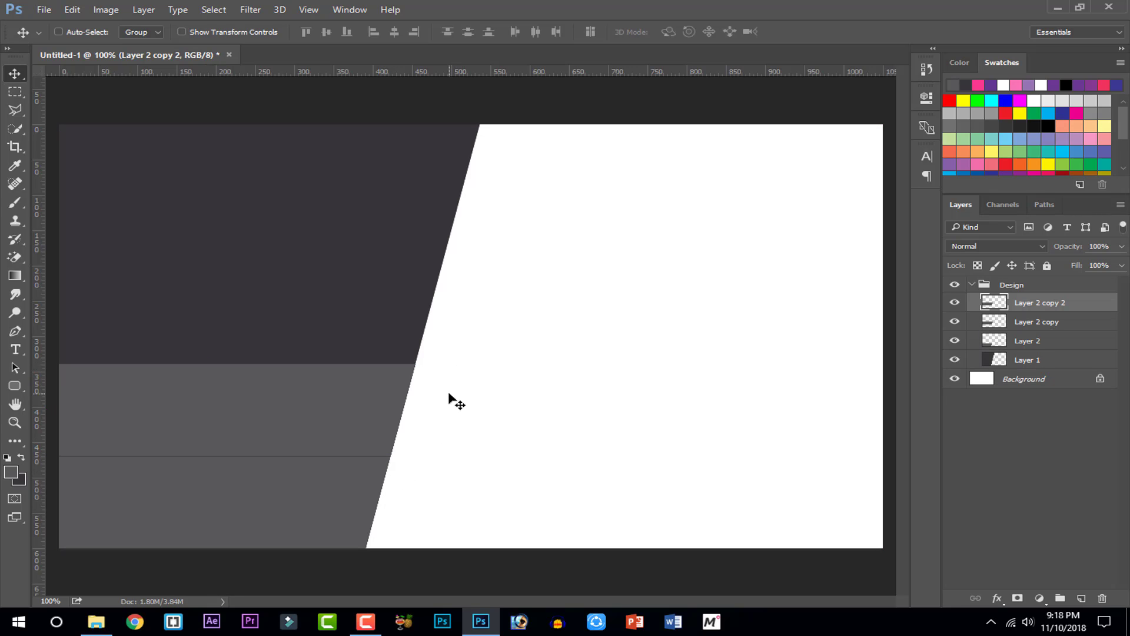
key(Up)
key(Up)
key(Up)
key(Up)
key(Up)
key(Up)
key(Up)
key(Up)
key(Up)
key(Up)
key(Up)
key(Up)
key(Up)
key(Up)
key(Up)
key(Up)
key(Up)
key(Up)
key(Up)
key(Up)
key(Up)
key(Up)
key(Up)
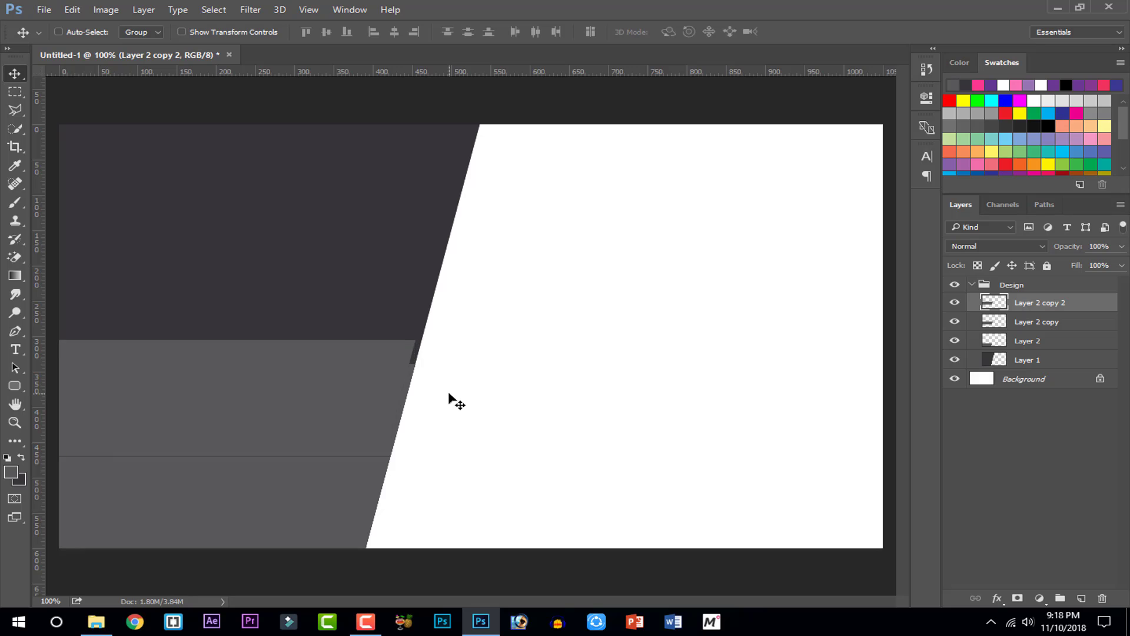
key(Up)
key(Up)
key(Up)
key(Up)
key(Up)
key(Up)
key(Up)
key(Up)
key(Up)
key(Up)
key(Up)
key(Up)
key(Up)
key(Up)
key(Up)
key(Up)
key(Up)
key(Up)
key(Up)
key(Up)
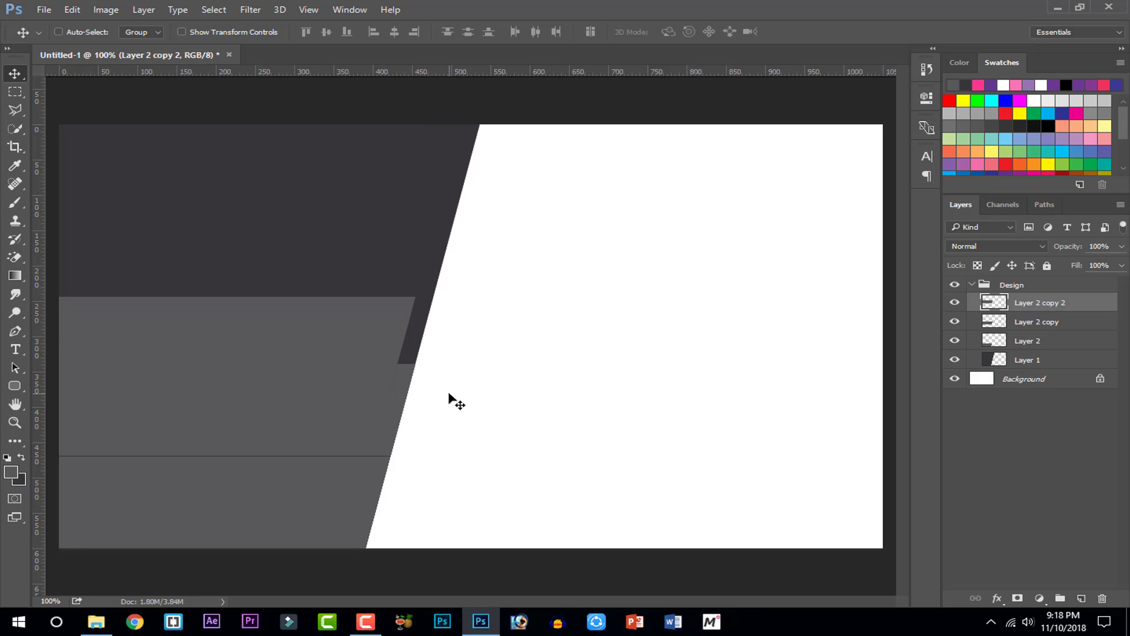
drag(449, 393, 378, 346)
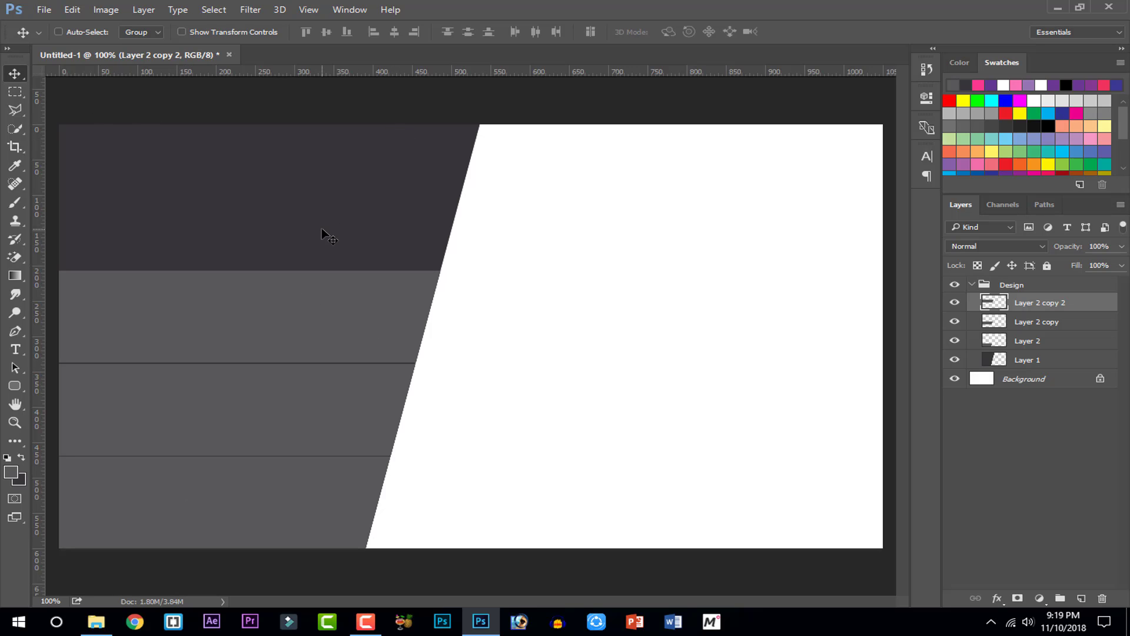
key(ctrl)
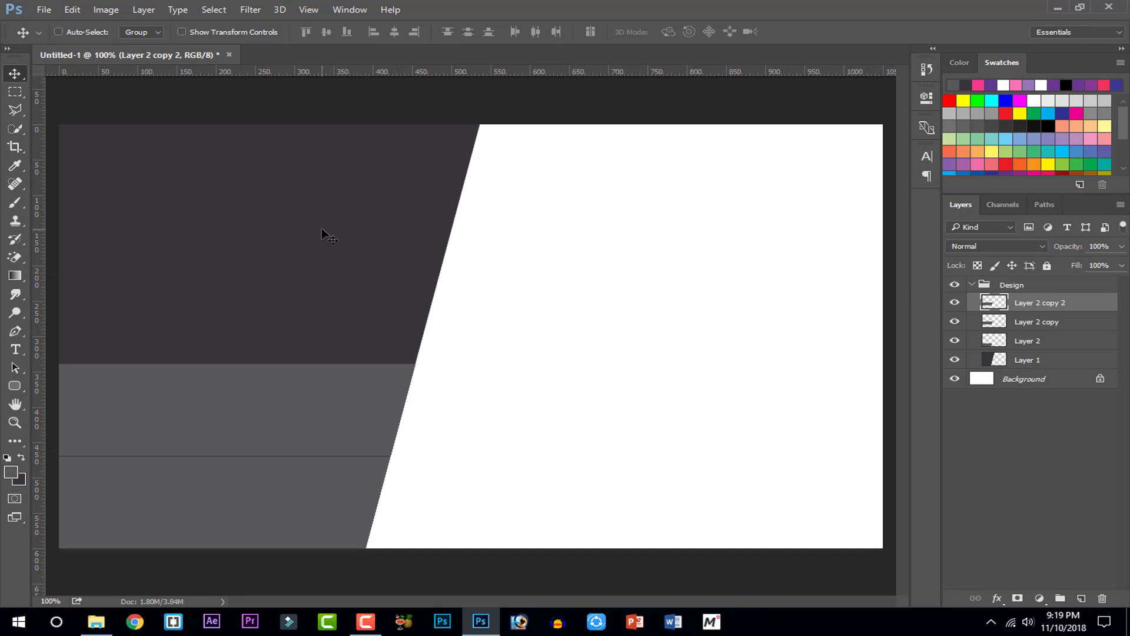
drag(252, 371, 259, 295)
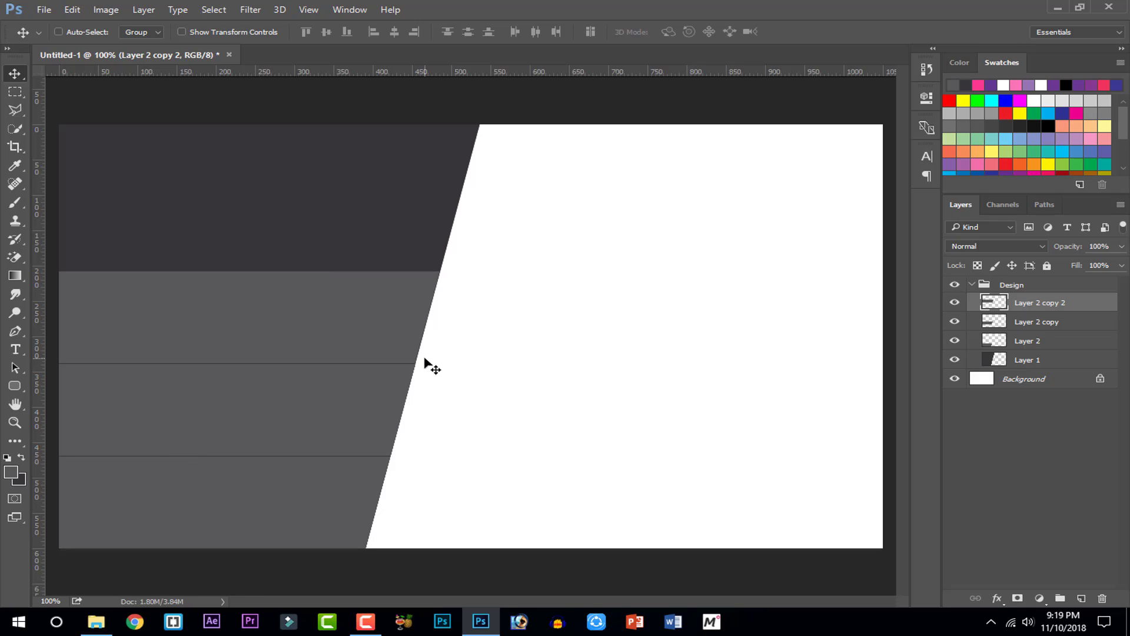
key(ctrl+minus)
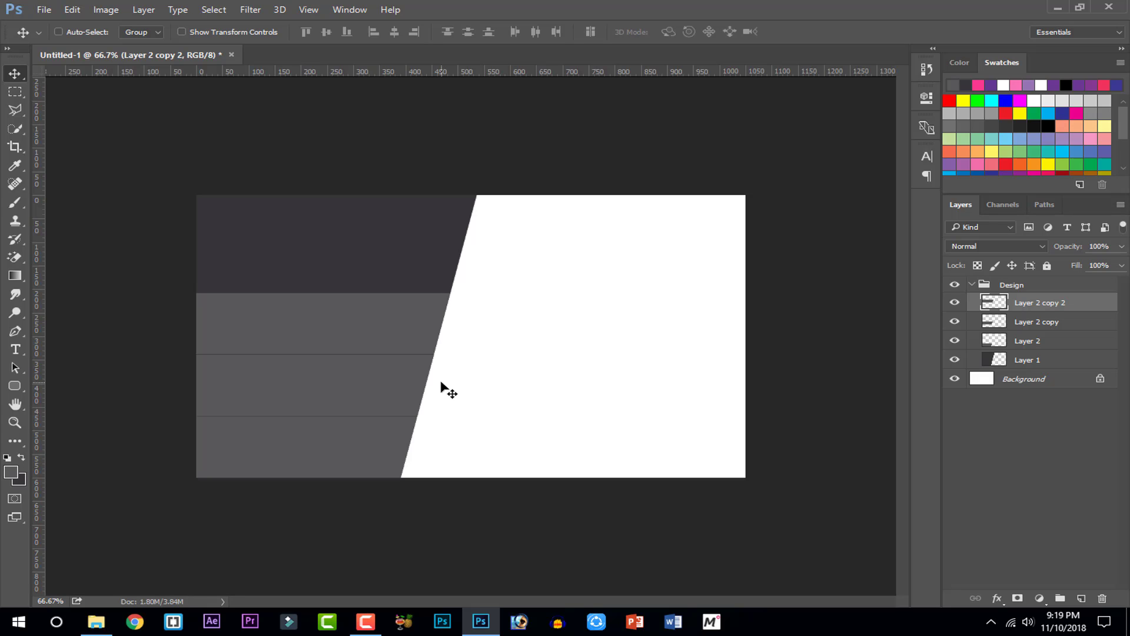
key(ctrl+plus)
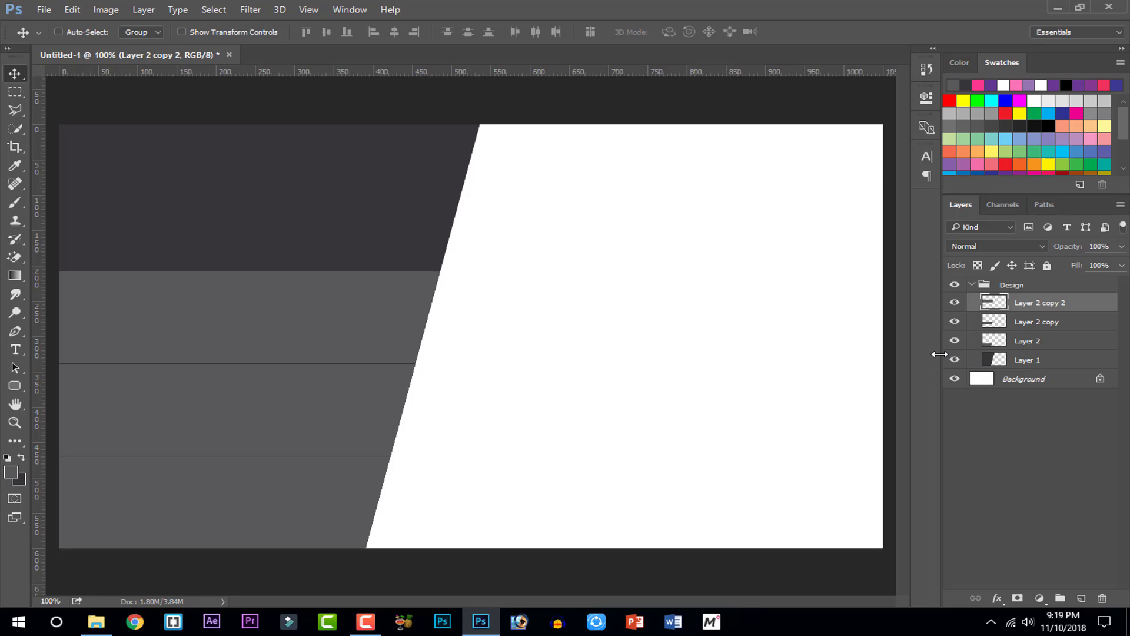
Check the dark slanted shape by toggling Layer 1's visibility, then duplicate Layer 1
click(1011, 358)
click(955, 358)
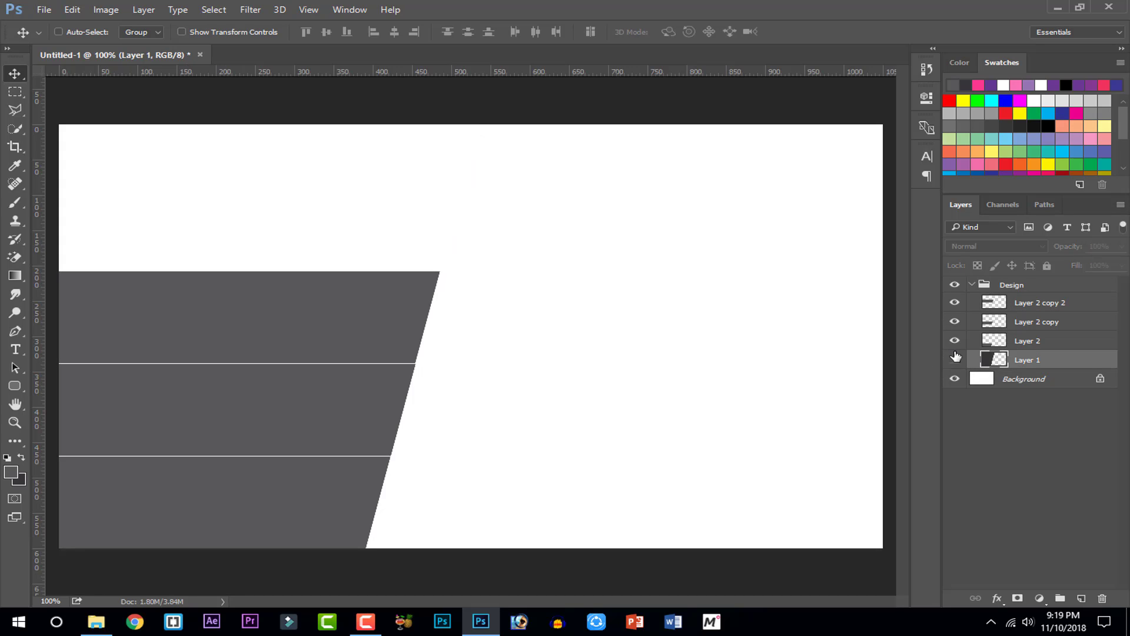
click(955, 358)
click(954, 358)
click(955, 358)
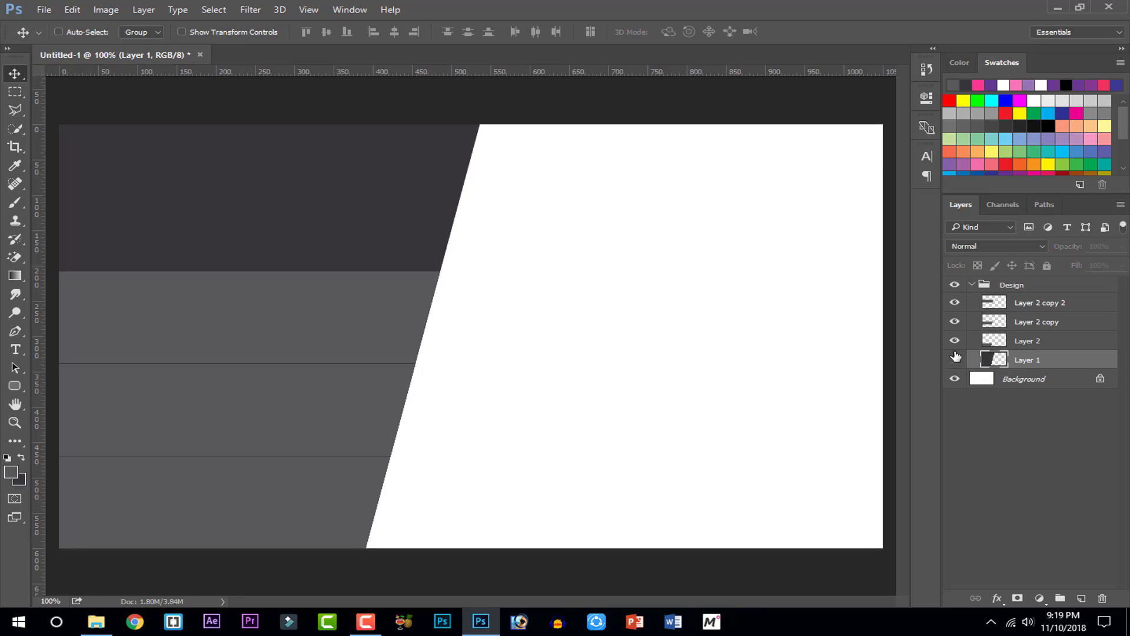
click(955, 358)
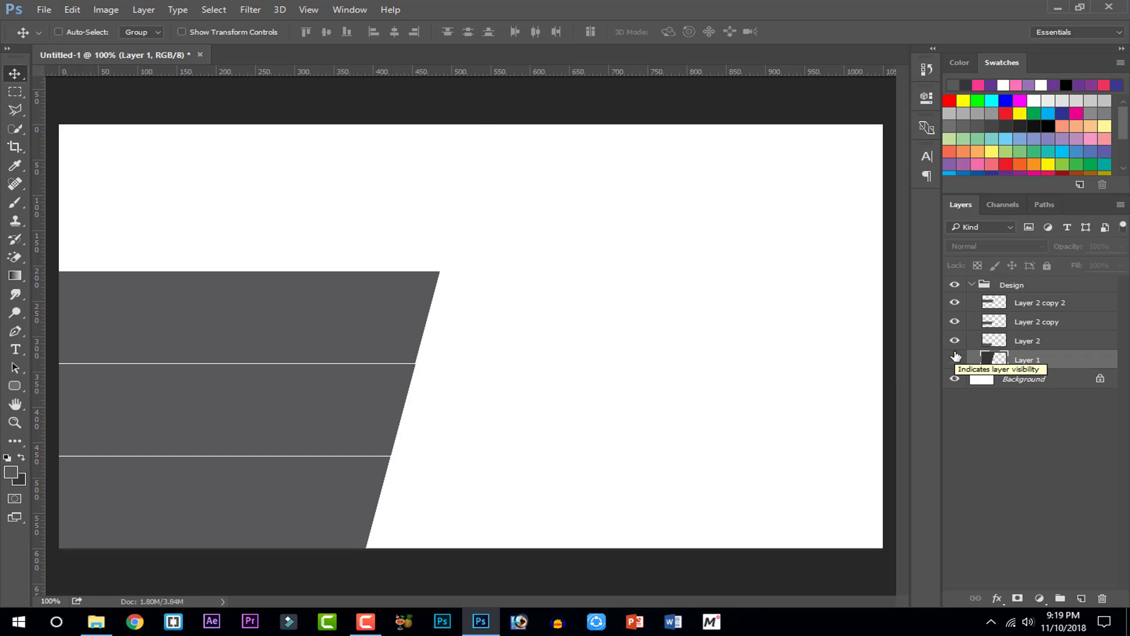
click(955, 358)
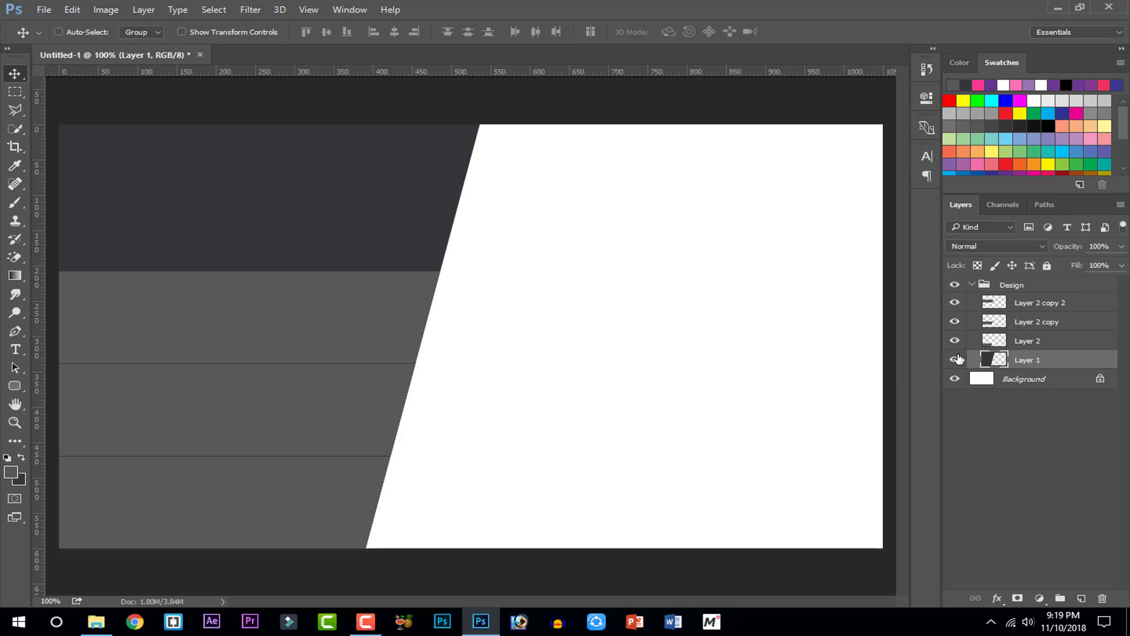
key(ctrl+j)
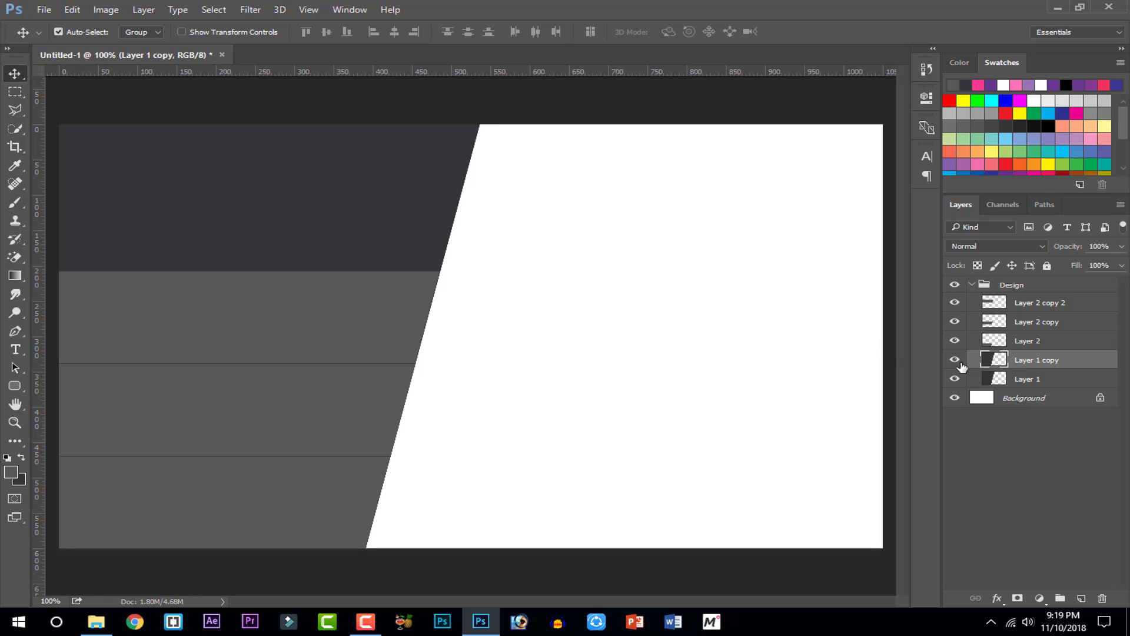
Free-transform the Layer 1 copy and move it about 337 px to the right
right_click(361, 192)
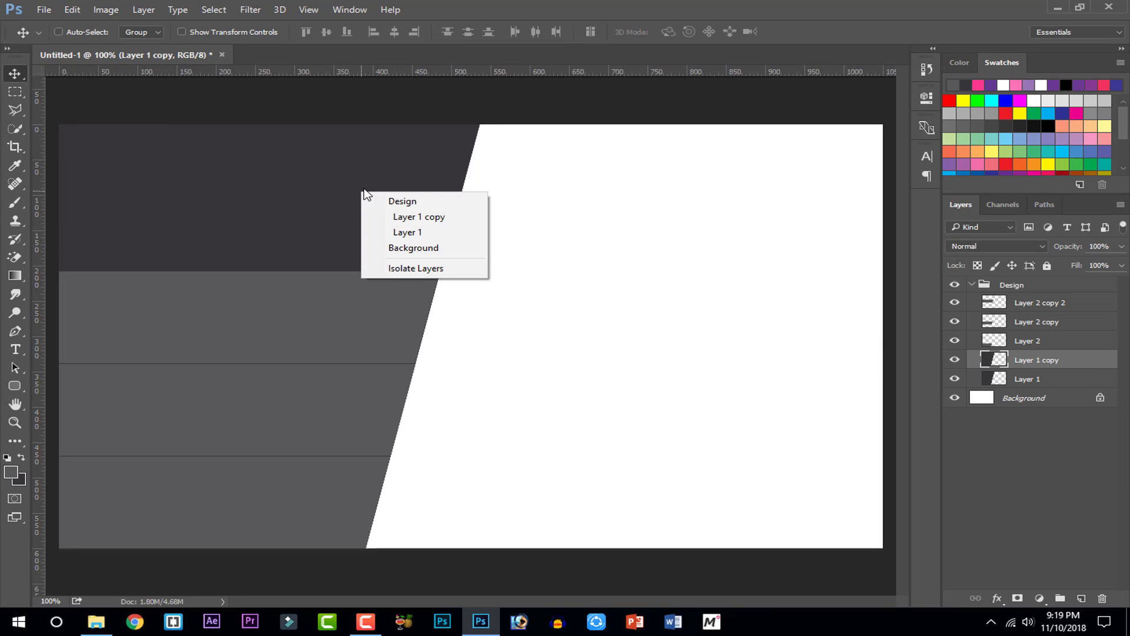
click(357, 173)
click(72, 10)
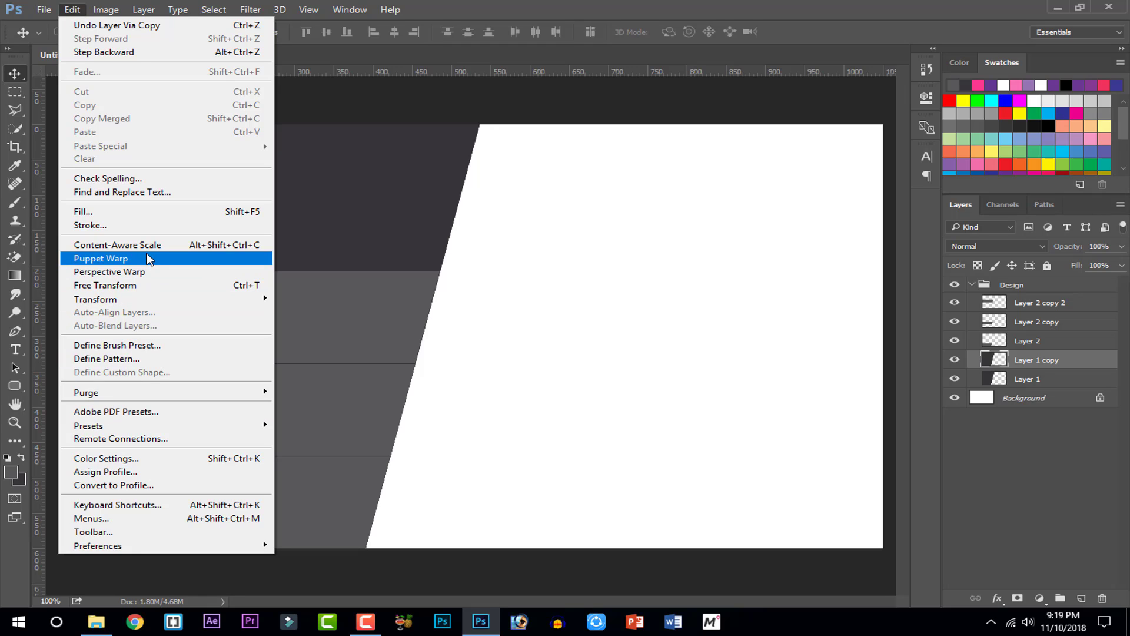
click(150, 285)
right_click(235, 225)
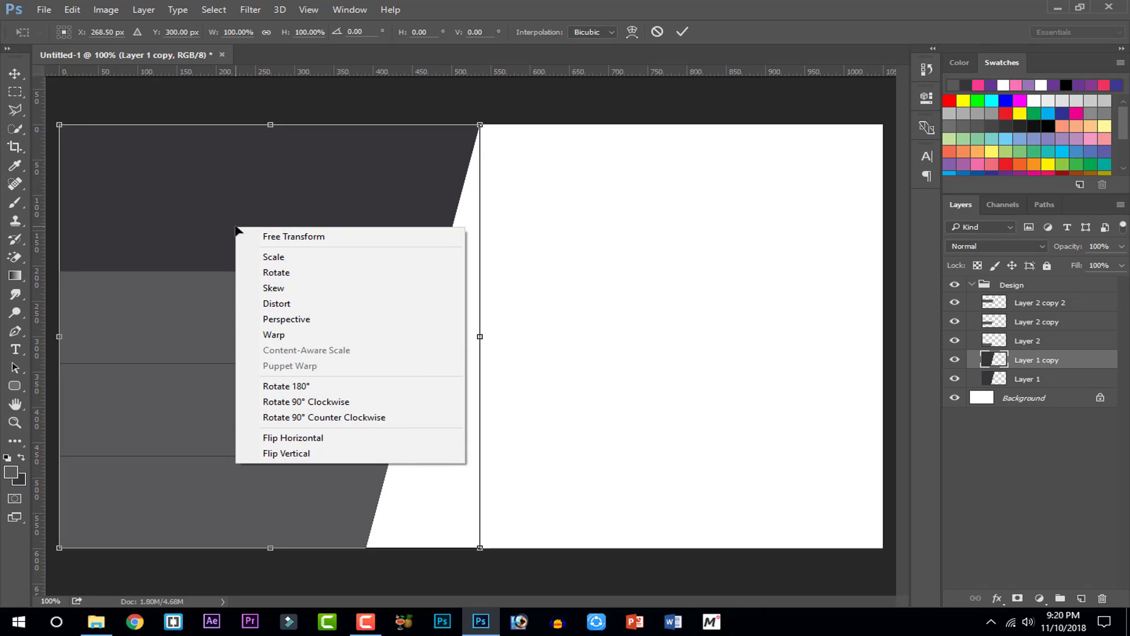
click(204, 212)
drag(203, 212, 519, 216)
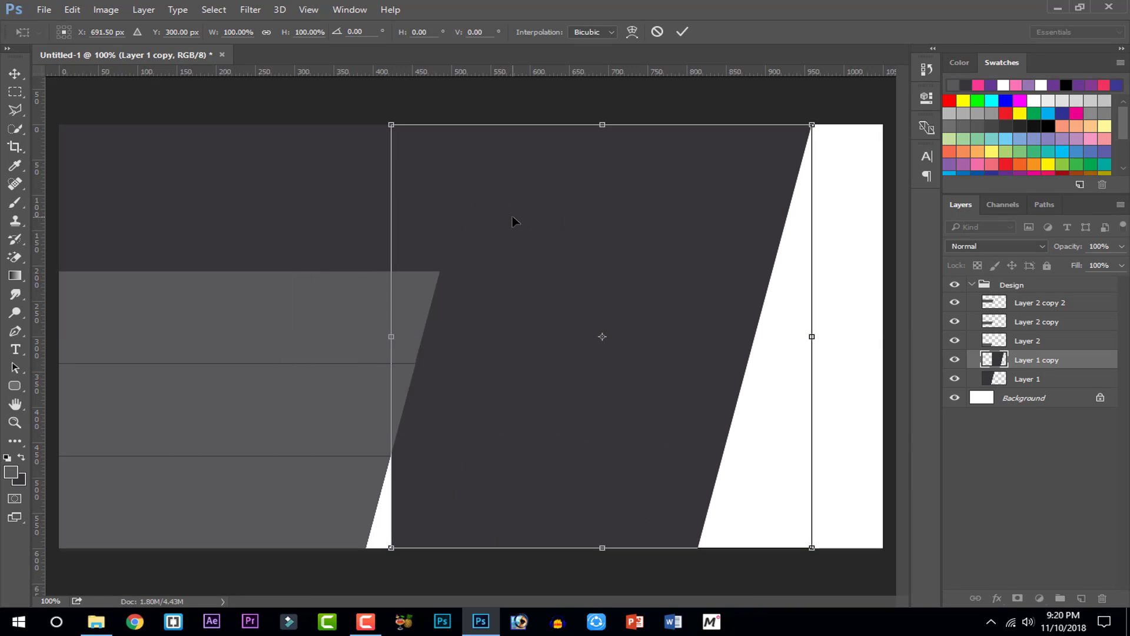
Flip the copied panel vertically and horizontally, place it at the card's right edge, and commit
right_click(511, 219)
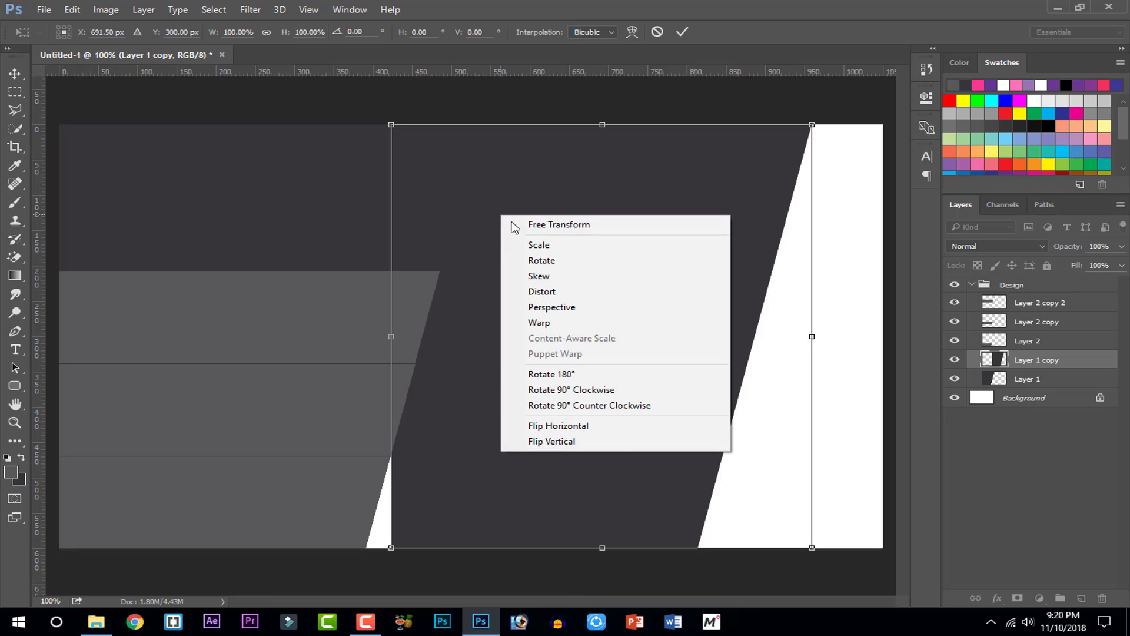
click(596, 446)
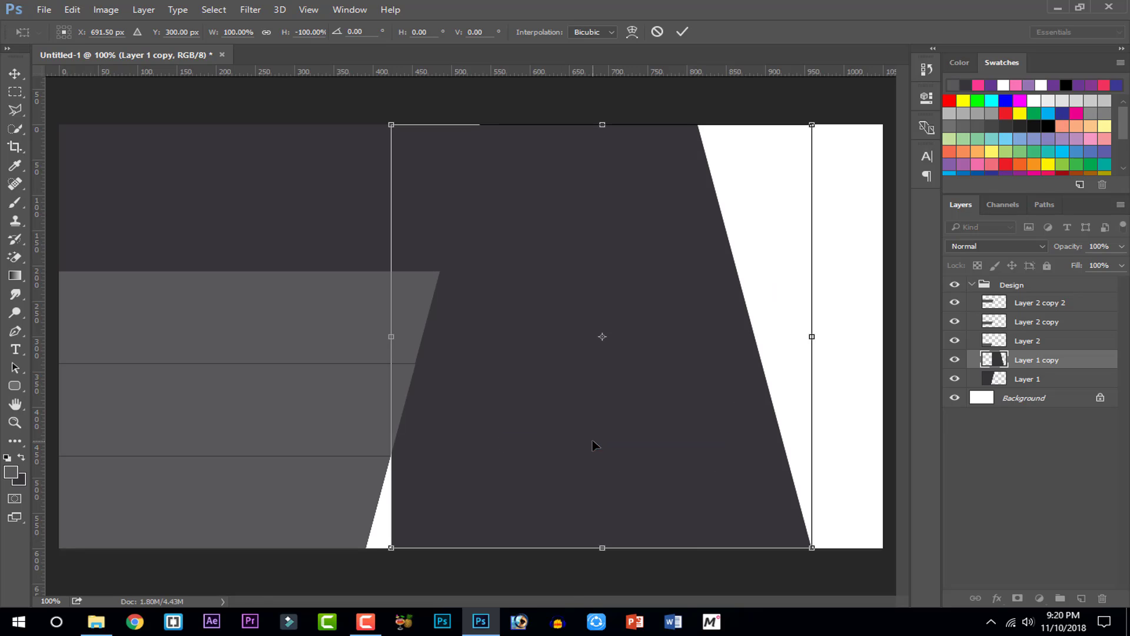
drag(595, 447, 327, 440)
right_click(327, 440)
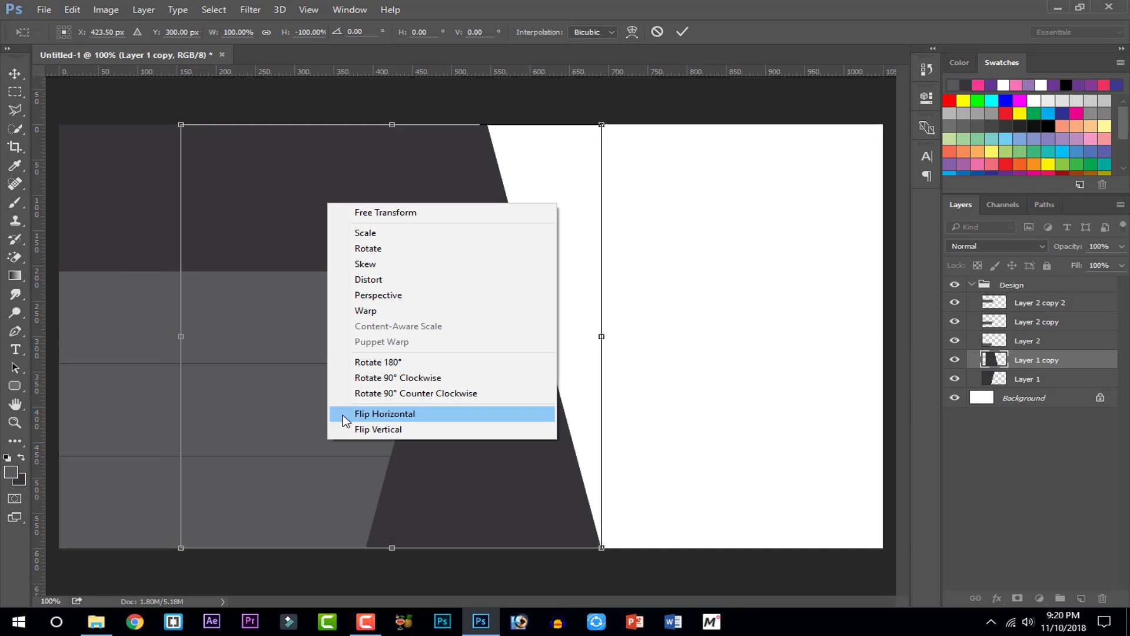
click(342, 416)
drag(282, 414, 800, 421)
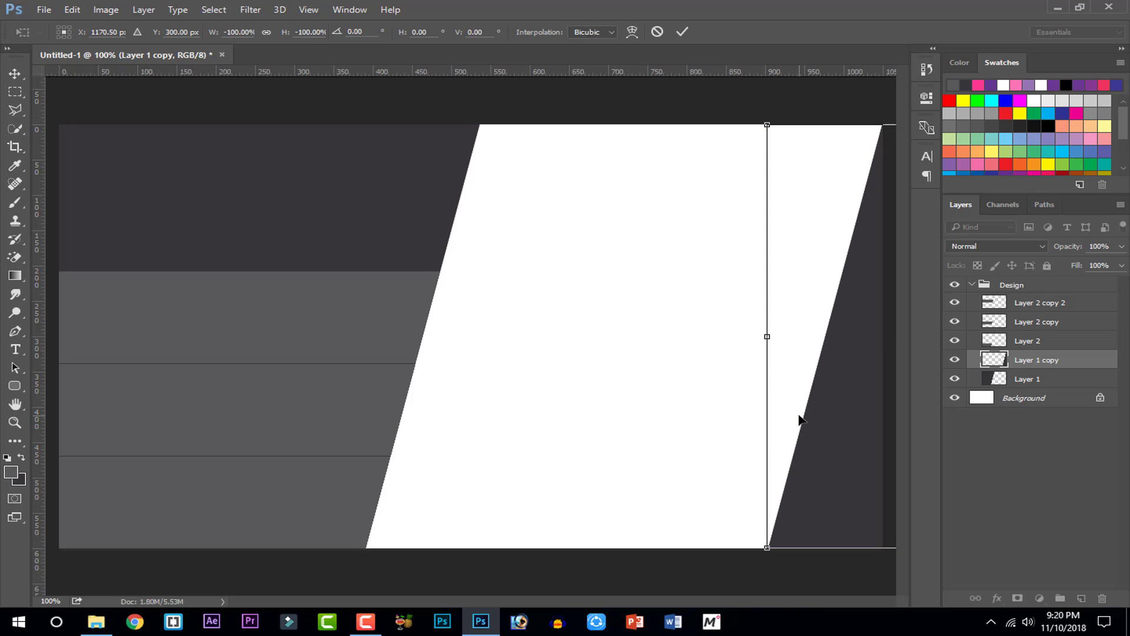
key(Return)
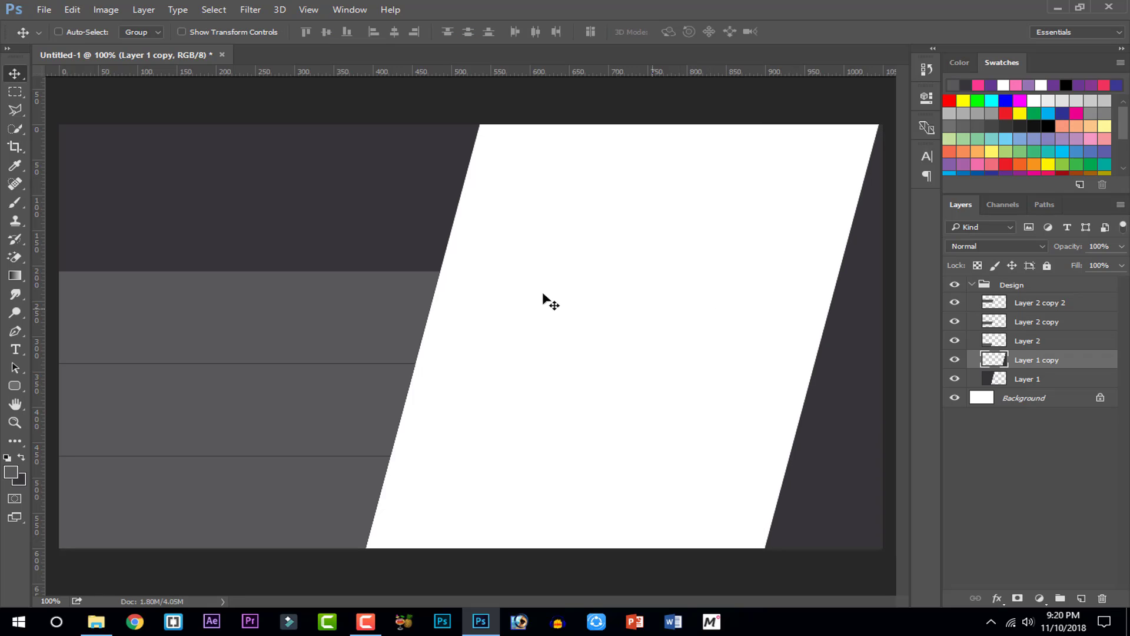
click(14, 91)
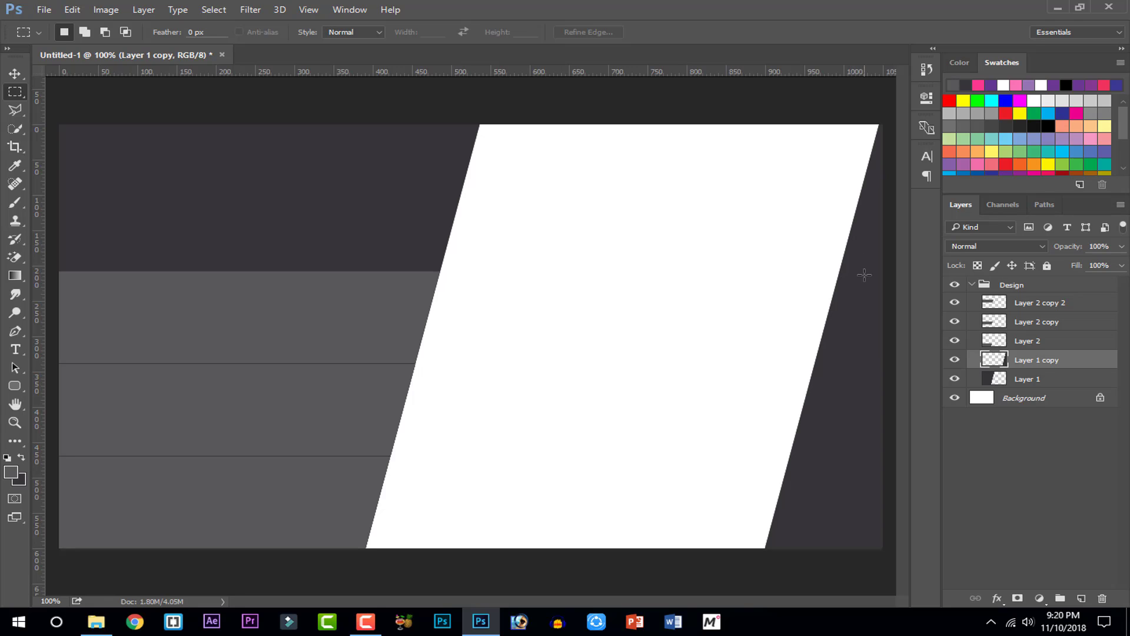
Load the right panel's shape as a selection and subtract the top band from it
drag(808, 125, 920, 243)
click(406, 206)
drag(440, 270, 975, 551)
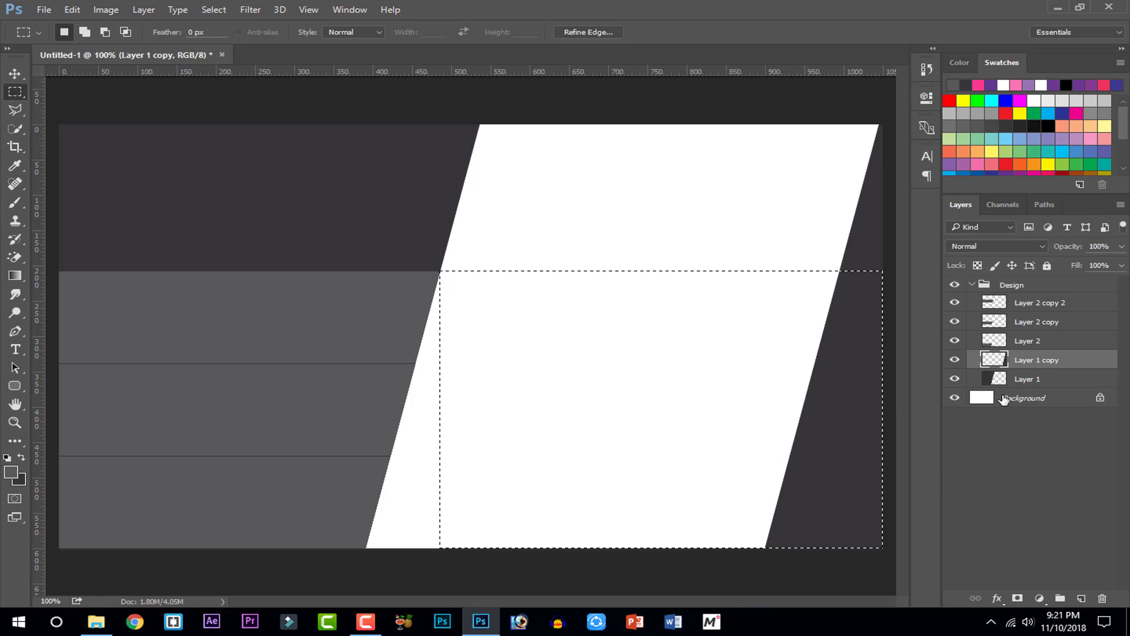
ctrl+click(997, 365)
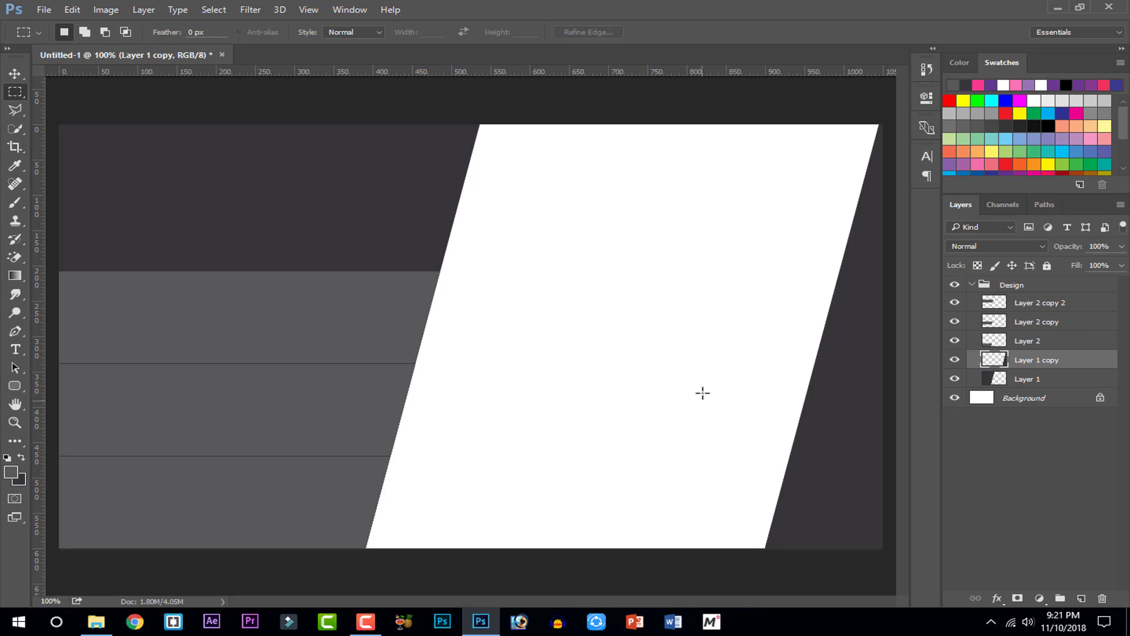
click(735, 349)
key(ctrl+minus)
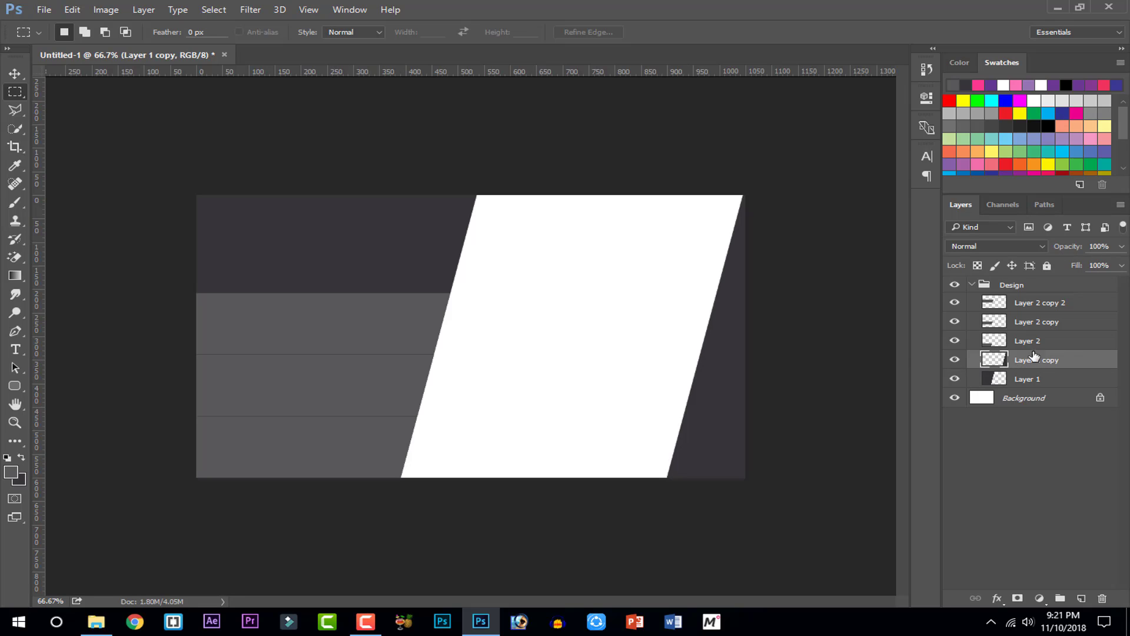
ctrl+click(994, 361)
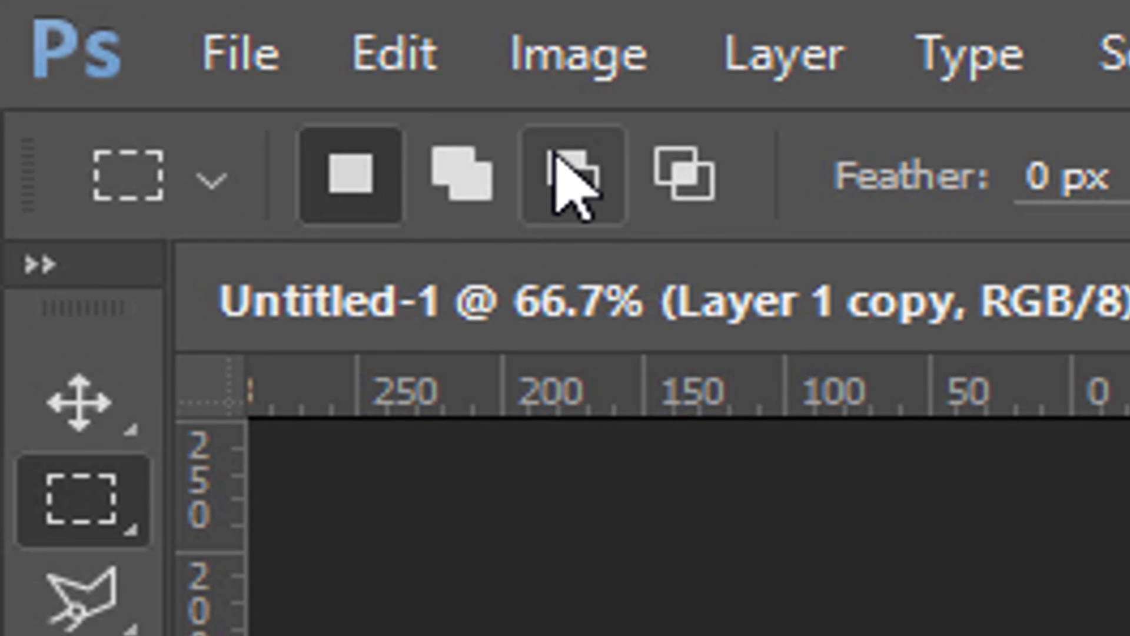
click(569, 179)
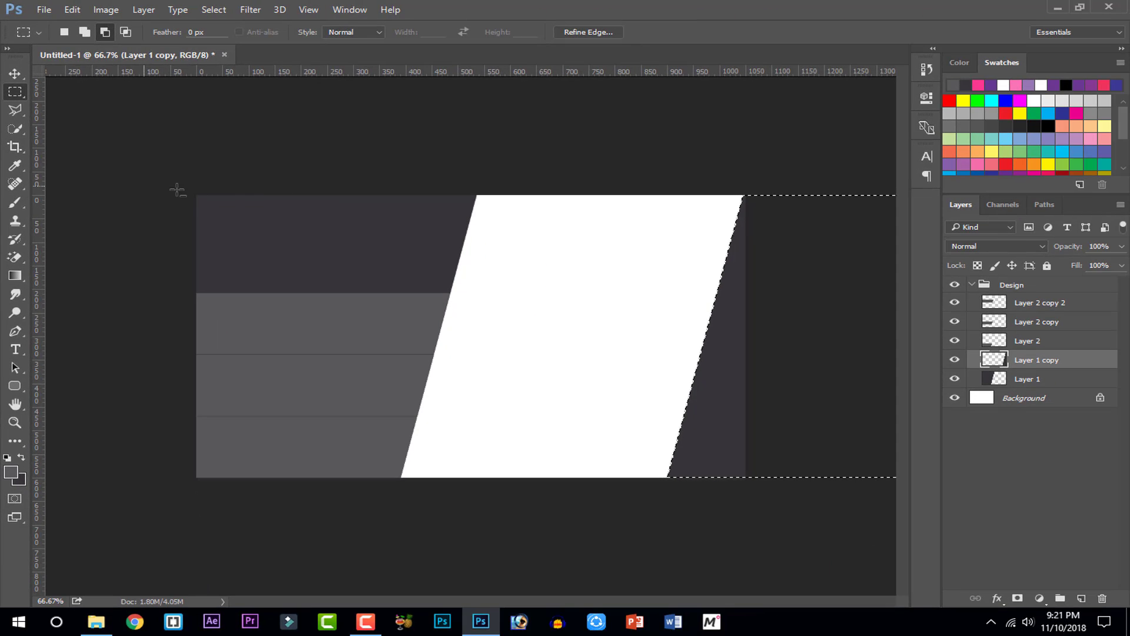
drag(196, 195, 744, 293)
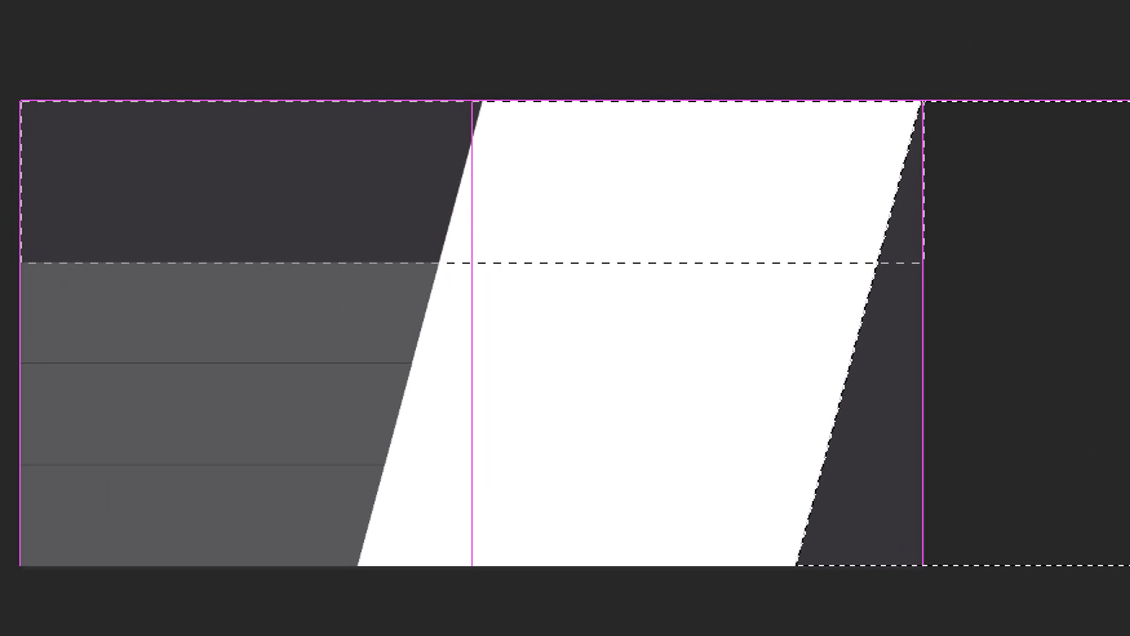
drag(923, 262, 924, 263)
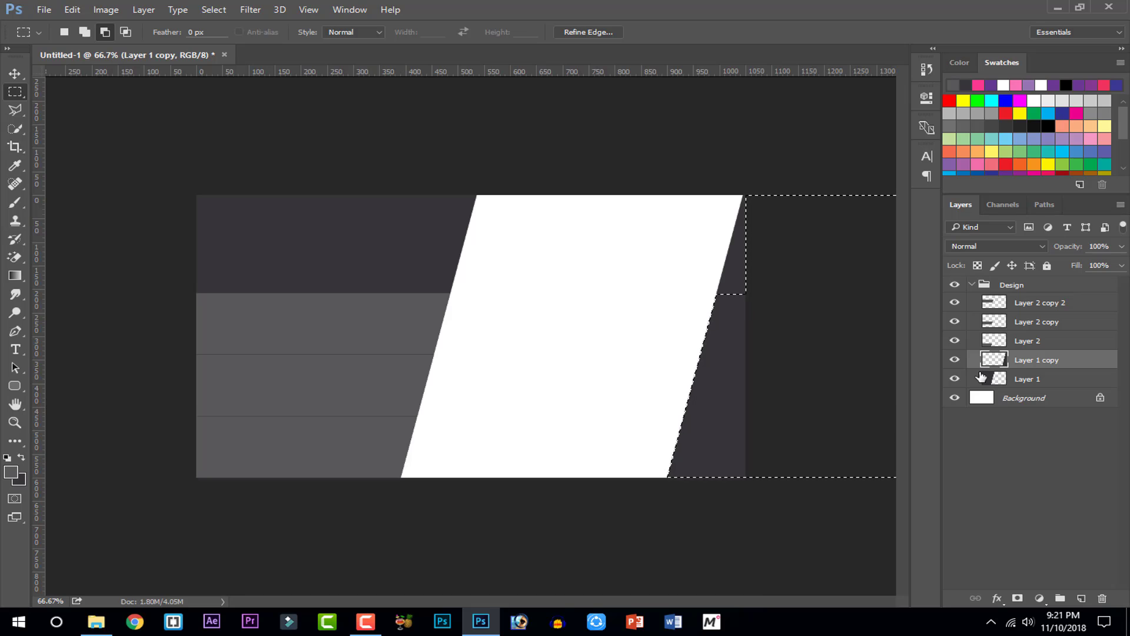
Paint the selected right wedge grey with the Brush, deselect, and return to 100% zoom
click(16, 206)
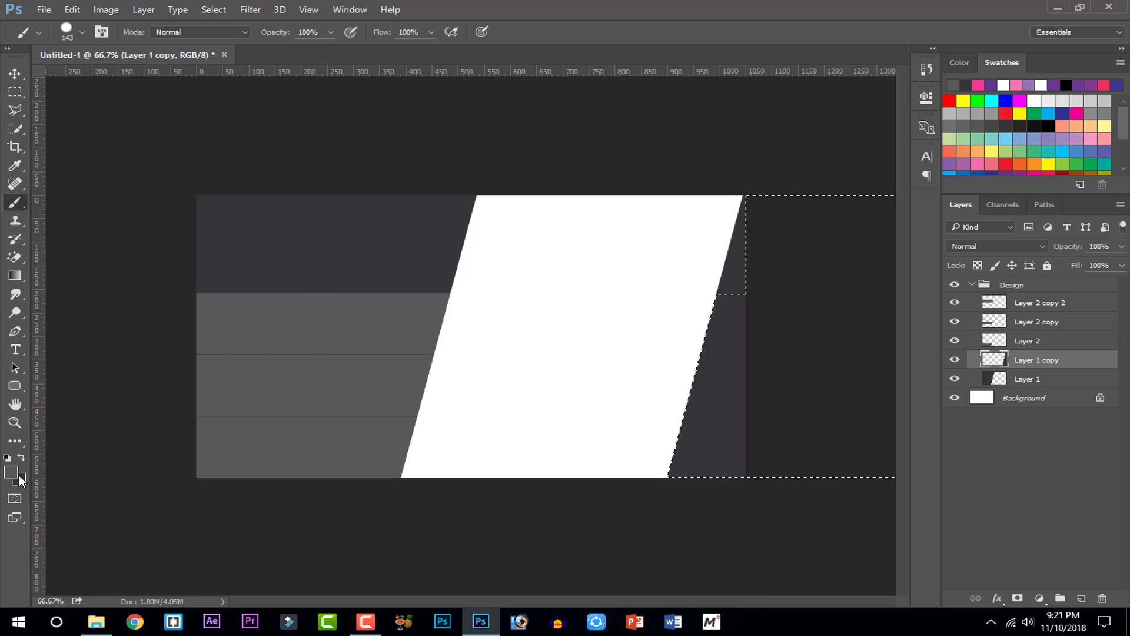
mouse_move(656, 320)
mouse_down()
mouse_move(731, 346)
mouse_move(662, 565)
mouse_move(757, 492)
mouse_up()
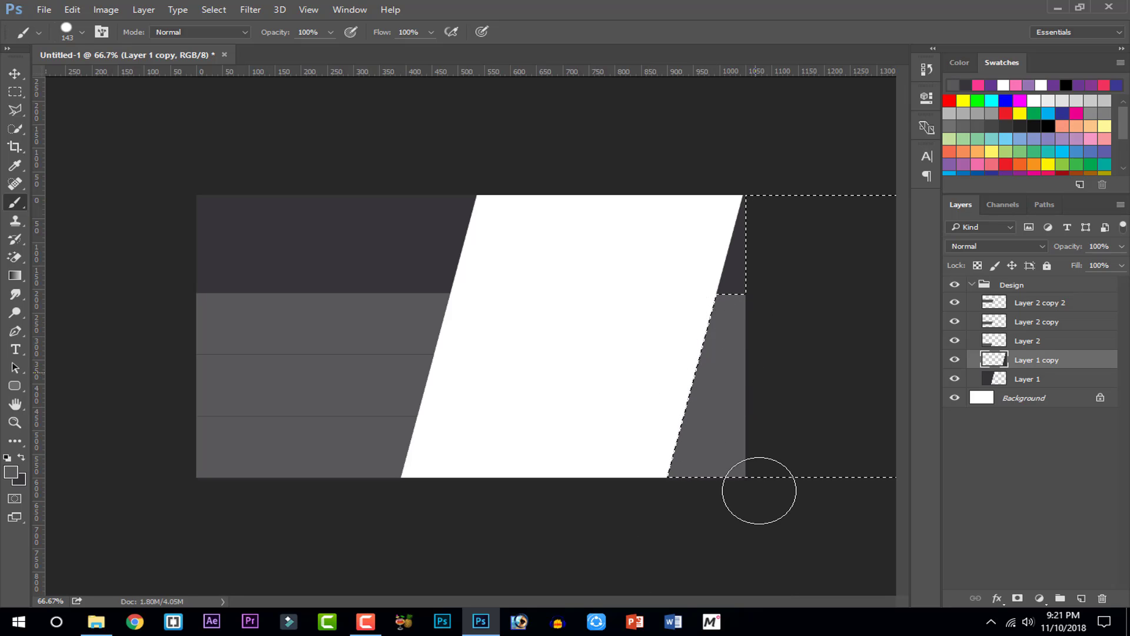
key(ctrl+d)
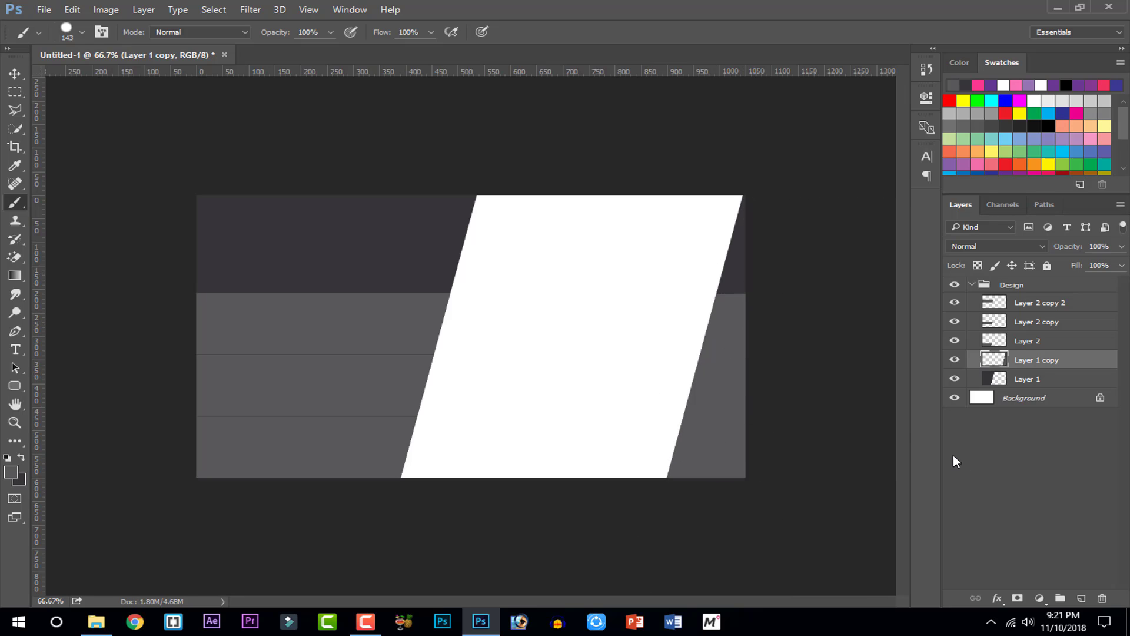
key(ctrl+1)
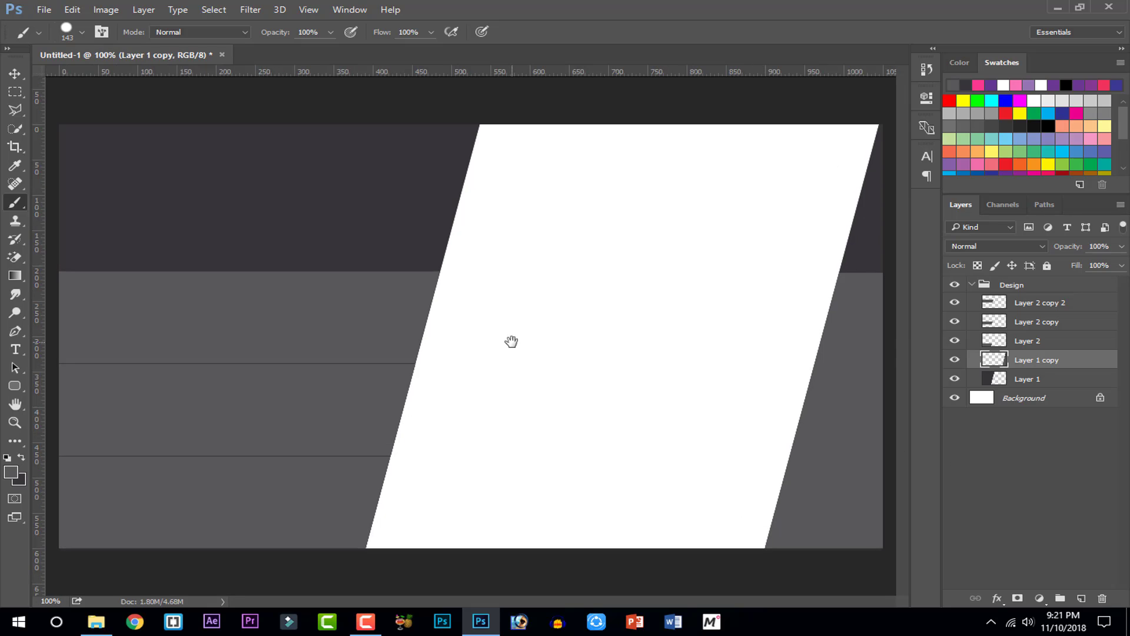
Select the three Layer 2 bands, duplicate them, then delete the unwanted duplicates
click(997, 340)
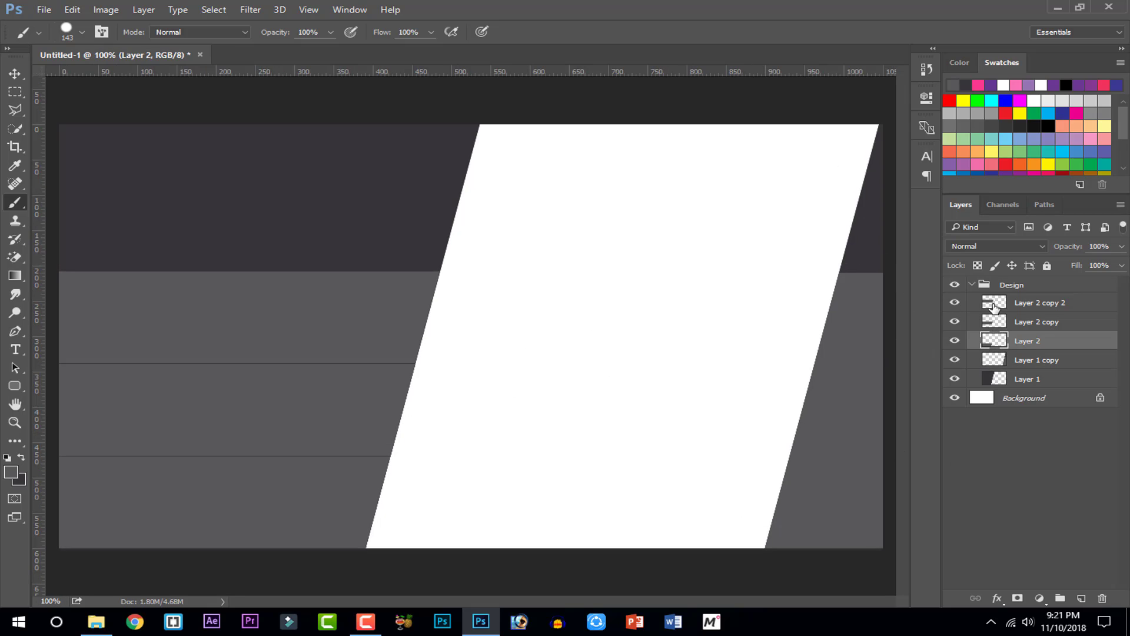
shift+click(994, 305)
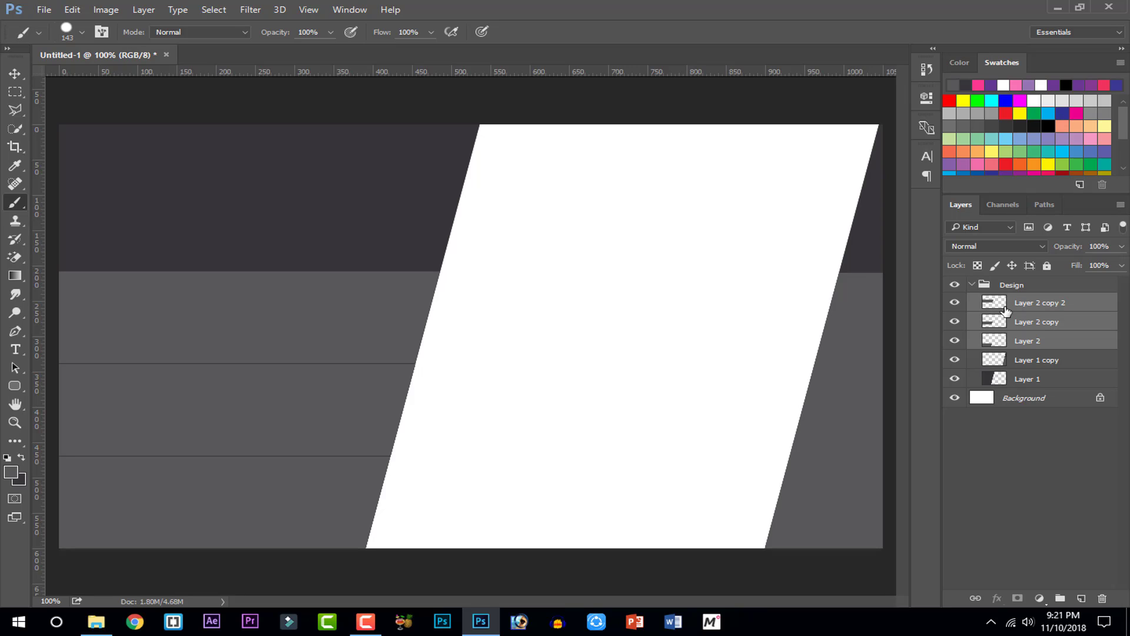
key(ctrl+j)
key(Delete)
shift+click(1031, 304)
click(1035, 342)
Rename the three band layers 1, 2 and 3, Layer 1 copy 'right' and Layer 1 'left'
double_click(1036, 342)
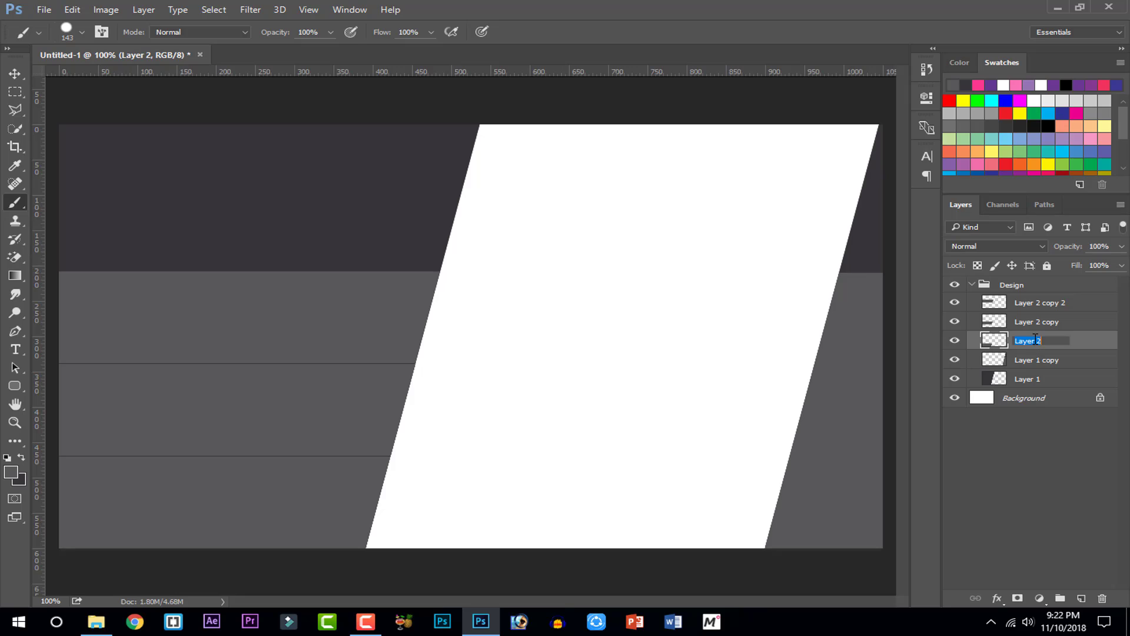
text(1)
double_click(1034, 318)
text(1)
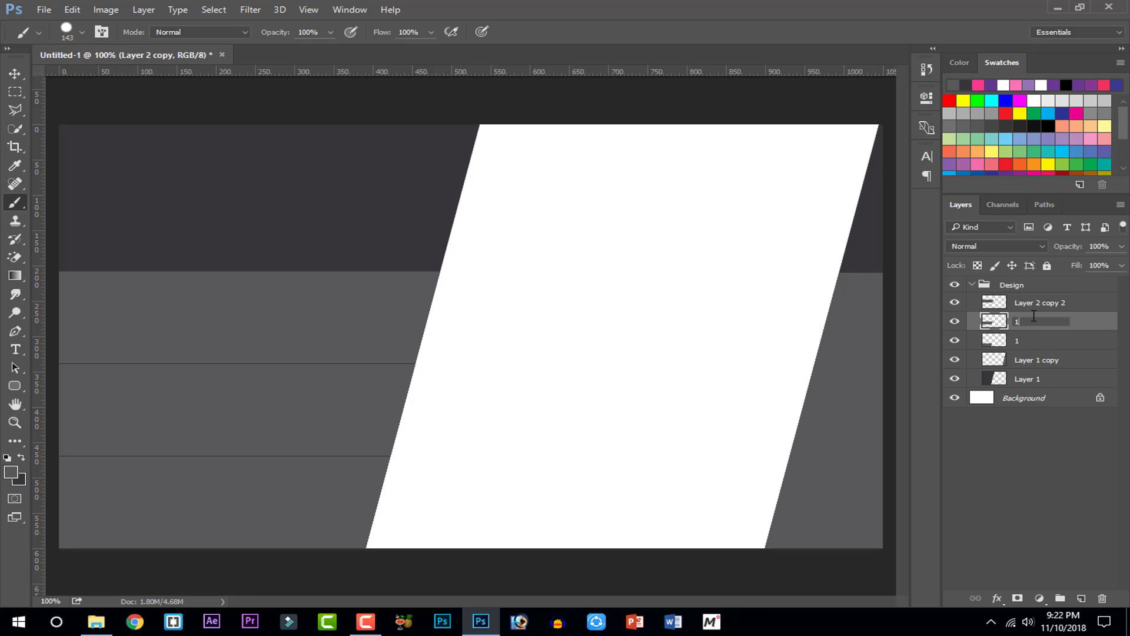
double_click(1033, 306)
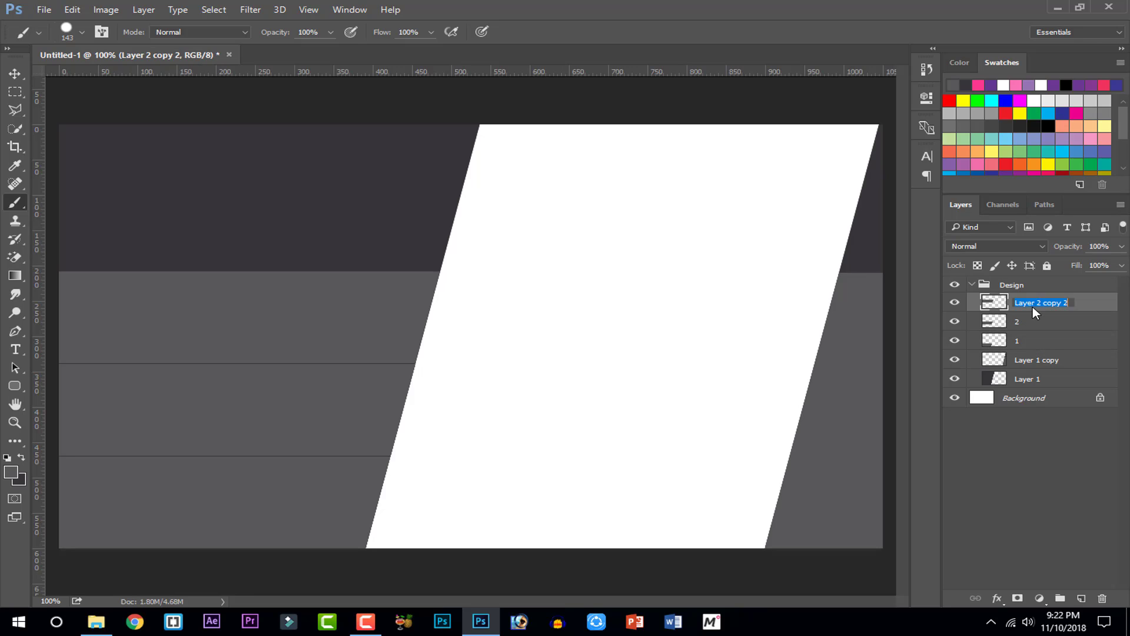
text(3)
double_click(1024, 361)
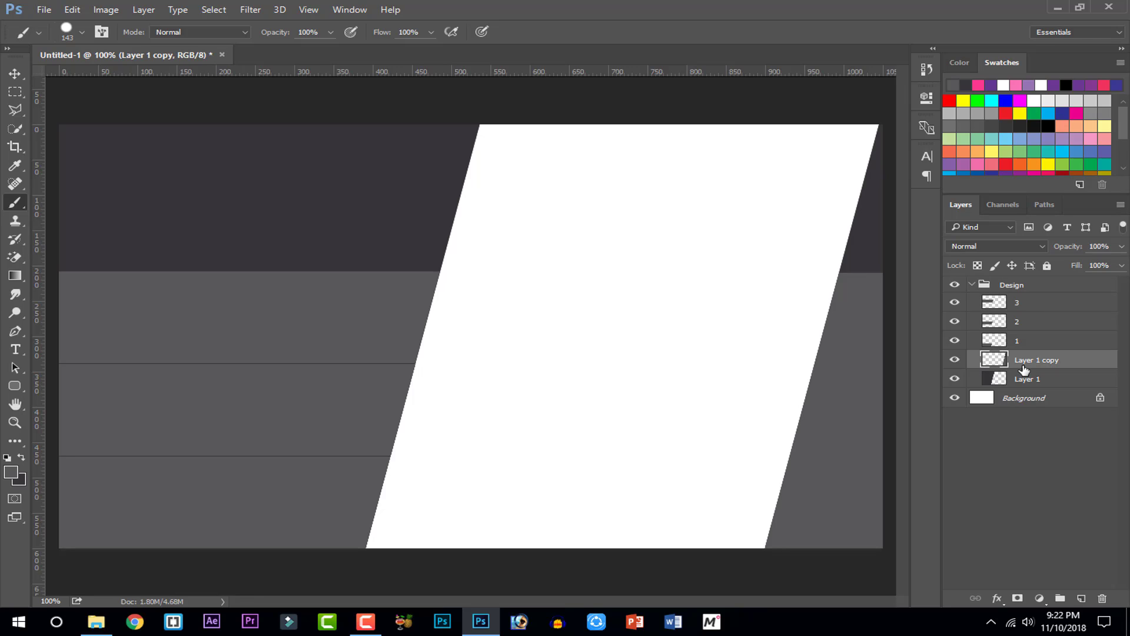
text(right)
double_click(1027, 378)
text(lef)
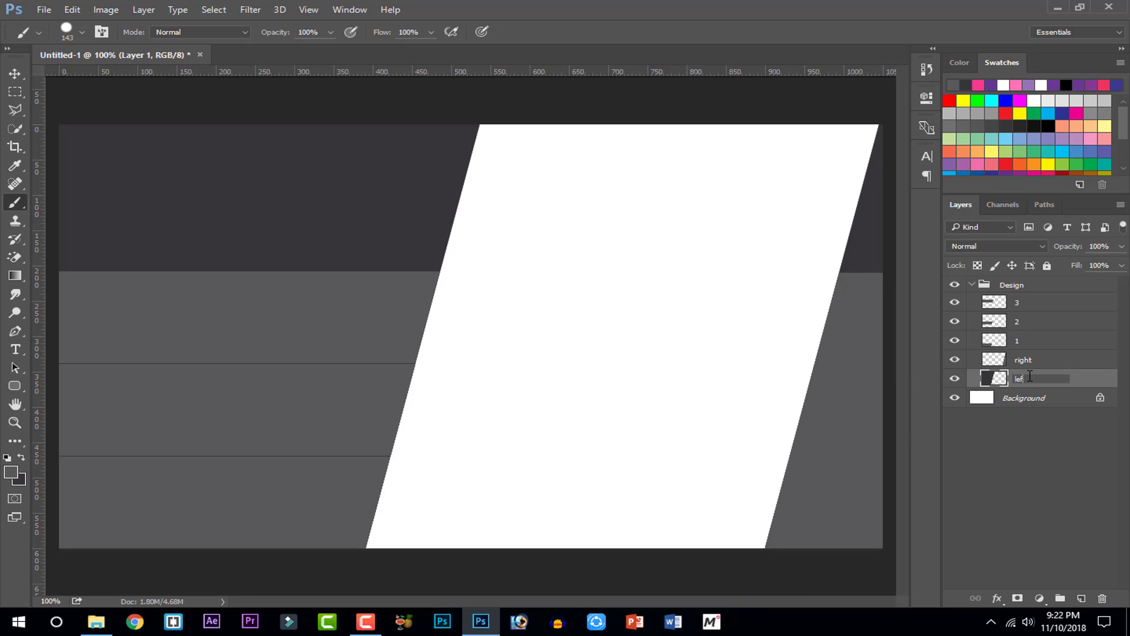
text(t)
key(Return)
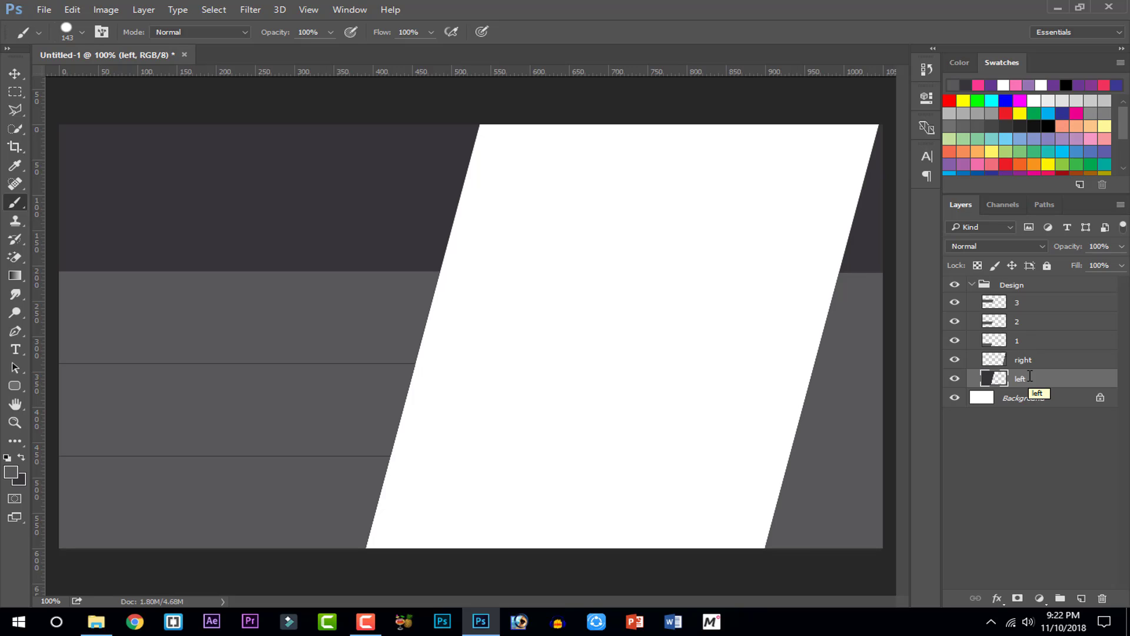
Duplicate layers 1, 2 and 3, then load the 3 copy band's outline as a selection
key(space)
click(993, 318)
shift+click(1014, 344)
shift+click(1015, 306)
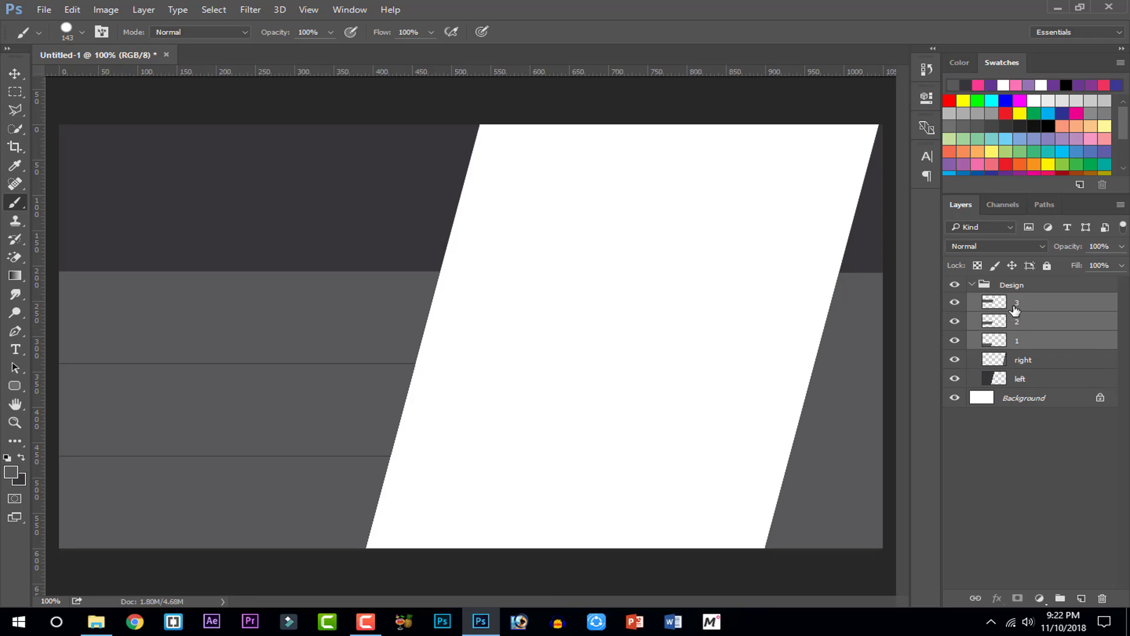
key(ctrl+j)
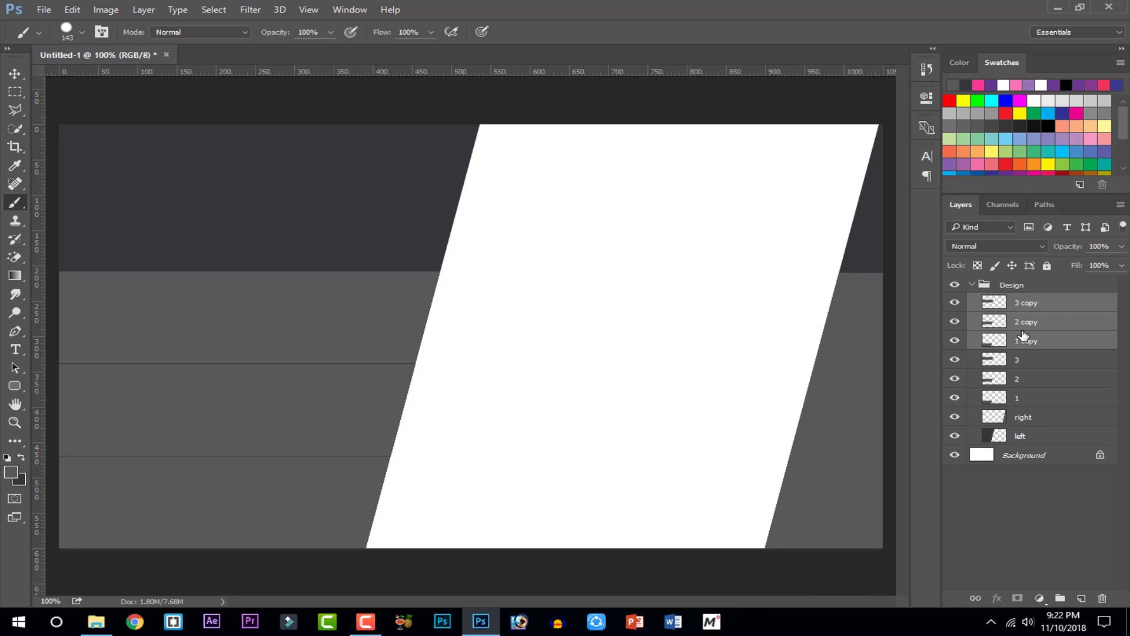
key(ctrl+y)
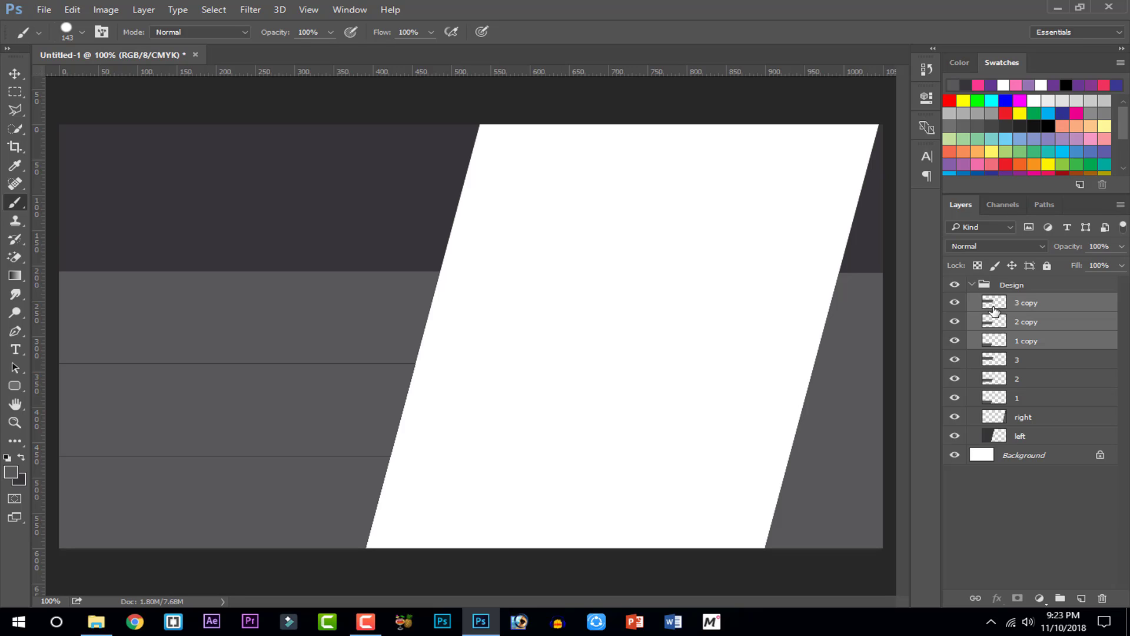
click(994, 309)
ctrl+click(988, 309)
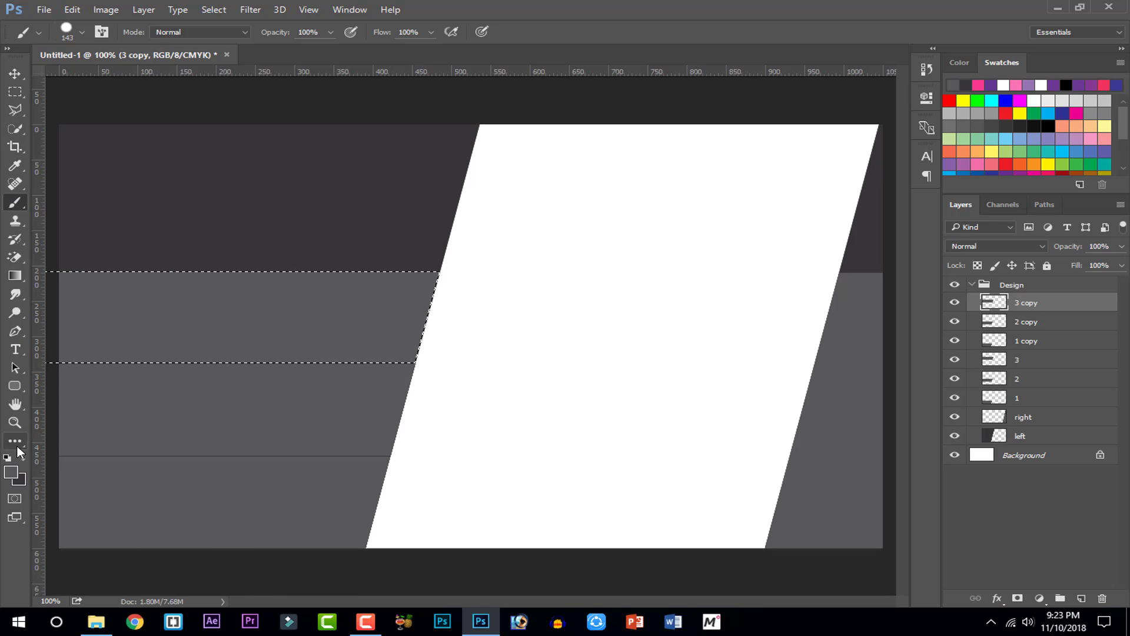
Set the foreground colour to cyan and paint the 3 copy band with it
click(10, 472)
click(454, 223)
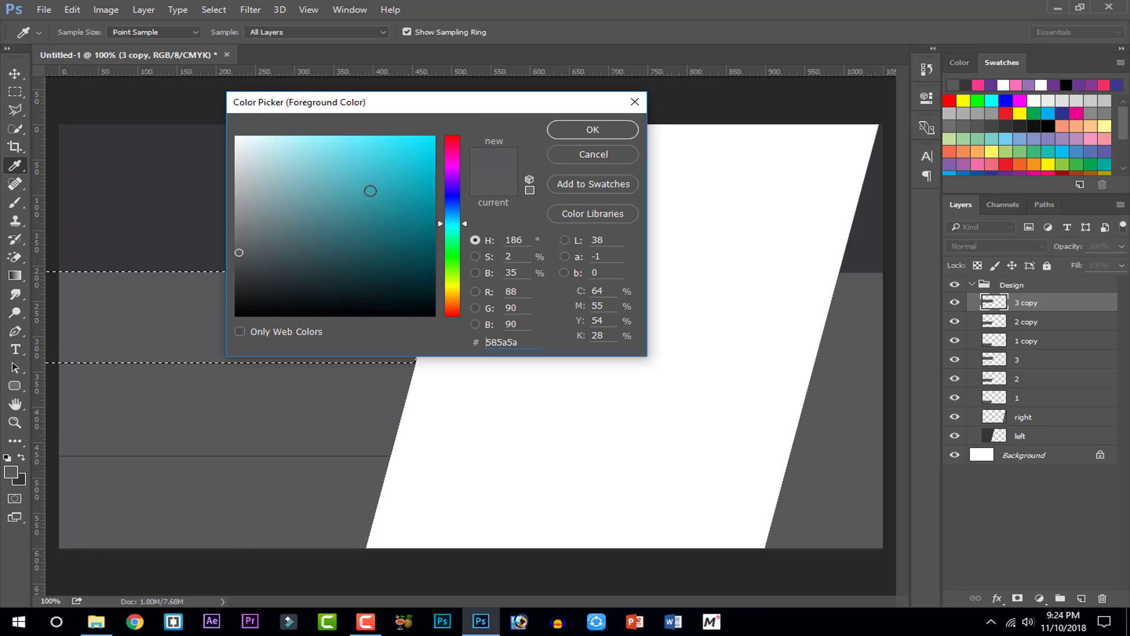
click(434, 137)
click(553, 128)
mouse_move(415, 284)
mouse_down()
mouse_move(405, 366)
mouse_move(382, 379)
mouse_move(231, 390)
mouse_move(209, 311)
mouse_move(132, 292)
mouse_move(73, 250)
mouse_up()
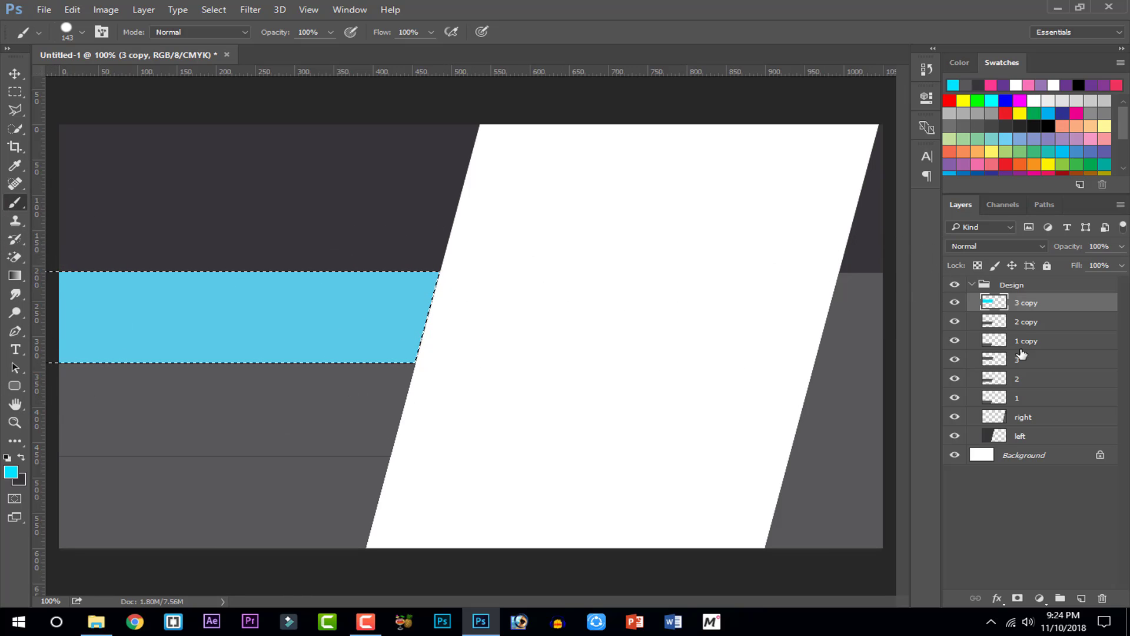
Paint the 2 copy and 1 copy bands cyan, deselecting after each
click(1000, 326)
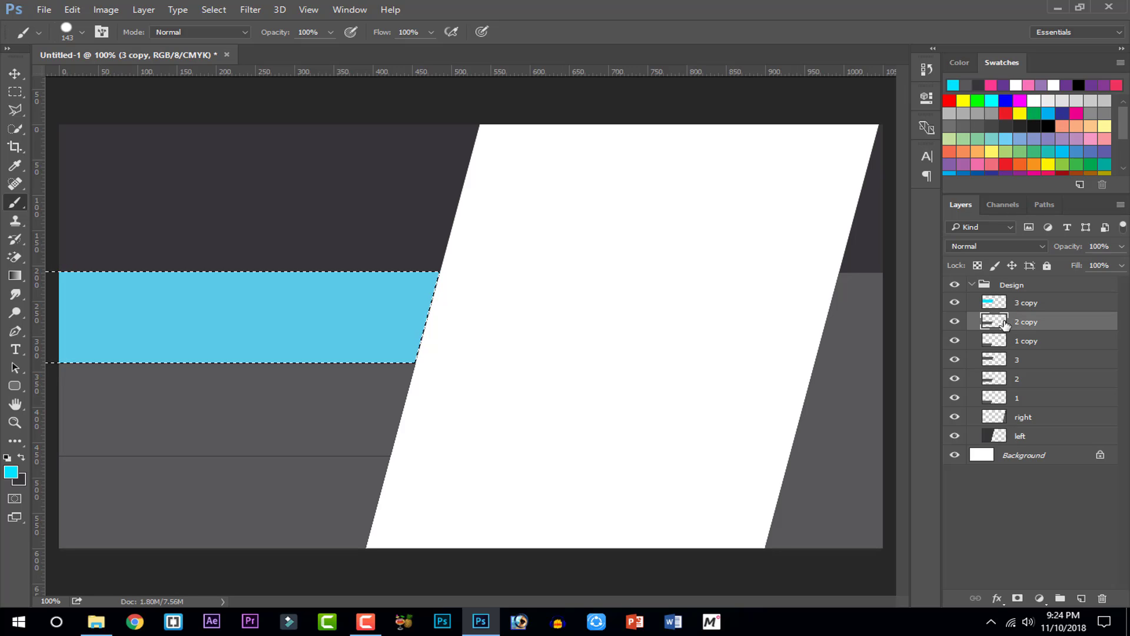
ctrl+click(999, 326)
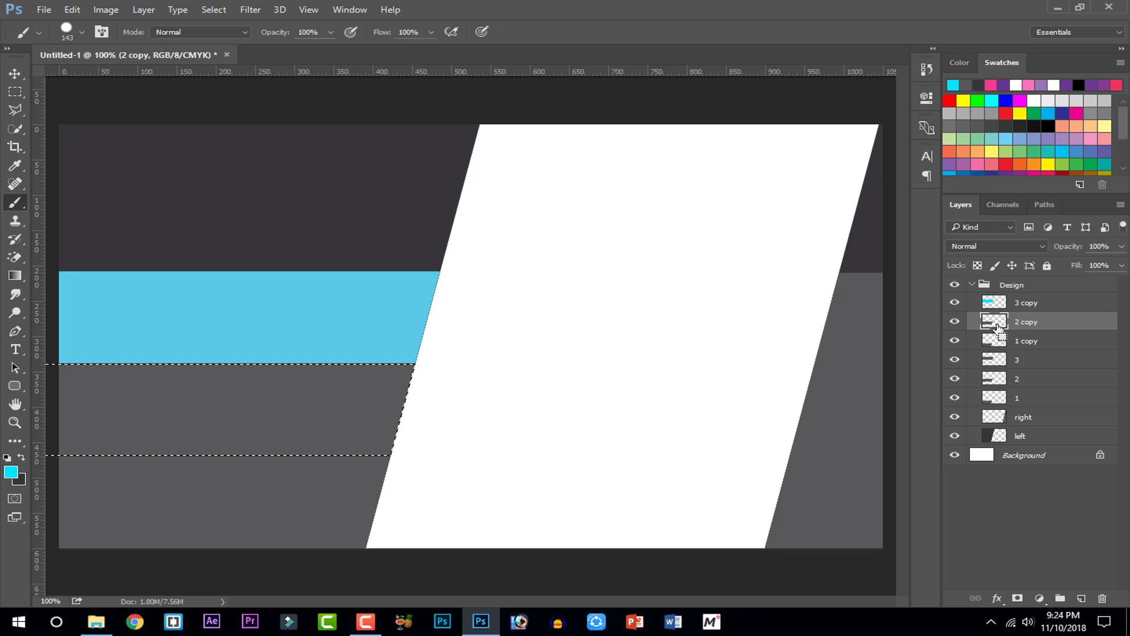
mouse_move(442, 399)
mouse_down()
mouse_move(229, 455)
mouse_move(137, 436)
mouse_move(25, 368)
mouse_move(109, 397)
mouse_up()
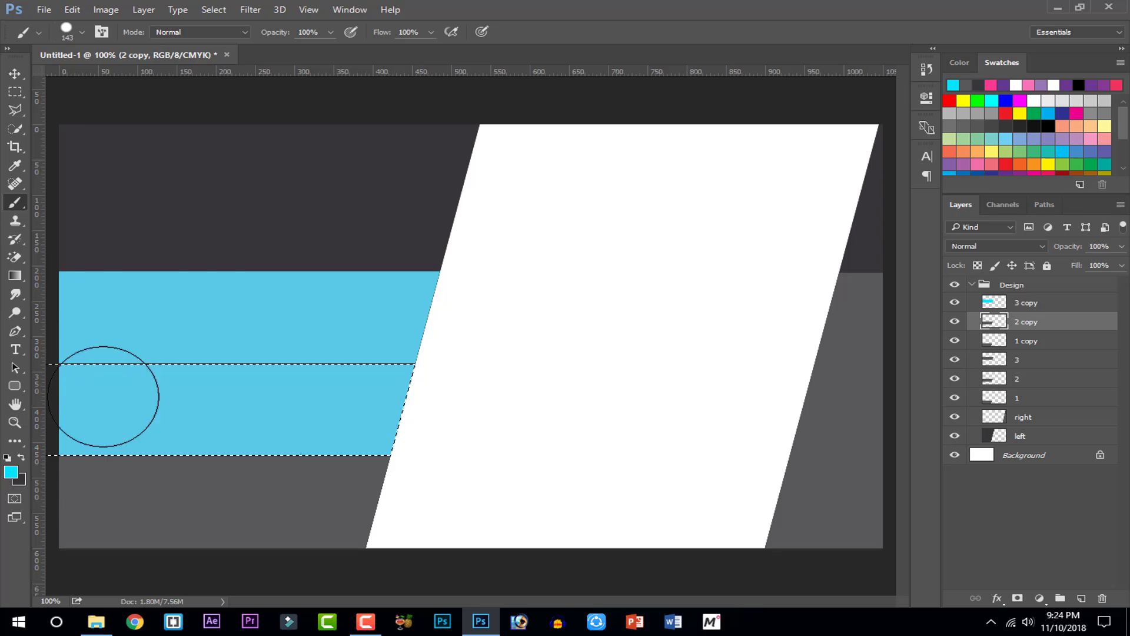
key(ctrl+d)
click(976, 342)
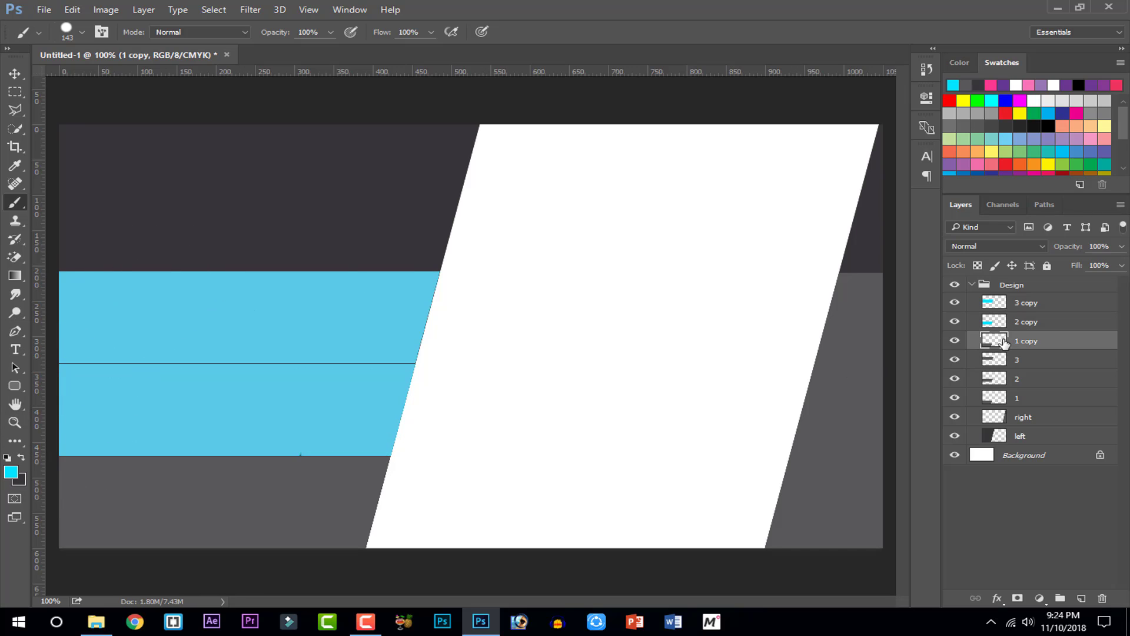
ctrl+click(994, 341)
mouse_move(412, 483)
mouse_down()
mouse_move(340, 555)
mouse_move(197, 543)
mouse_move(33, 403)
mouse_up()
key(ctrl+d)
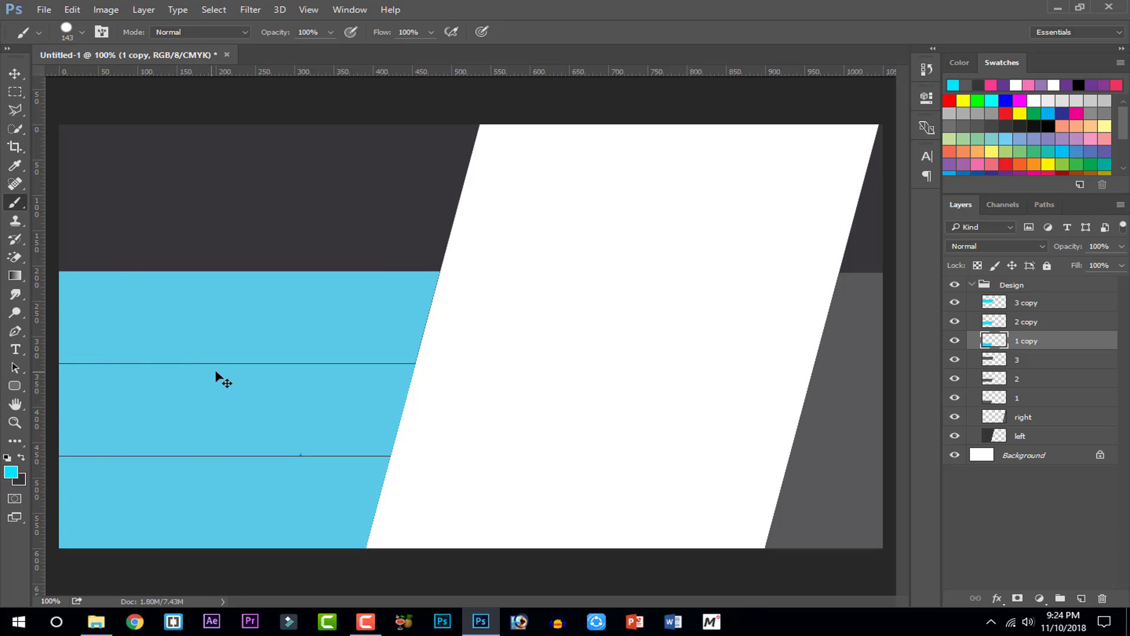
Move the three cyan copies beneath layer 1 and nudge grey layers 1–3 left
shift+click(1002, 305)
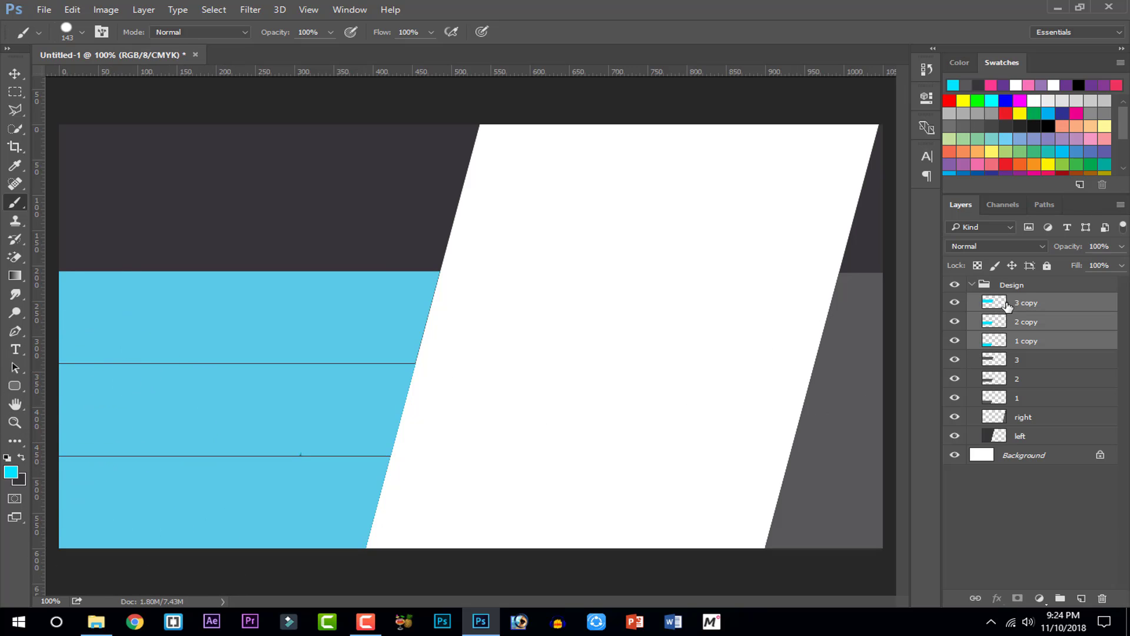
drag(1004, 306, 1014, 408)
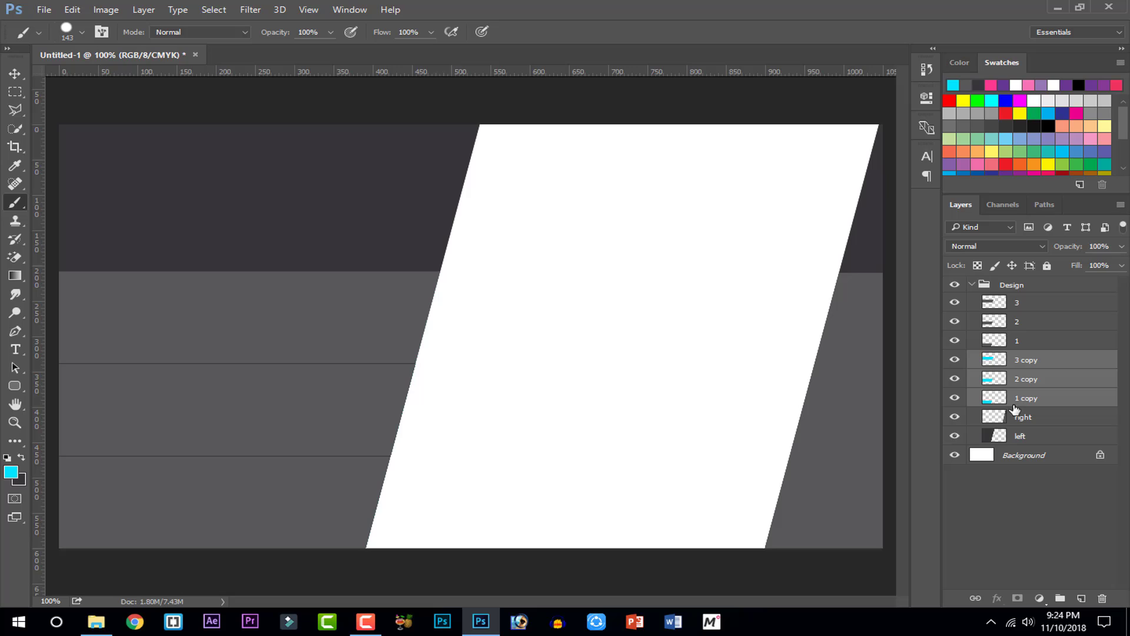
click(1023, 341)
shift+click(1024, 310)
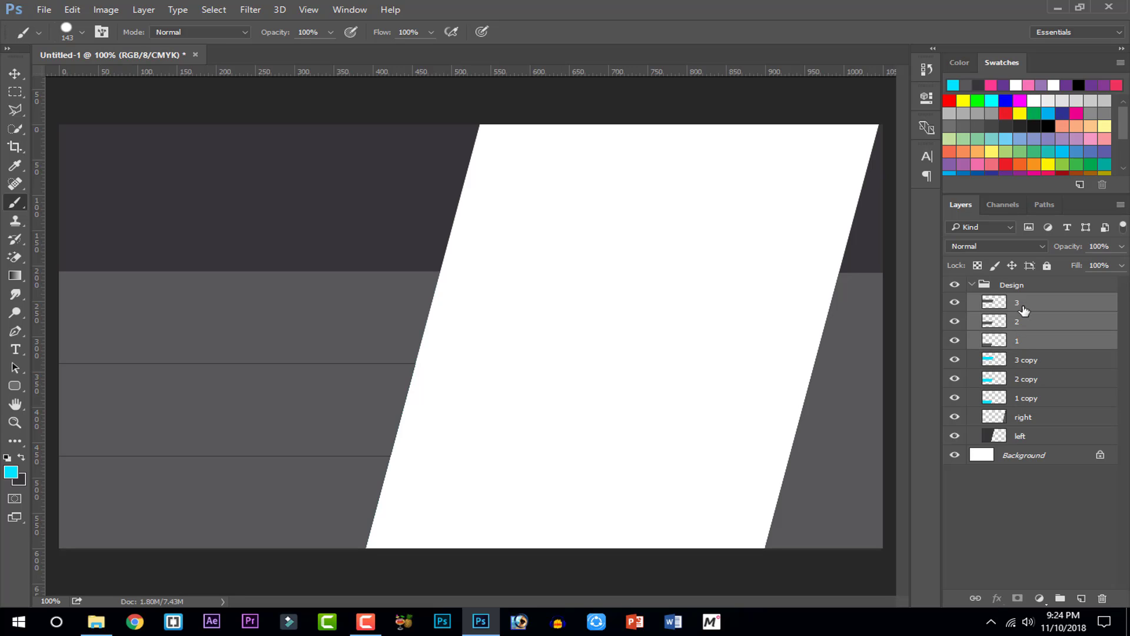
key(v)
key(Left)
key(Left)
key(Left)
key(Left)
key(Left)
key(Left)
key(Left)
key(Left)
key(Left)
key(Left)
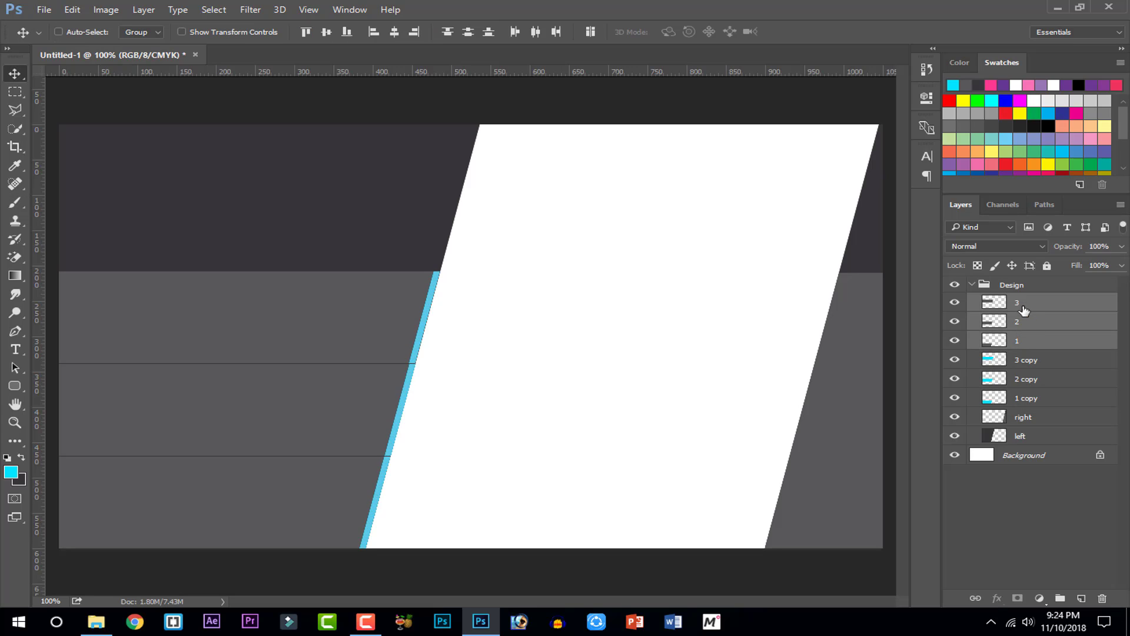
Nudge the grey bands slightly further left, then select the 'right' layer
key(Left)
key(Left)
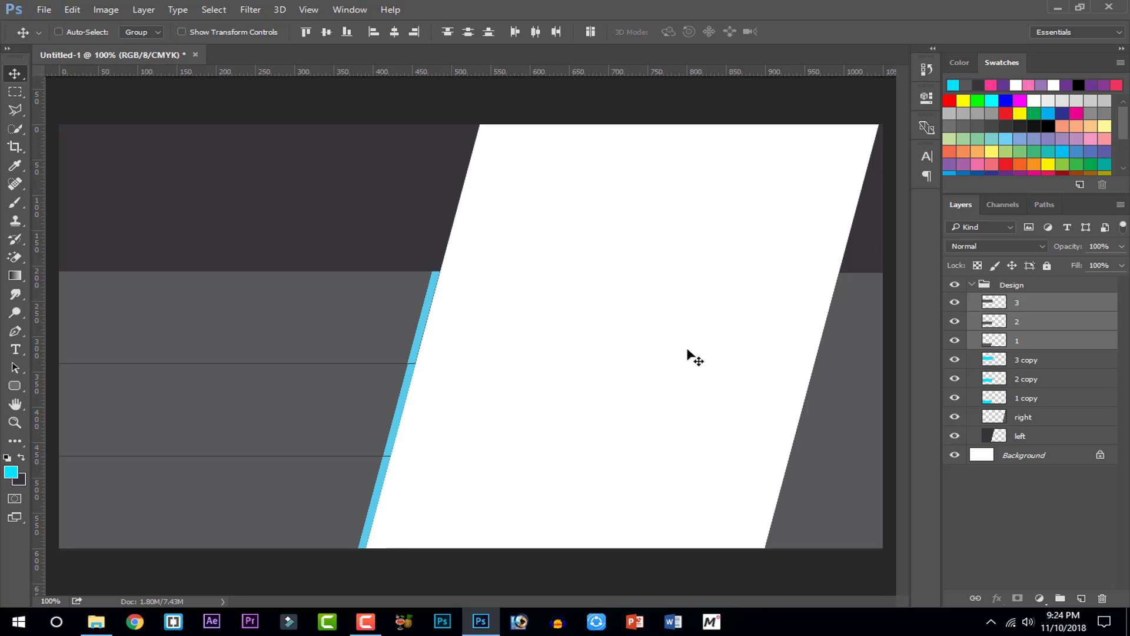
click(1016, 309)
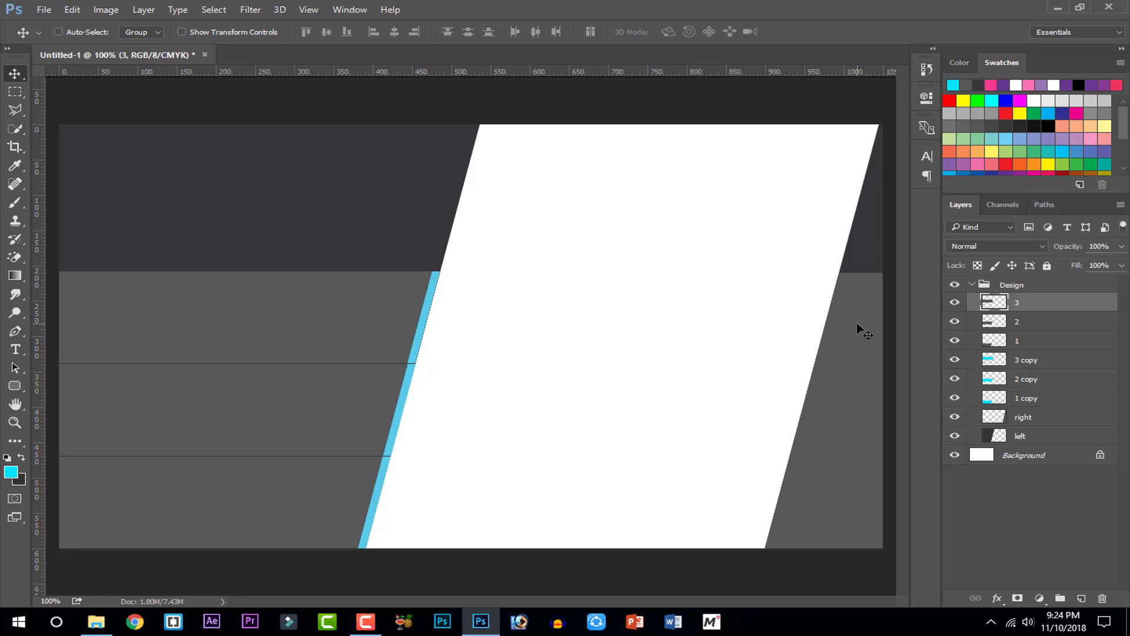
click(1006, 423)
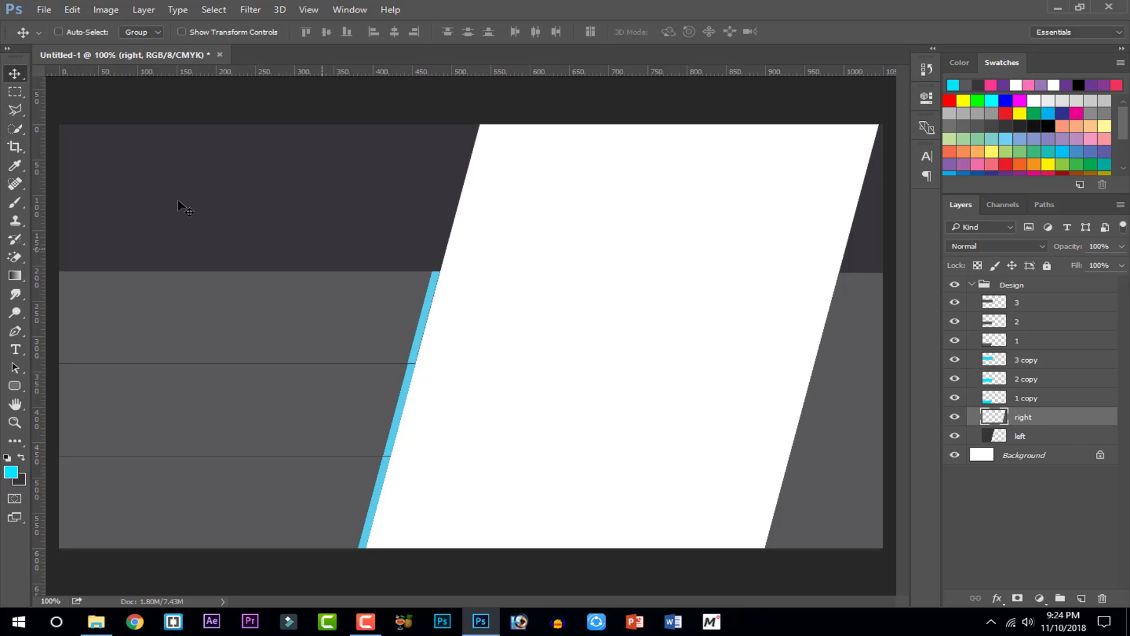
On a new layer, lasso a thin sliver along the white shape's right edge and paint it cyan
click(13, 110)
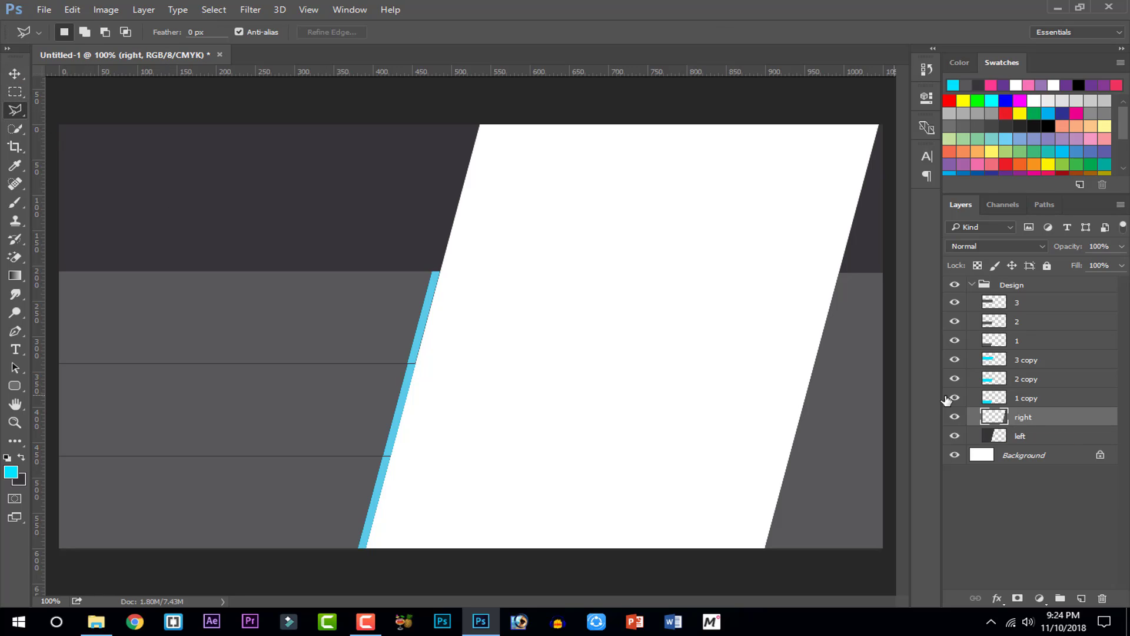
click(1081, 598)
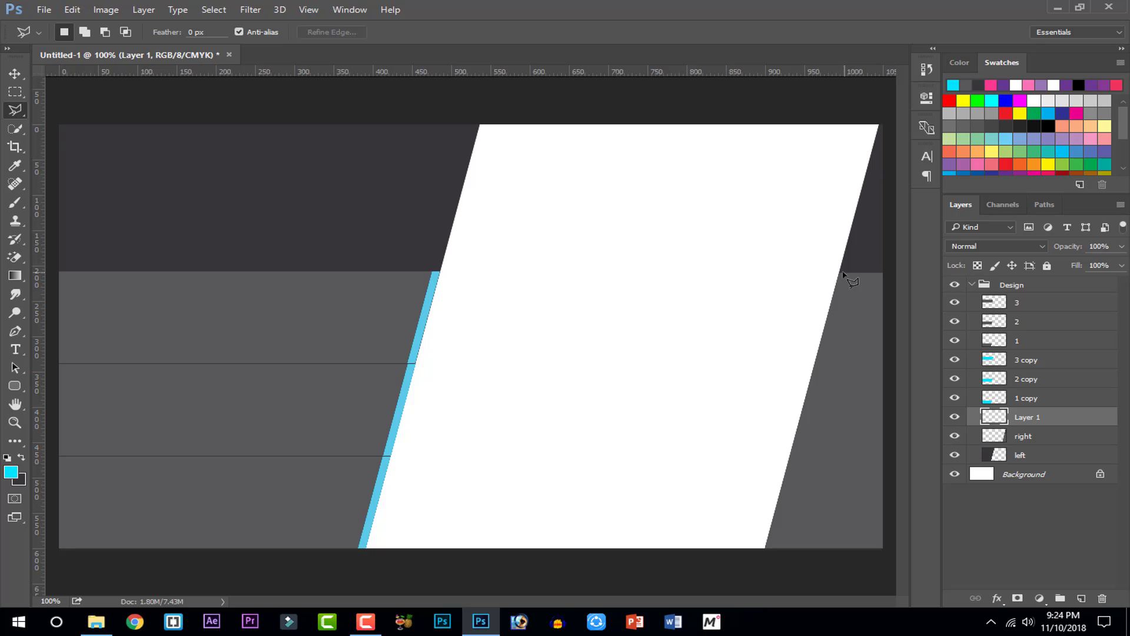
click(839, 272)
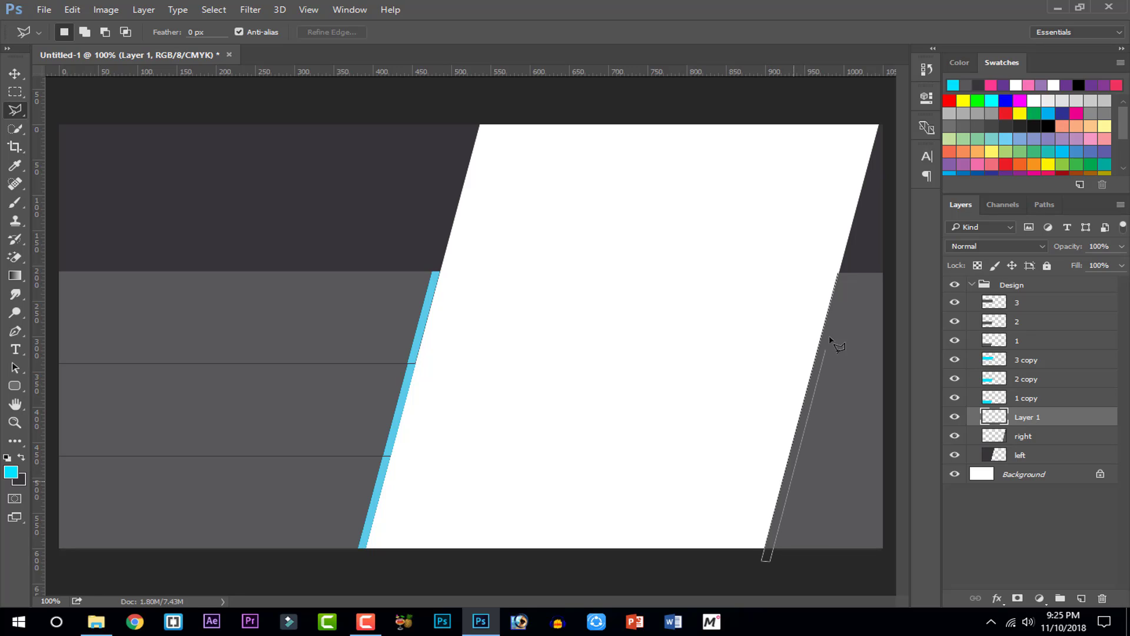
click(846, 274)
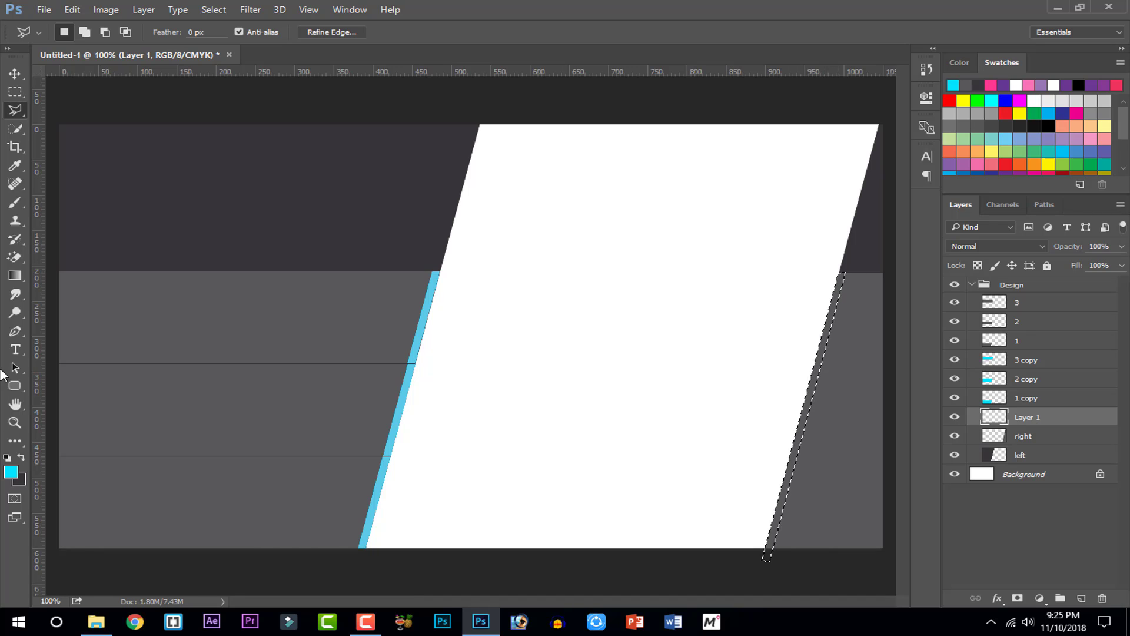
click(16, 201)
drag(853, 316, 757, 542)
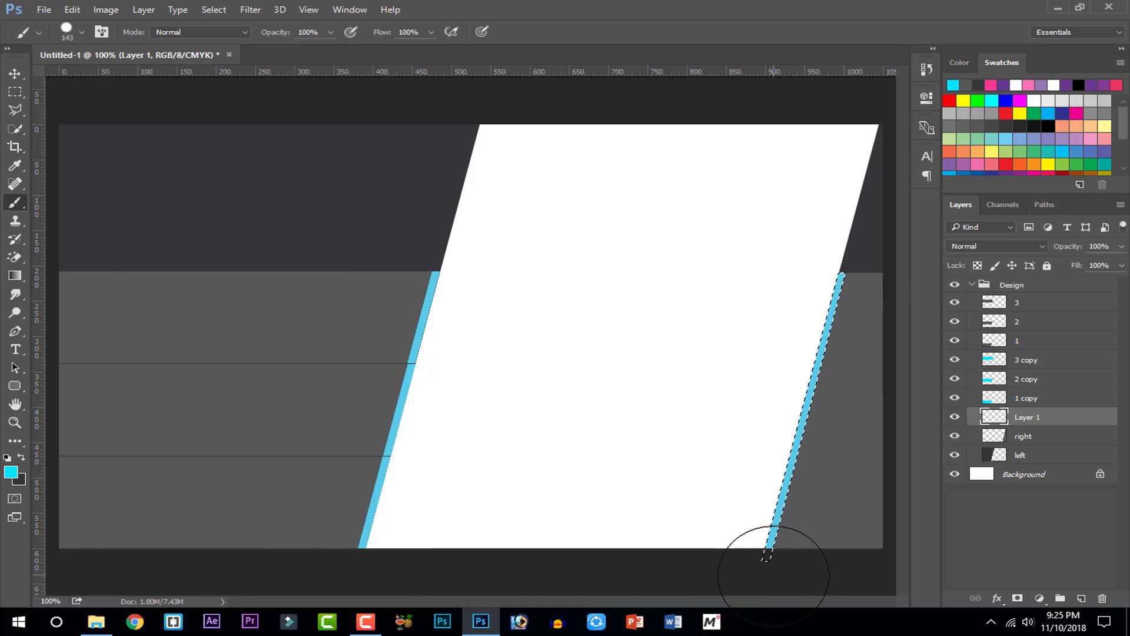
key(ctrl+d)
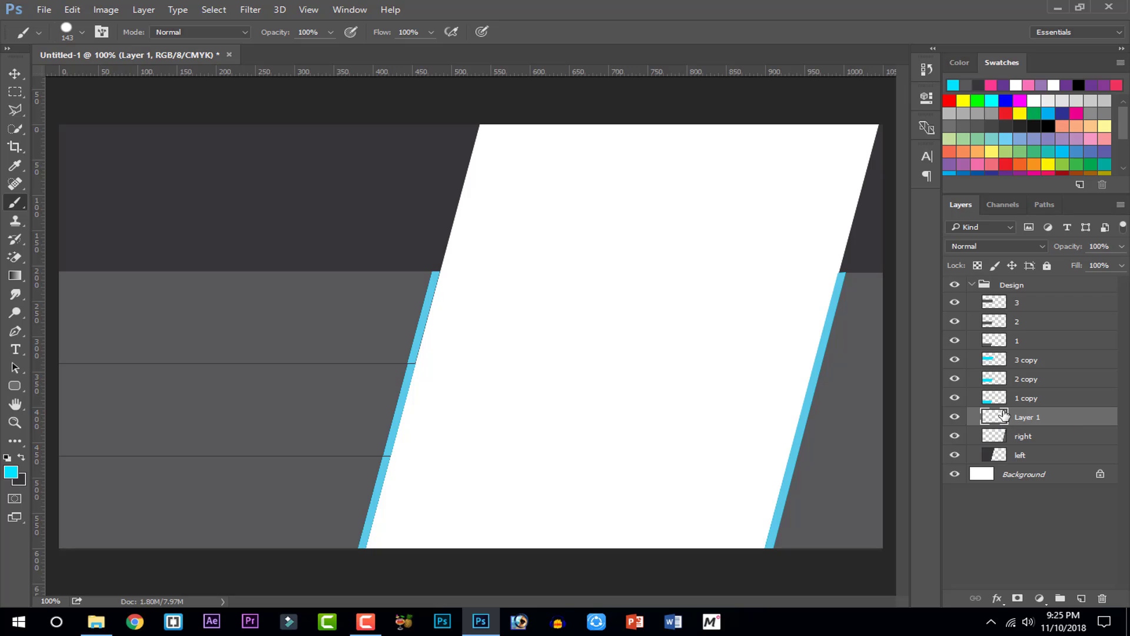
Zoom in to inspect the right cyan strip with the Eraser ready, then return to 100%
key(ctrl+plus)
drag(521, 399, 88, 517)
mouse_move(615, 284)
mouse_down()
mouse_move(381, 391)
mouse_move(390, 283)
mouse_up()
key(ctrl+plus)
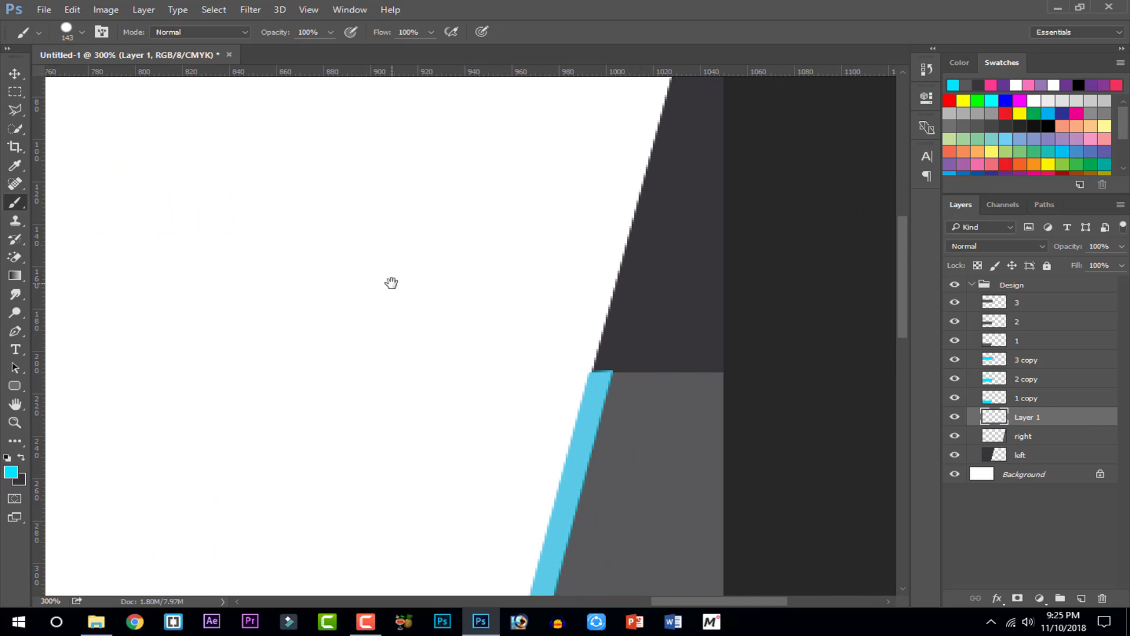
right_click(15, 257)
click(68, 255)
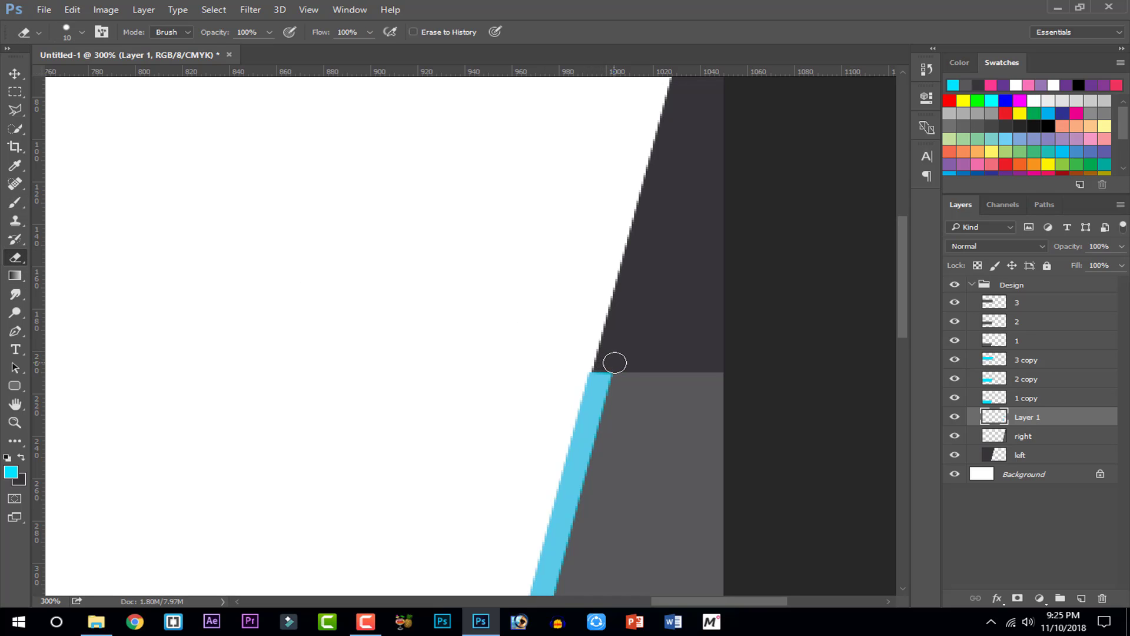
mouse_move(691, 434)
mouse_down()
mouse_move(732, 243)
mouse_move(636, 335)
mouse_move(540, 341)
mouse_move(699, 482)
mouse_move(690, 471)
mouse_up()
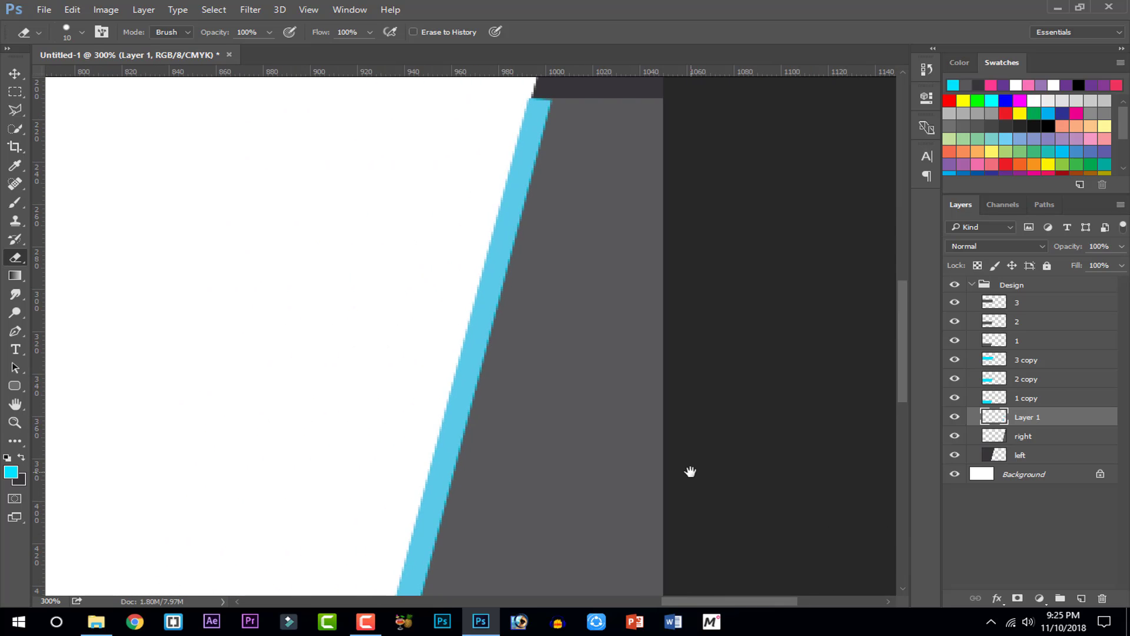
key(ctrl+1)
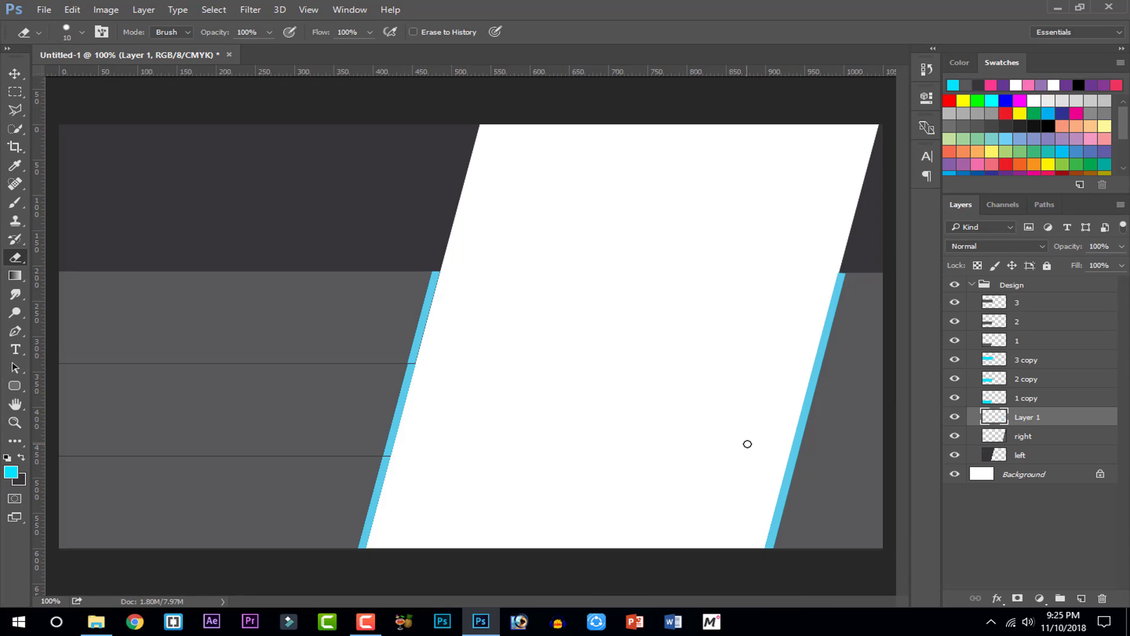
Add a drop shadow to Layer 1 and tune its distance, 8 px size and spread
right_click(1001, 415)
click(955, 84)
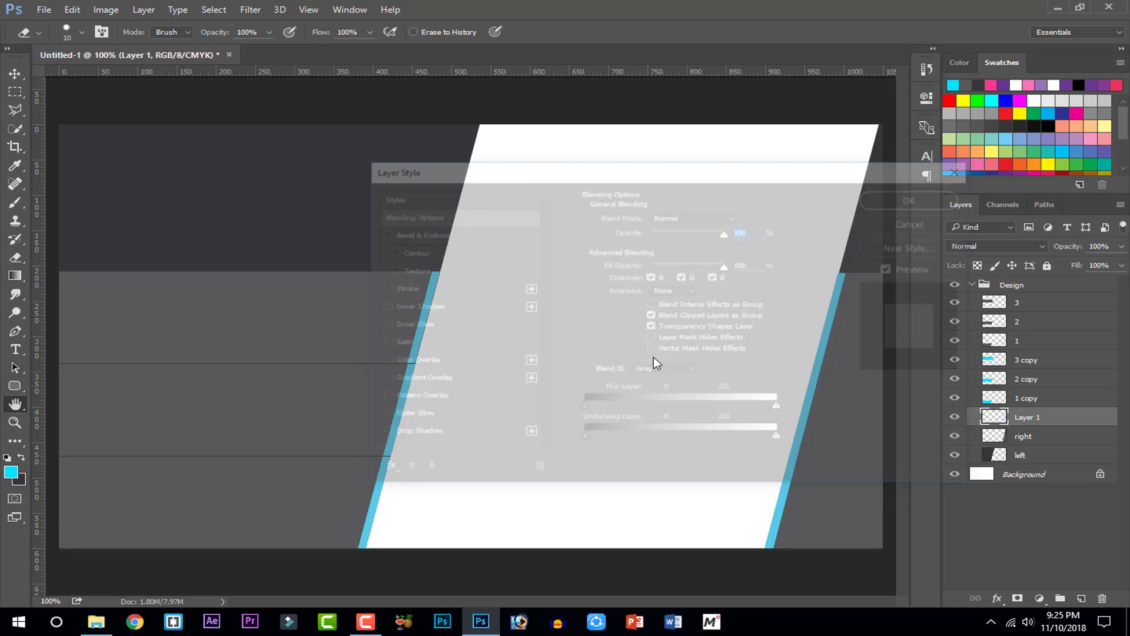
click(436, 433)
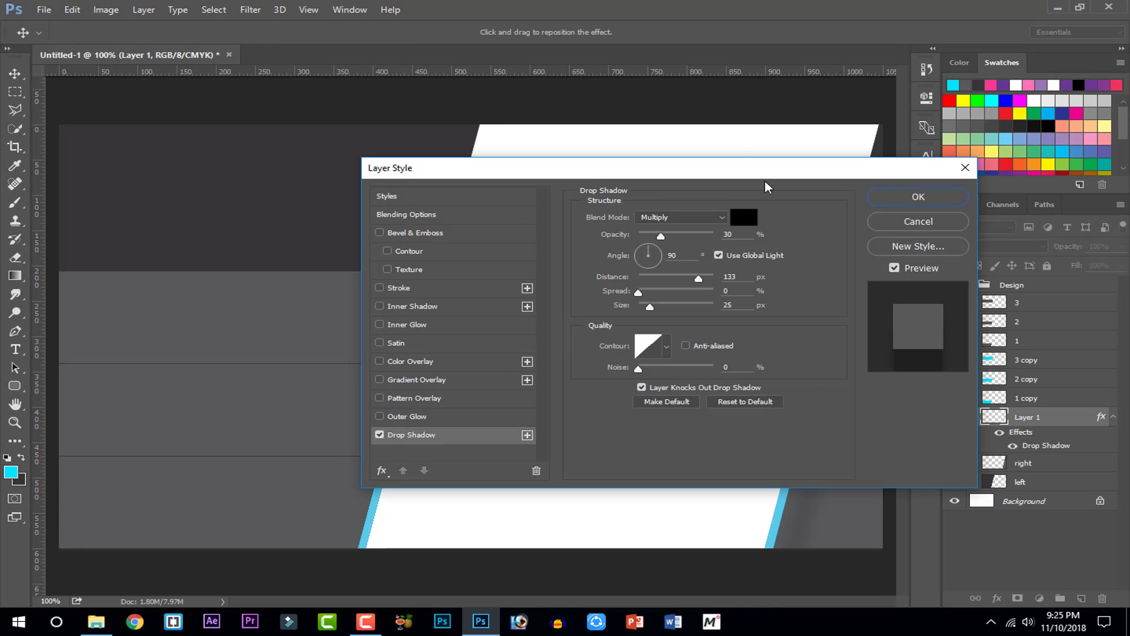
drag(765, 170, 492, 121)
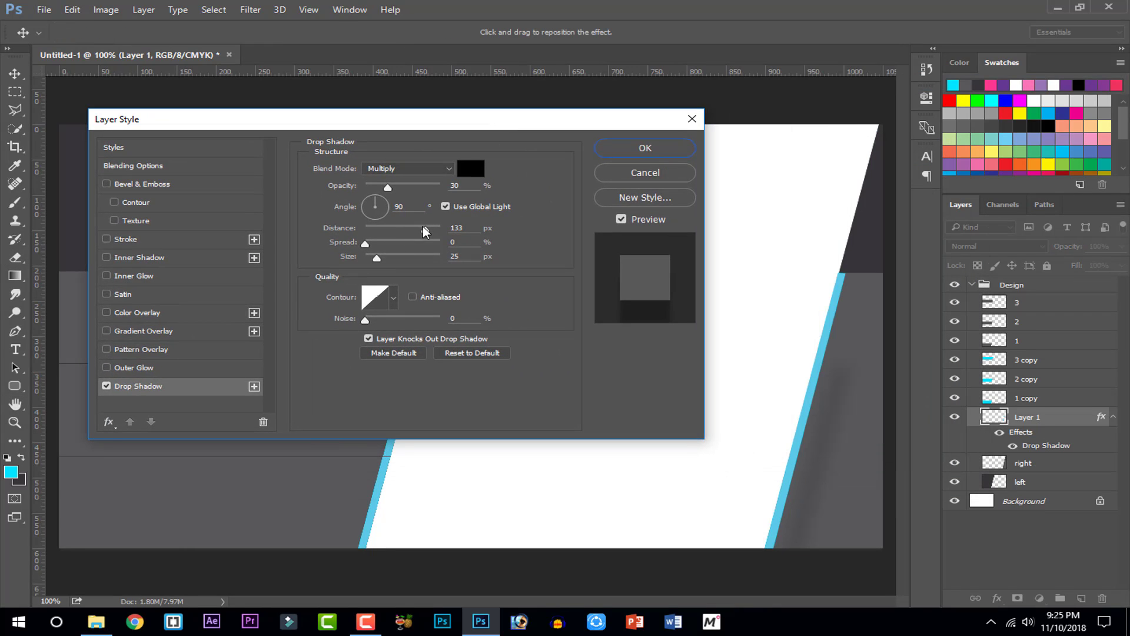
drag(425, 229, 372, 233)
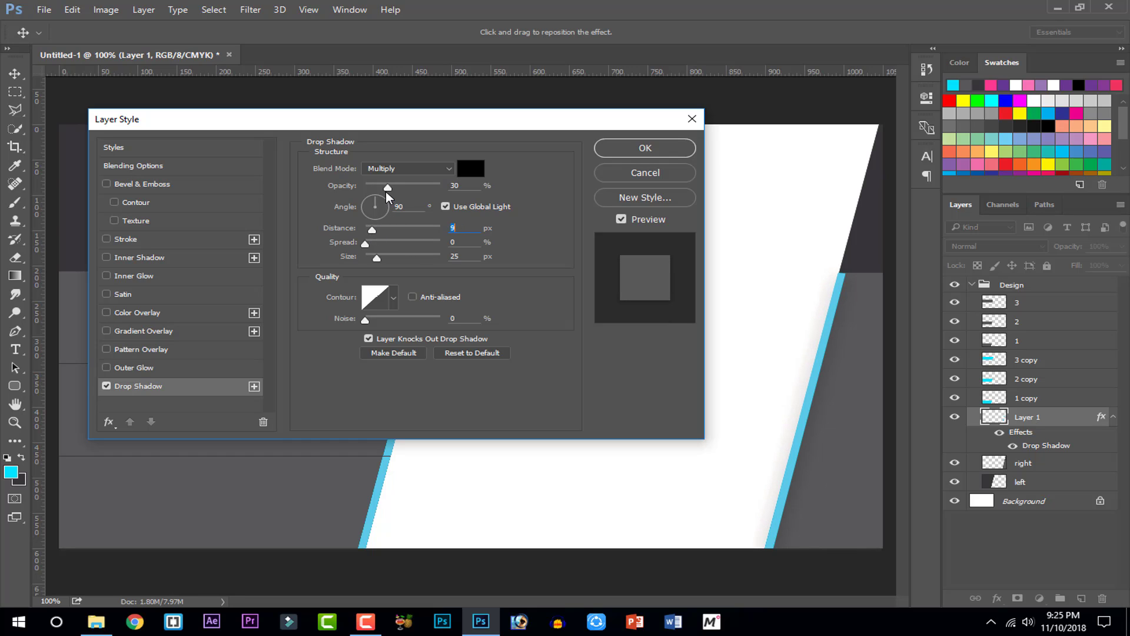
drag(388, 188, 579, 189)
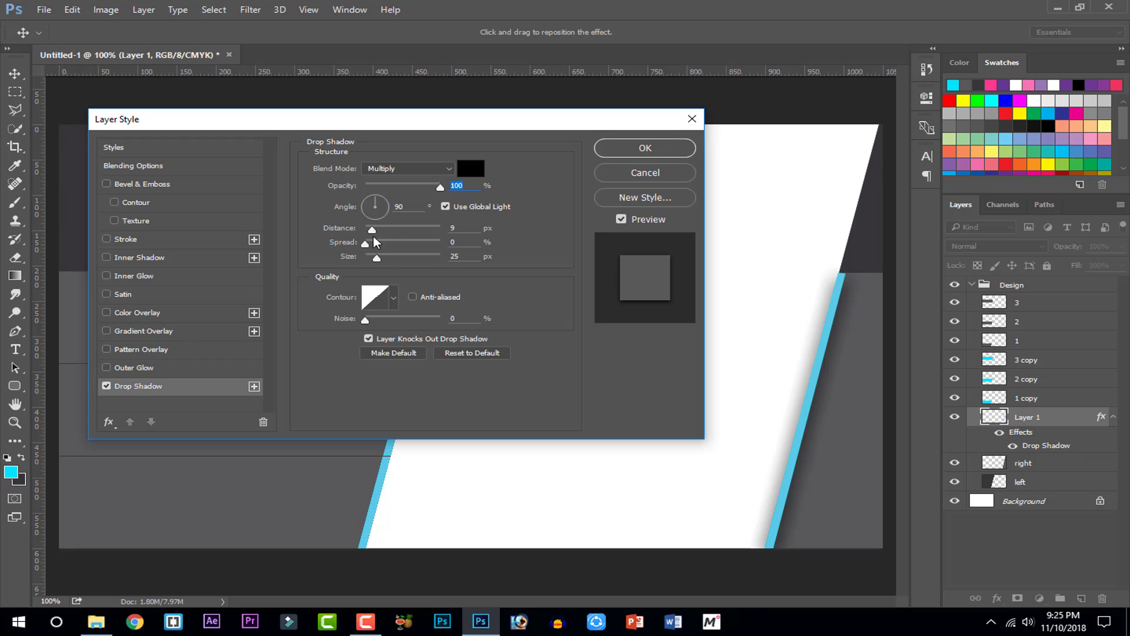
drag(378, 259, 372, 258)
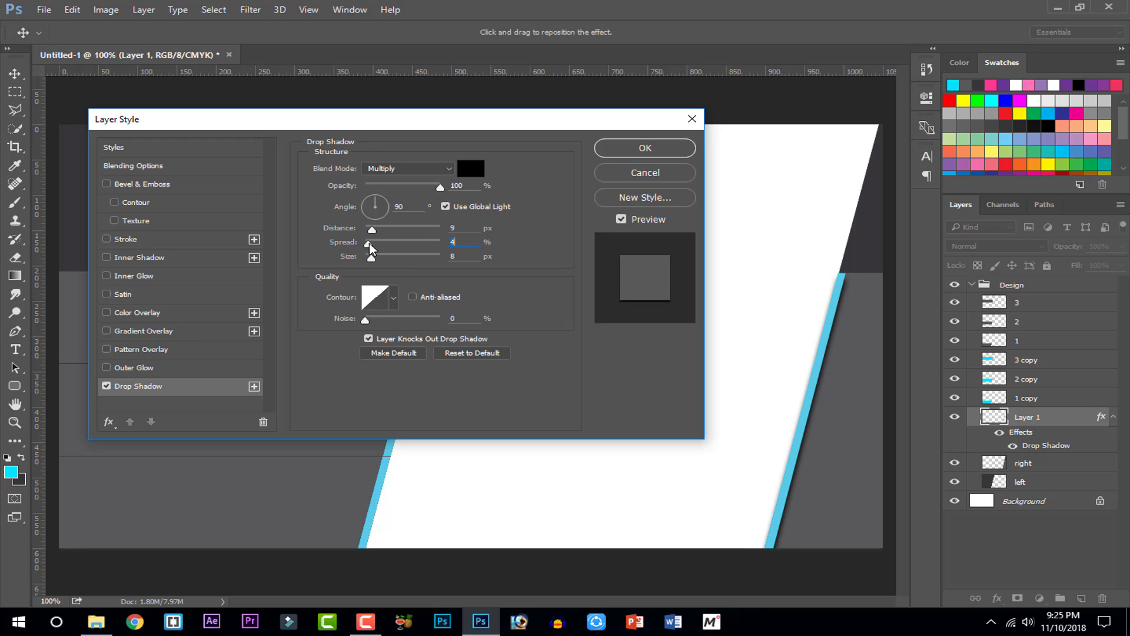
drag(369, 242, 375, 197)
Adjust the shadow's angle, drag it beside the cyan stripe, and lower opacity to 28%
click(371, 204)
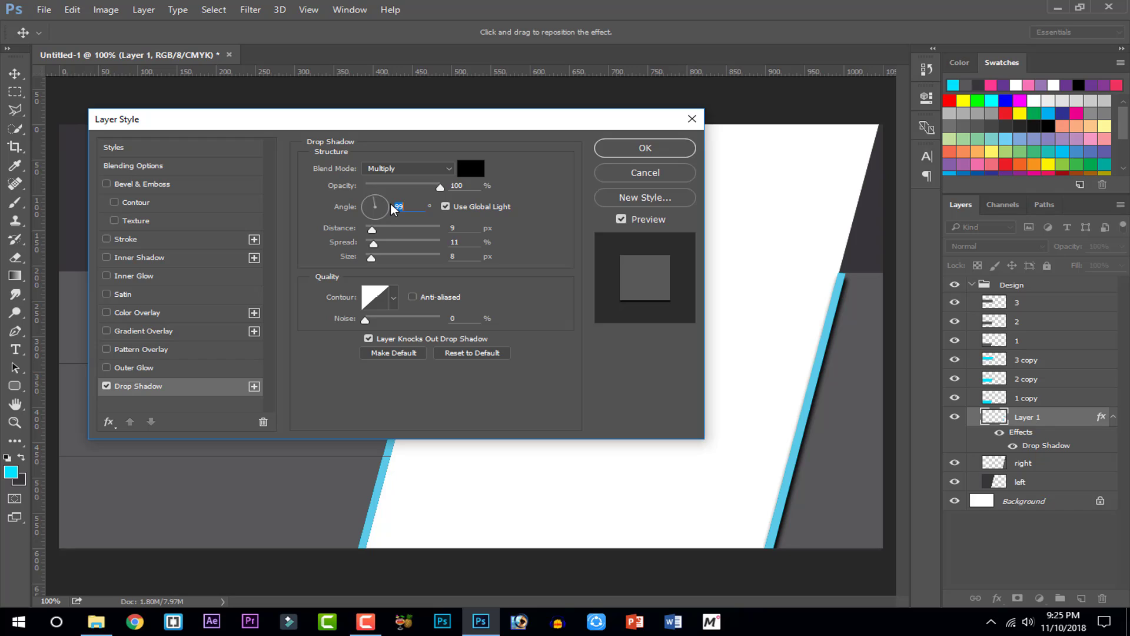
text(90)
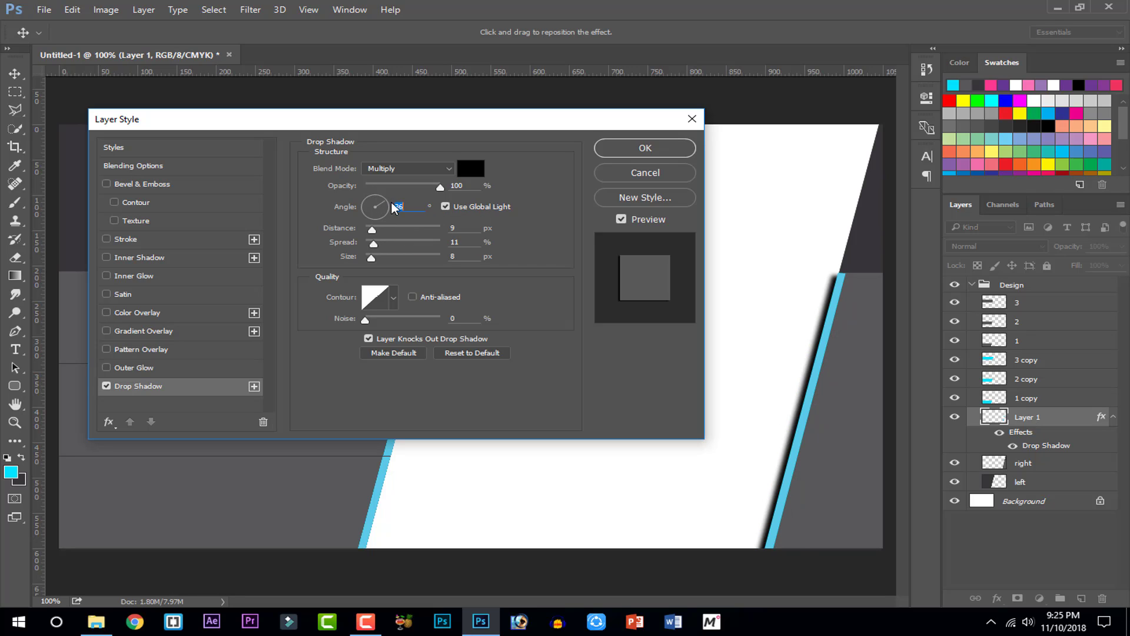
text(90)
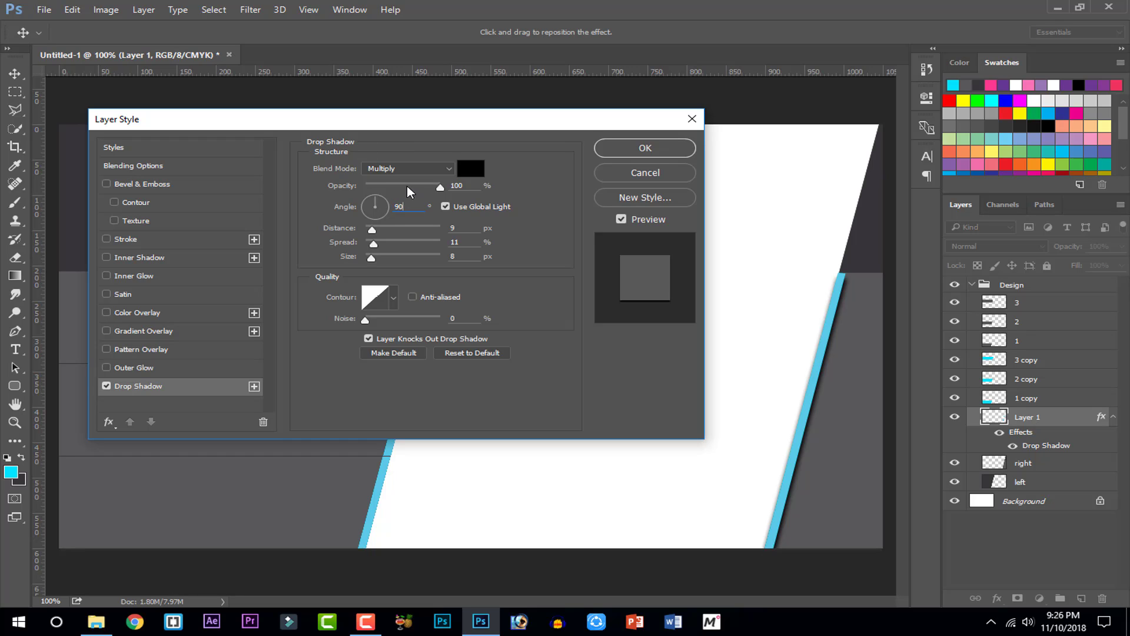
click(408, 186)
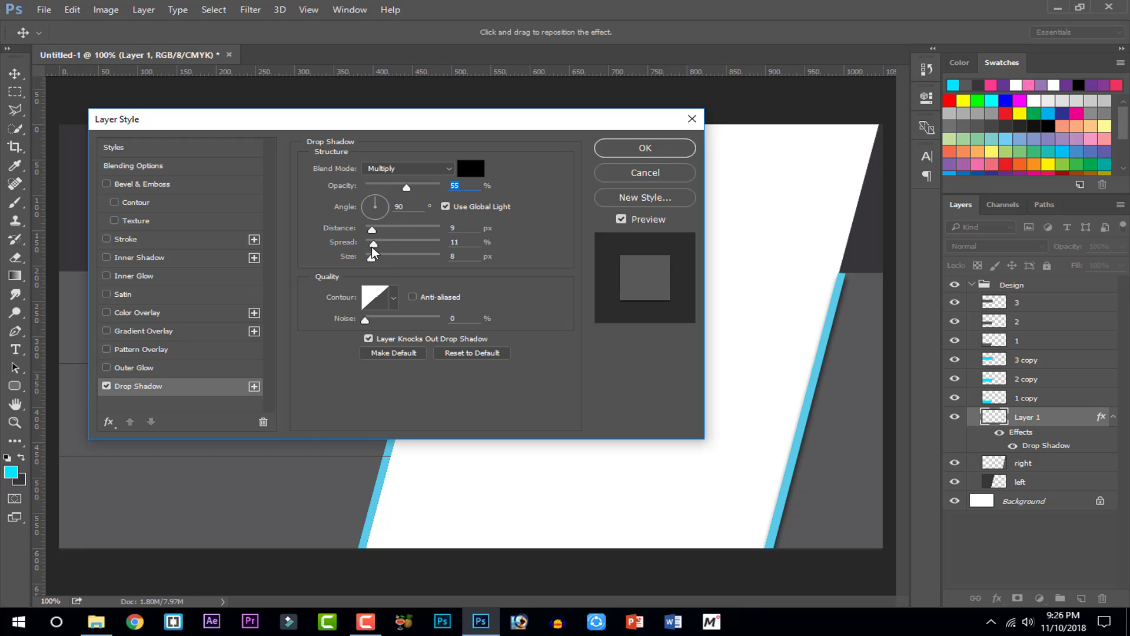
drag(372, 229, 375, 231)
drag(835, 502, 836, 488)
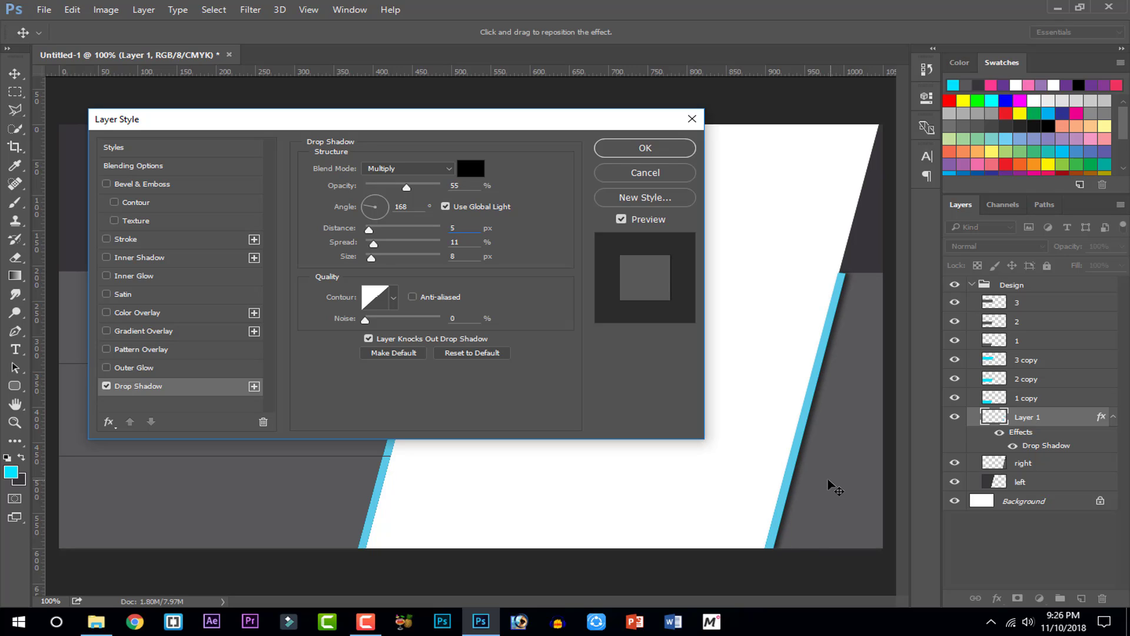
click(386, 185)
Confirm the drop shadow settings and collapse the stripe layer's effects list
click(629, 154)
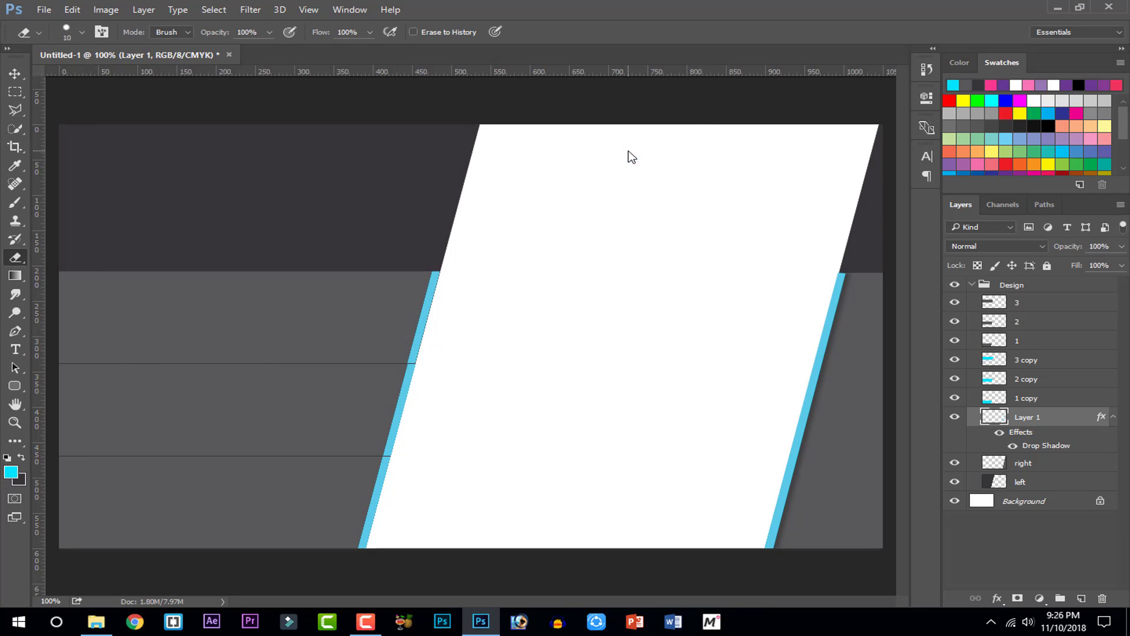
key(e)
click(1113, 417)
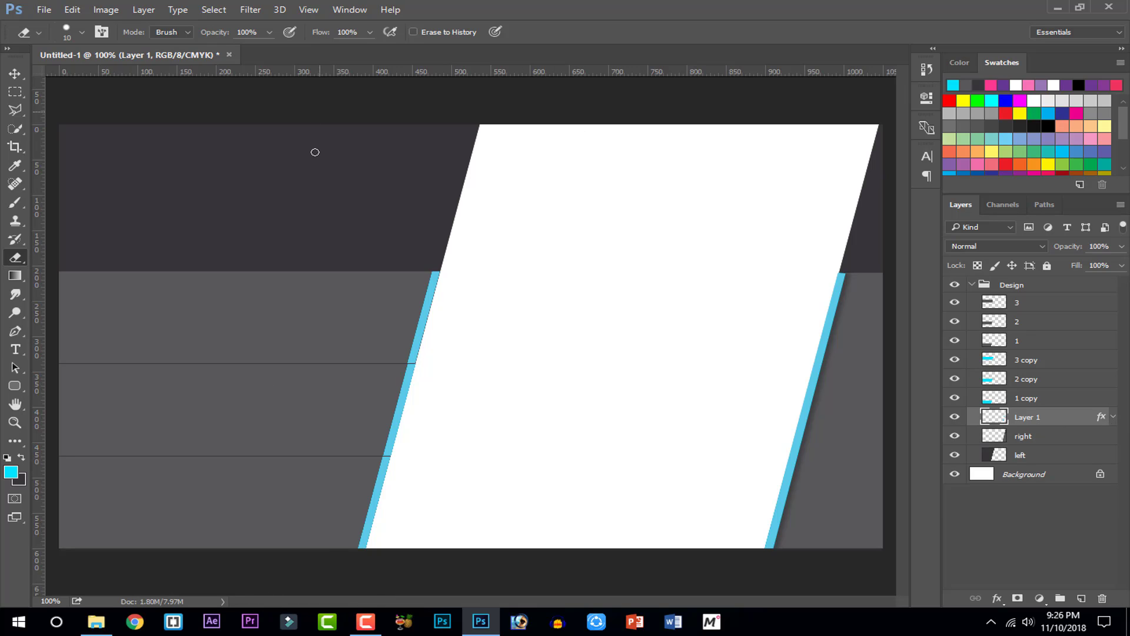
Select layers 3 through Layer 1 copy together, leaving Layer 1 out
click(15, 91)
drag(59, 125, 505, 565)
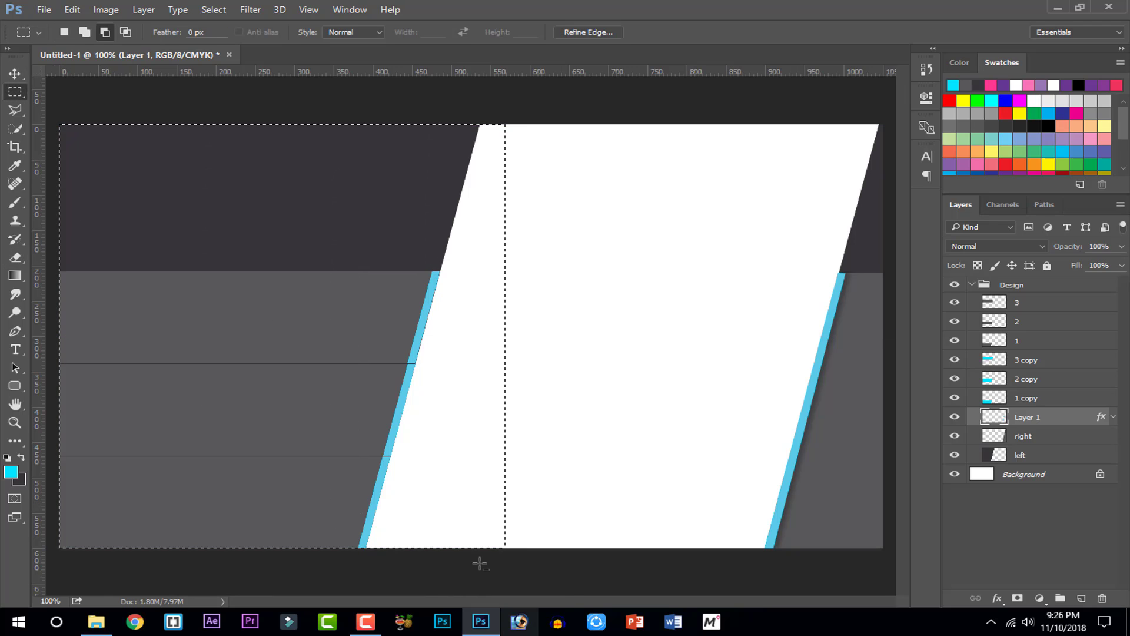
click(667, 262)
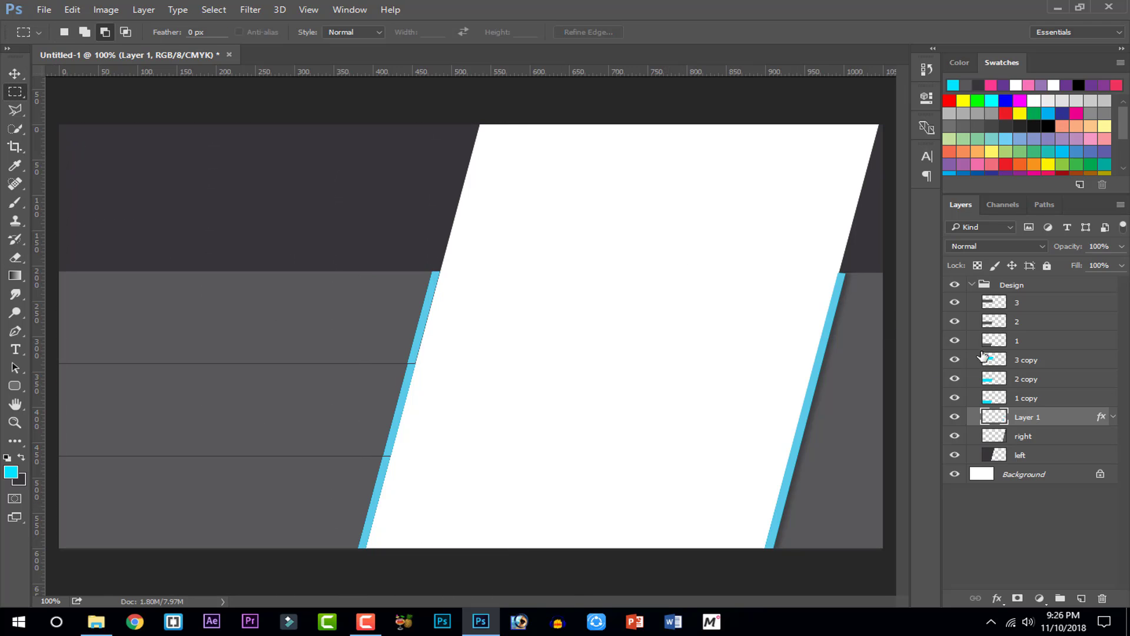
click(1001, 300)
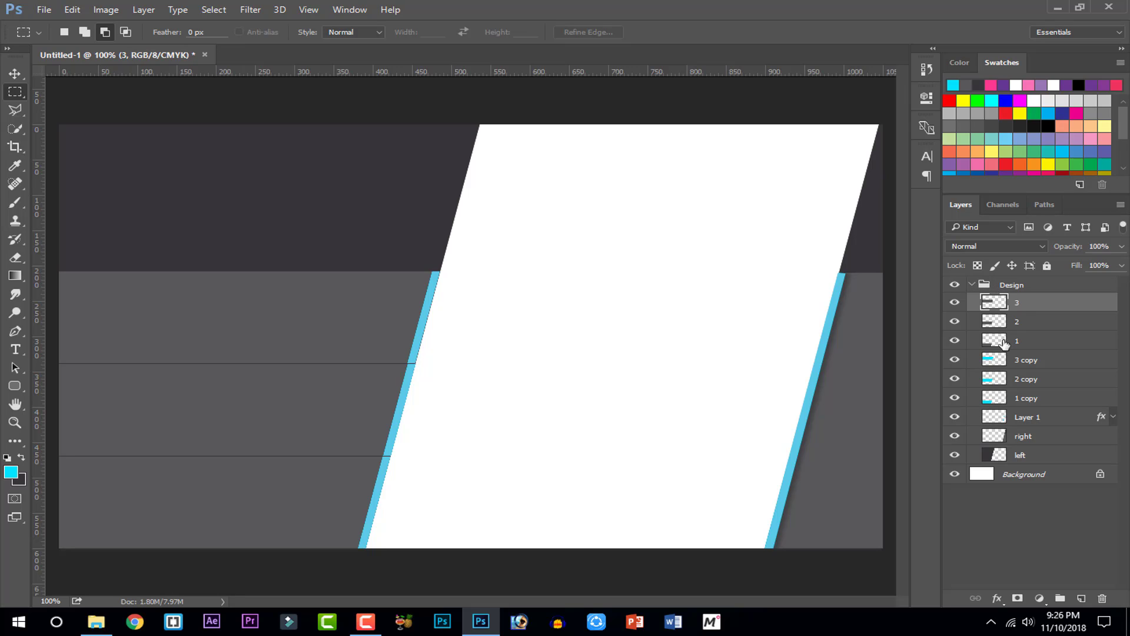
shift+click(1022, 419)
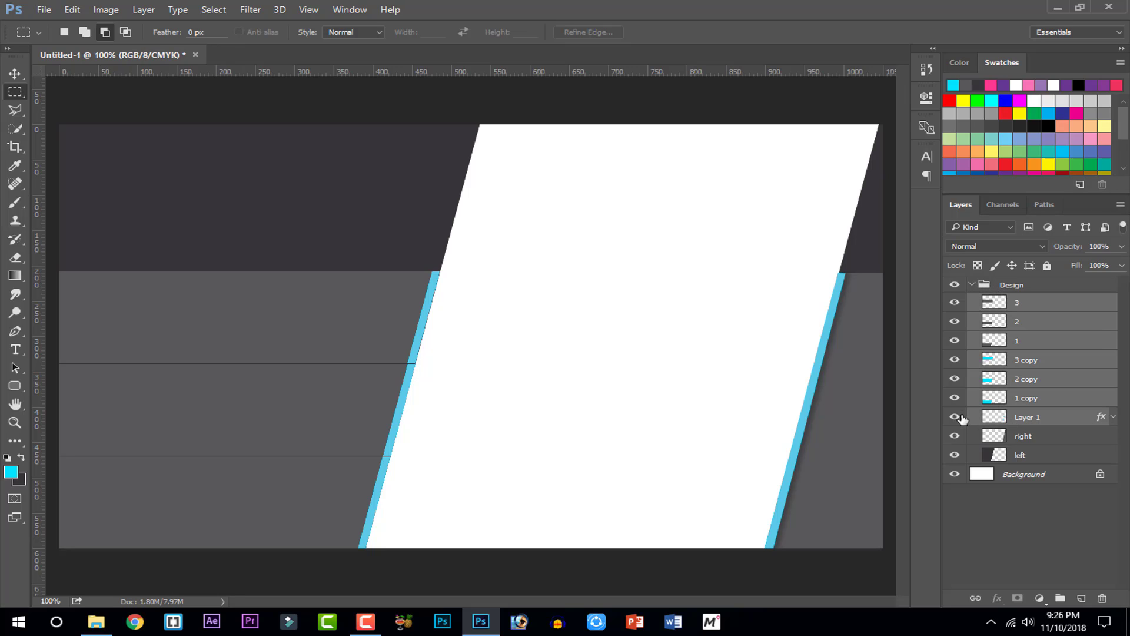
click(959, 417)
click(959, 417)
shift+click(1001, 398)
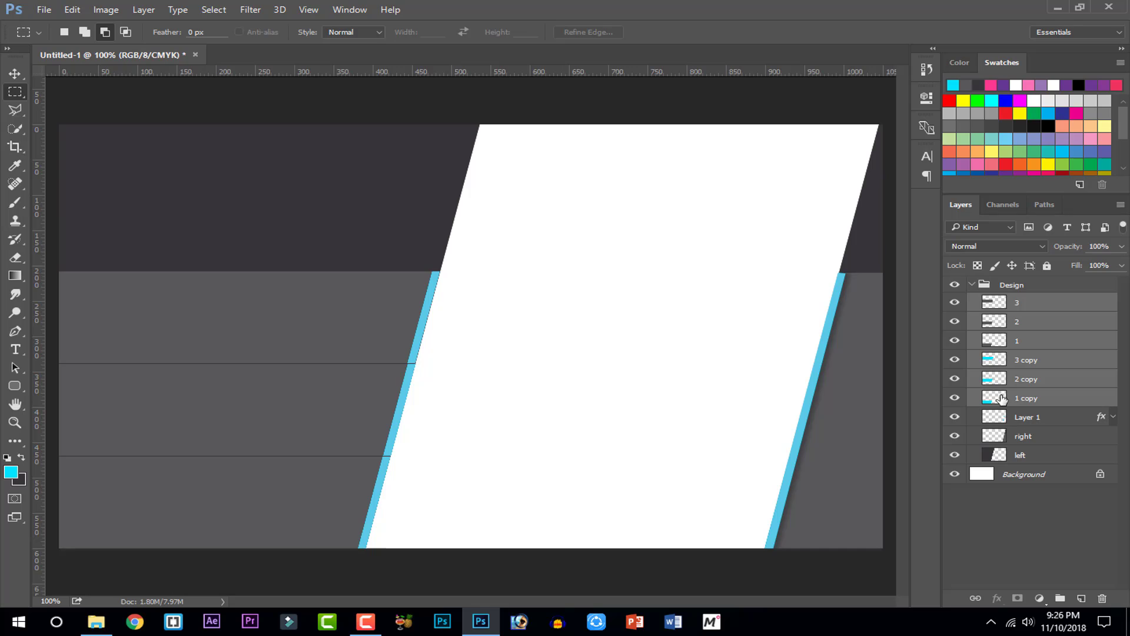
Add the dark left panel's layer to the selected band layers
click(17, 74)
key(Right)
key(Right)
key(Right)
key(Right)
key(Right)
key(Right)
key(Right)
key(Right)
key(Right)
key(Right)
key(Right)
key(Right)
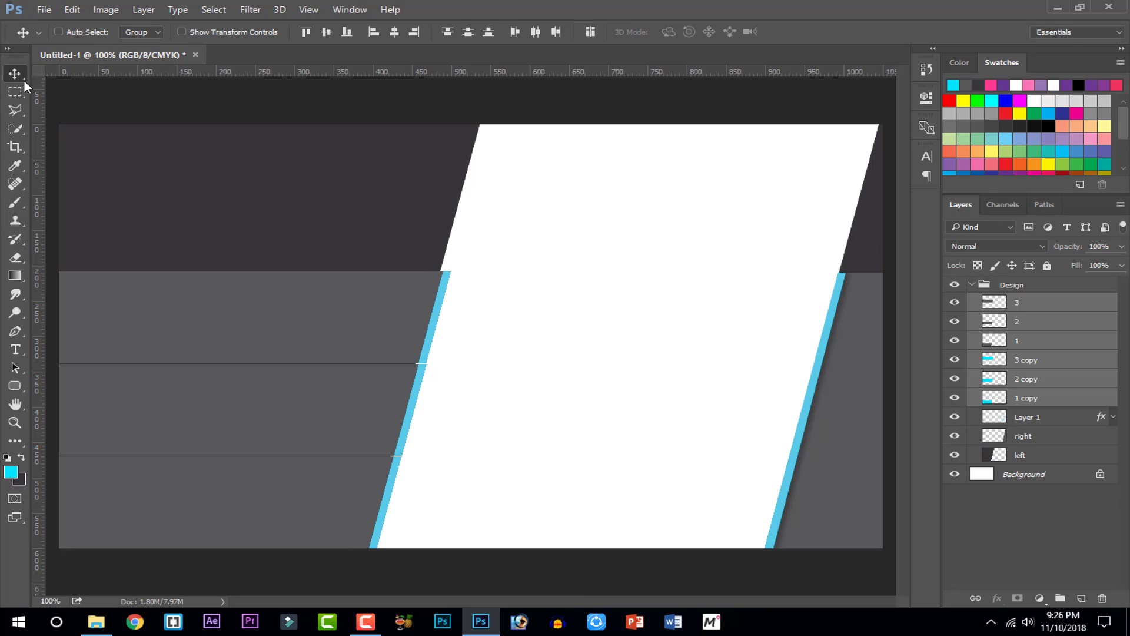
key(ctrl+z)
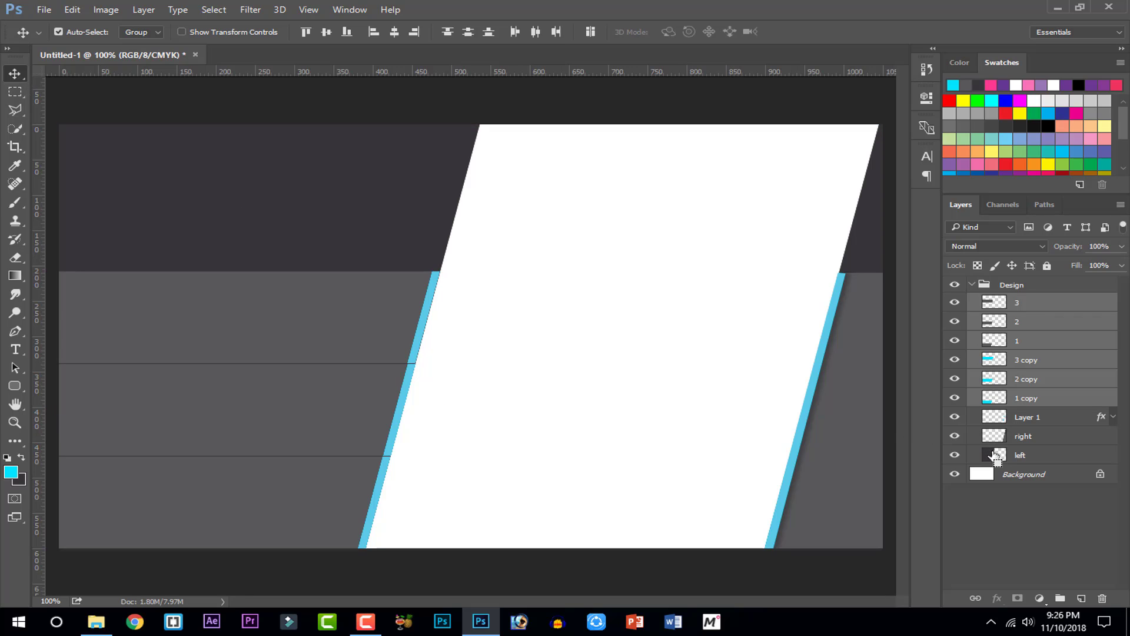
ctrl+click(995, 454)
drag(1027, 456, 1003, 465)
Nudge the left panel and band lines right, seven arrow-key steps in total
key(Right)
key(Right)
key(Right)
key(Right)
key(Right)
key(Right)
key(Right)
key(Right)
key(Right)
key(Right)
key(Right)
key(Right)
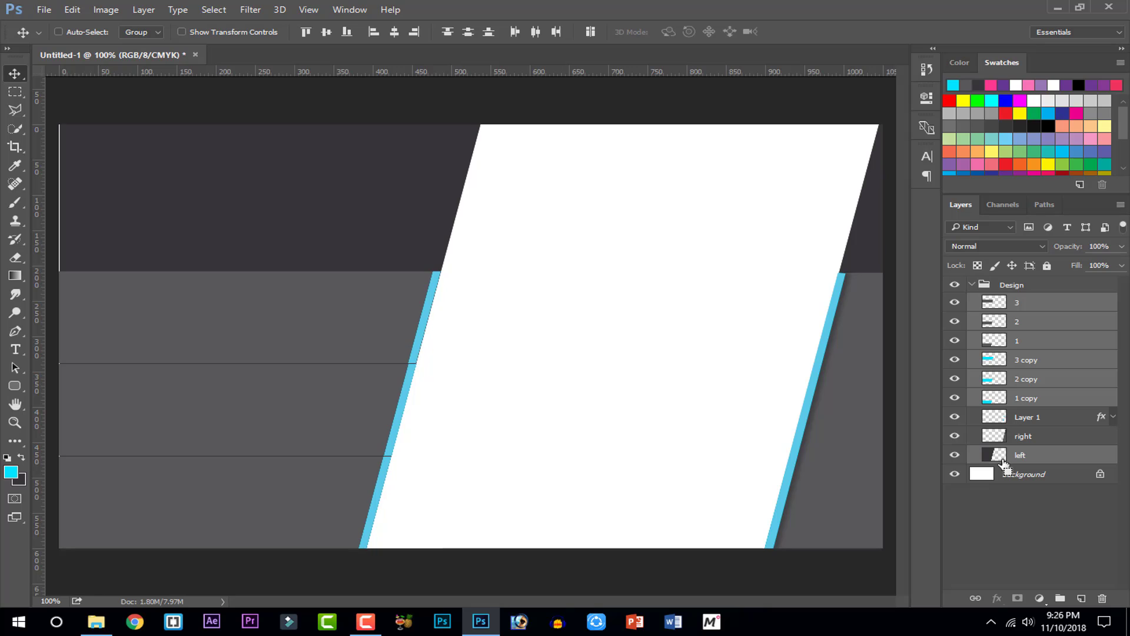
key(Right)
key(Right)
key(Right)
key(Right)
key(Right)
key(Right)
key(Right)
key(Right)
key(Right)
key(Right)
key(Right)
key(Right)
key(Right)
key(Right)
key(Right)
key(Right)
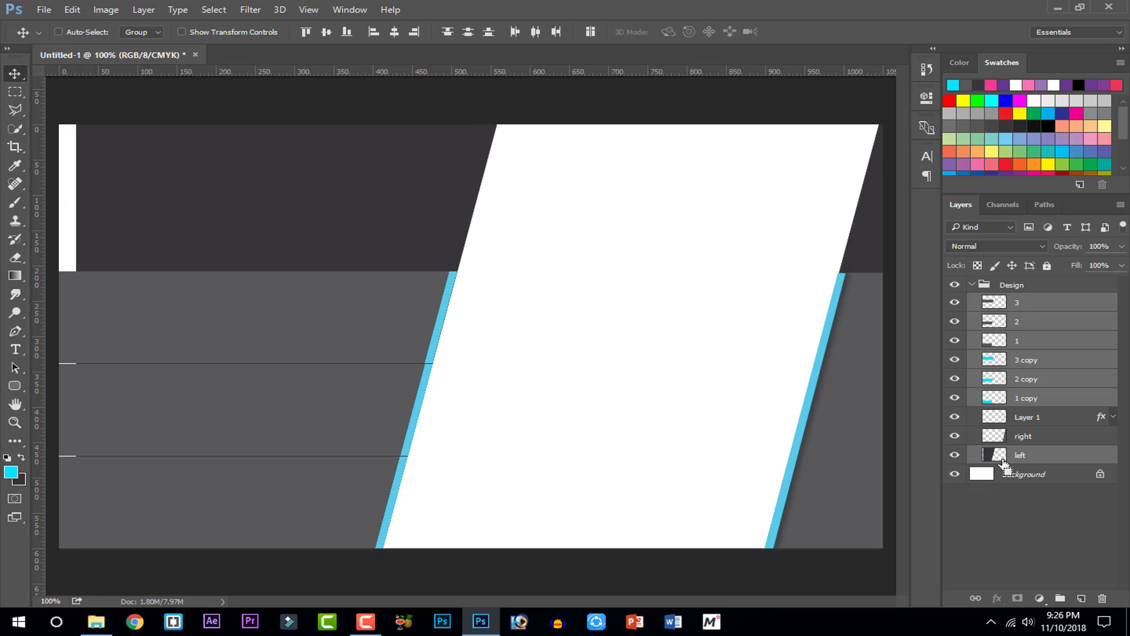
key(Right)
key(Right)
key(Right)
key(Right)
key(Right)
key(Right)
key(Right)
key(Right)
key(Right)
key(Right)
key(Right)
key(Right)
key(Right)
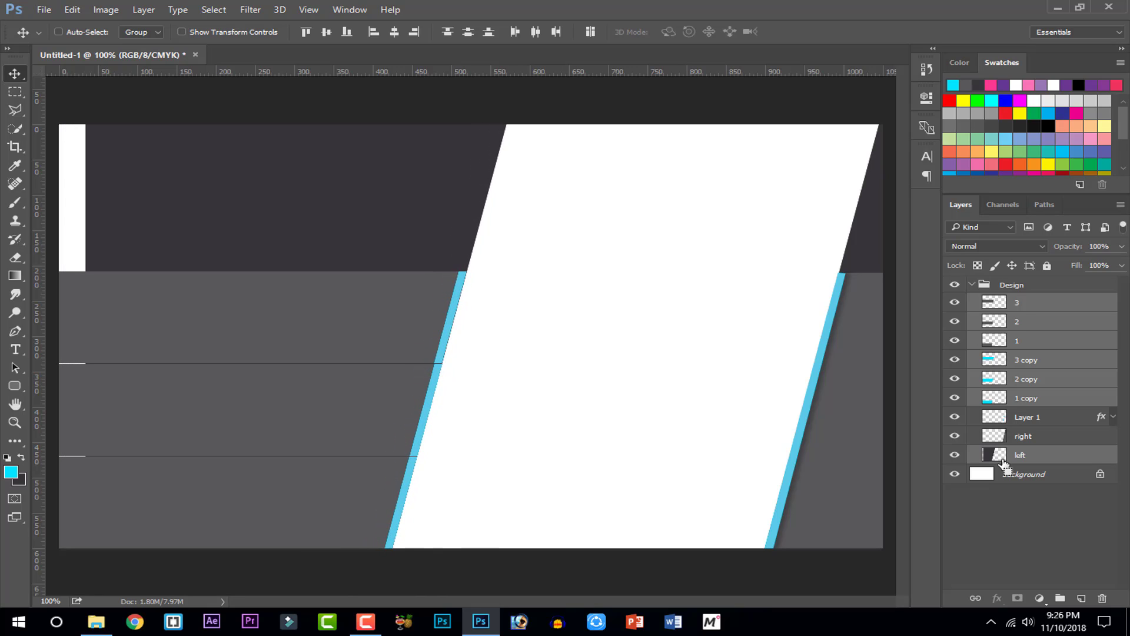
key(Right)
key(Right)
key(Right)
key(Right)
key(Right)
key(Right)
key(Right)
key(Right)
key(Right)
key(Right)
key(Right)
key(Right)
key(Right)
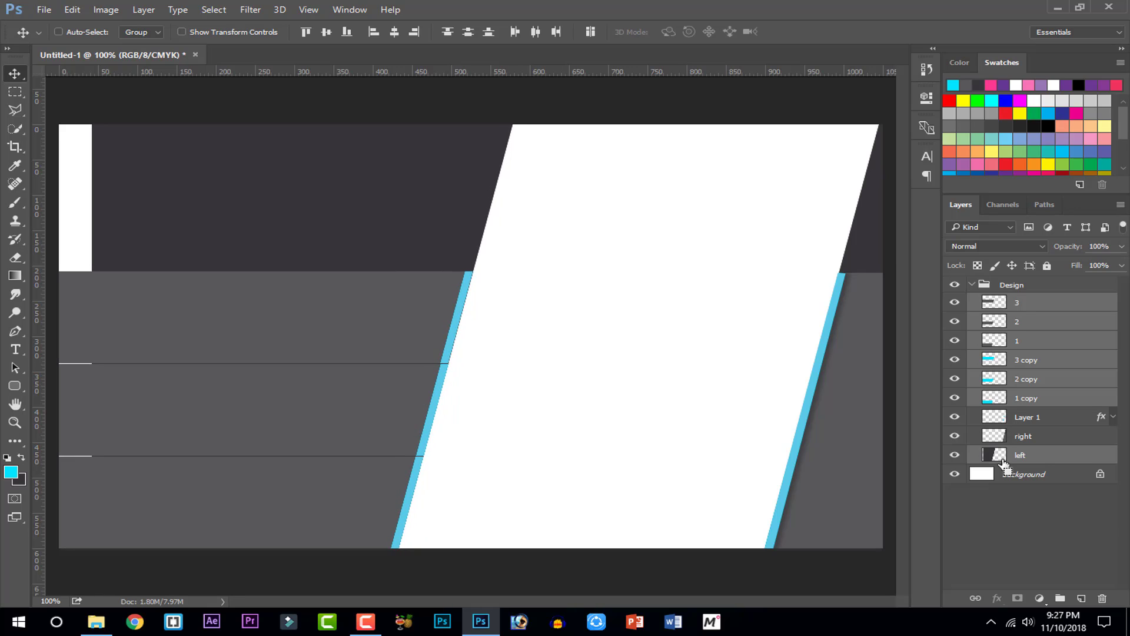
key(Right)
key(Right)
key(Right)
key(Right)
key(Right)
key(Right)
key(Right)
key(Right)
key(Right)
key(Right)
key(Right)
key(Right)
key(Right)
key(Right)
key(Right)
key(Right)
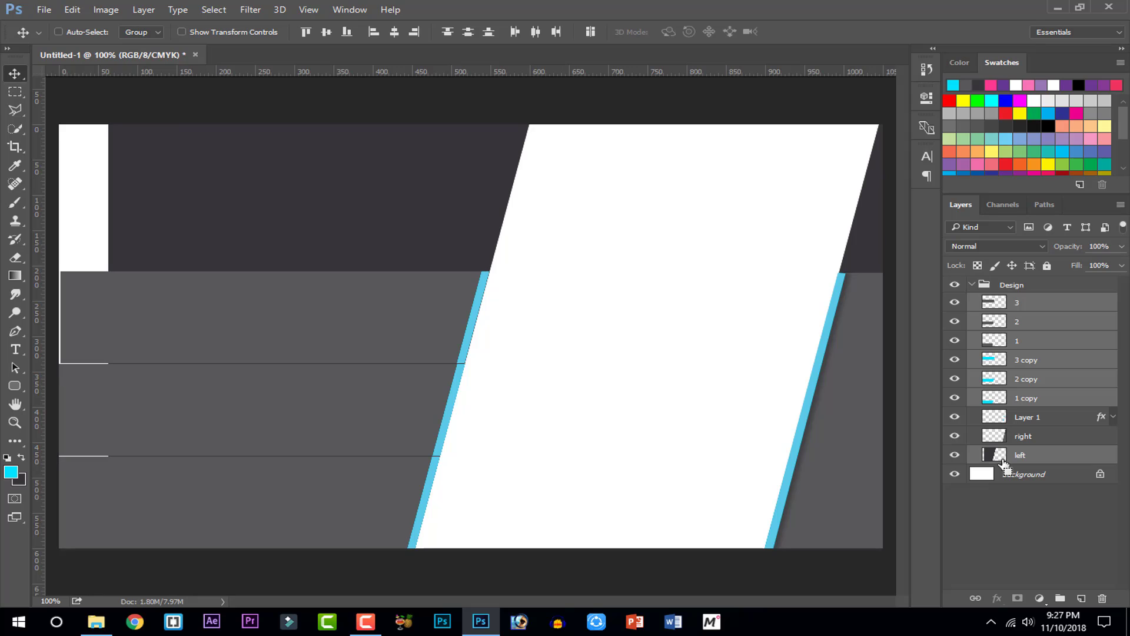
key(Left)
key(Left)
key(Left)
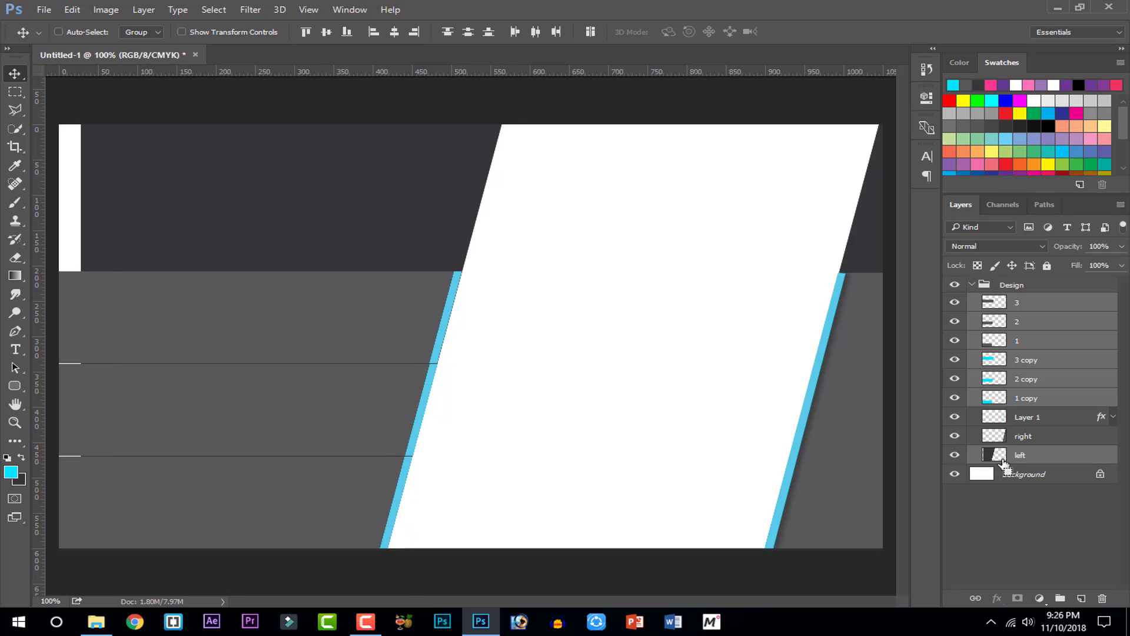
key(Right)
key(Right)
key(Right)
key(Right)
key(Right)
key(Right)
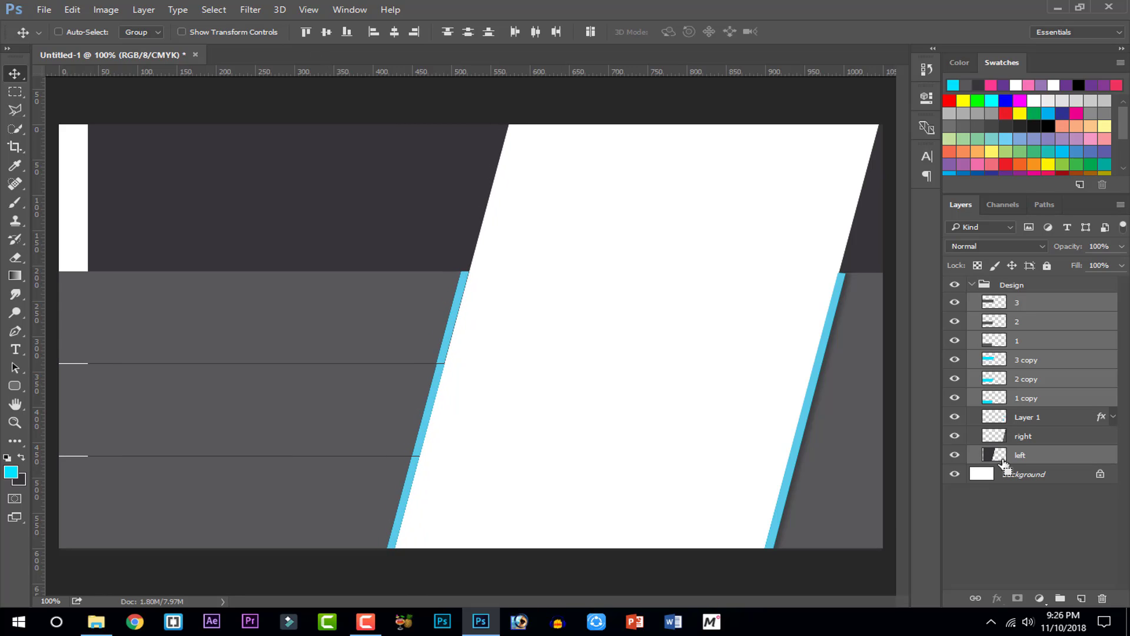
key(Right)
key(Right)
key(Right)
key(Right)
key(Right)
key(Right)
key(Right)
key(Right)
key(Right)
key(Right)
key(Right)
key(Right)
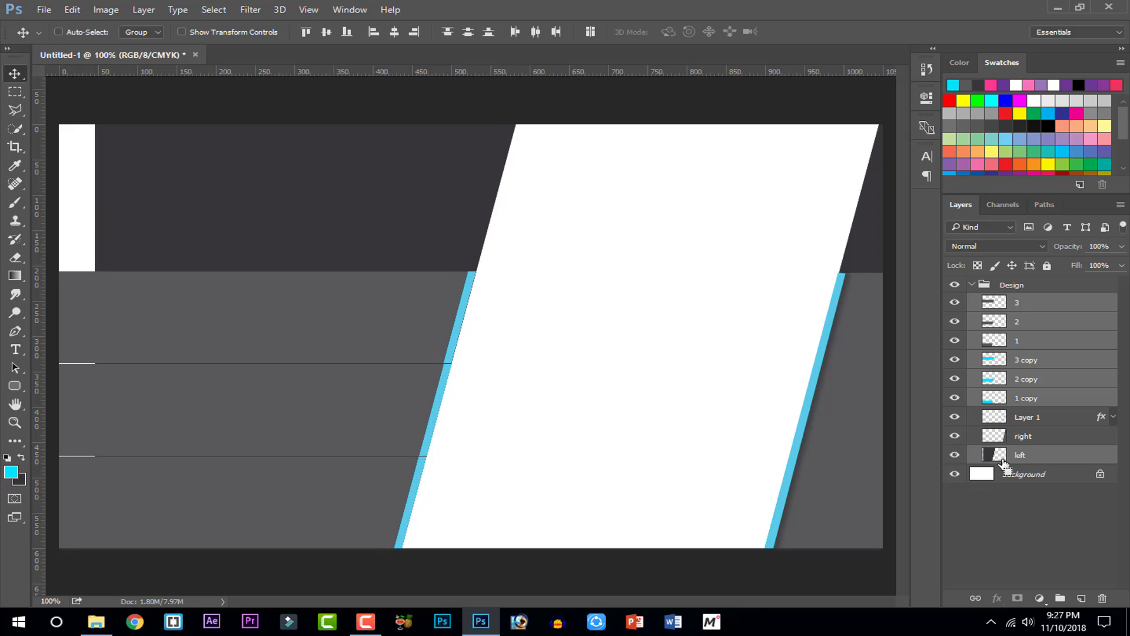
key(Right)
key(Right)
key(Right)
key(Right)
key(Right)
key(Right)
key(Right)
key(Right)
key(Right)
key(Right)
key(Right)
key(Right)
Stretch the dark left panel out to the card's left edge with Free Transform
key(ctrl+minus)
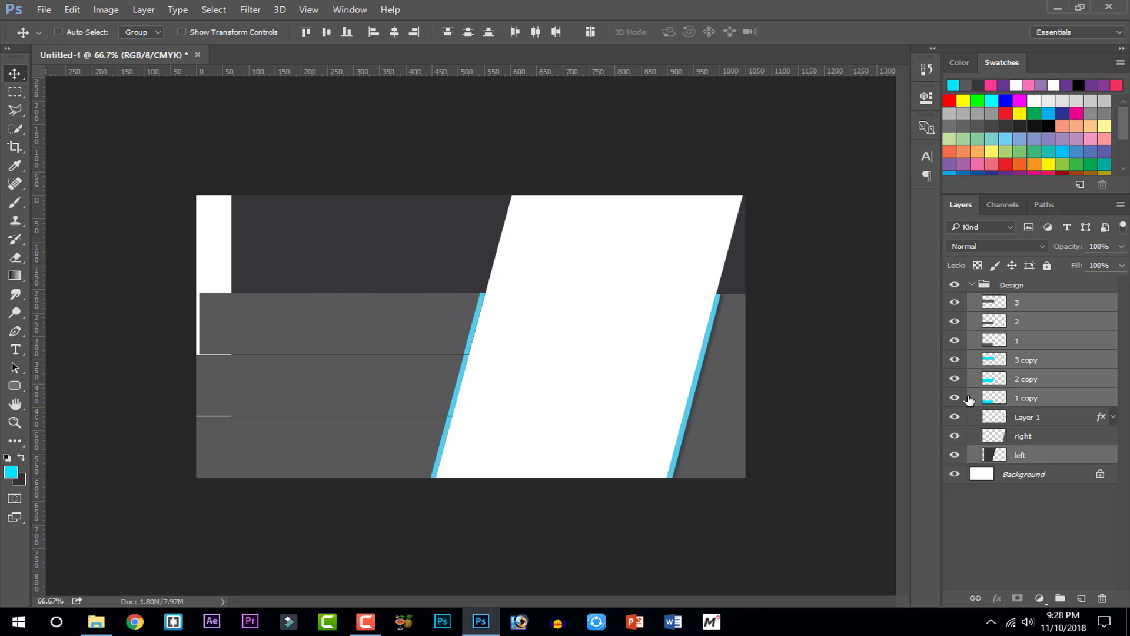
key(ctrl+t)
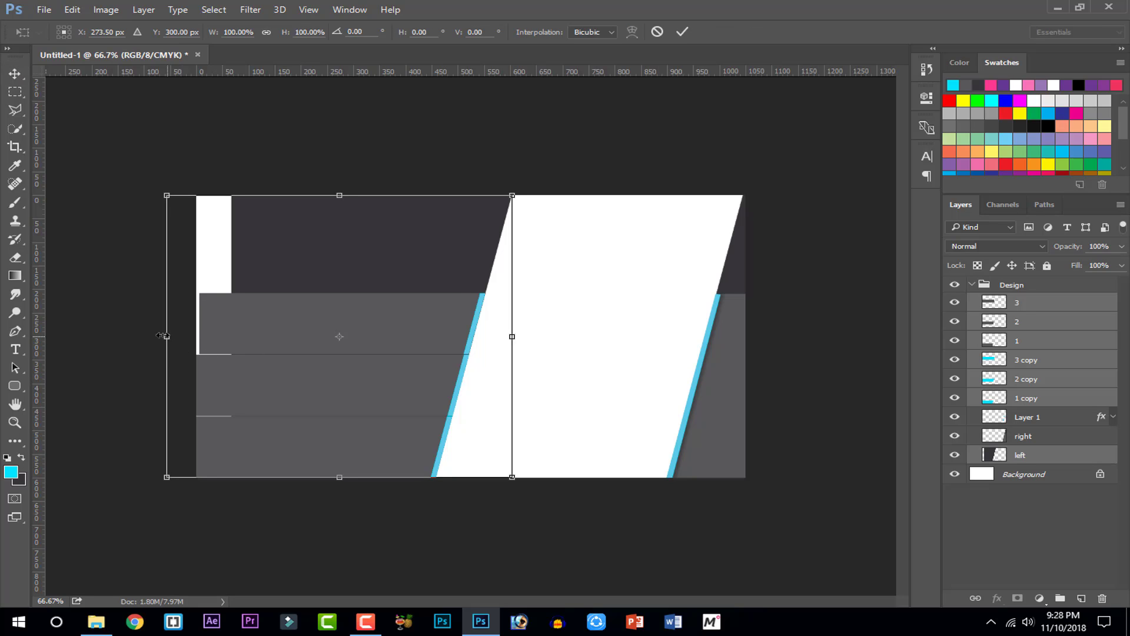
drag(163, 336, 122, 336)
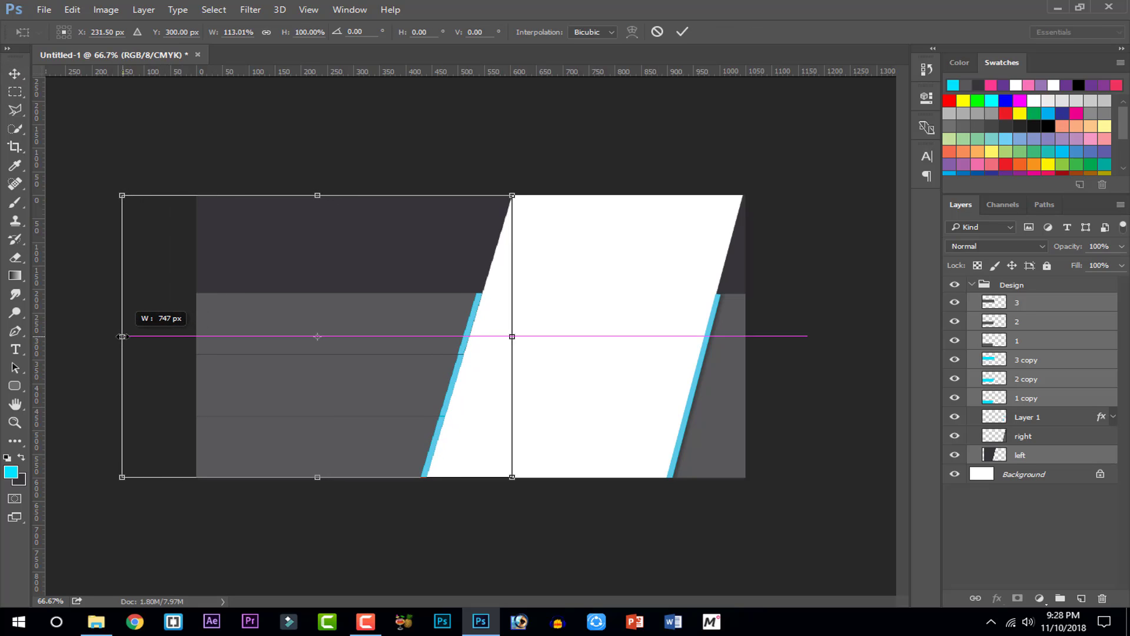
click(682, 33)
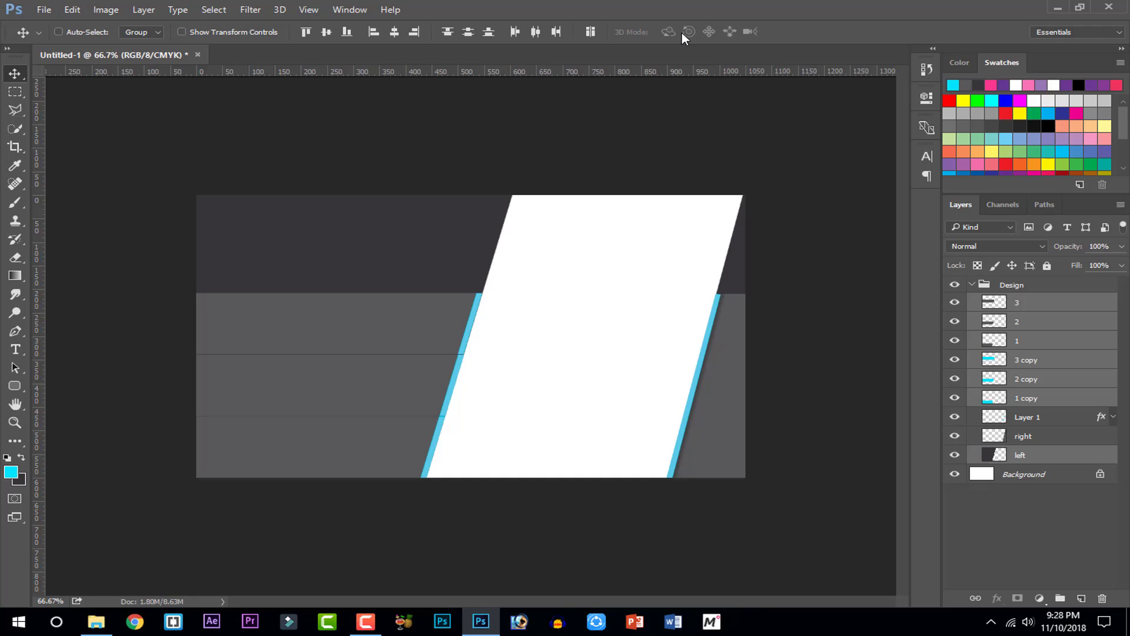
Load the All shape set into the Custom Shape picker, saving the current shapes first
key(ctrl+1)
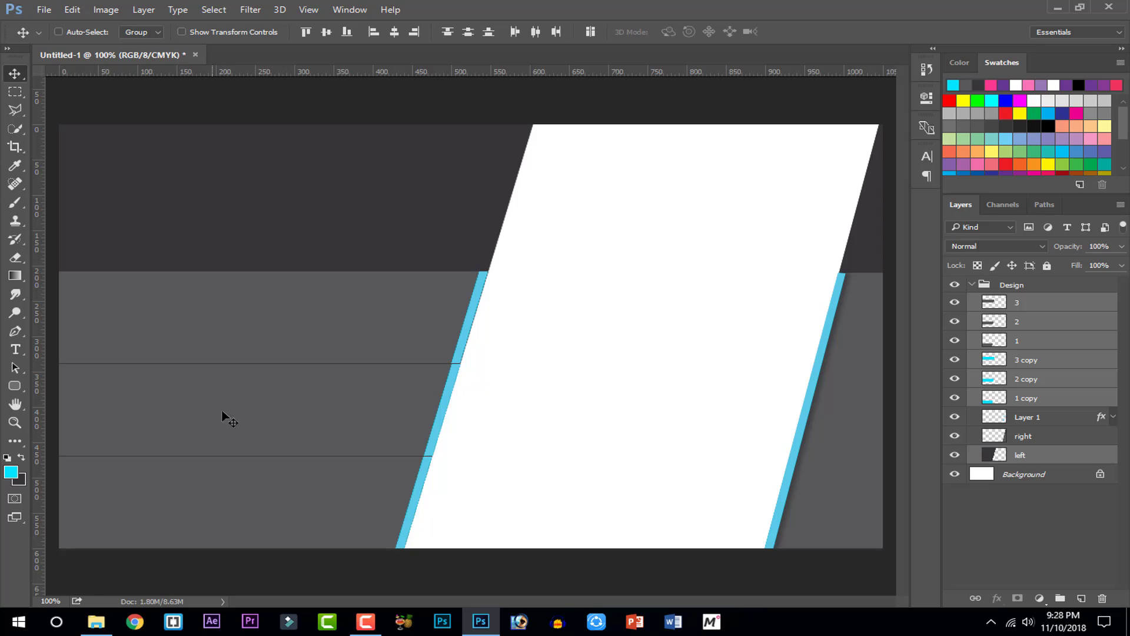
click(17, 385)
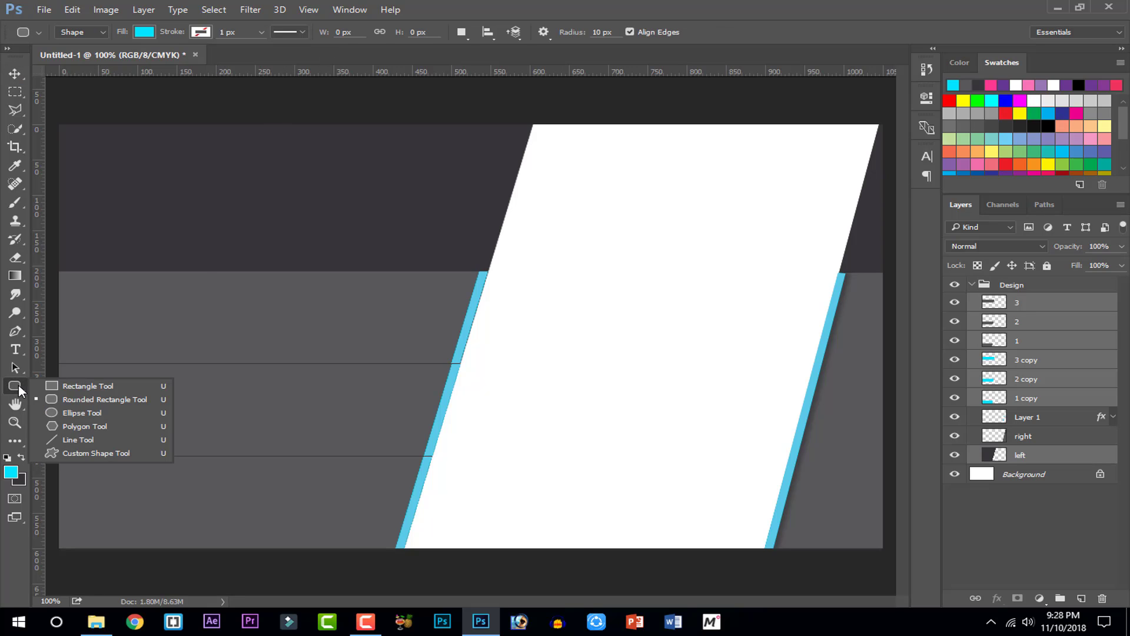
click(77, 453)
click(614, 32)
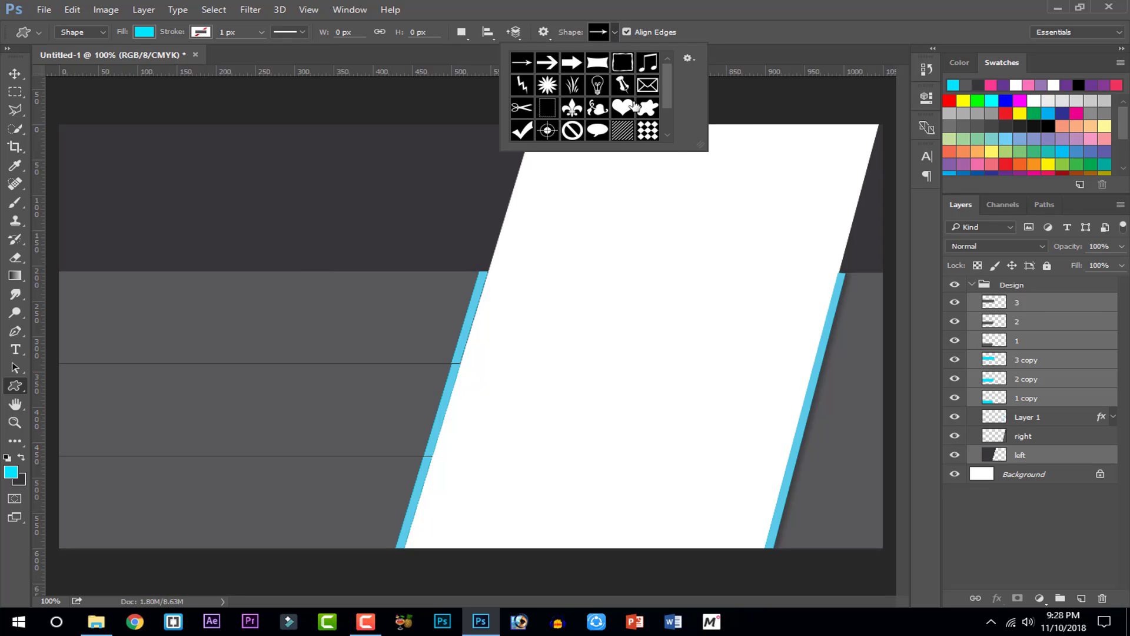
drag(698, 145, 908, 390)
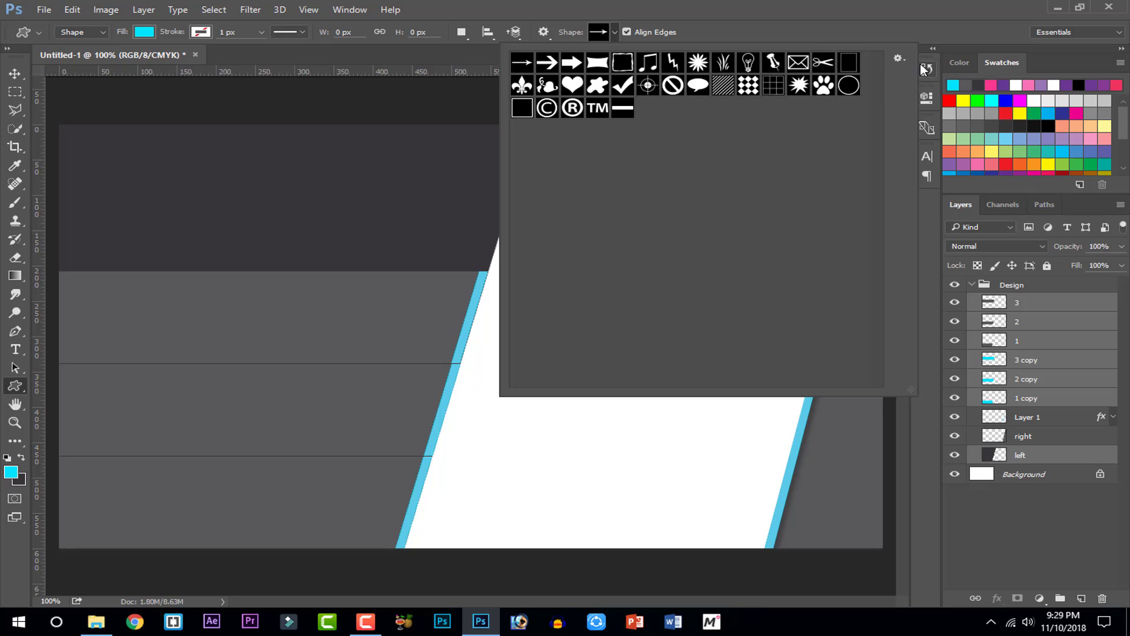
click(897, 62)
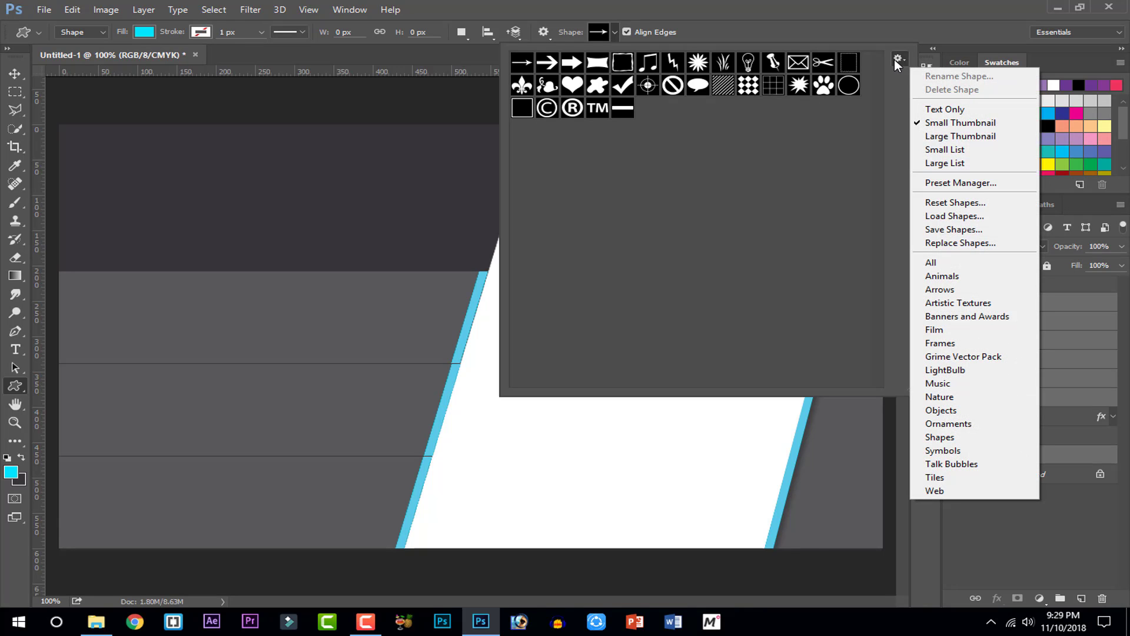
click(957, 263)
click(502, 241)
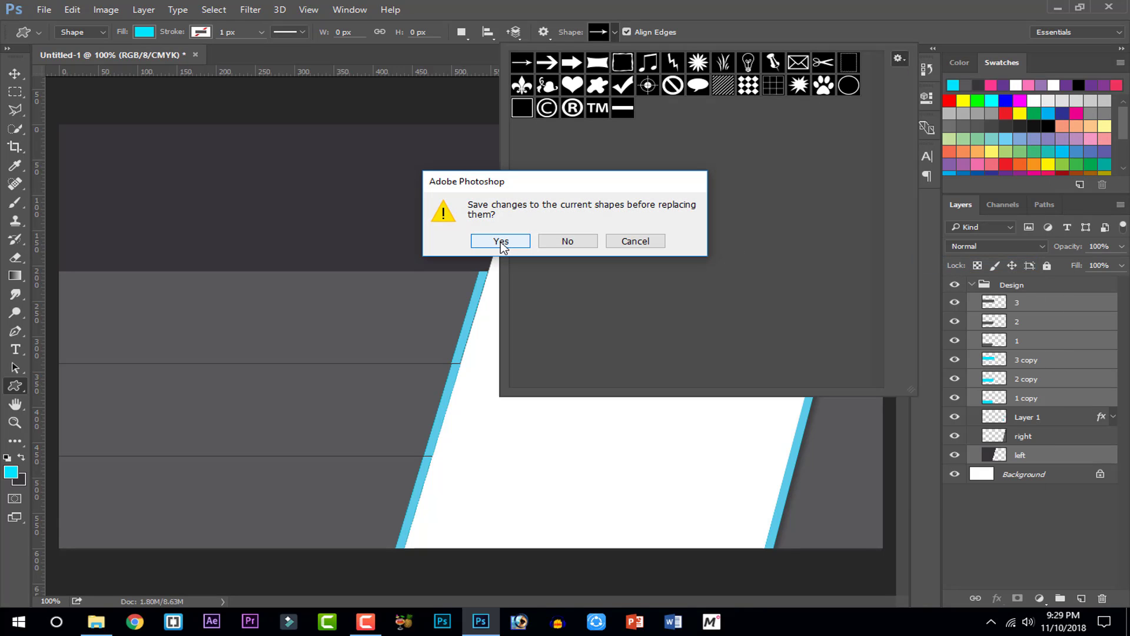
click(502, 242)
click(1066, 531)
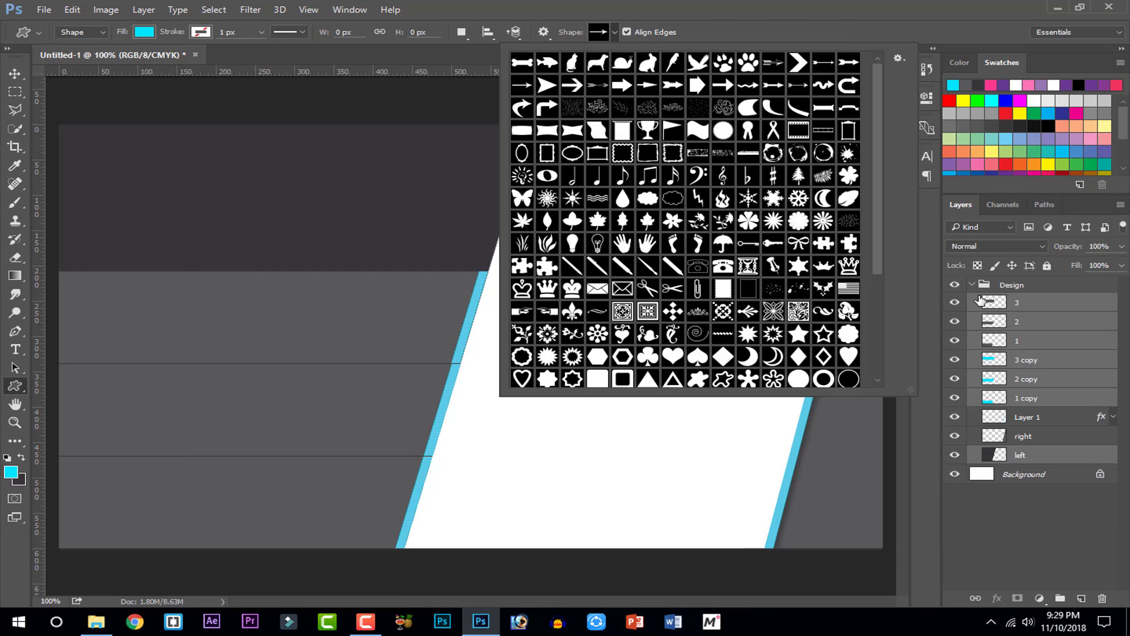
Draw the standing person shape in the card's dark top-left area
scroll(758, 157, down, 5)
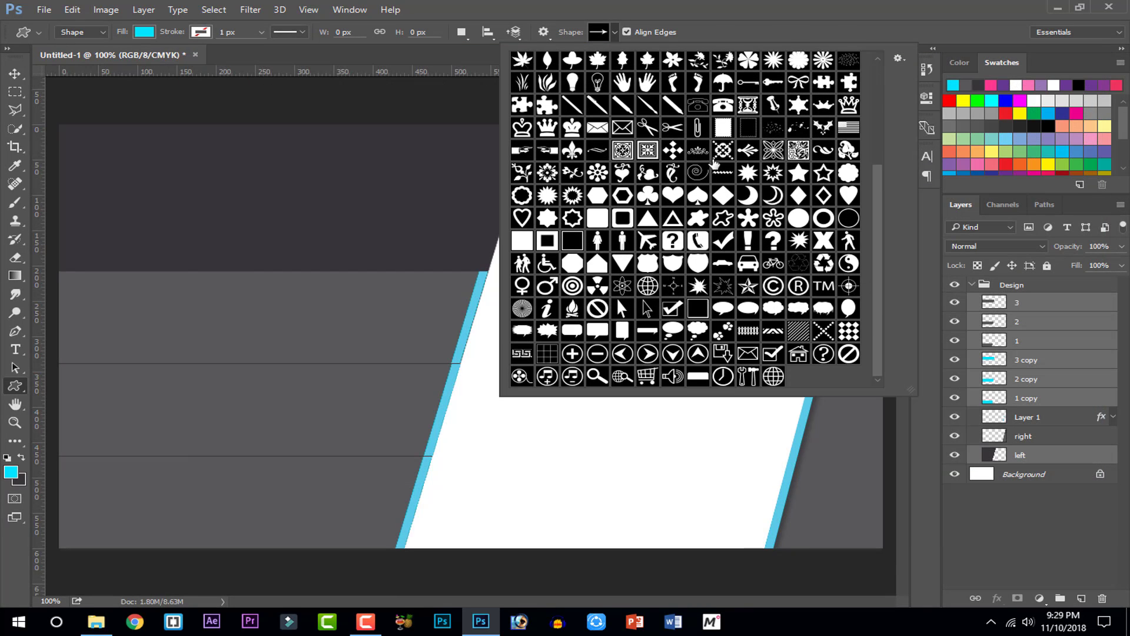
scroll(709, 216, up, 4)
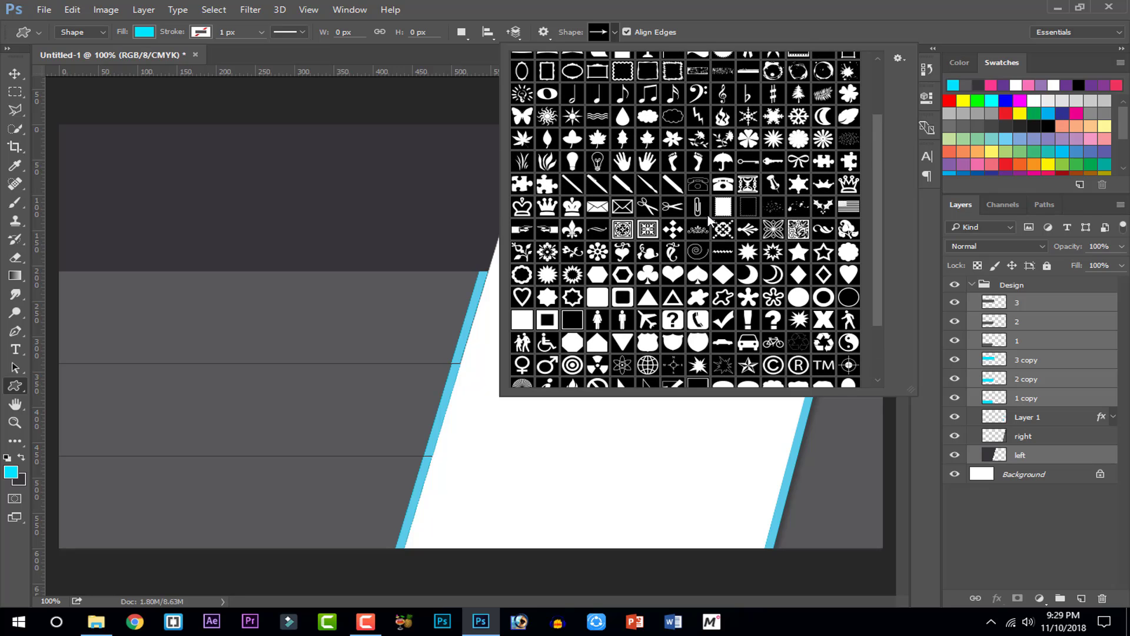
scroll(708, 218, up, 1)
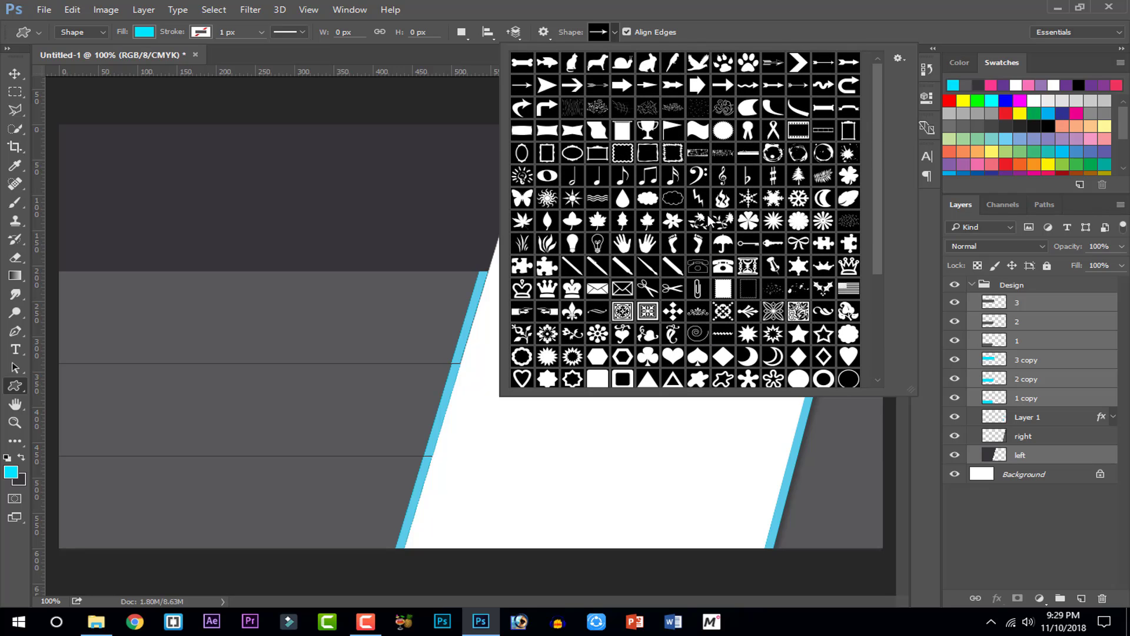
scroll(710, 219, down, 5)
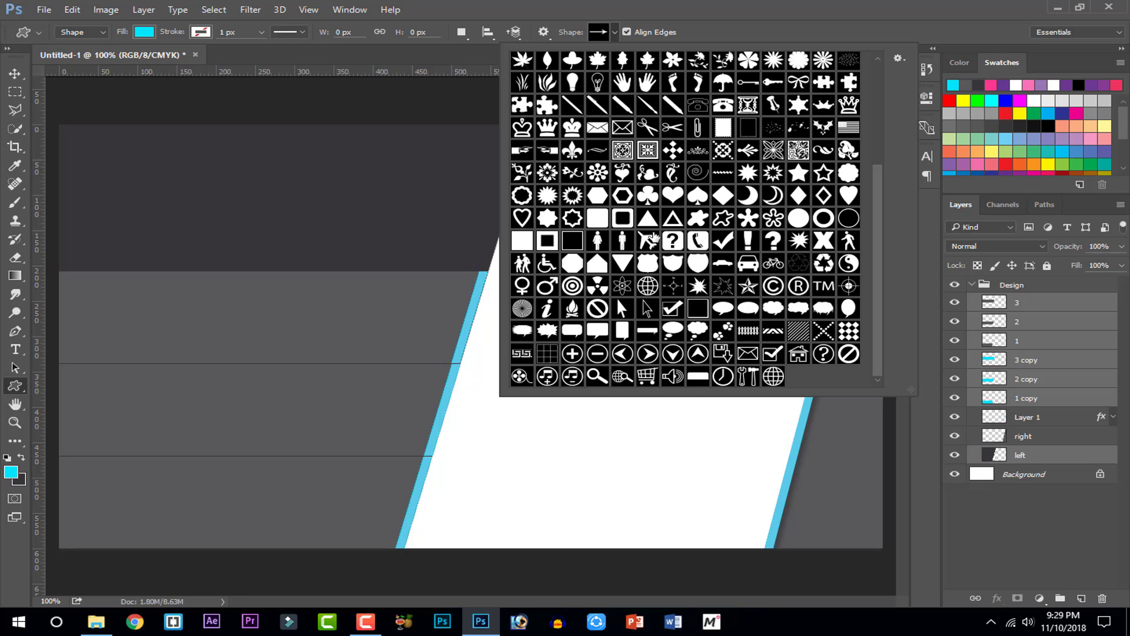
scroll(665, 240, up, 5)
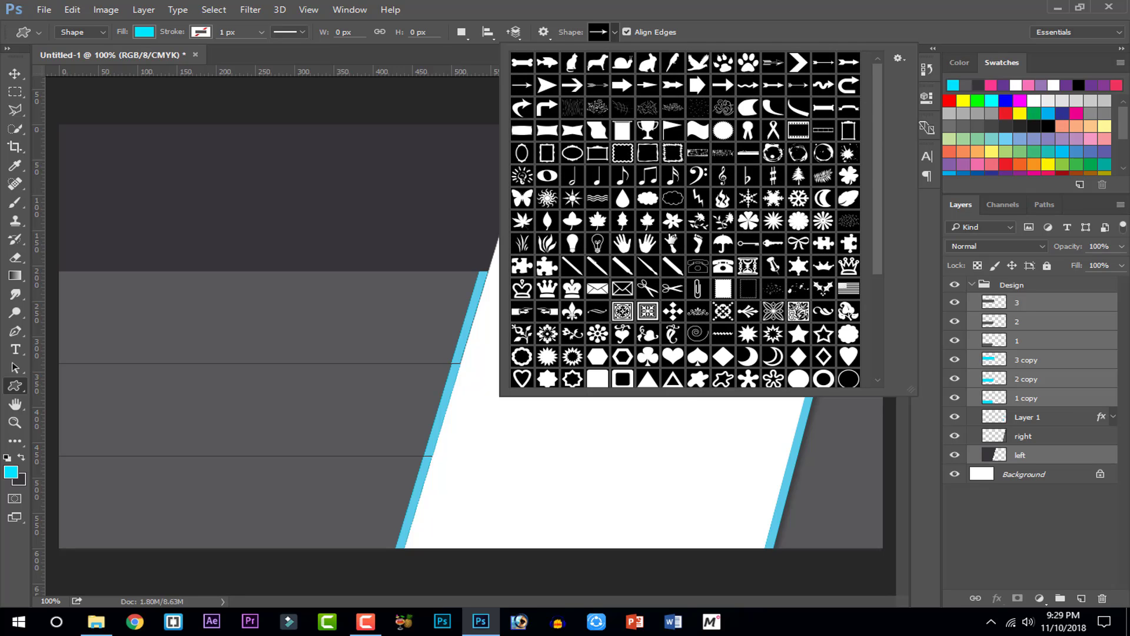
scroll(672, 240, down, 5)
click(621, 241)
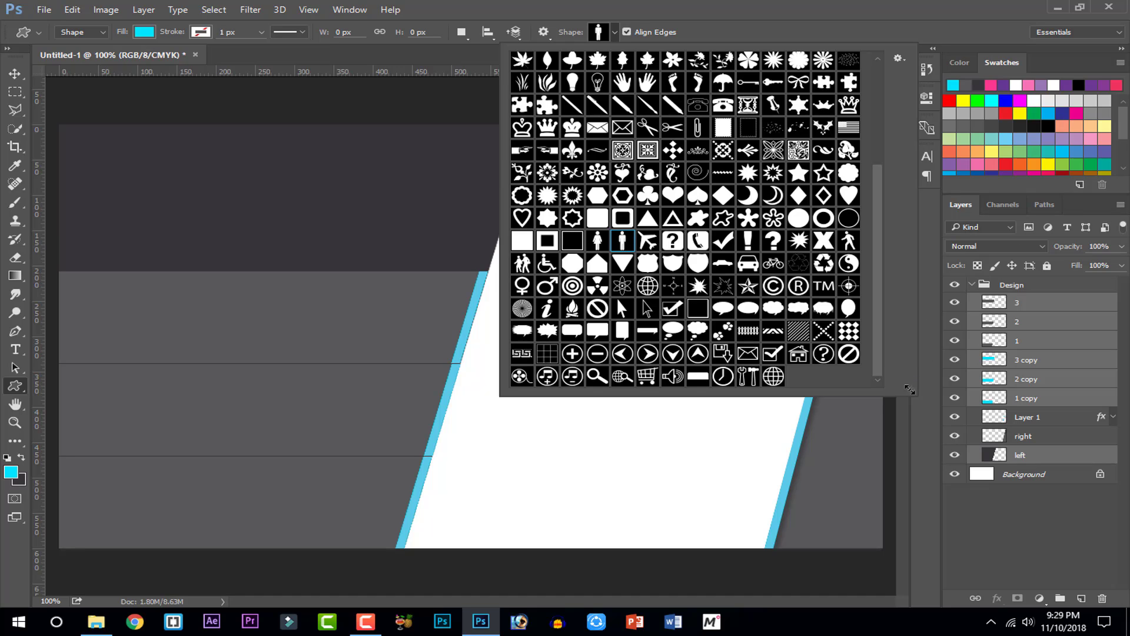
click(298, 199)
click(298, 199)
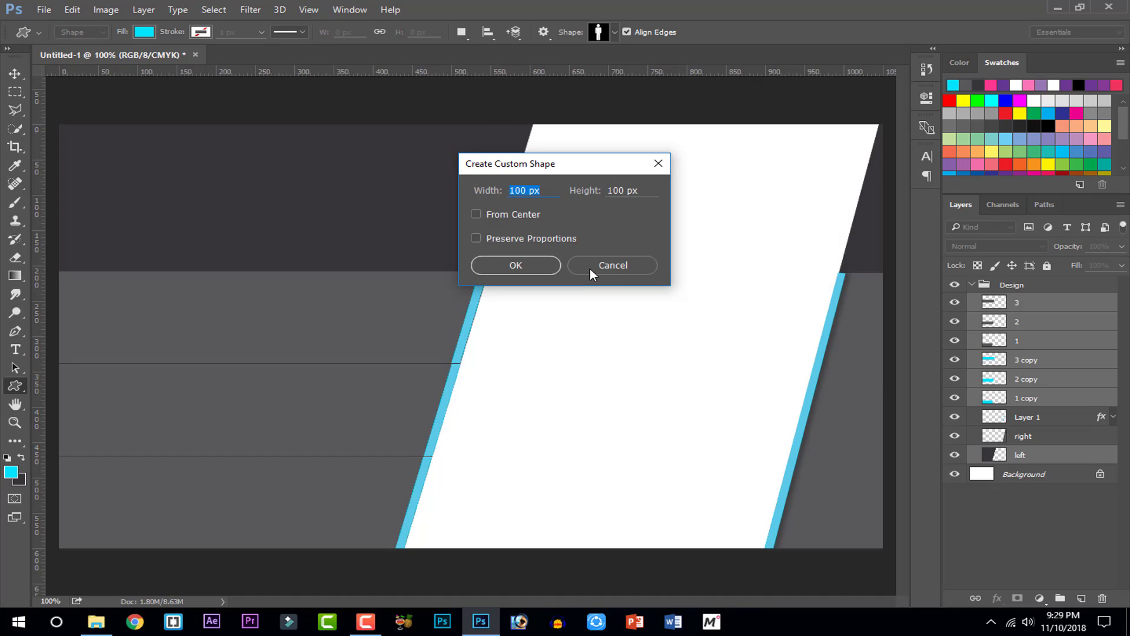
click(575, 262)
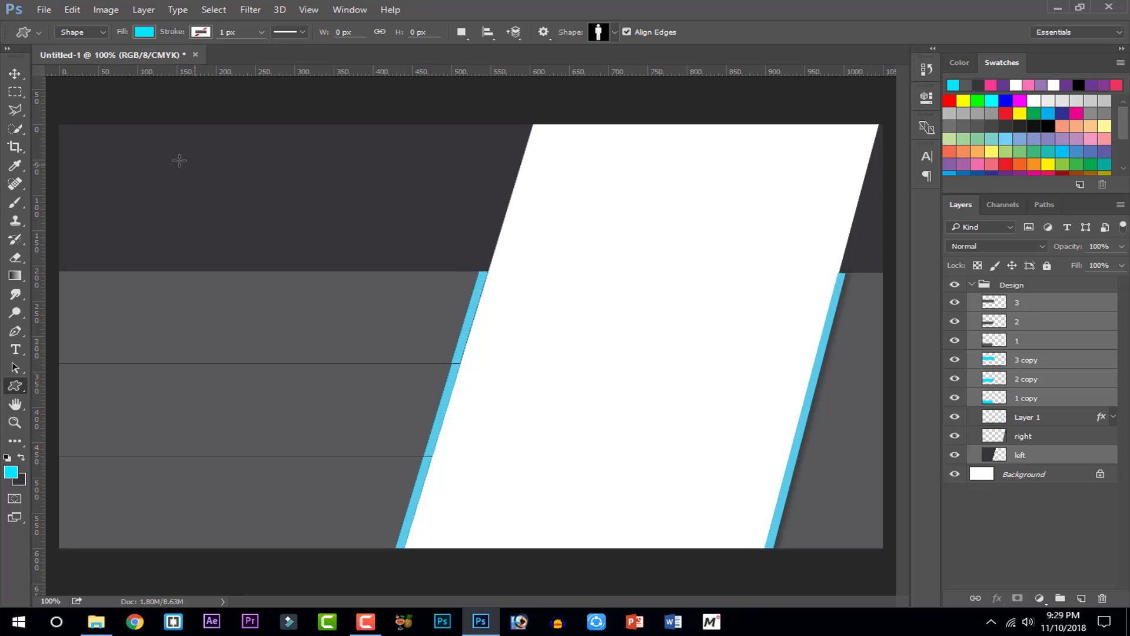
drag(117, 152, 169, 263)
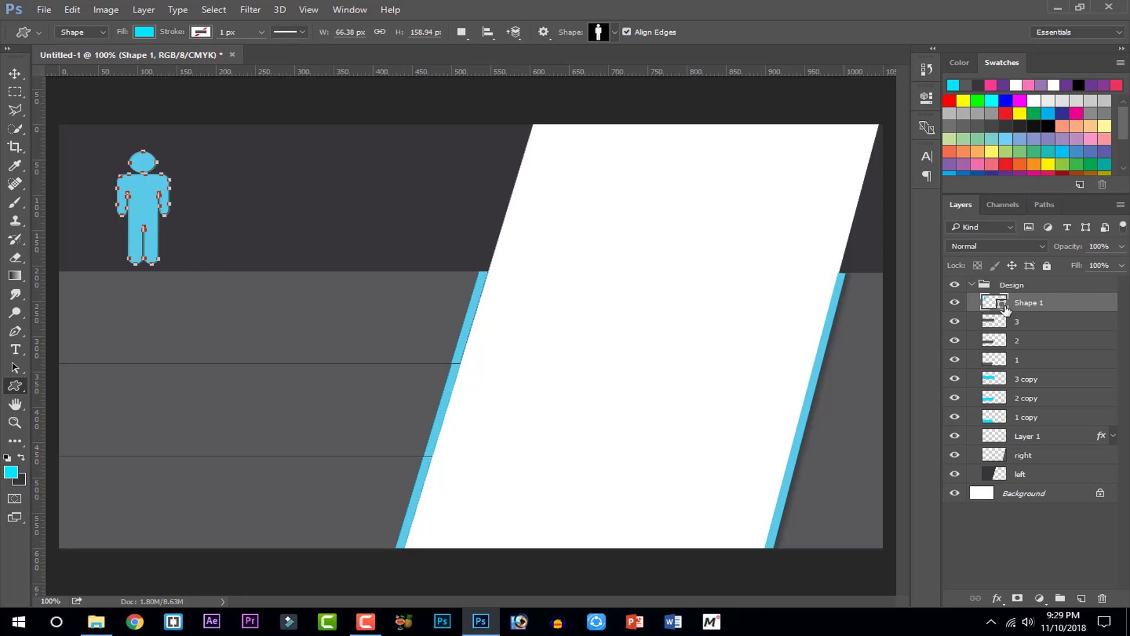
click(15, 257)
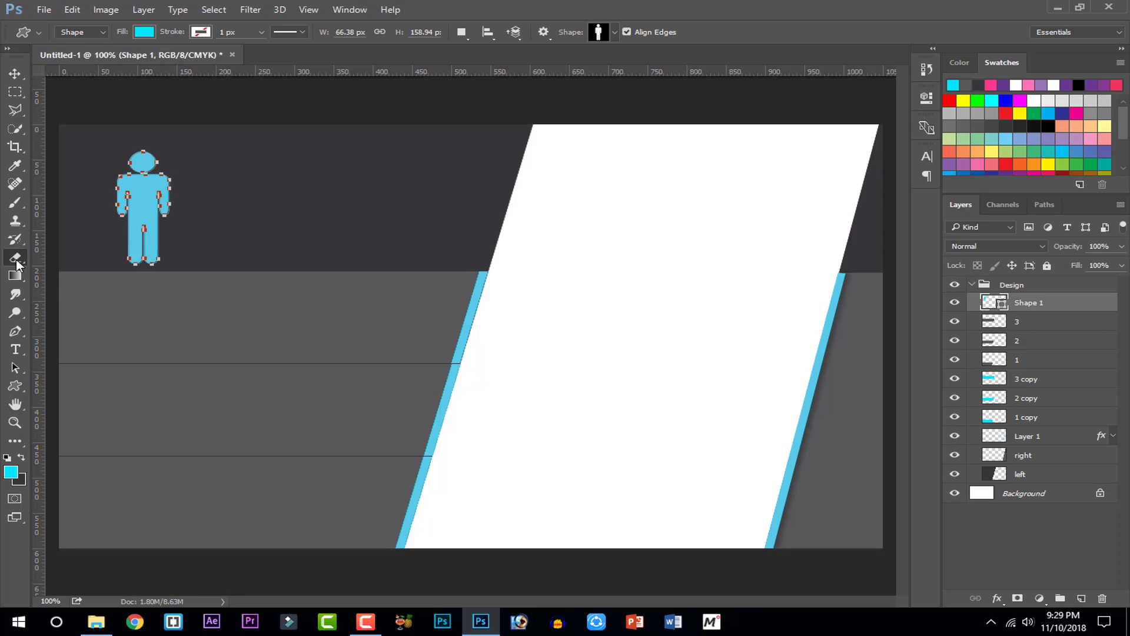
Rasterize the person shape and delete its lower half, leaving a head-and-shoulders icon
click(144, 209)
key(Return)
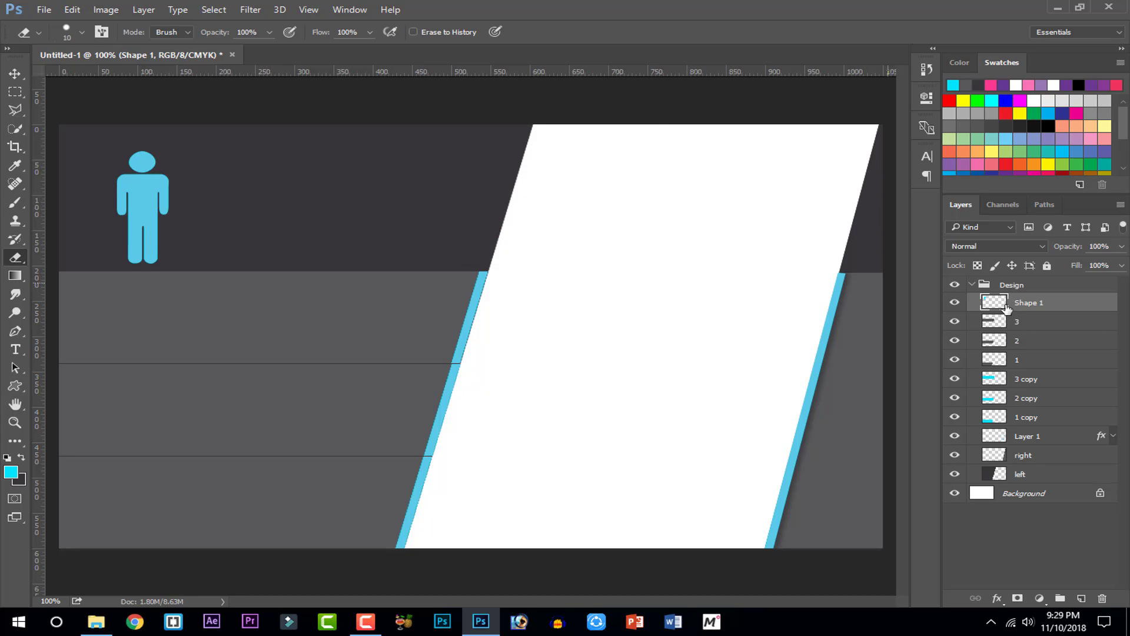
click(955, 302)
click(956, 302)
click(14, 92)
drag(98, 200, 208, 277)
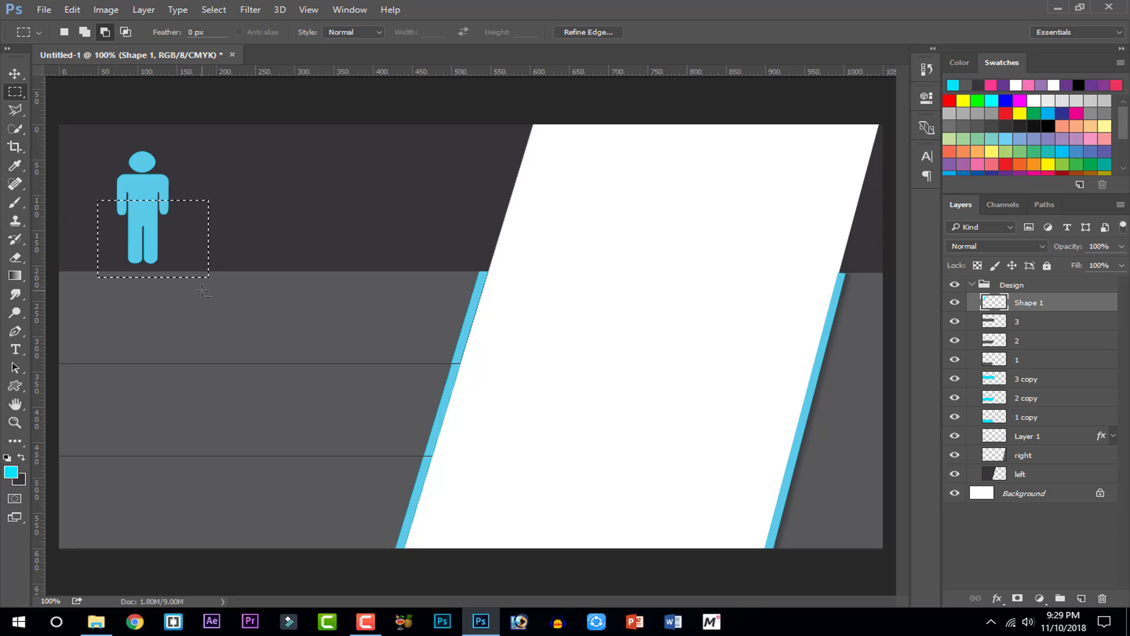
key(Delete)
key(ctrl+d)
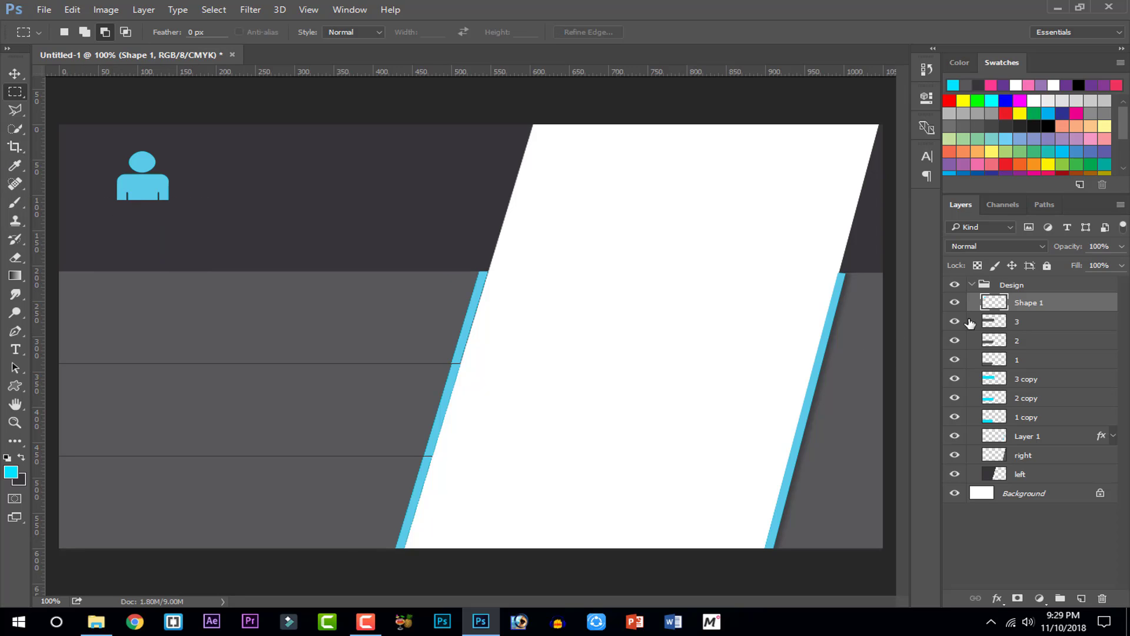
Resize the icon and move it slightly left and down in the top-left corner
ctrl+click(994, 302)
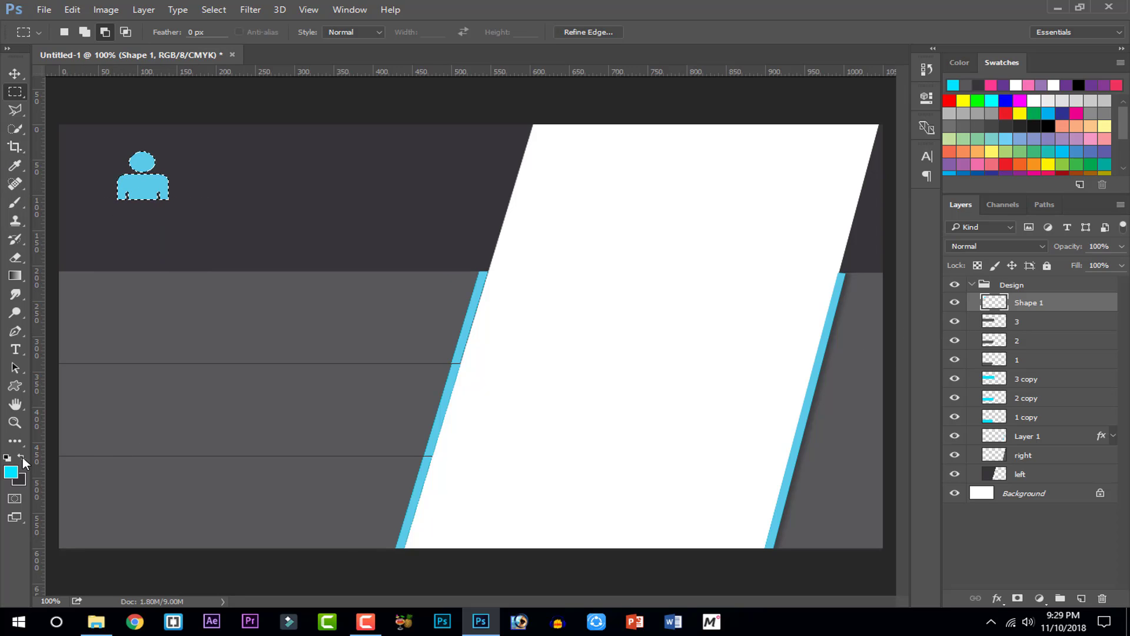
click(11, 471)
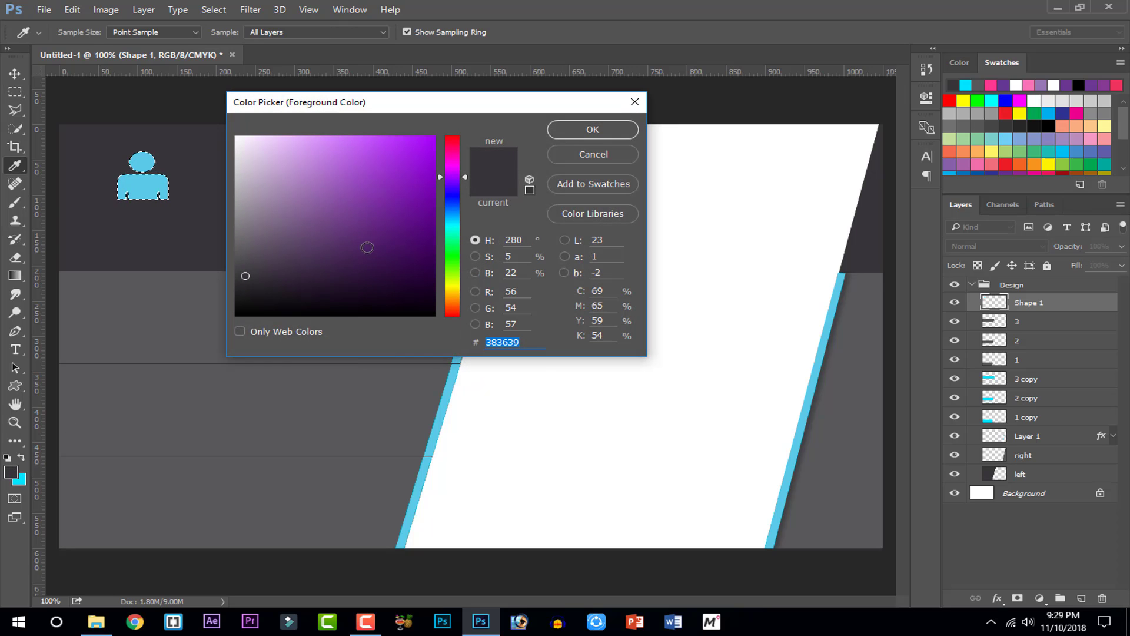
click(562, 129)
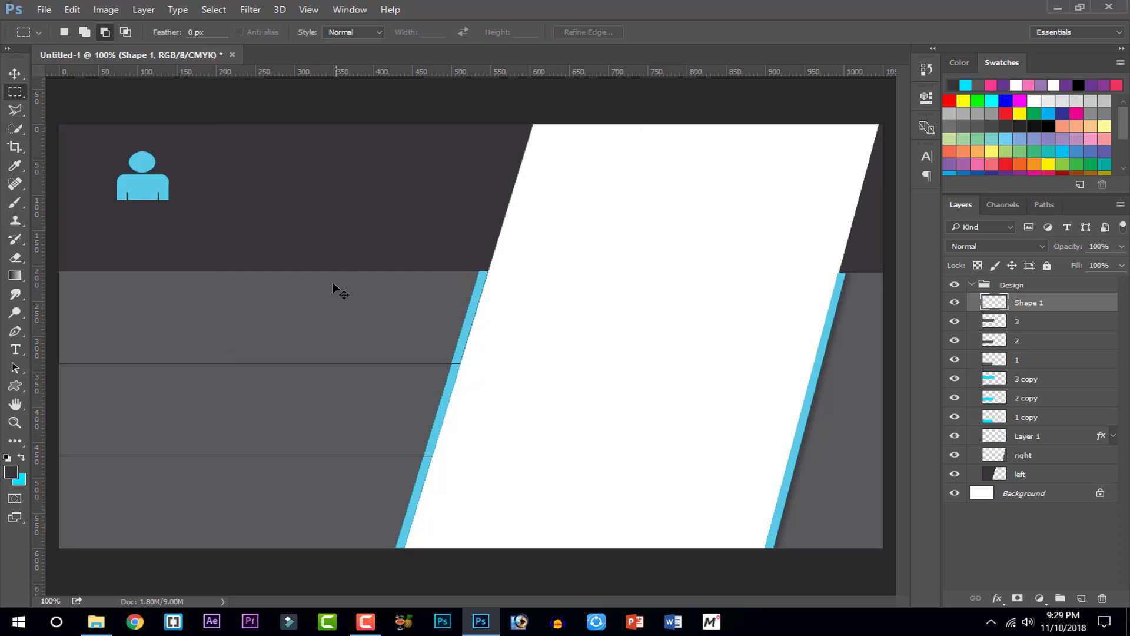
key(ctrl+t)
drag(169, 200, 192, 224)
drag(176, 201, 134, 202)
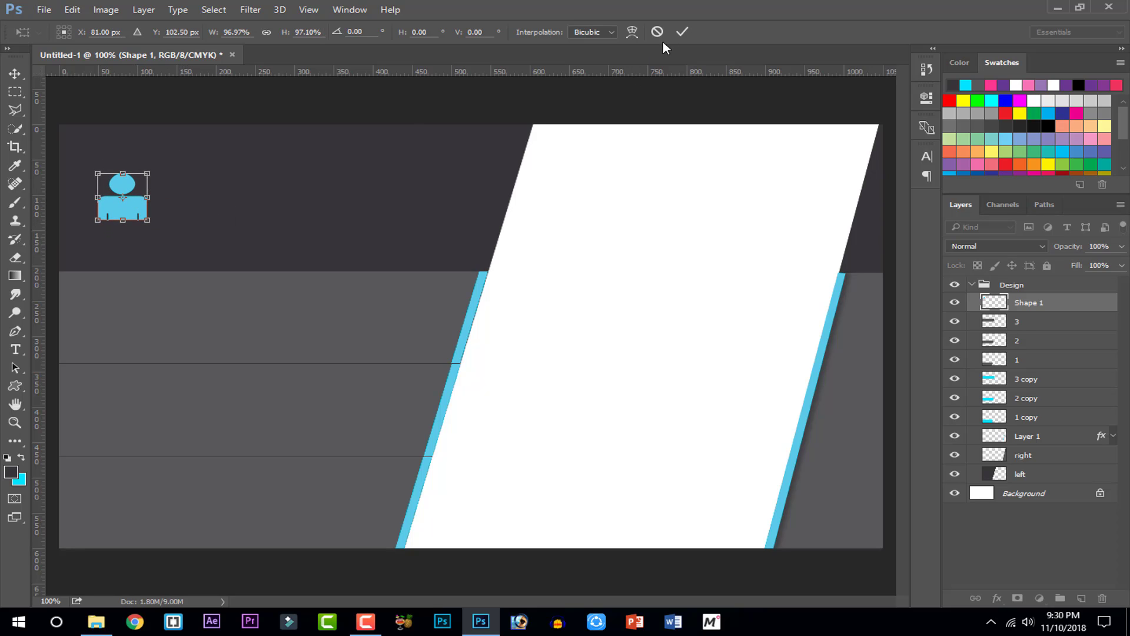
click(680, 33)
Type the cardholder's name in cyan beside the icon and commit it
click(15, 349)
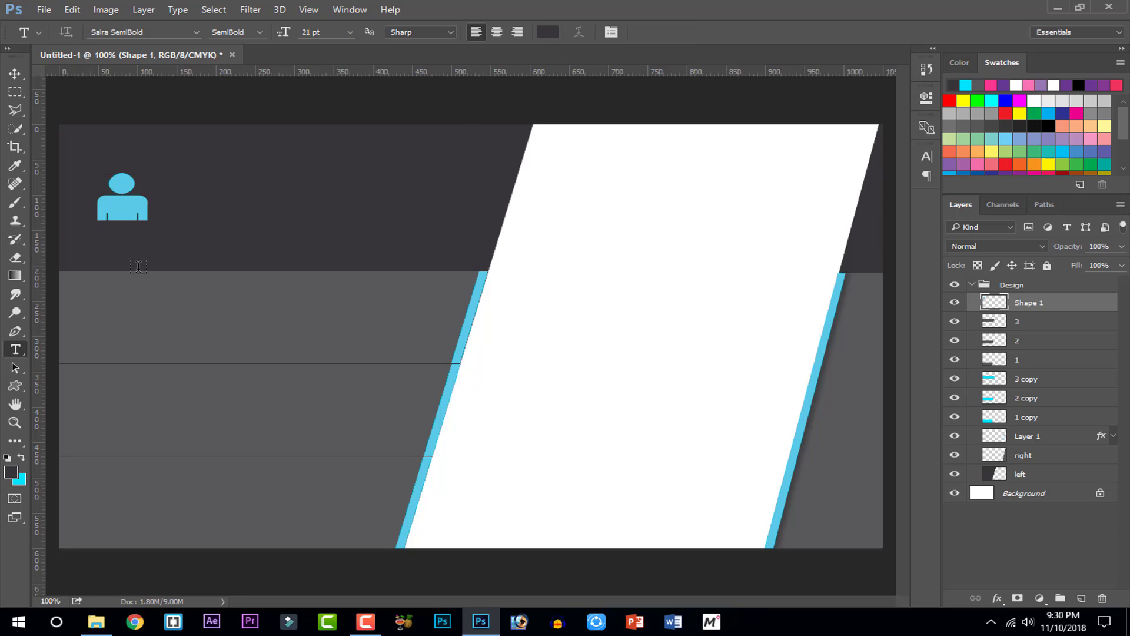
click(203, 197)
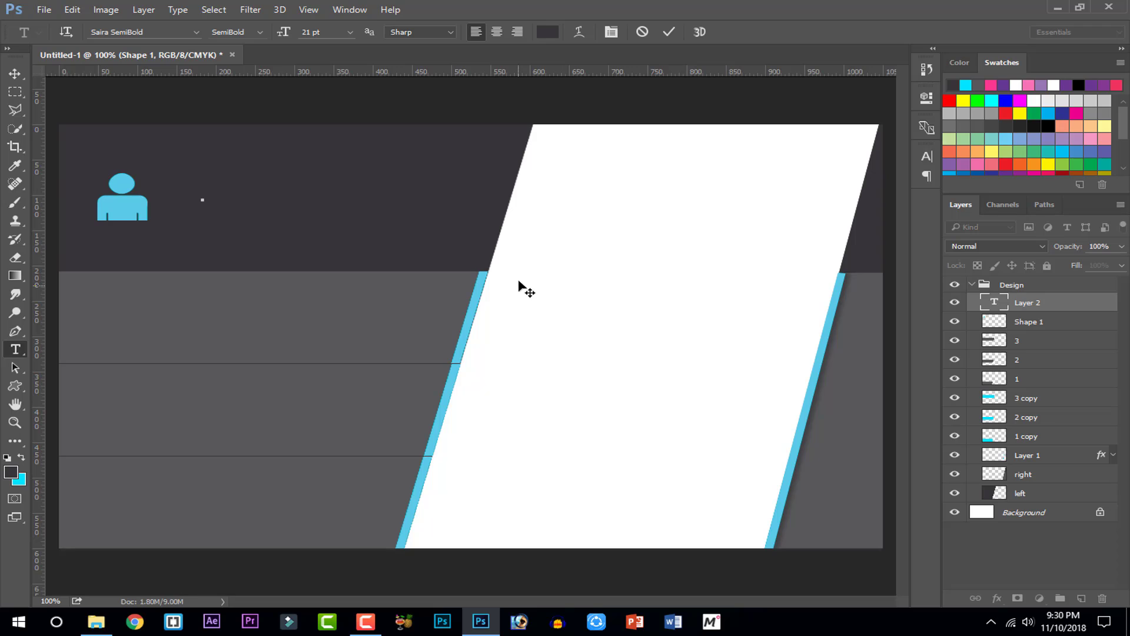
click(21, 458)
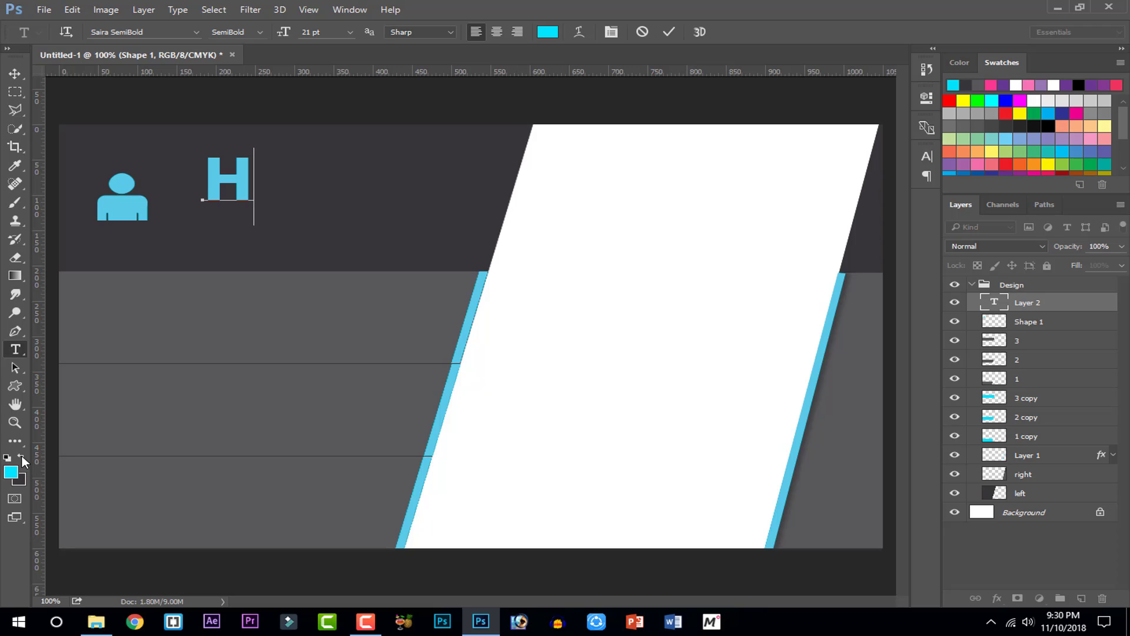
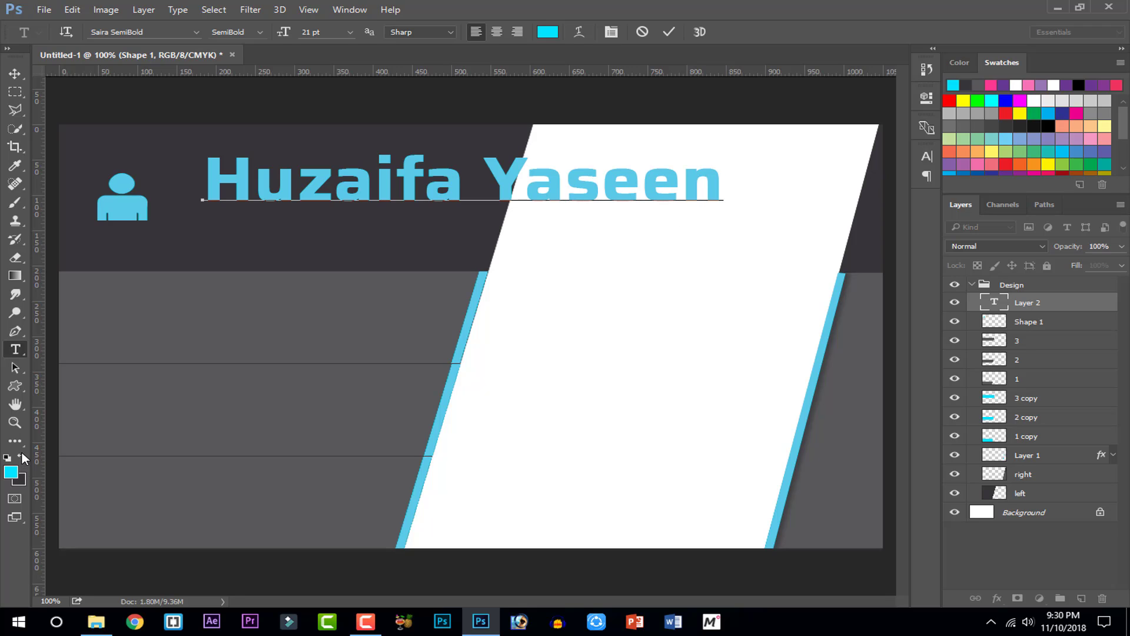
click(668, 32)
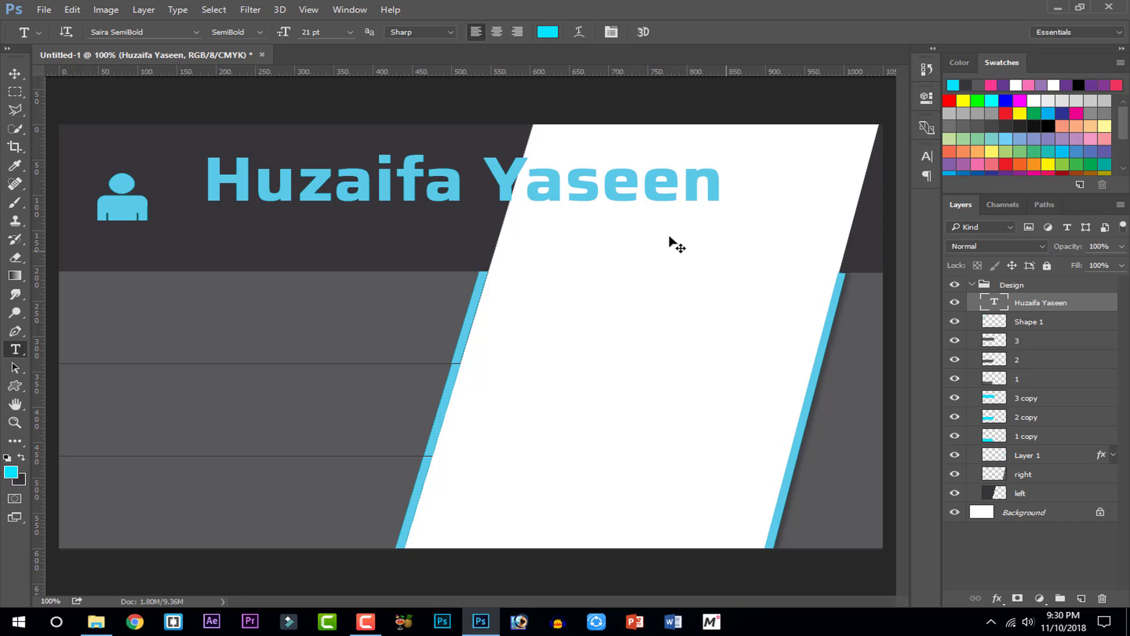
Scale the name to about 54% and place it beside the person icon
key(ctrl+t)
drag(725, 146, 451, 224)
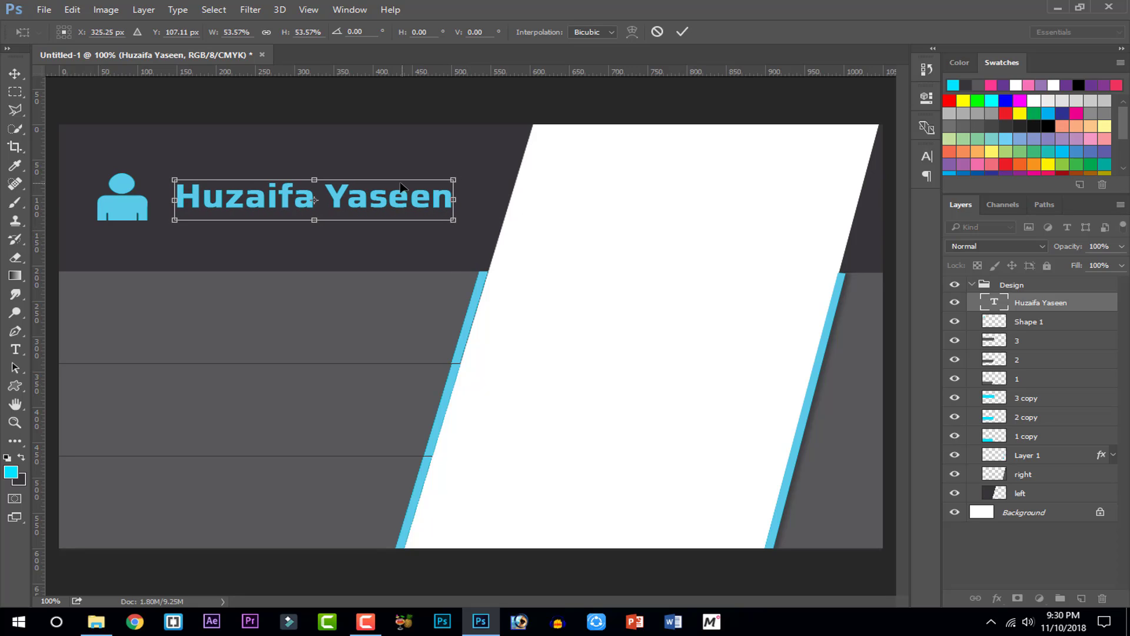
drag(402, 187, 393, 191)
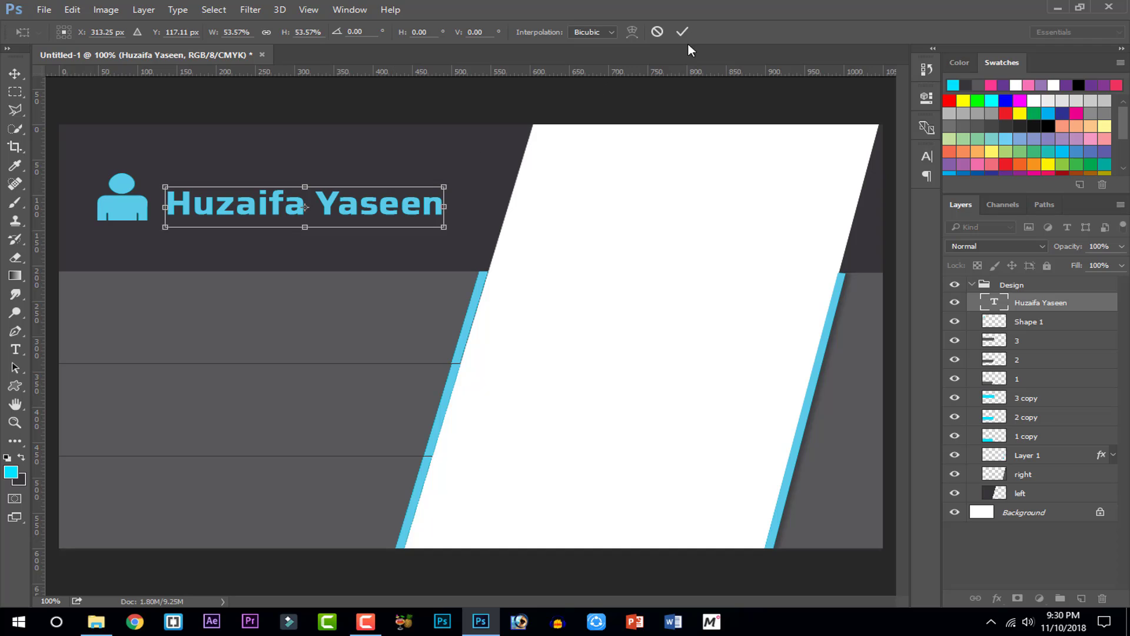
click(681, 32)
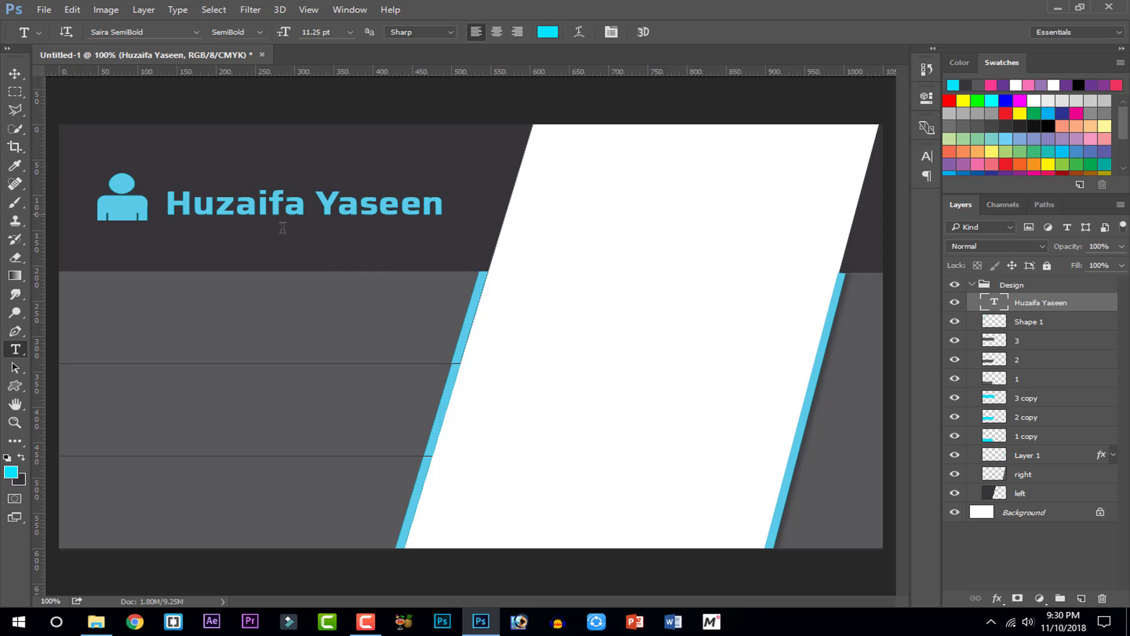
Set the first name to Saira Bold with faux bold turned on
double_click(193, 203)
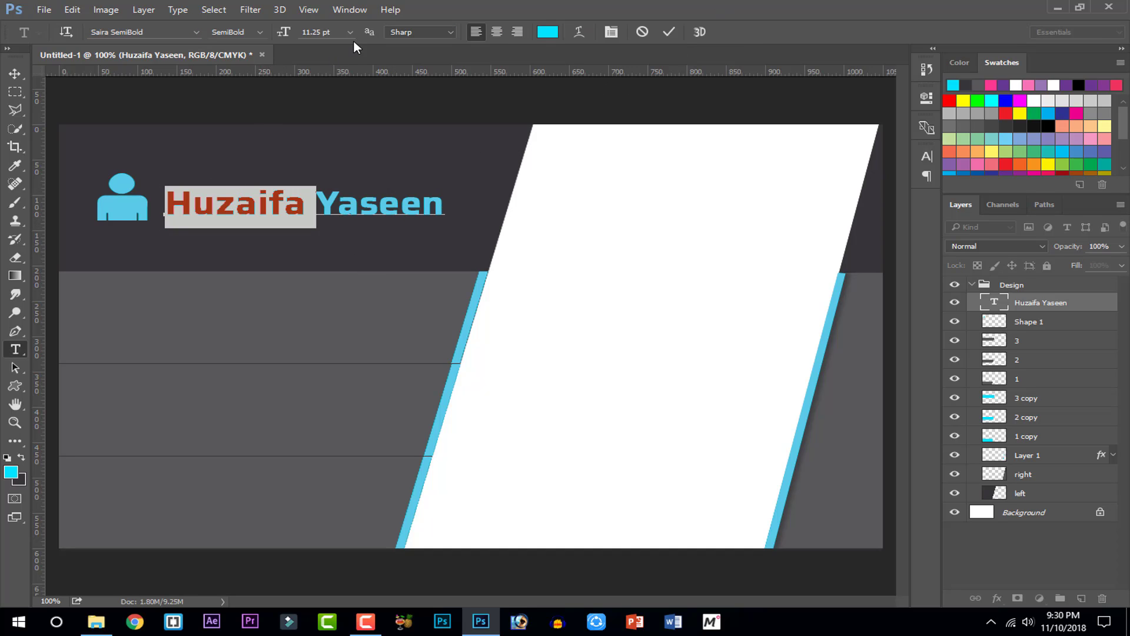
click(255, 32)
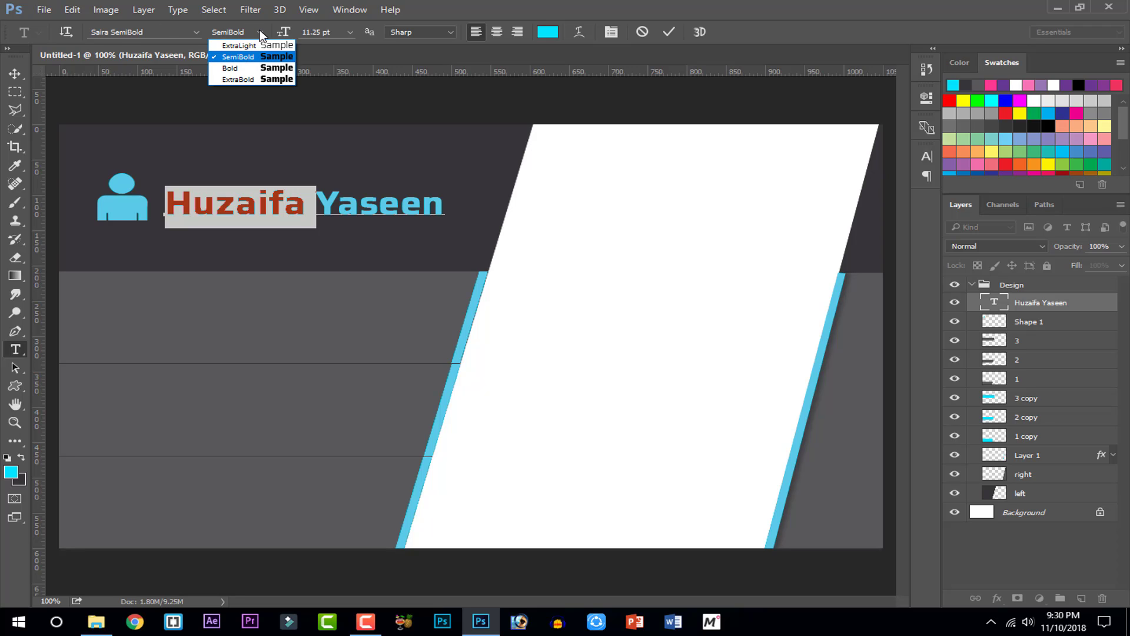
click(255, 68)
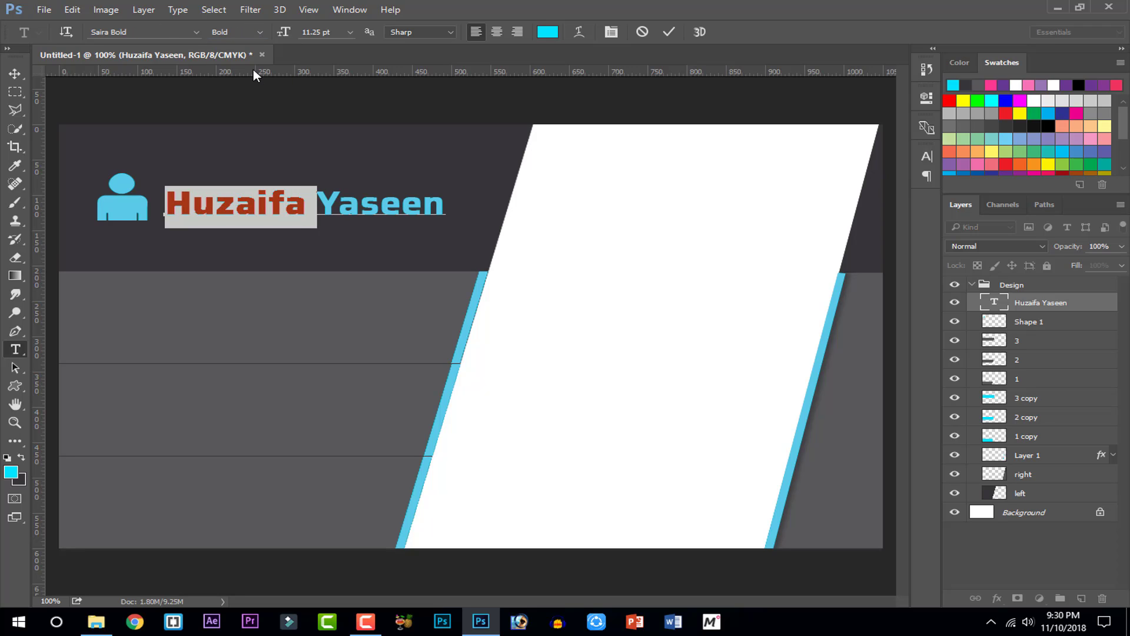
click(612, 33)
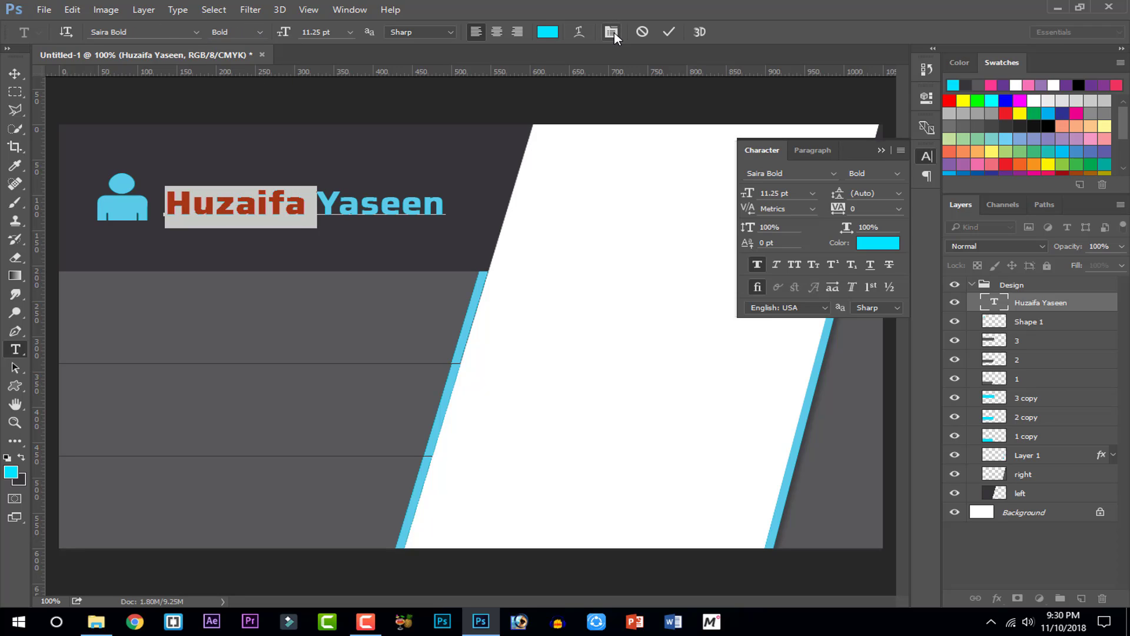
click(758, 265)
click(757, 265)
Make the surname ExtraLight without faux bold and commit the styling
drag(315, 206, 453, 211)
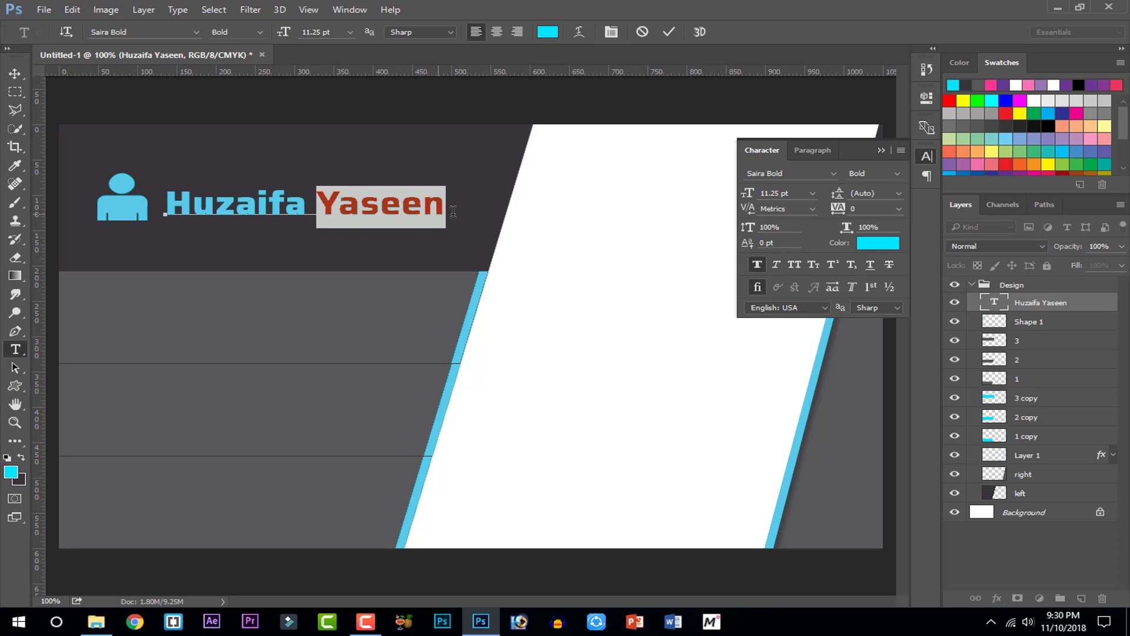
click(759, 264)
click(263, 31)
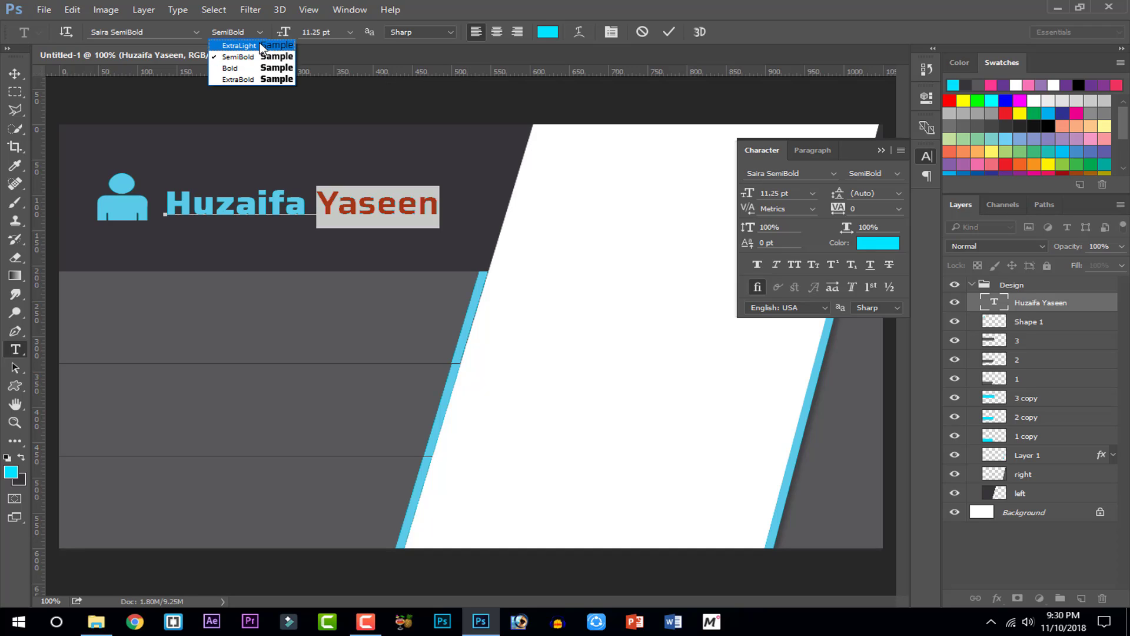
click(260, 42)
click(669, 32)
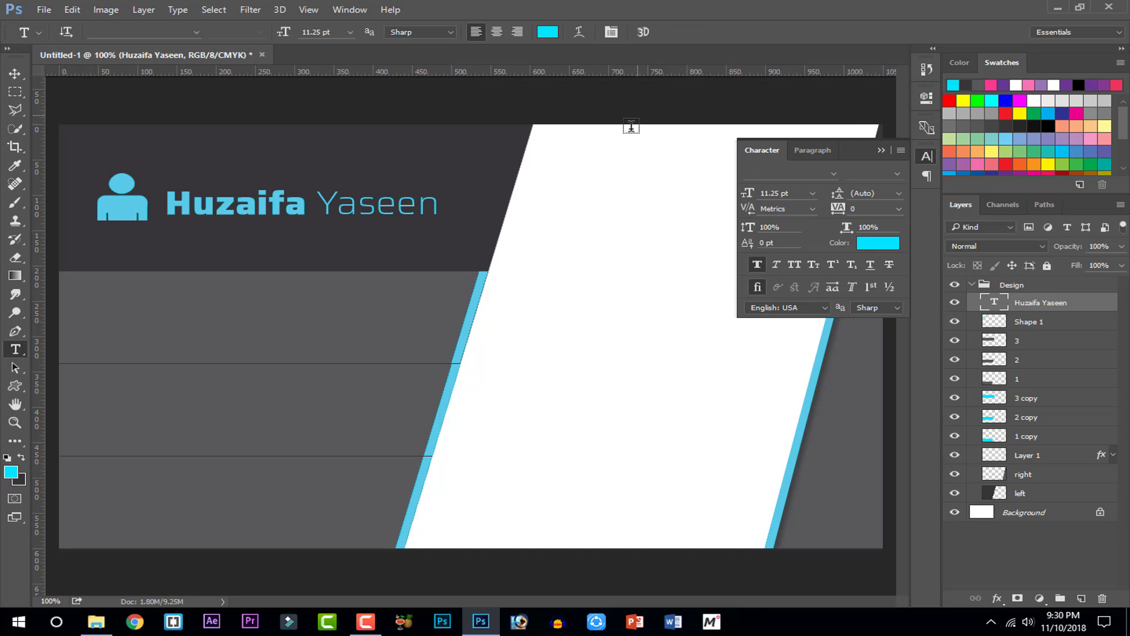
click(861, 152)
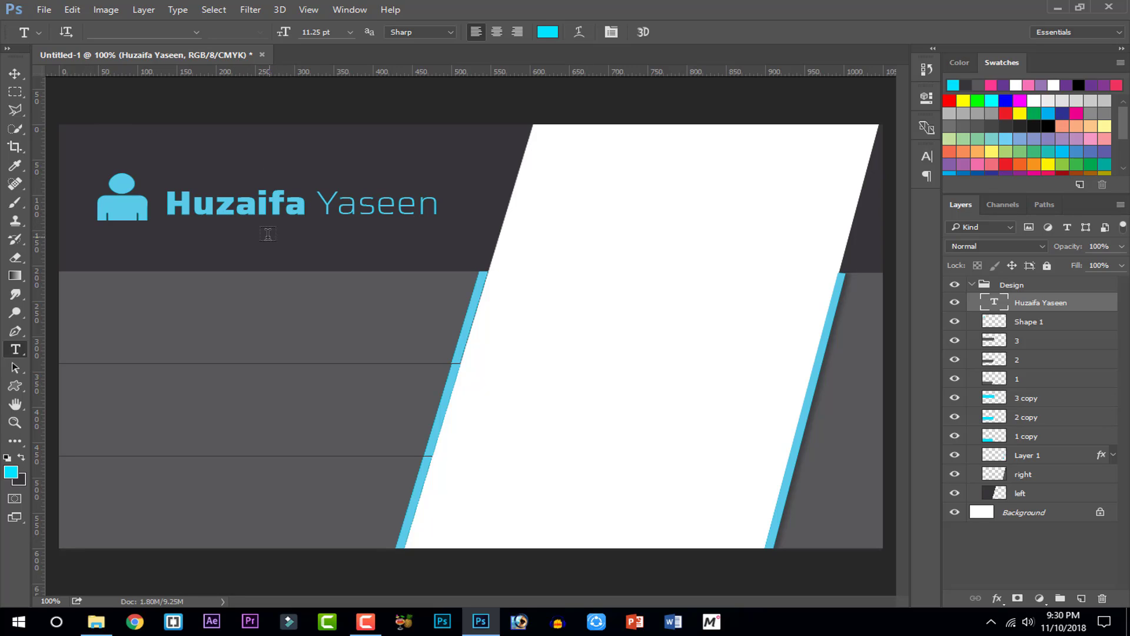
Reselect the first name to check its bold styling, then commit the text
click(309, 205)
double_click(309, 205)
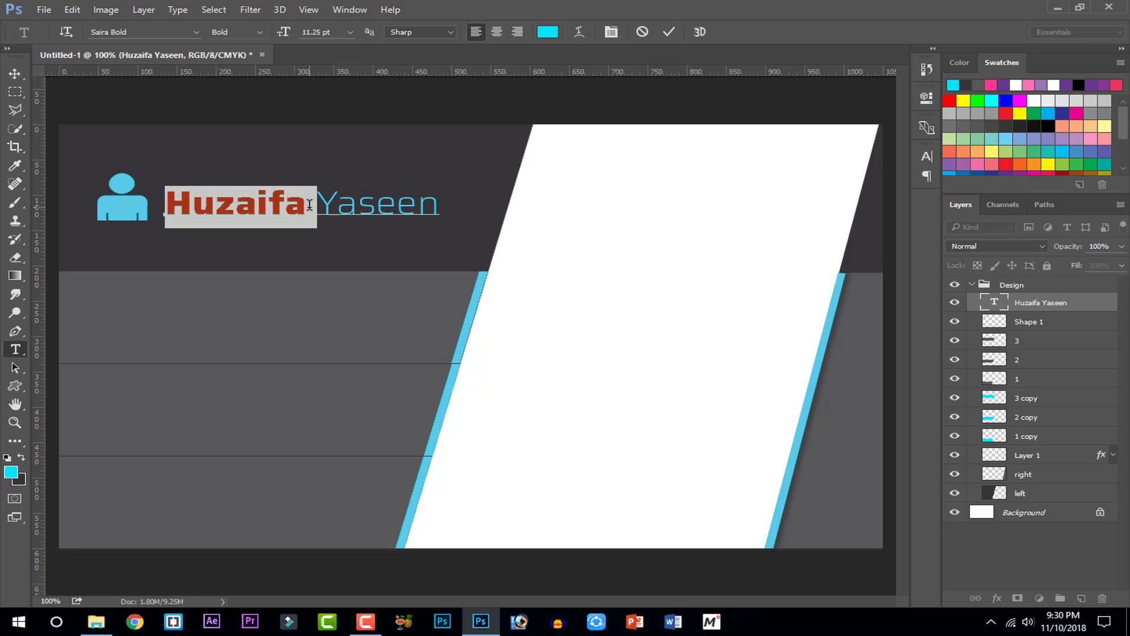
click(309, 205)
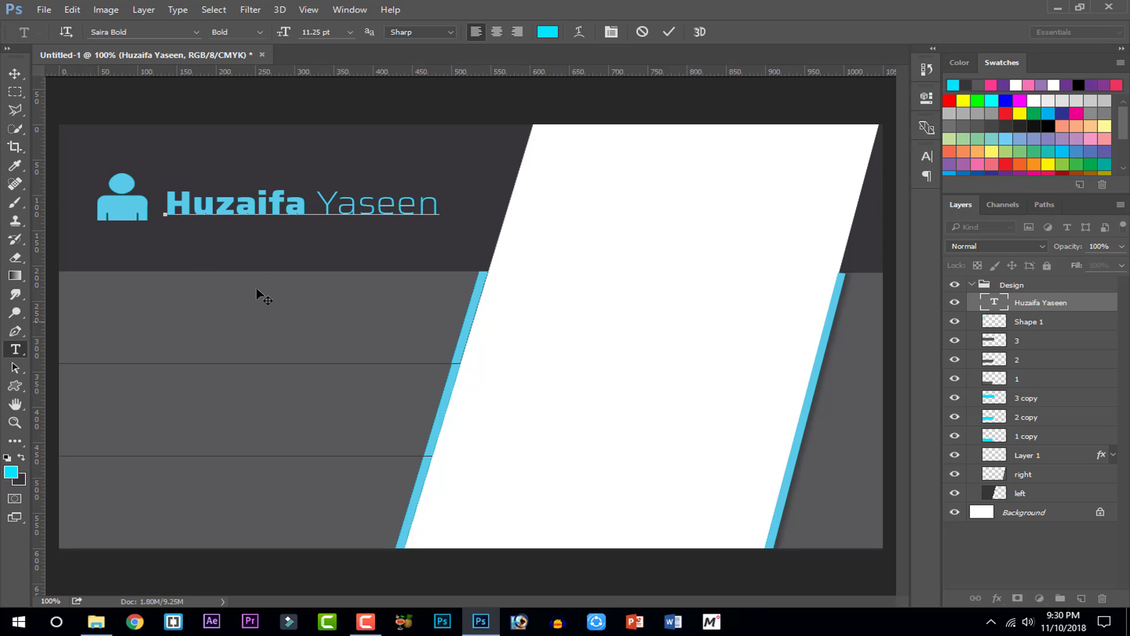
click(669, 32)
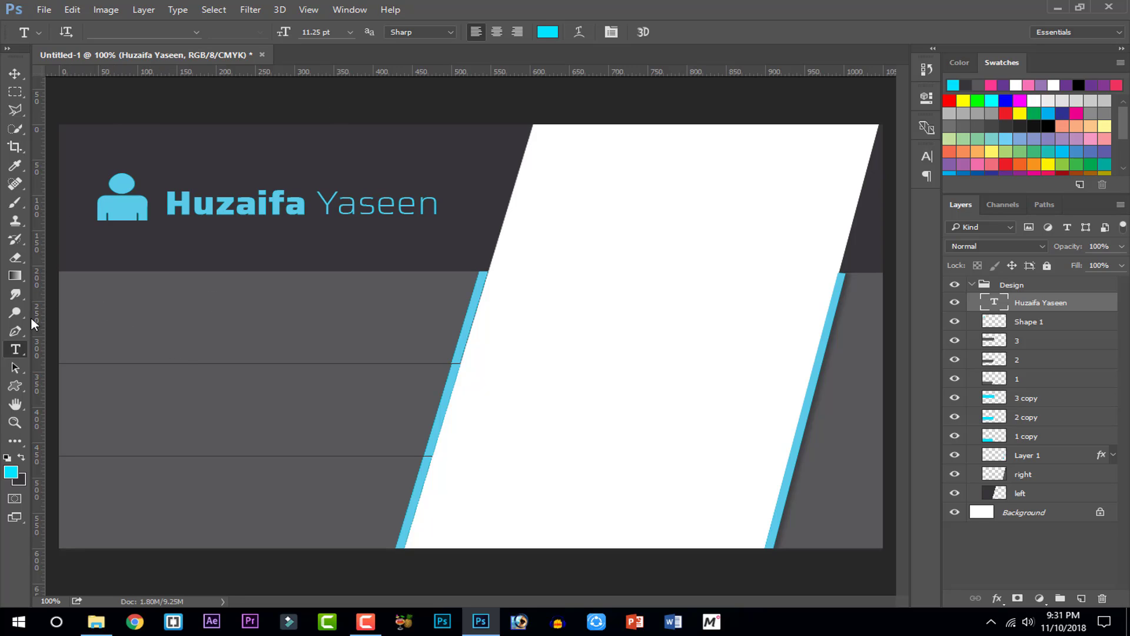
click(15, 385)
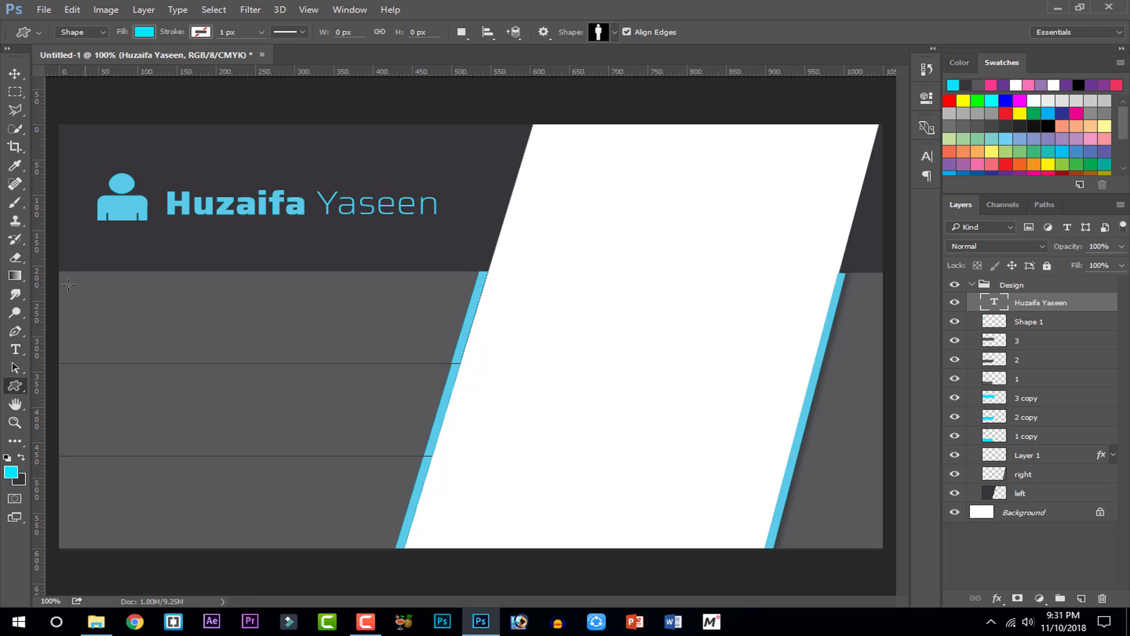
Recolour the entire name to off-white d8d0d8 through the Color Picker
click(15, 350)
click(285, 202)
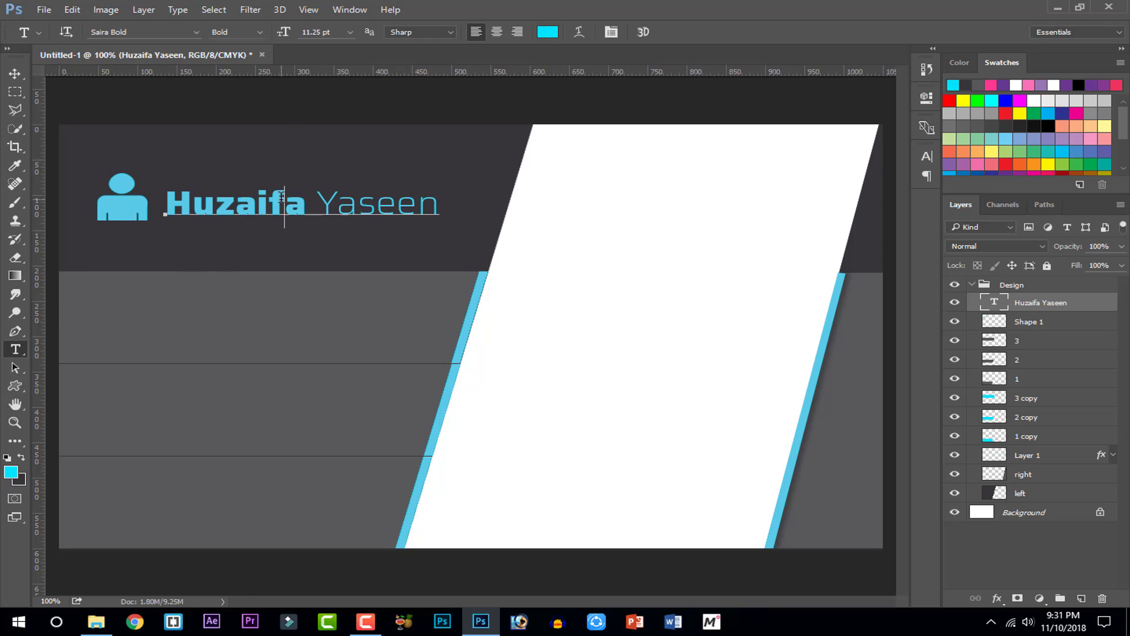
key(ctrl+a)
click(19, 458)
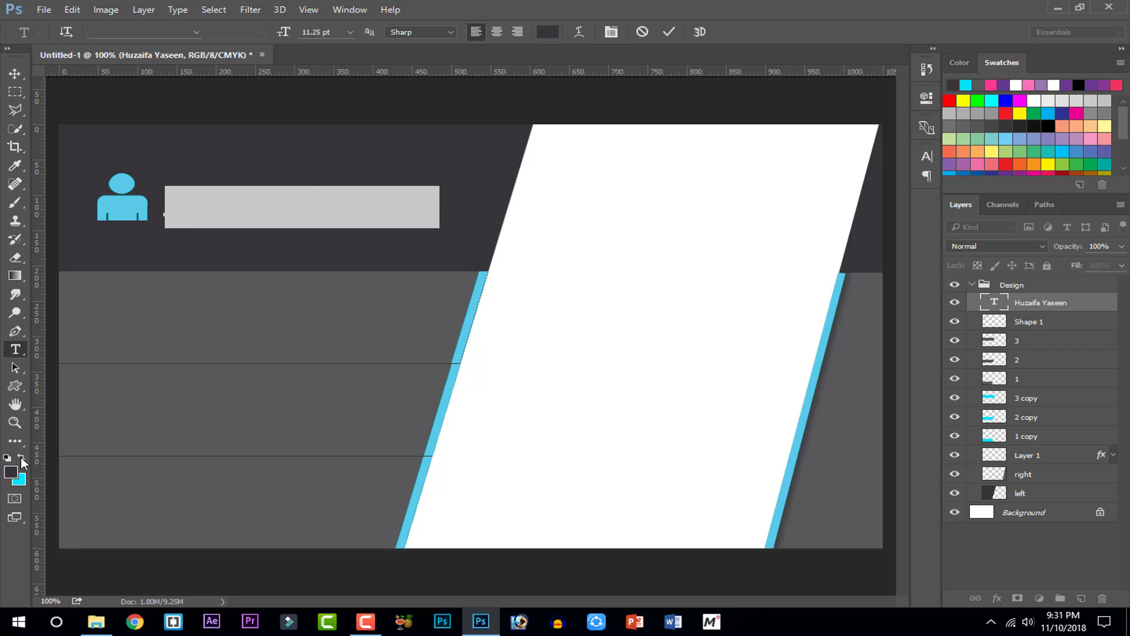
click(10, 472)
drag(324, 168, 198, 110)
click(612, 131)
click(669, 32)
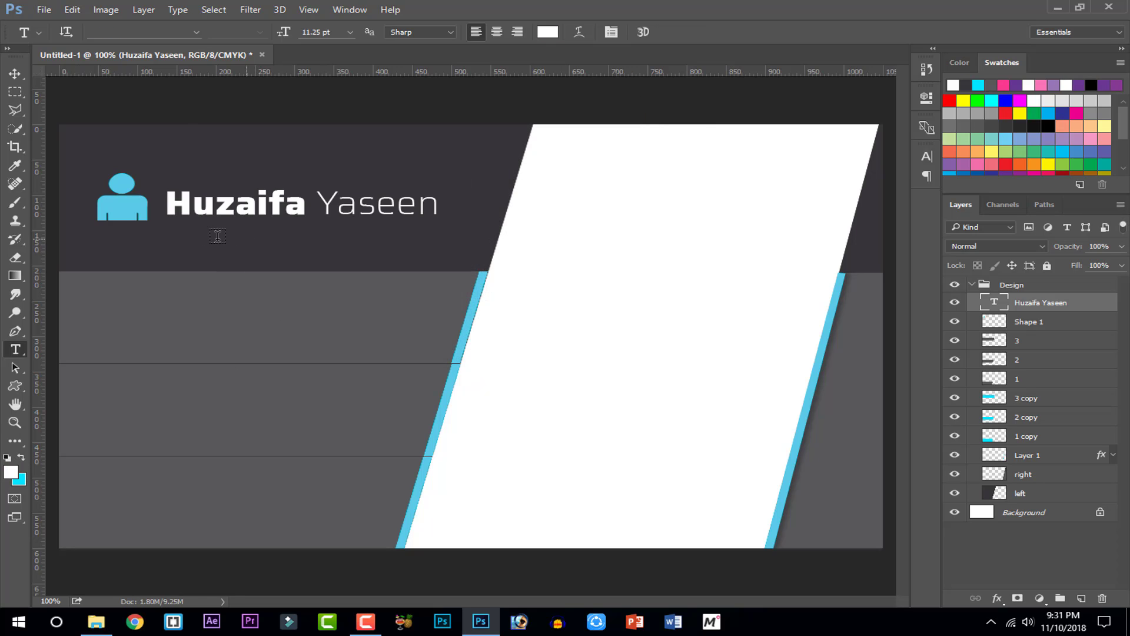
Set the first name's weight to SemiBold
double_click(235, 204)
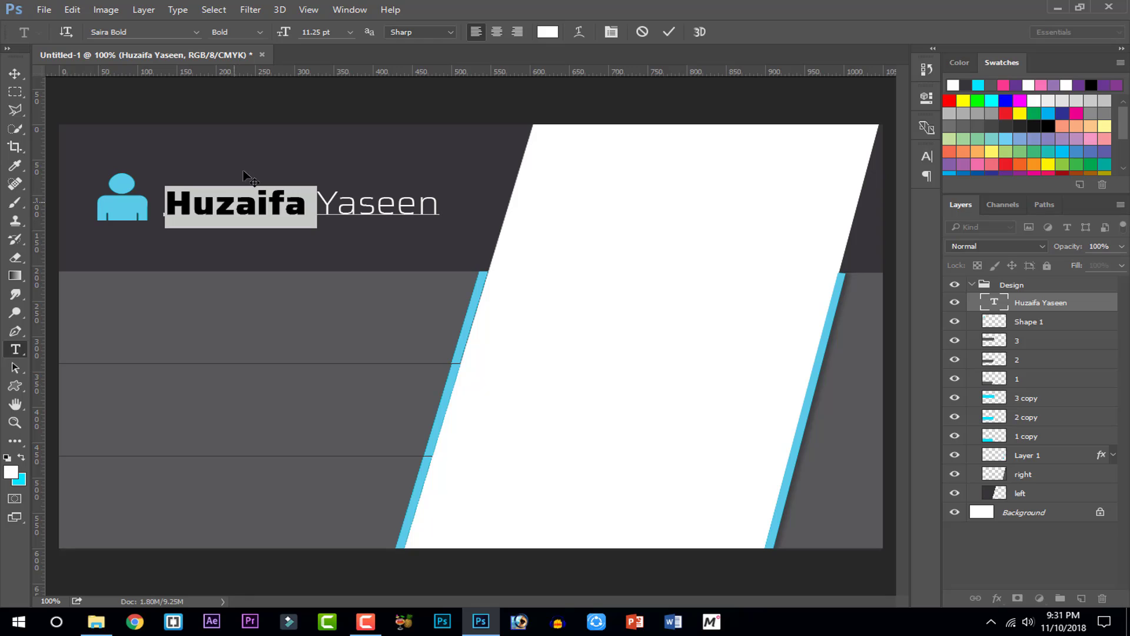
click(263, 31)
click(258, 56)
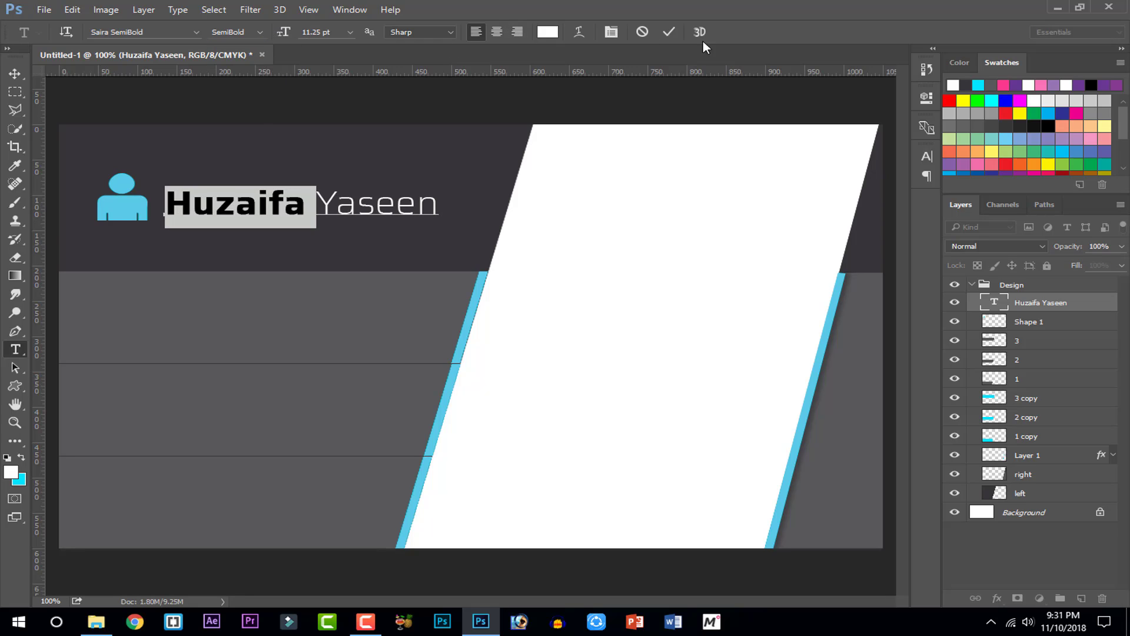
click(675, 31)
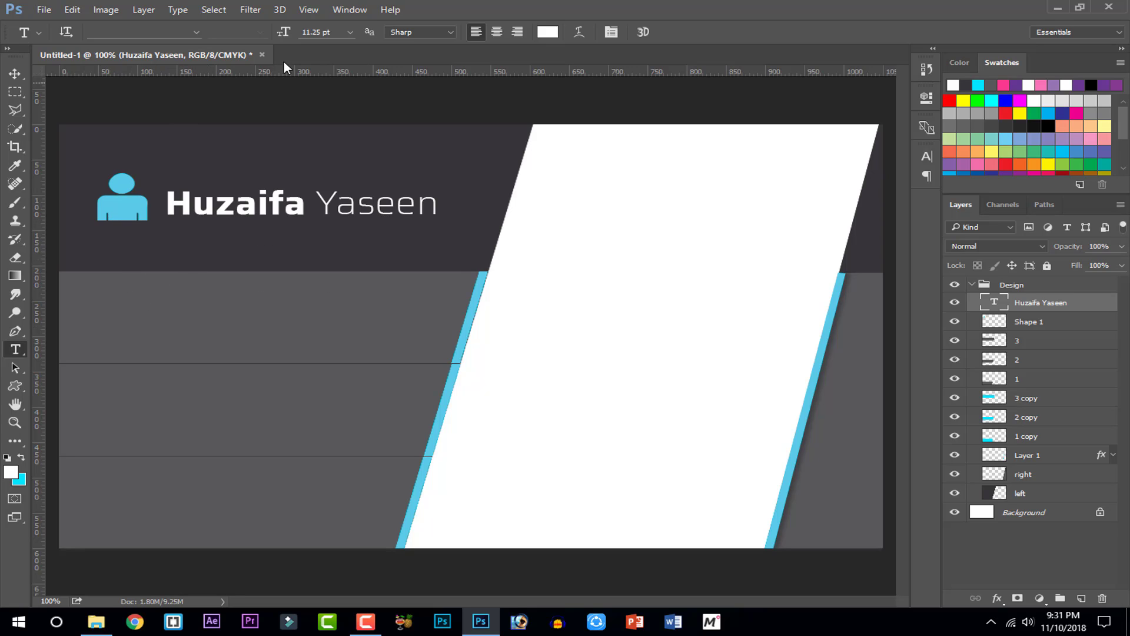
Draw a roughly 60 px telephone-handset shape at the gray panel's left end
click(13, 386)
click(613, 34)
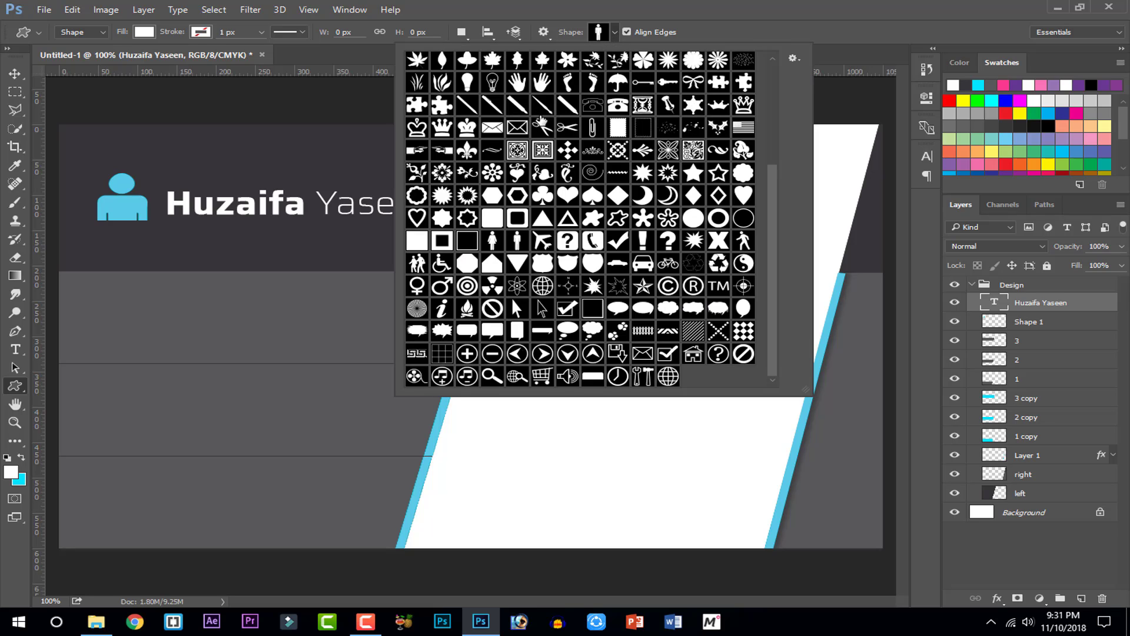
scroll(540, 125, up, 5)
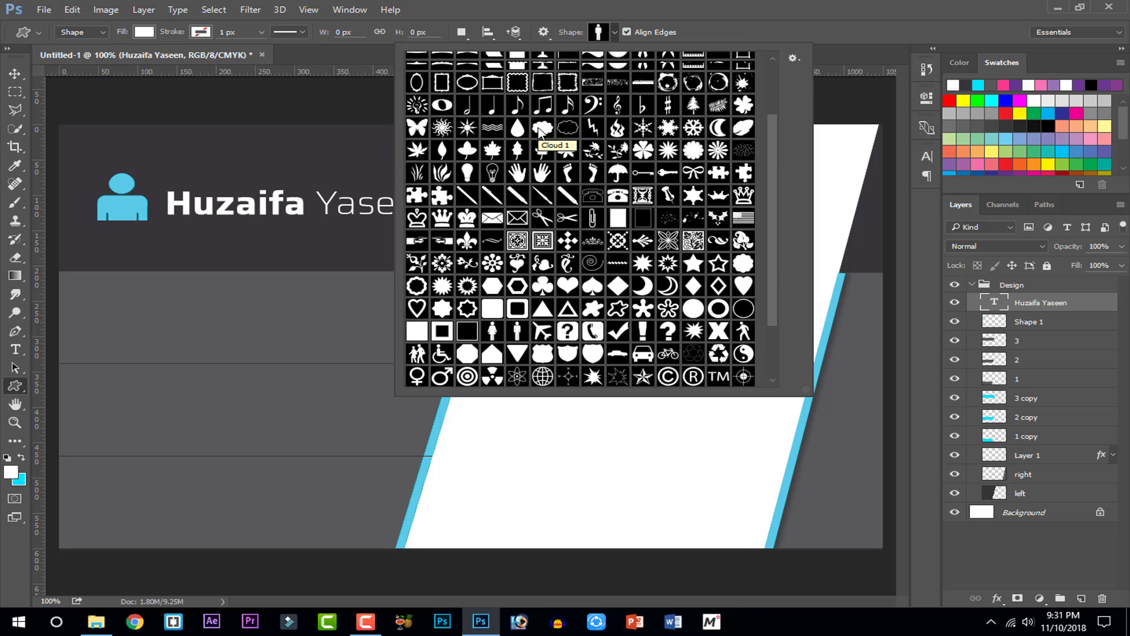
scroll(540, 130, down, 5)
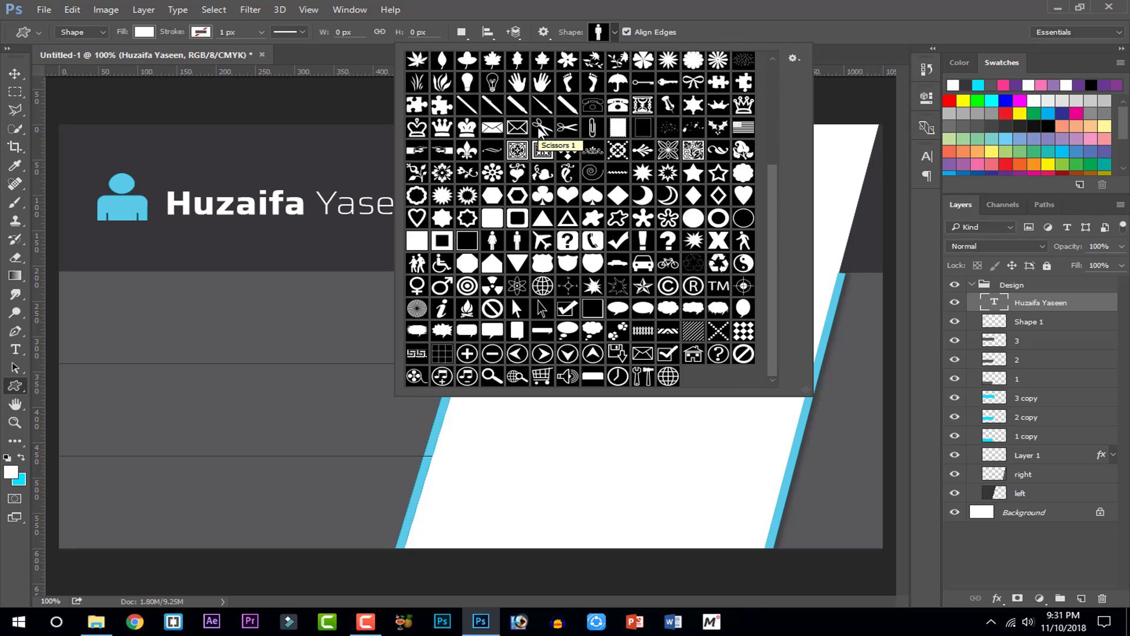
click(593, 248)
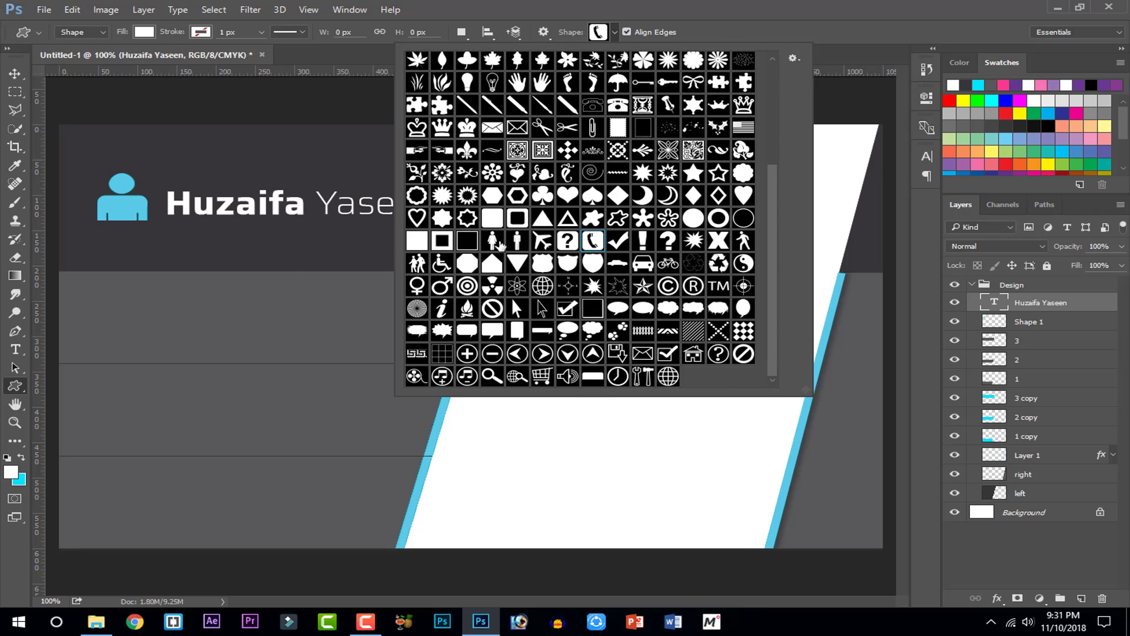
click(99, 300)
drag(97, 299, 145, 341)
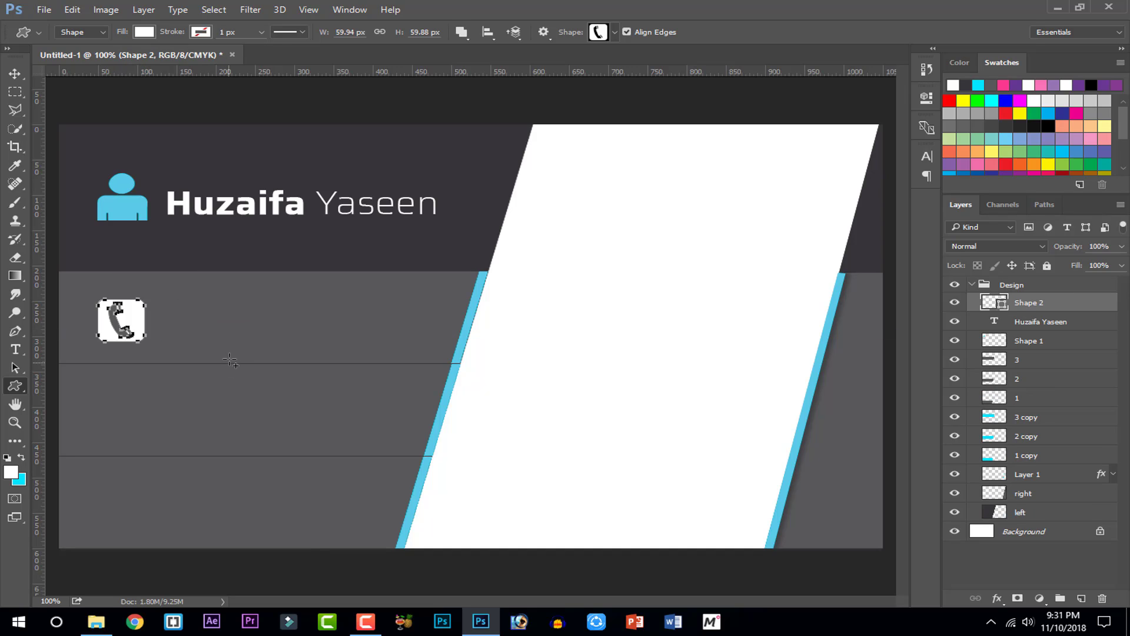
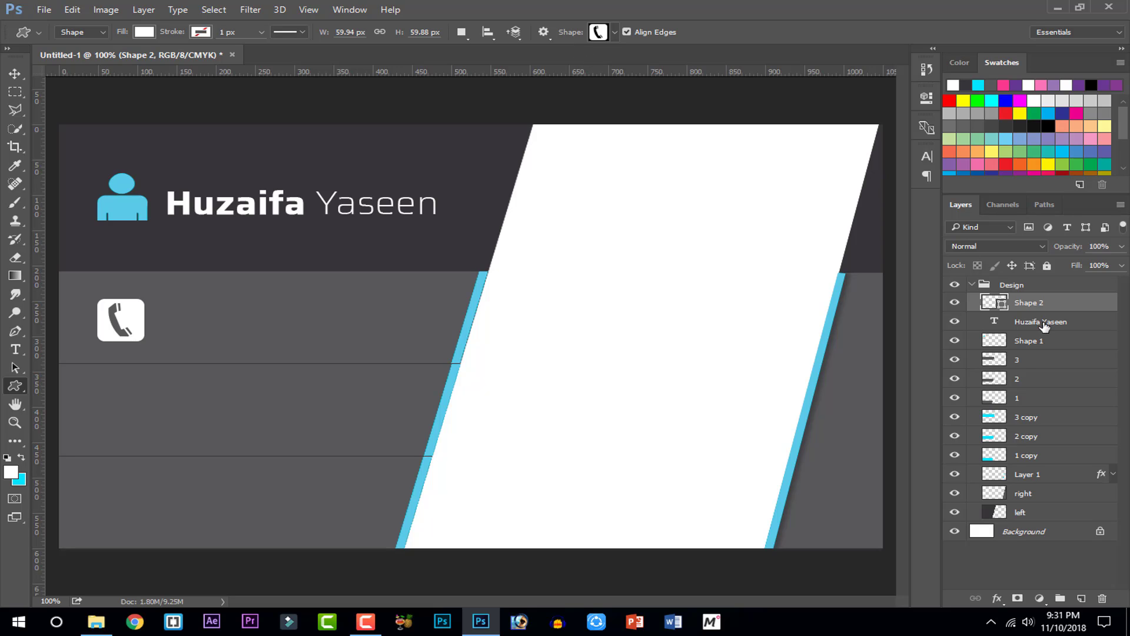
Move the person icon, name and phone icon layers out of Design and group them as 'Data'
shift+click(1036, 343)
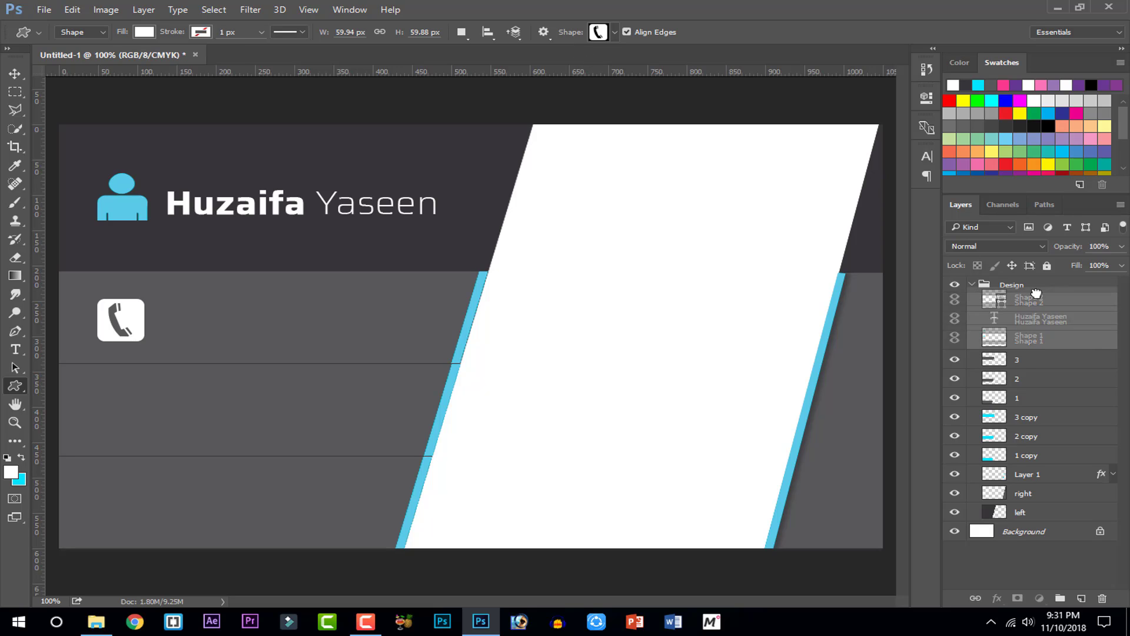
drag(1036, 306, 1035, 277)
click(972, 342)
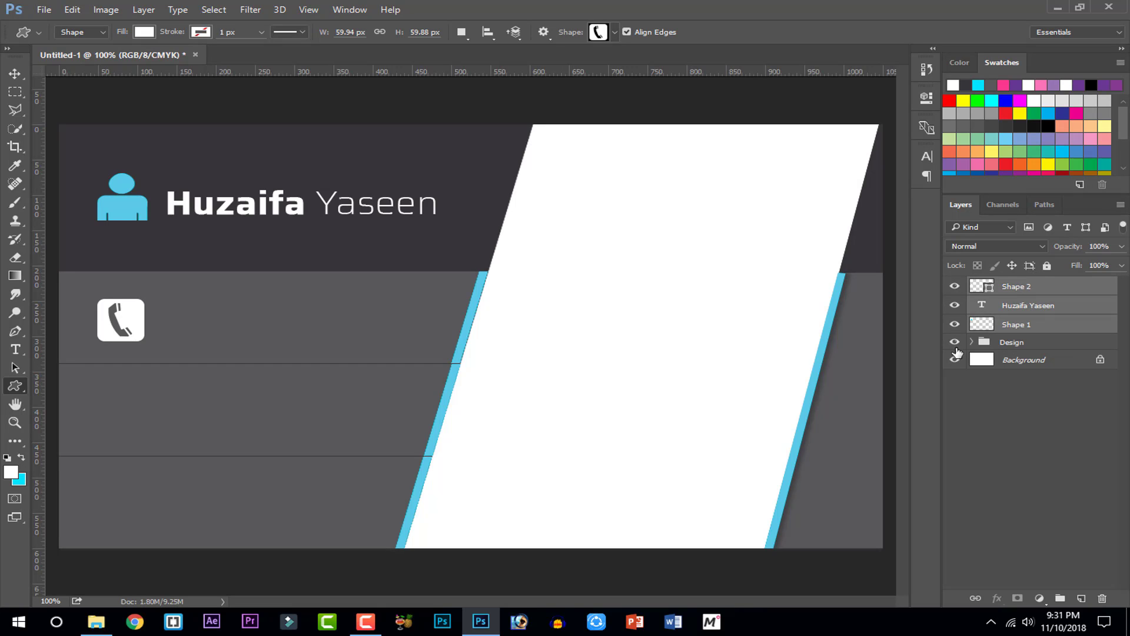
click(954, 342)
click(954, 342)
key(ctrl+g)
double_click(1013, 284)
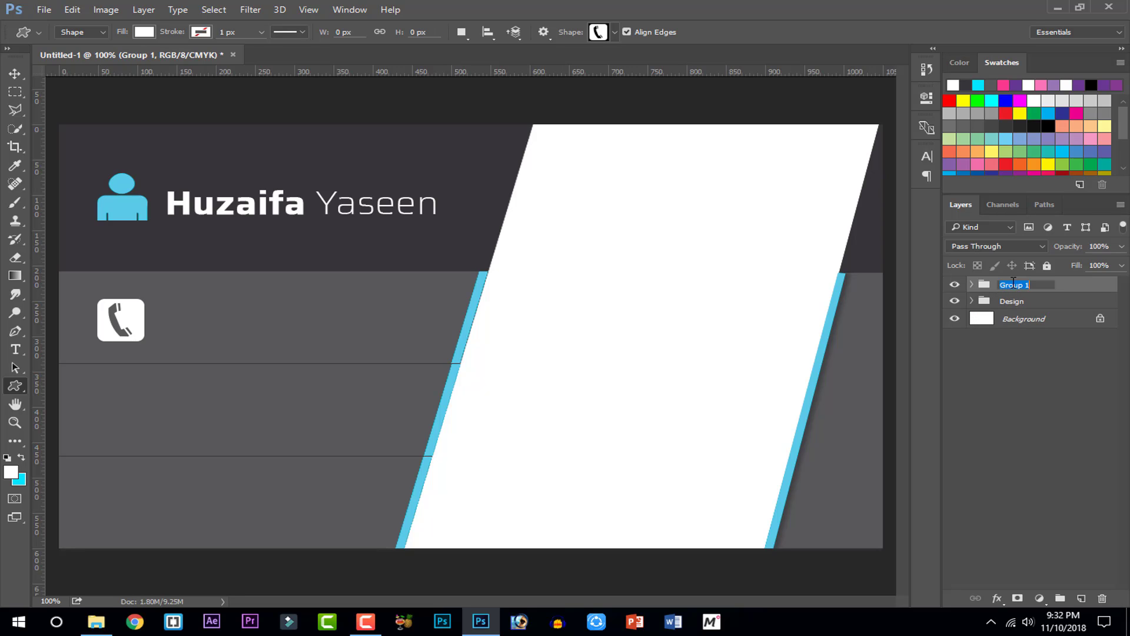
text(Data)
key(Return)
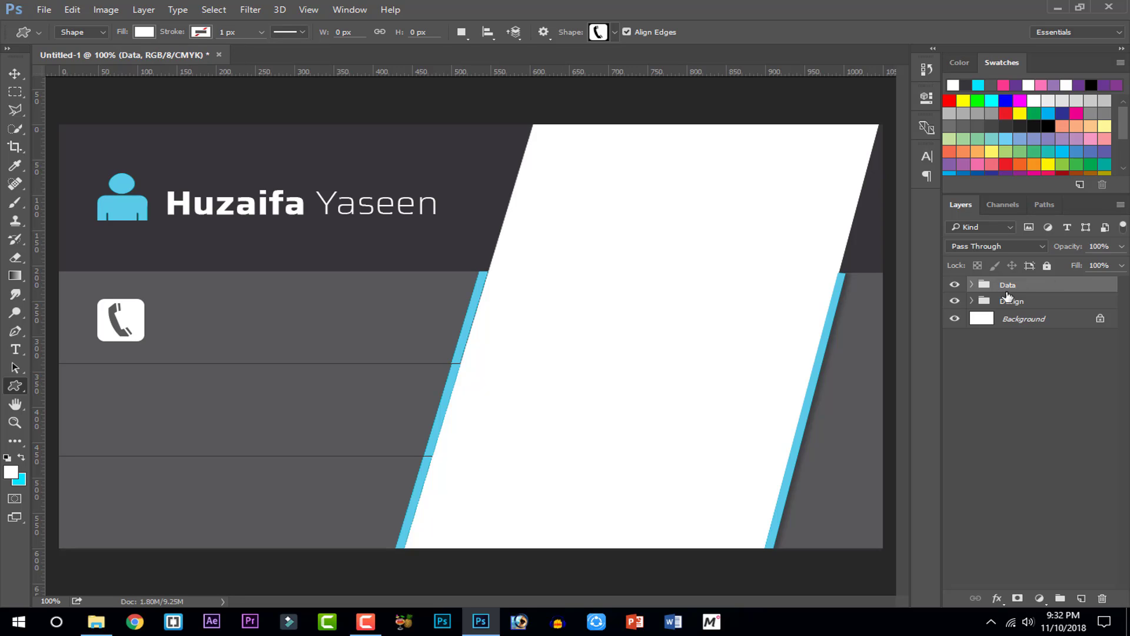
Rename the two icon layers inside Data to 'Man' and 'Phone'
click(972, 284)
click(1027, 307)
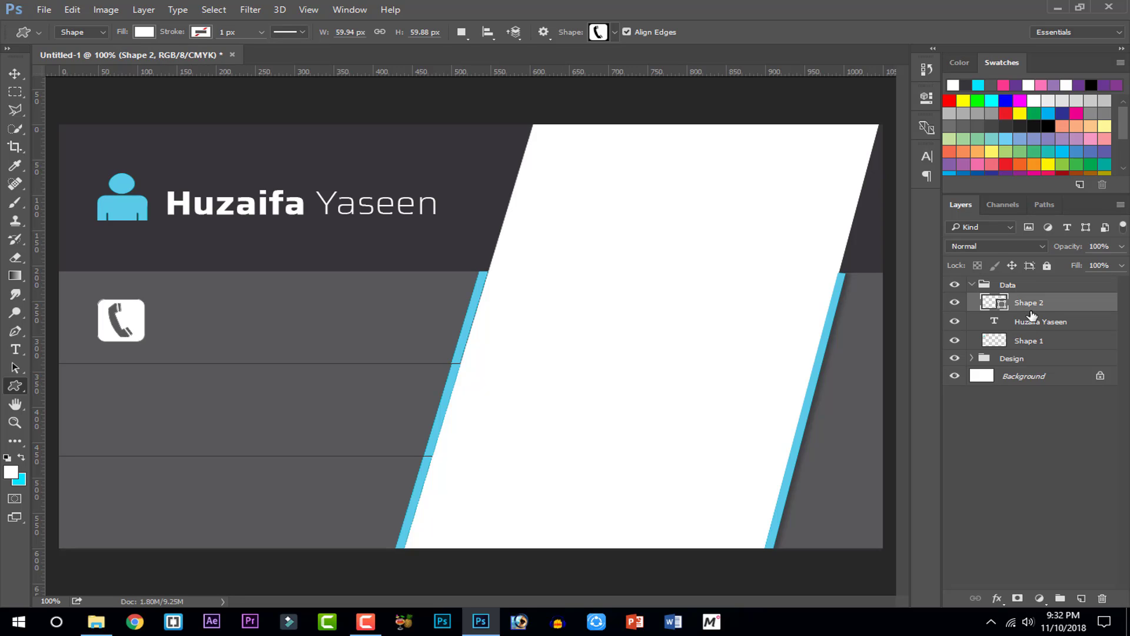
click(954, 303)
click(955, 303)
click(1030, 341)
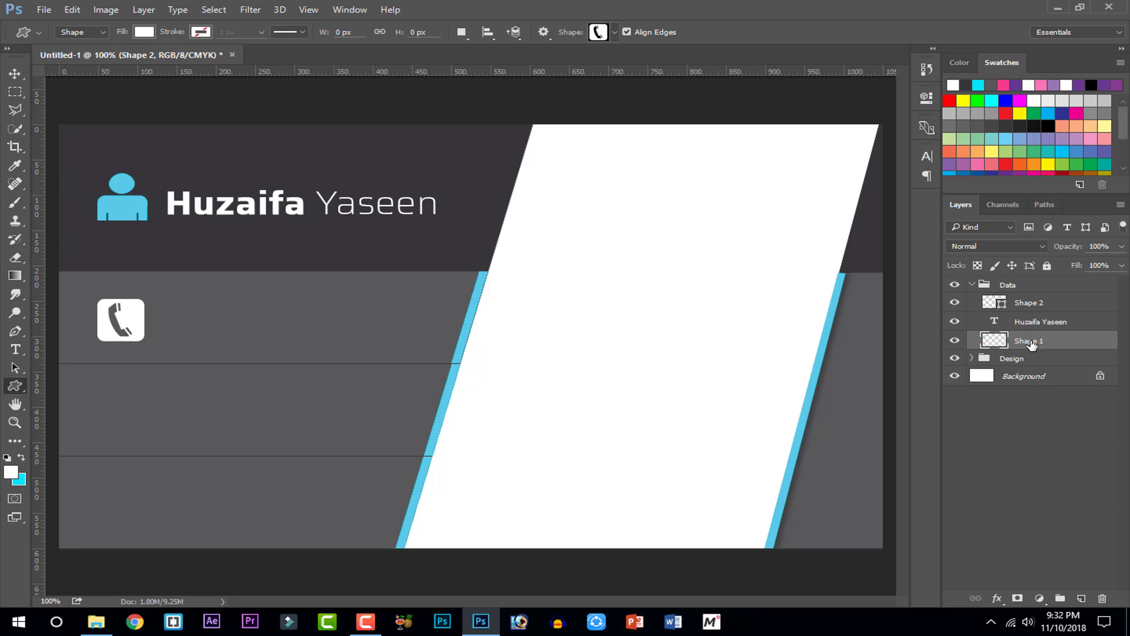
double_click(1031, 342)
text(Man)
key(Return)
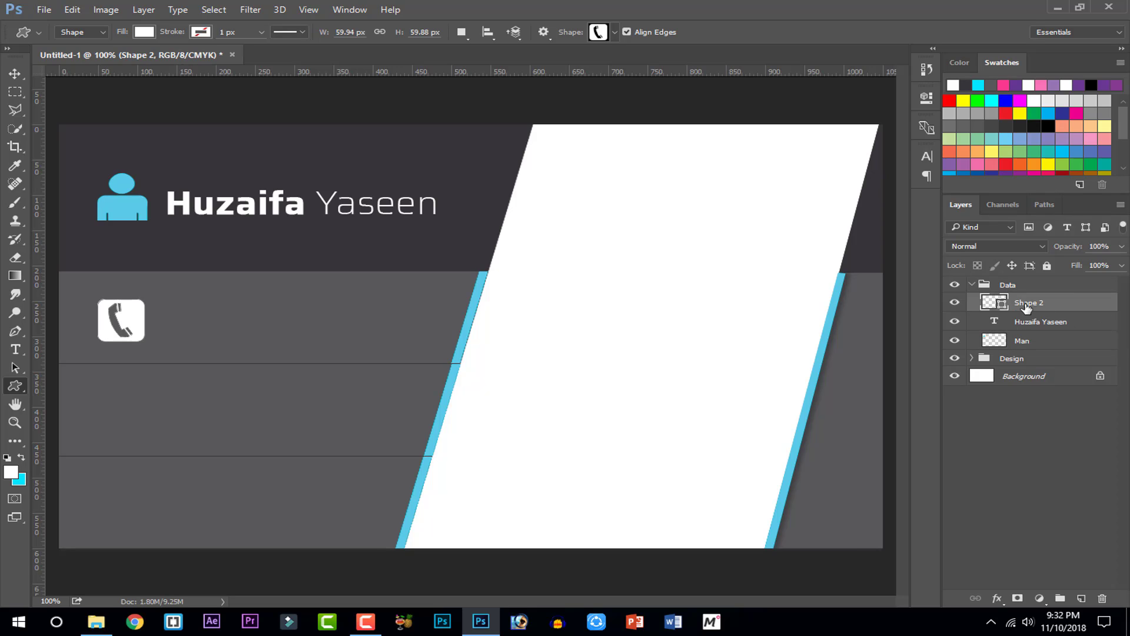
click(1027, 303)
double_click(1027, 303)
text(Phone)
key(Return)
click(16, 349)
click(168, 327)
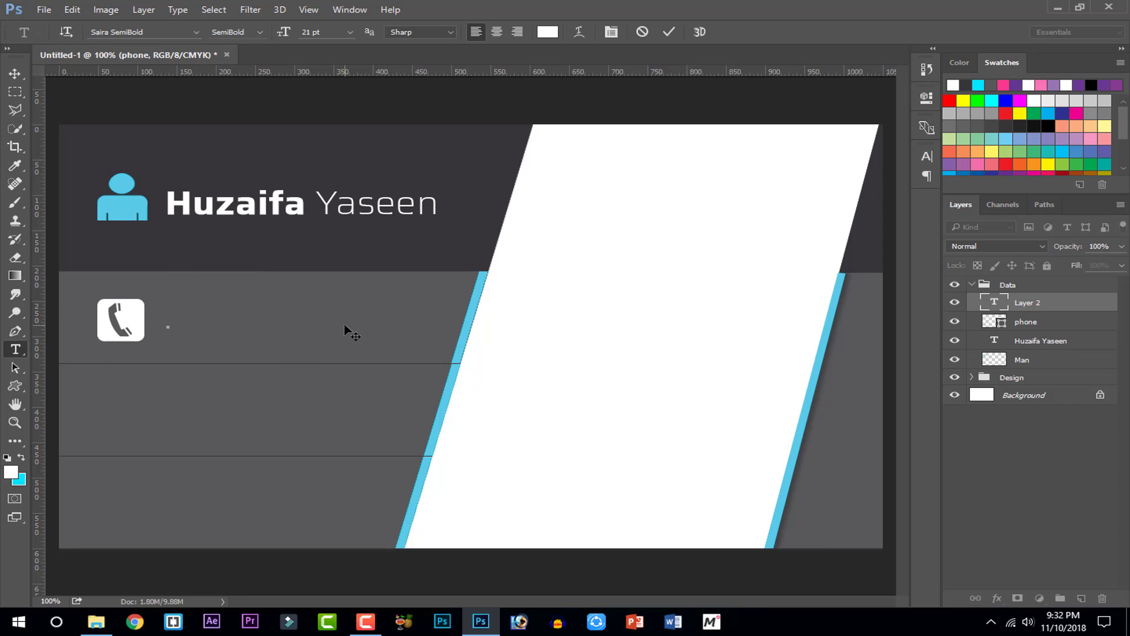
text(0300)
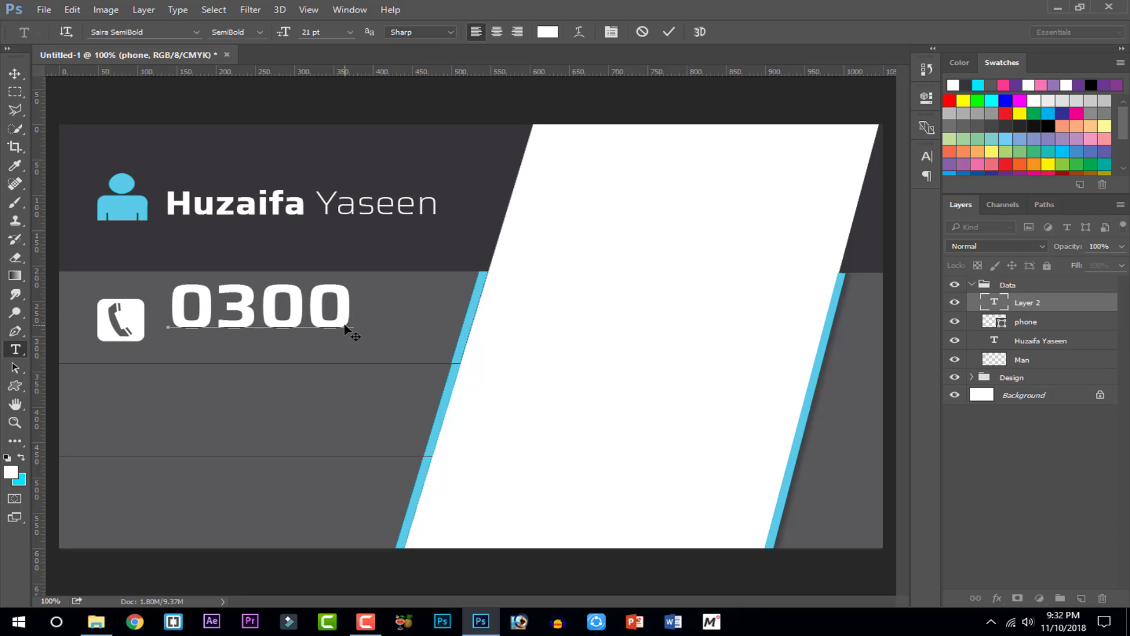
text(-123)
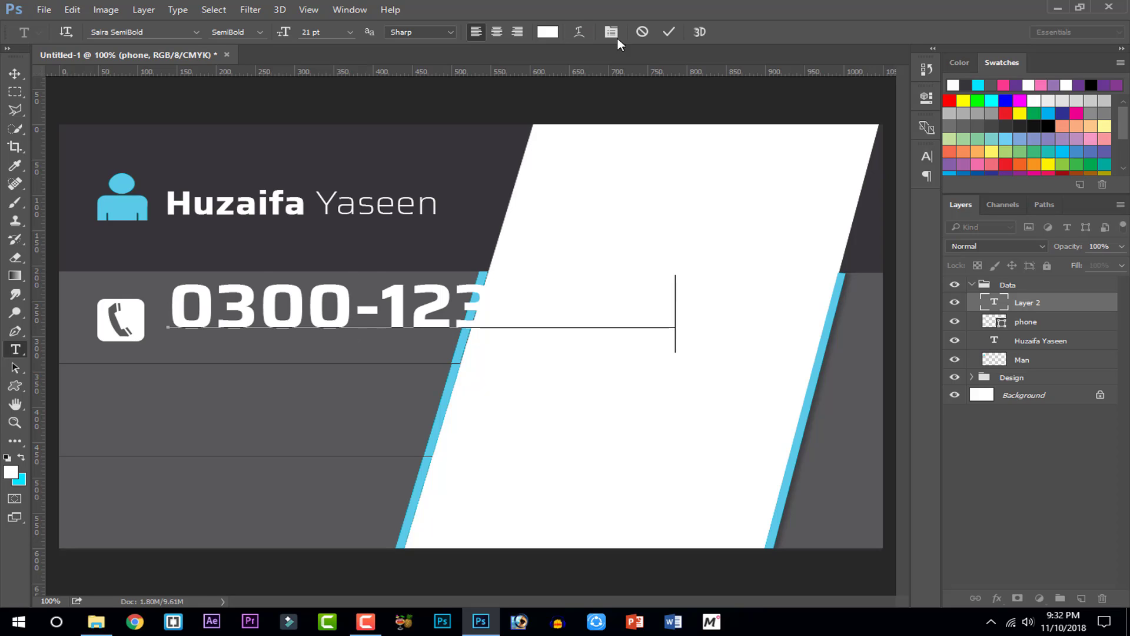
click(667, 31)
key(ctrl+t)
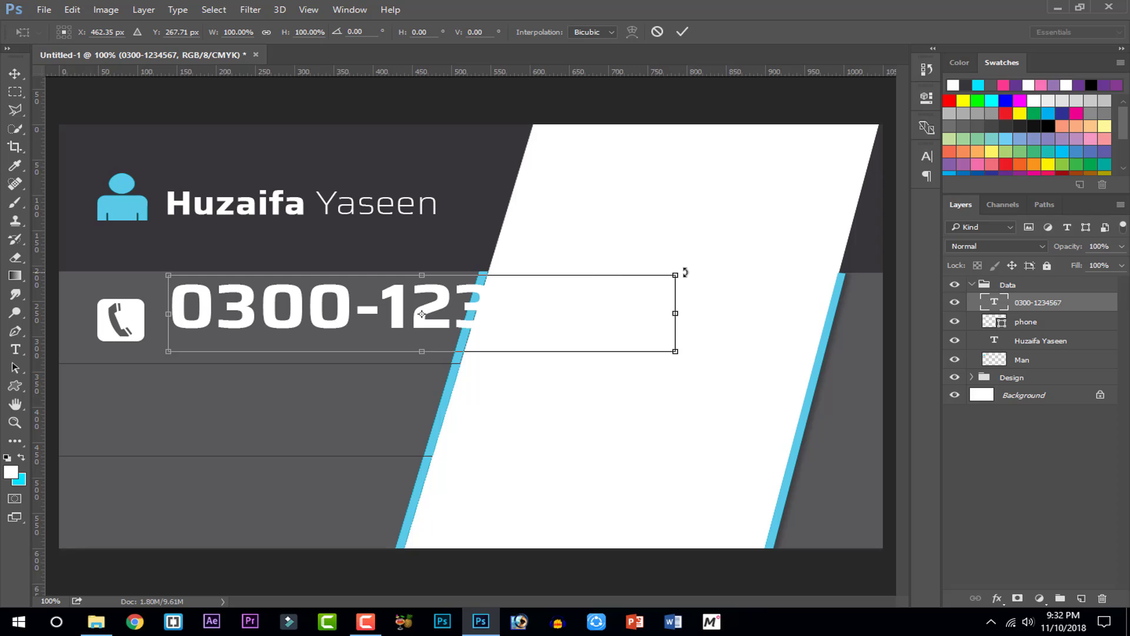
drag(673, 275, 353, 343)
click(682, 31)
Duplicate the phone number line and move the copy just above the original
key(t)
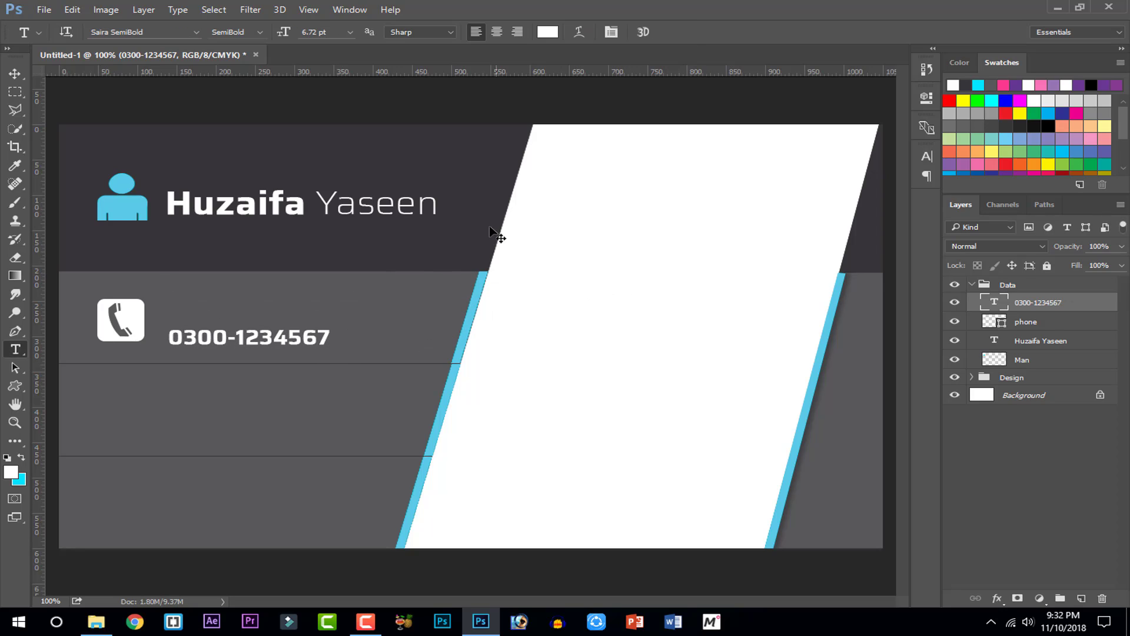
key(ctrl+j)
click(299, 345)
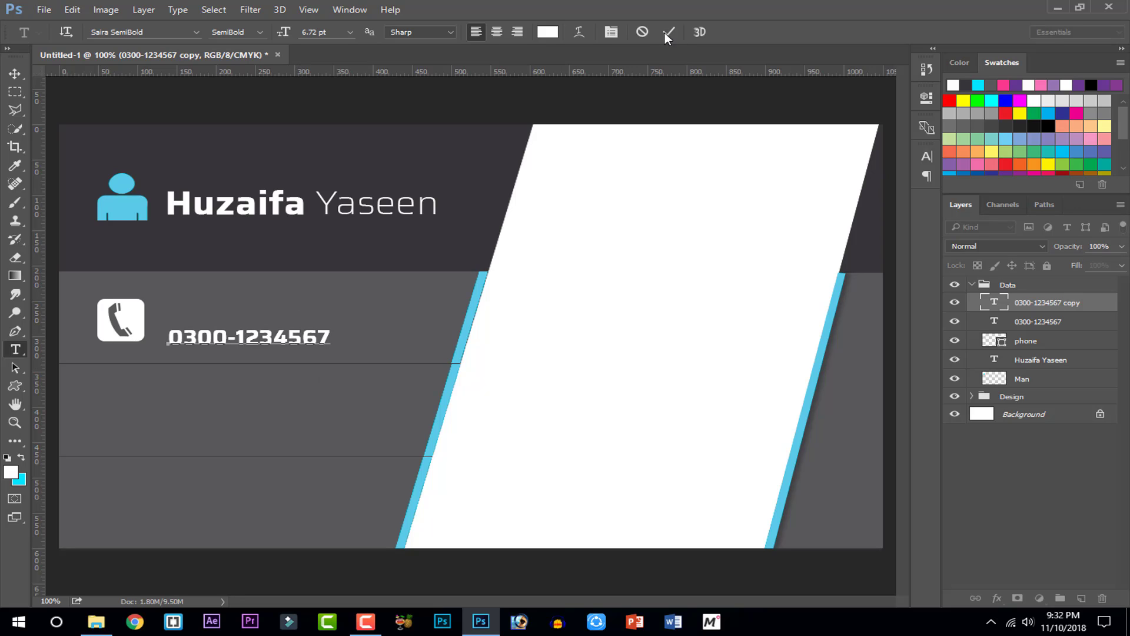
click(668, 33)
key(v)
drag(185, 342, 185, 315)
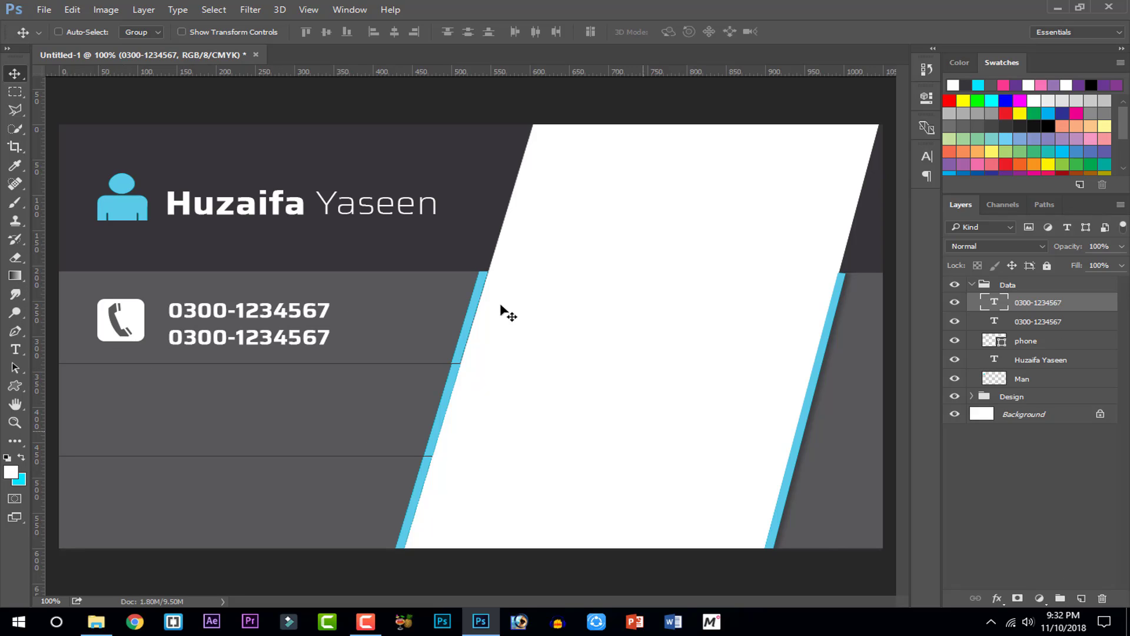
Draw a white house custom shape on a new layer below the phone numbers
click(1080, 598)
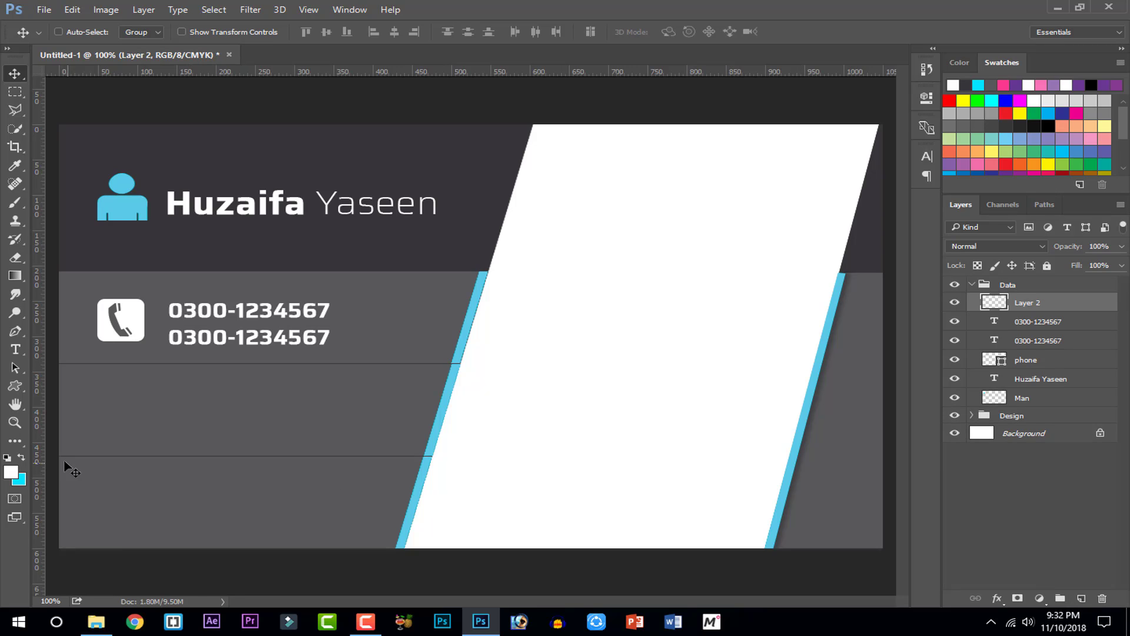
click(18, 385)
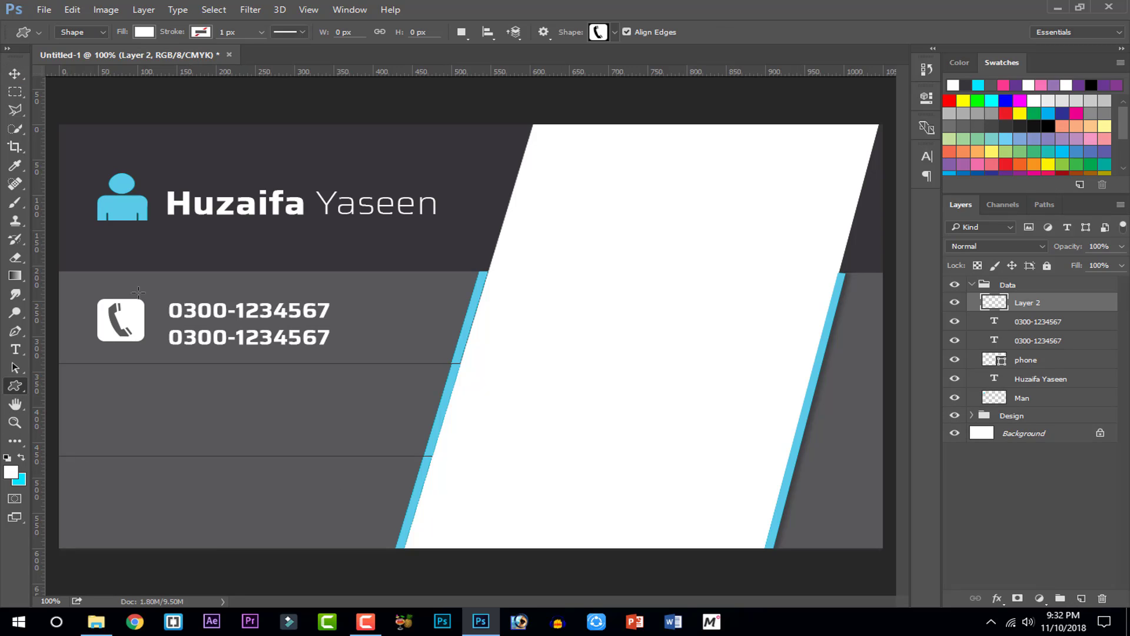
click(596, 33)
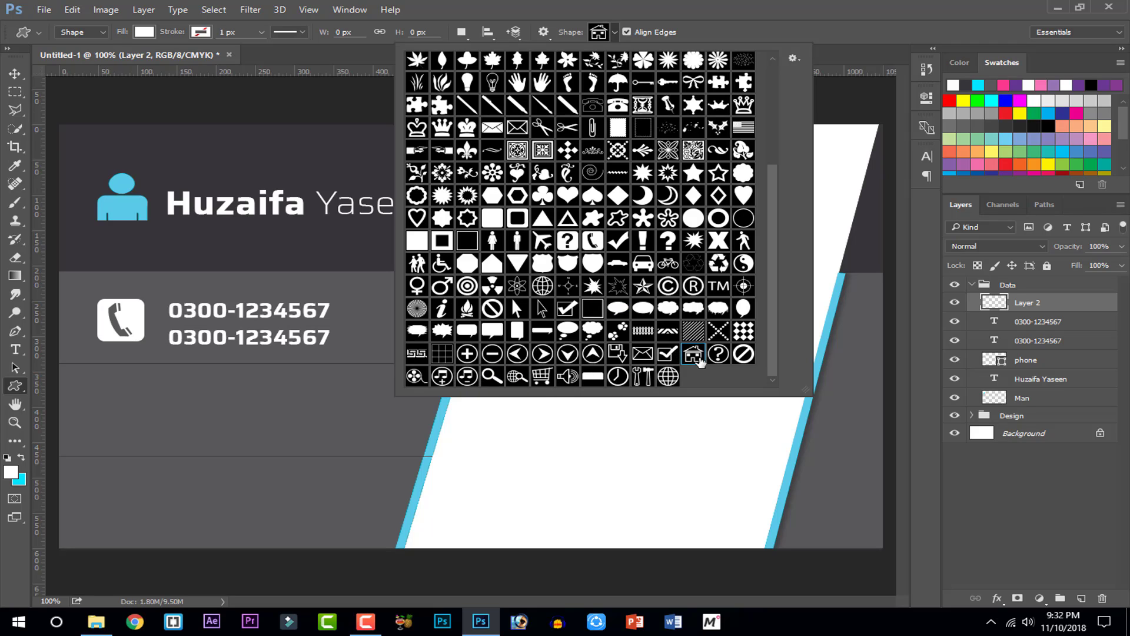
click(695, 355)
scroll(120, 407, up, 1)
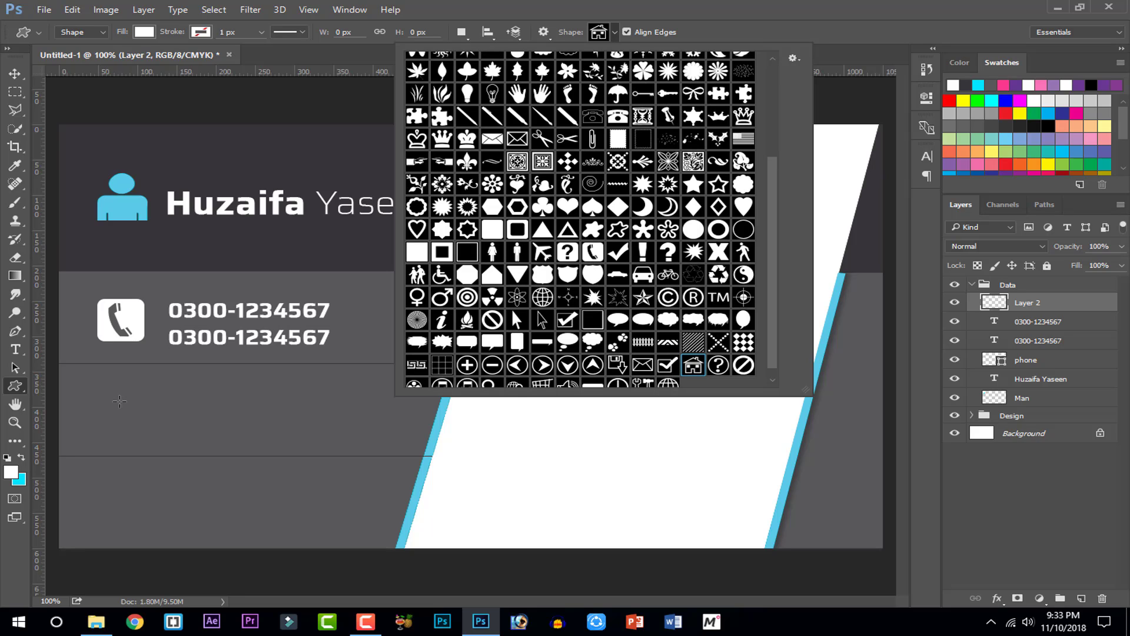
drag(102, 398, 156, 445)
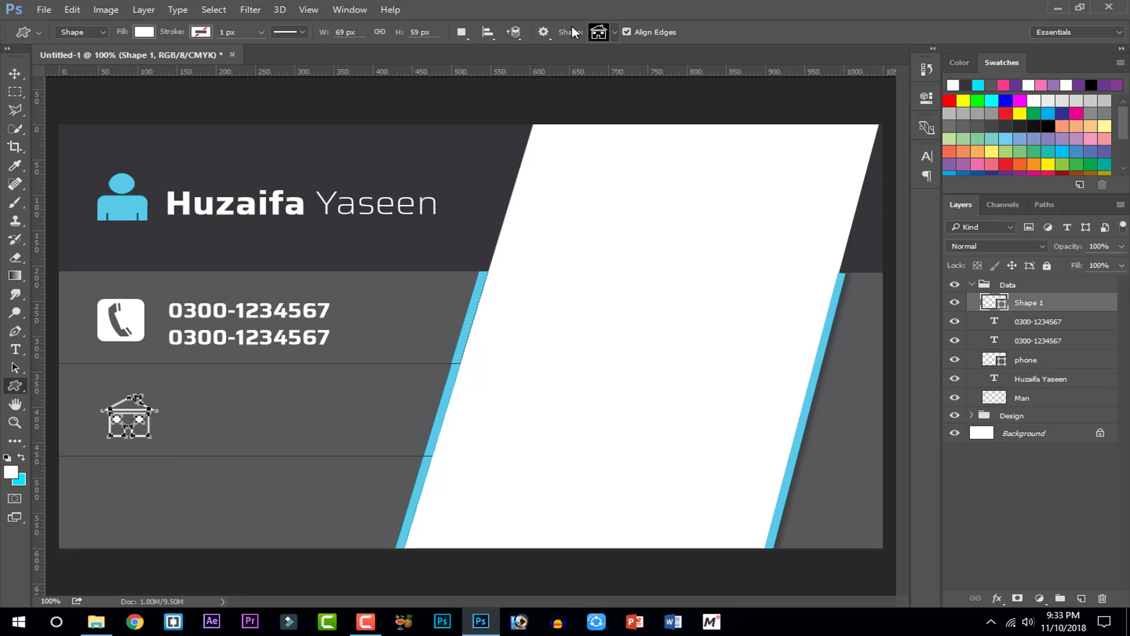
key(Return)
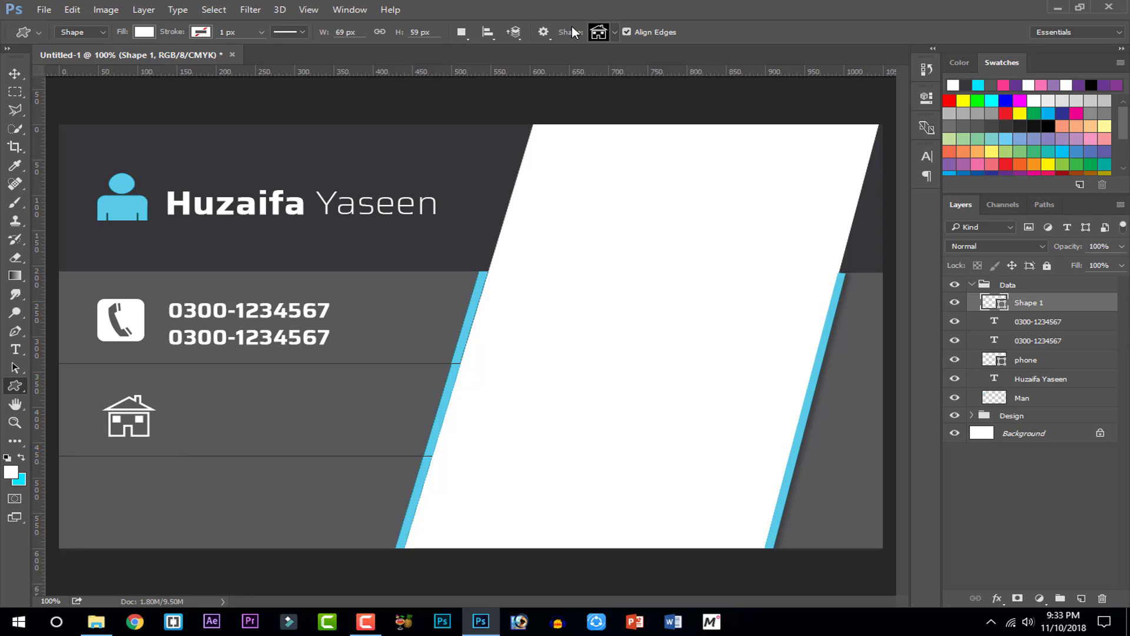
Line the house up under the phone icon and add a vertical guide along the icons
click(15, 73)
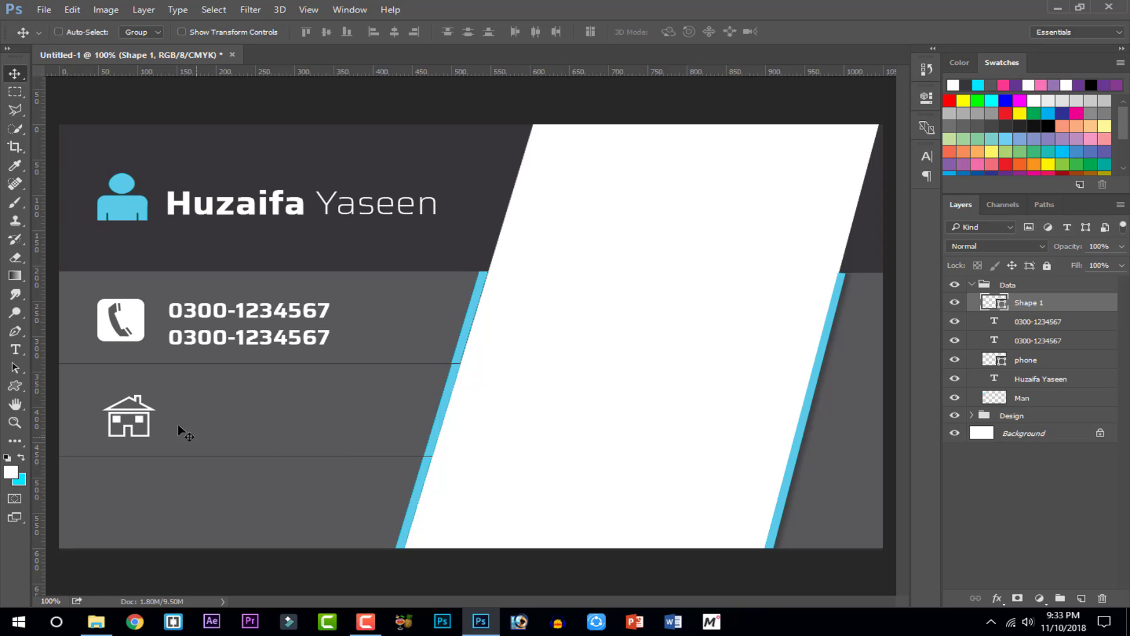
drag(136, 430, 140, 428)
drag(41, 318, 97, 330)
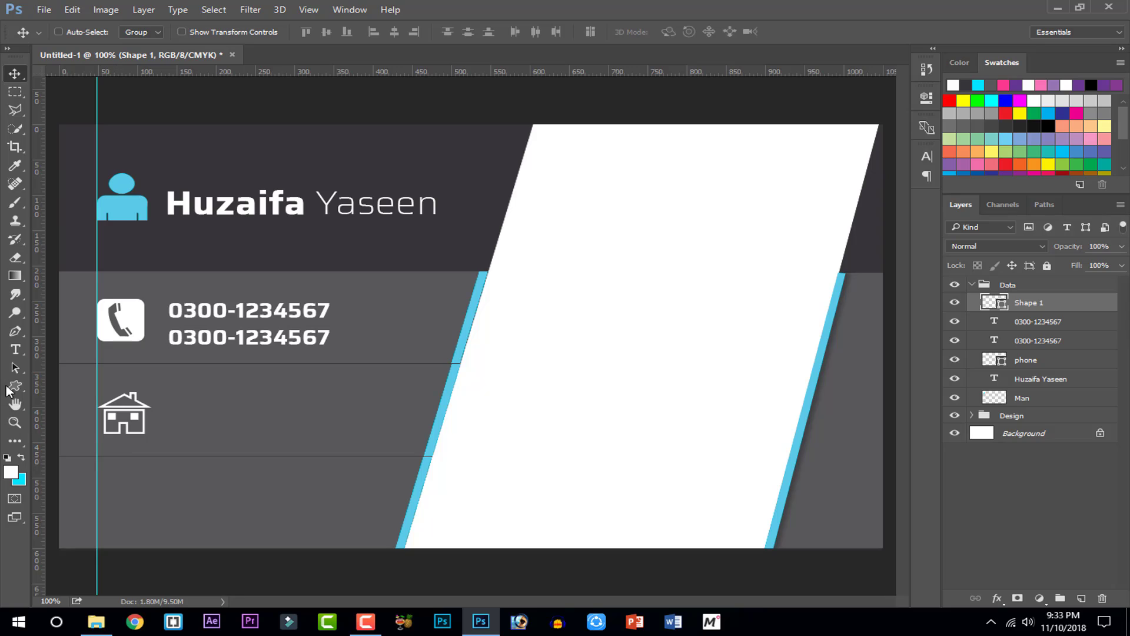
Type 'Punjab, Pakistan' beside the house icon and shrink it to about 41% to match the numbers
click(15, 349)
click(177, 422)
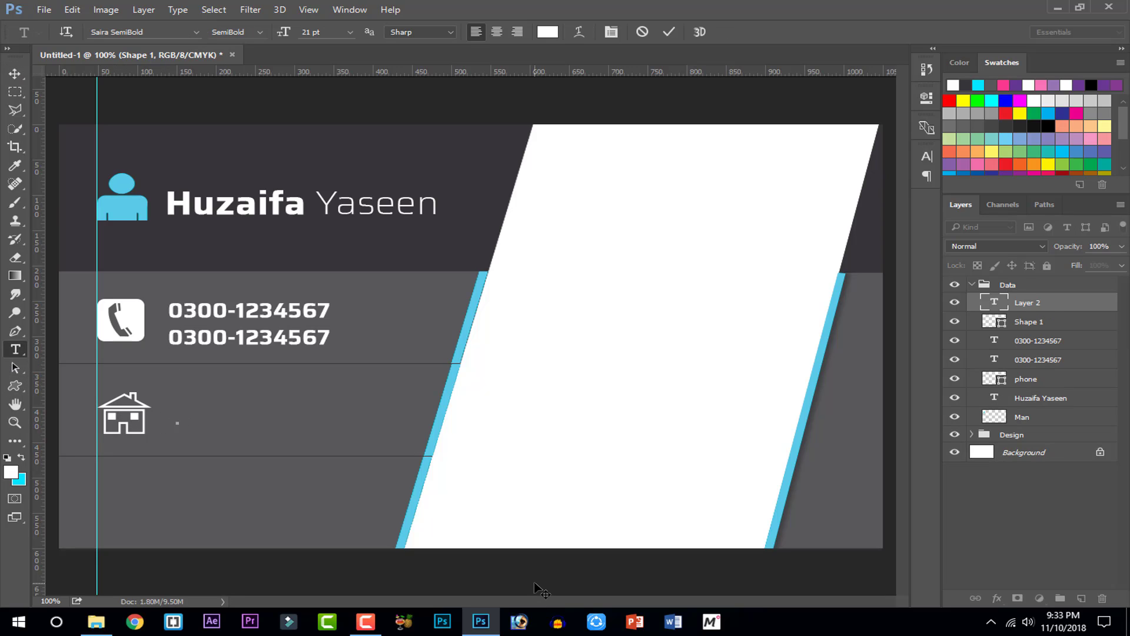
text(P)
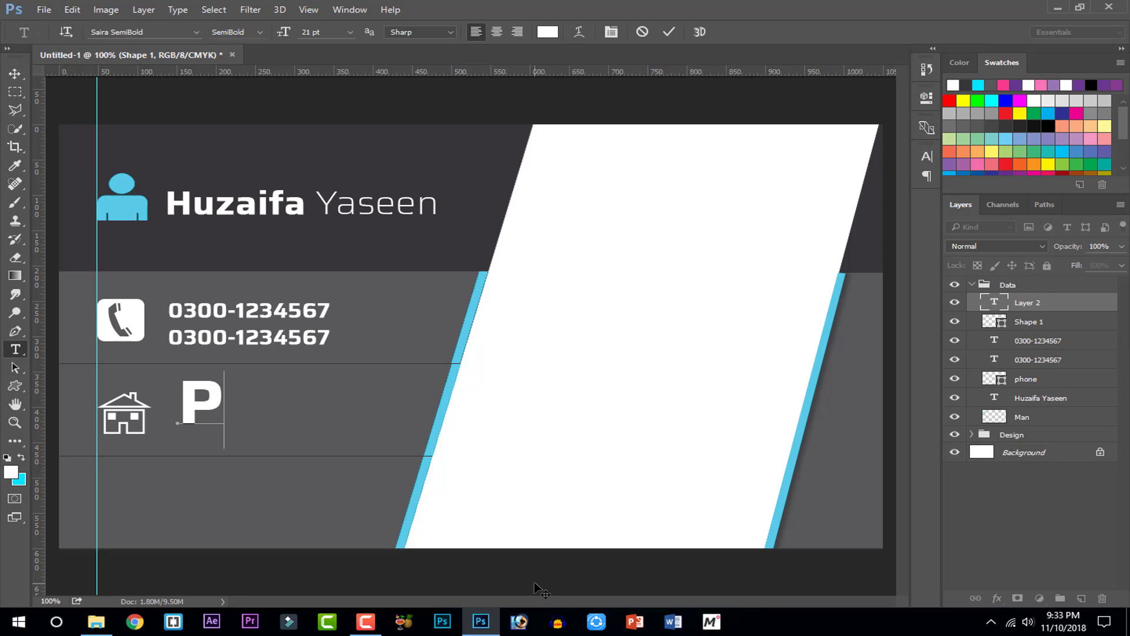
text(unjab)
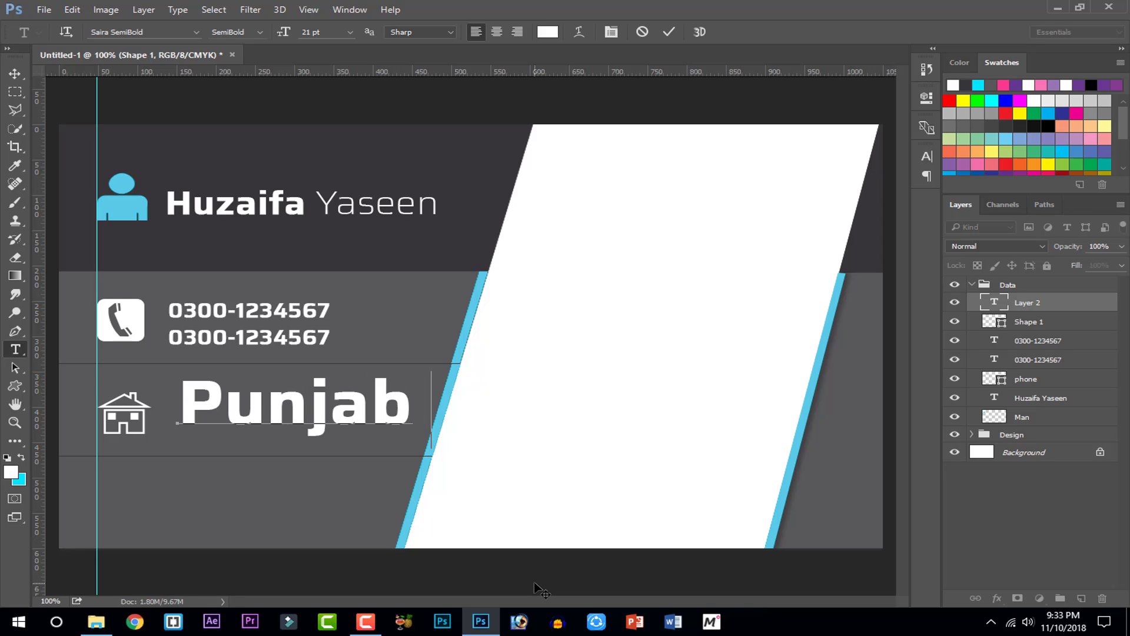
text(, Pakistan)
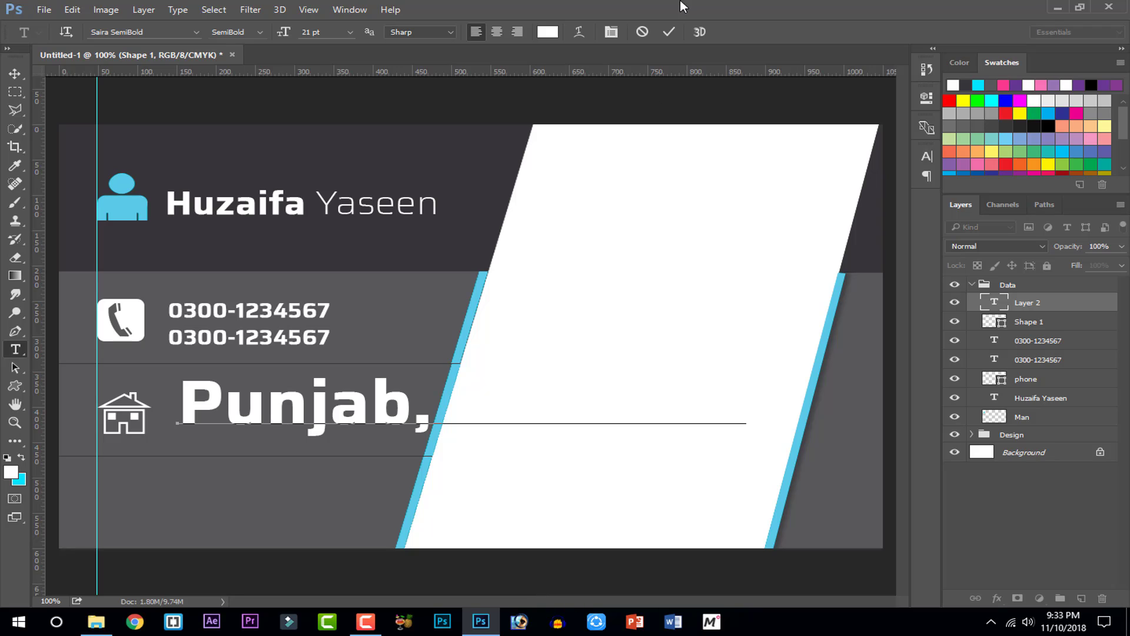
click(669, 32)
key(ctrl+t)
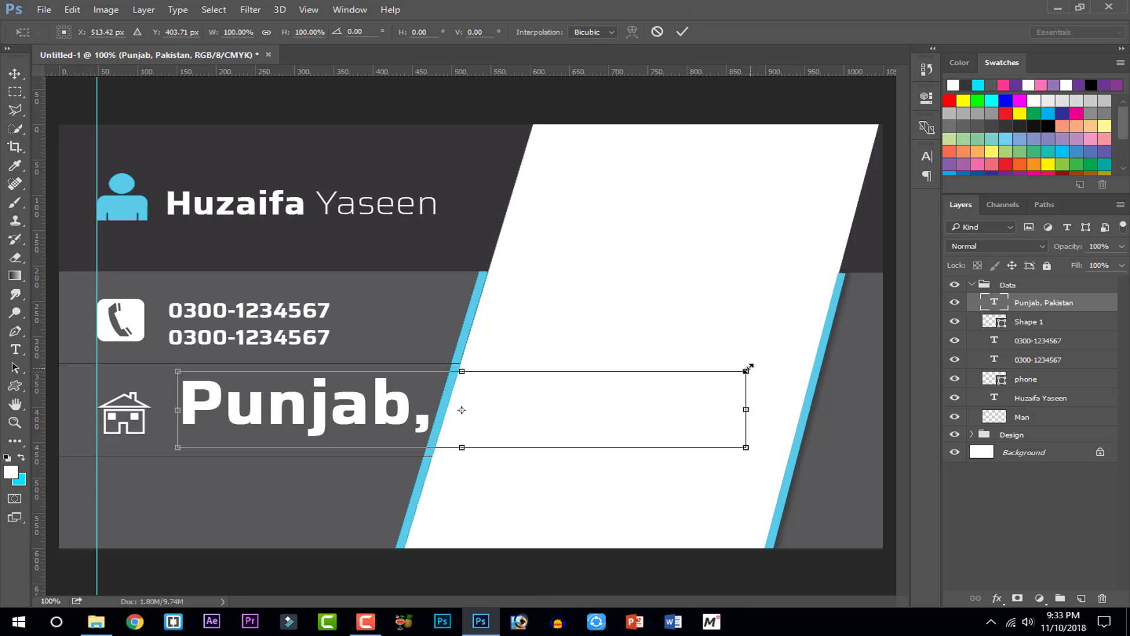
drag(748, 368, 348, 424)
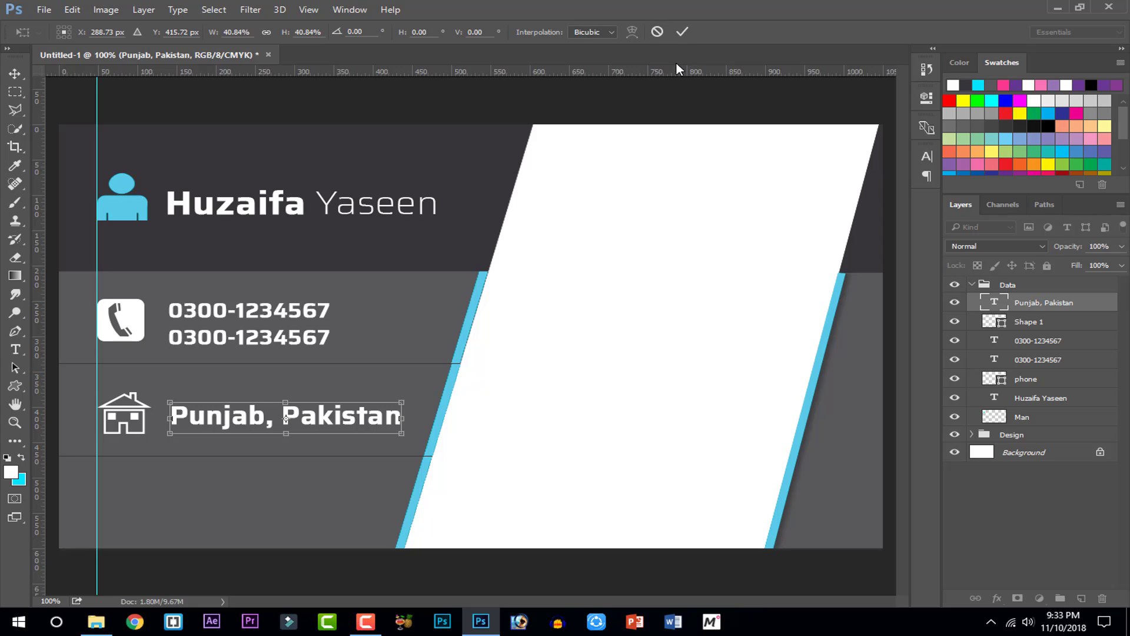
click(682, 32)
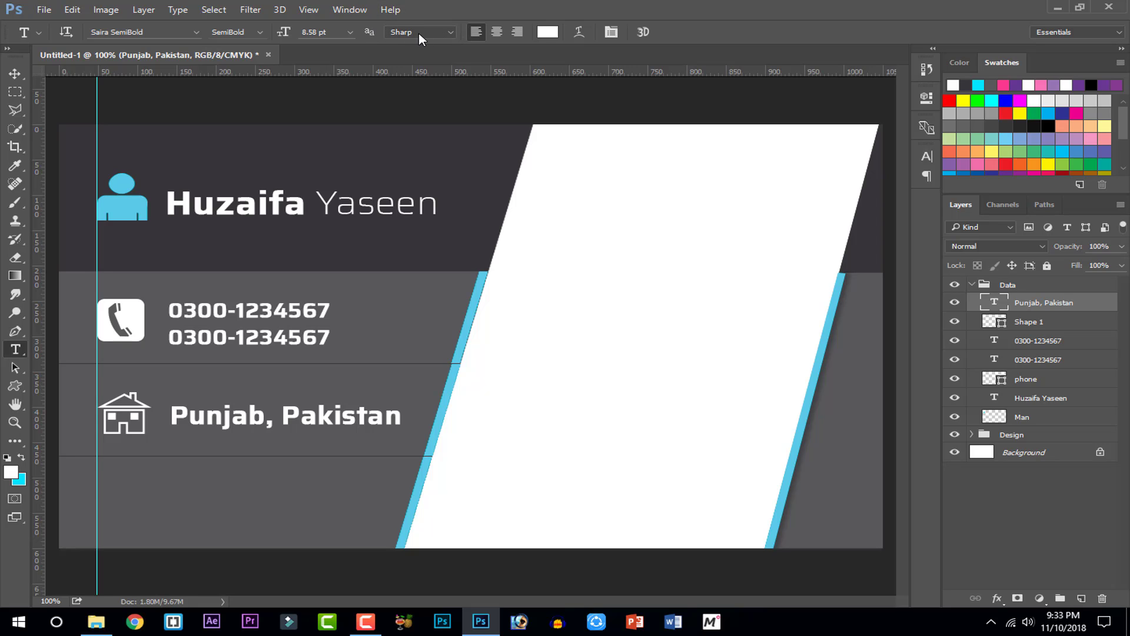
Draw a plain globe custom shape in the fourth row of the card
click(15, 385)
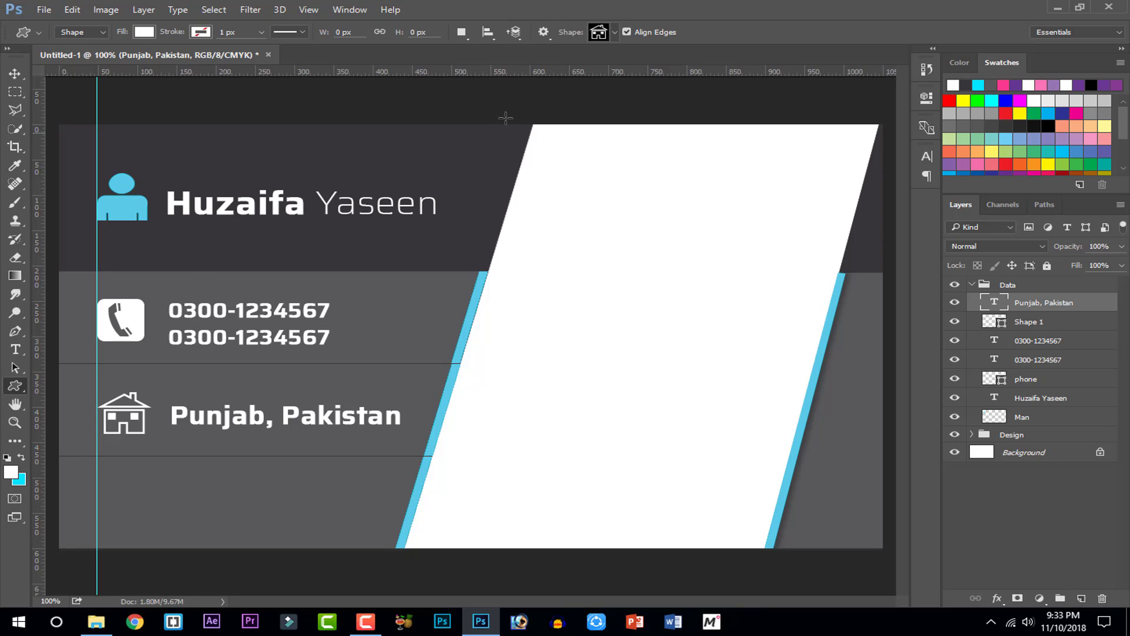
click(616, 31)
scroll(648, 294, down, 1)
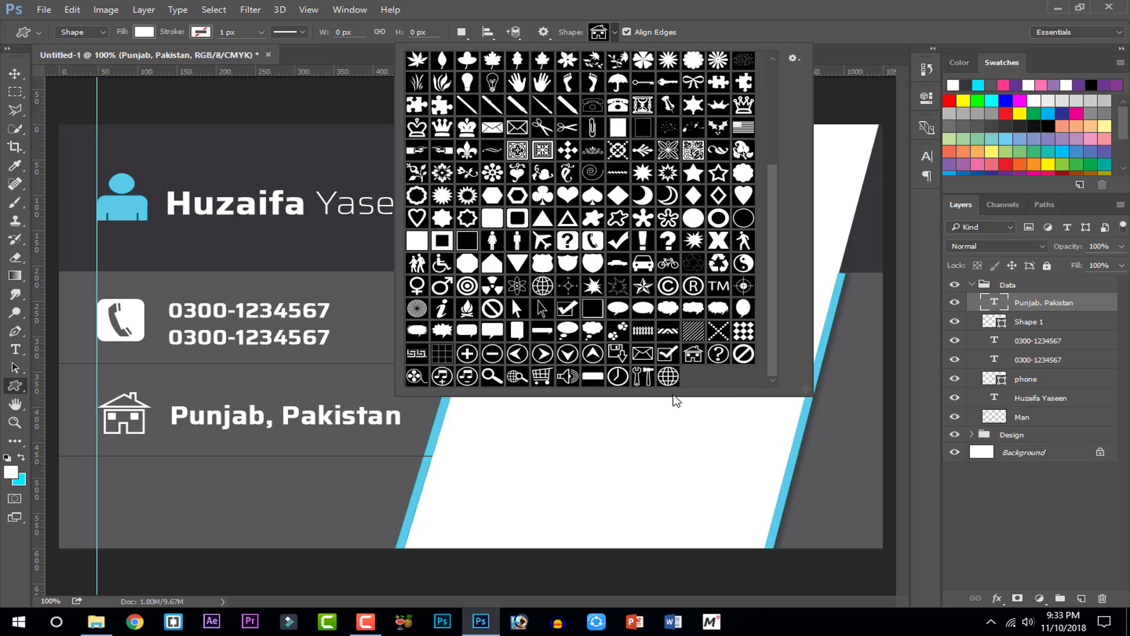
click(668, 375)
click(517, 377)
click(669, 376)
drag(104, 486, 150, 533)
key(ctrl+Return)
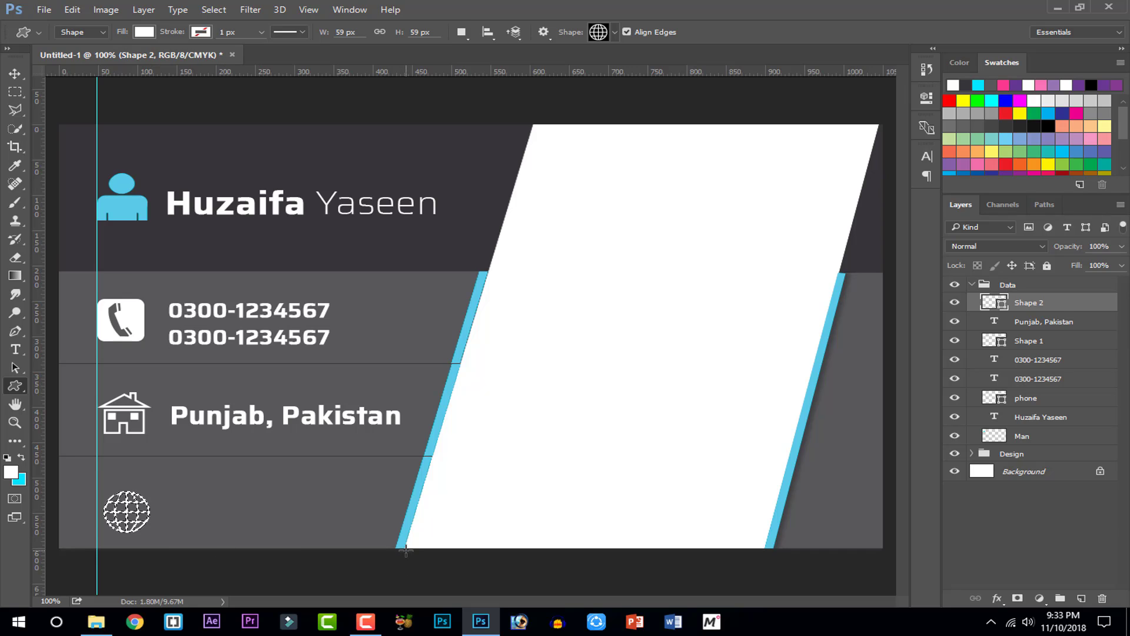
key(ctrl+d)
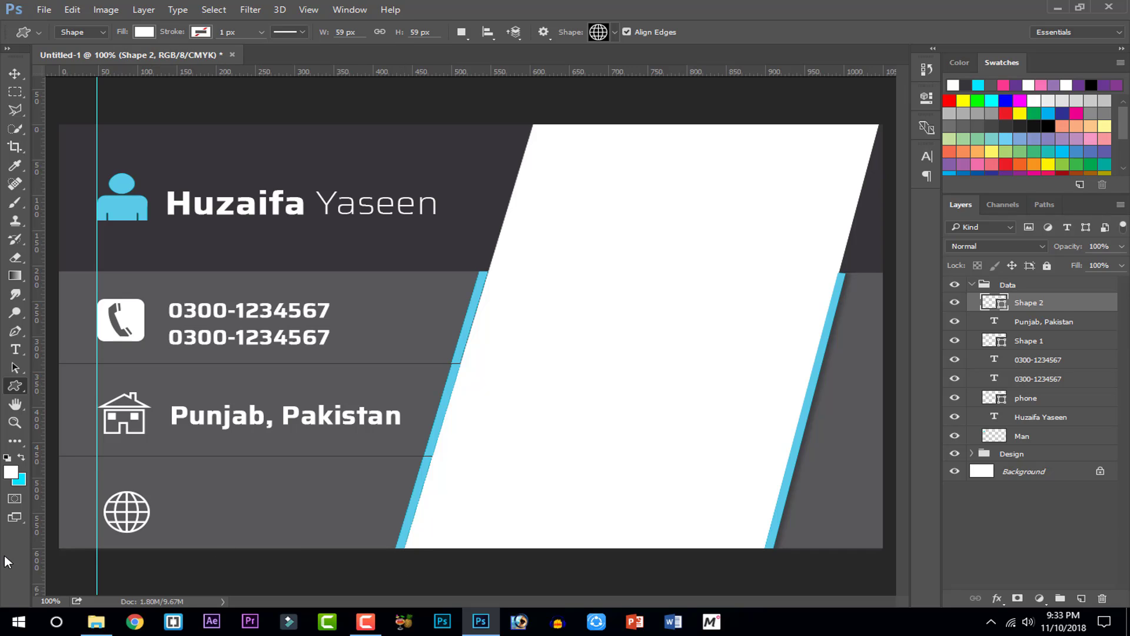
Nudge and drag the globe into alignment beneath the house icon
key(v)
key(Up)
key(Up)
key(Up)
key(Up)
key(Up)
key(Up)
key(Up)
key(Up)
key(Up)
key(Up)
key(Up)
key(Up)
key(Left)
key(Left)
key(Left)
key(Left)
key(Left)
key(Left)
key(Left)
key(Left)
key(Left)
key(Left)
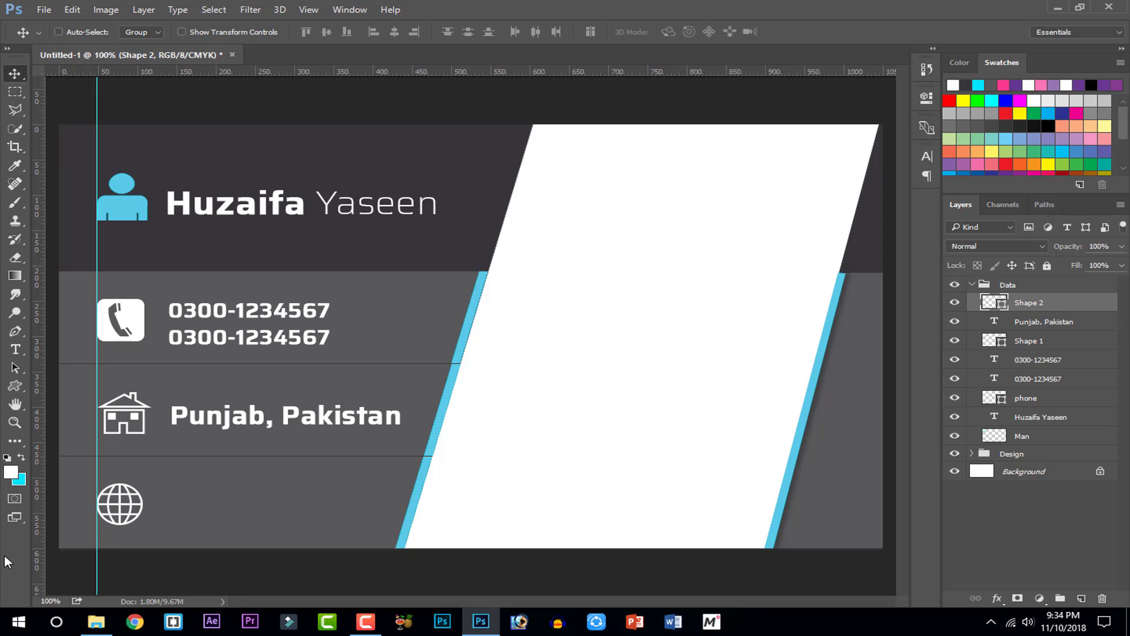
key(Down)
key(Down)
key(Down)
key(Down)
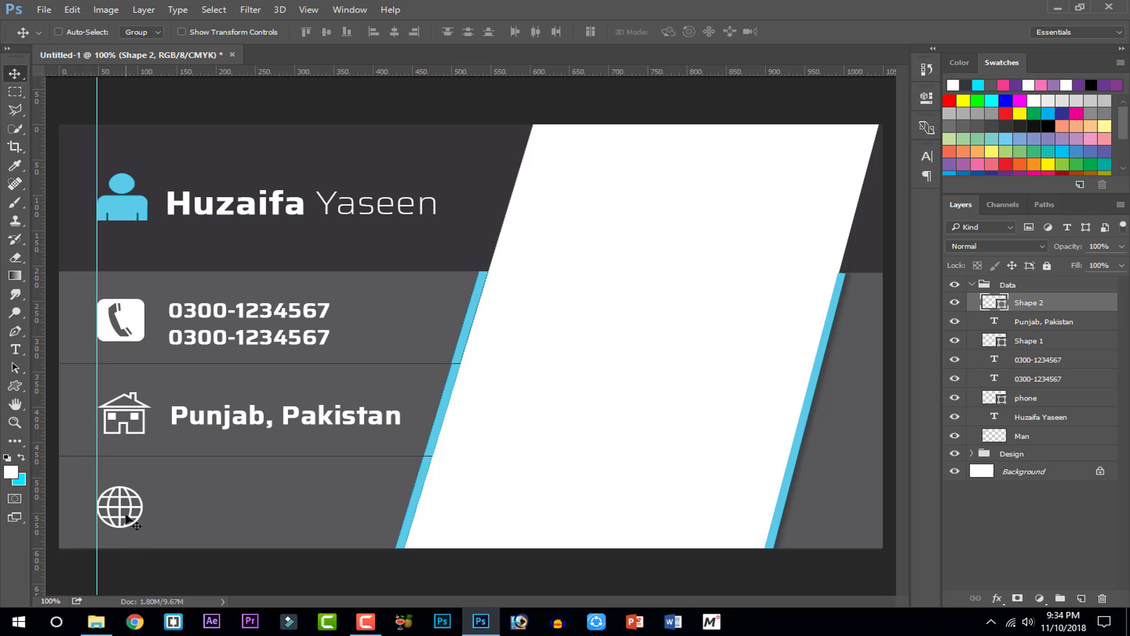
drag(126, 511, 126, 506)
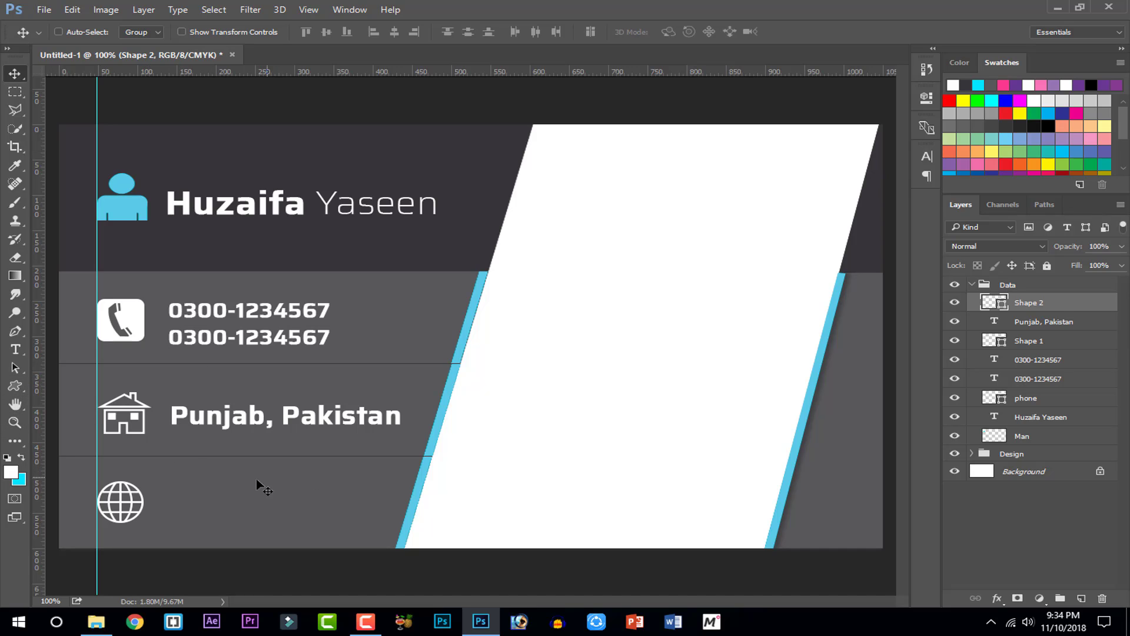
click(15, 349)
click(163, 506)
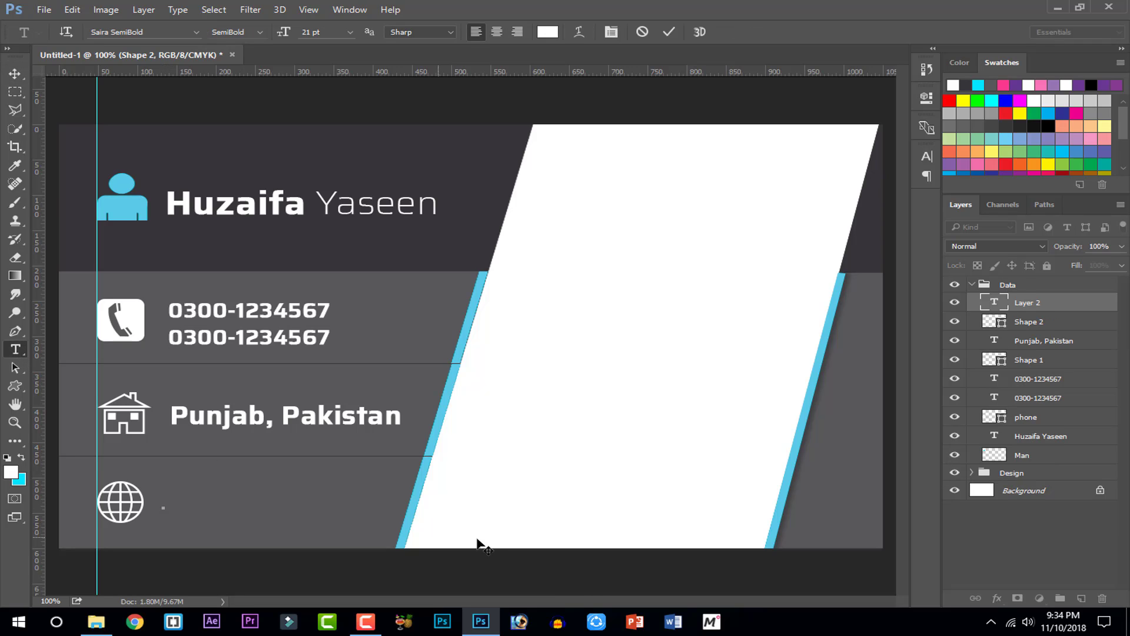
text(www.go)
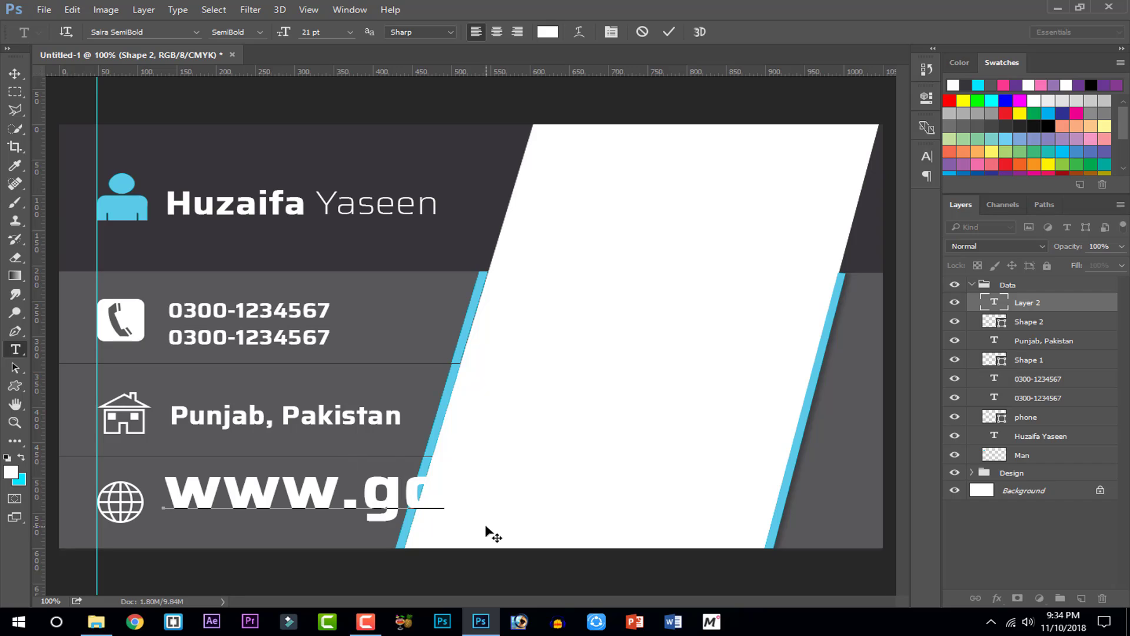
text(ogle.com)
click(669, 33)
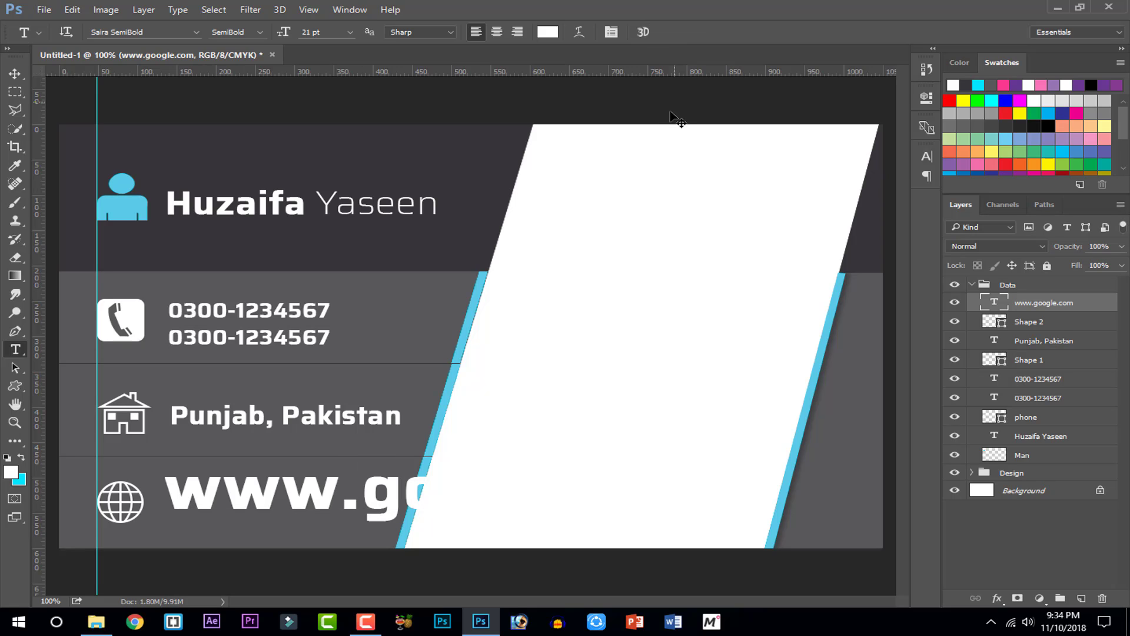
key(ctrl+t)
drag(746, 456, 357, 509)
Restyle the website line as Saira ExtraLight and shrink it further to 5.55 pt
triple_click(307, 506)
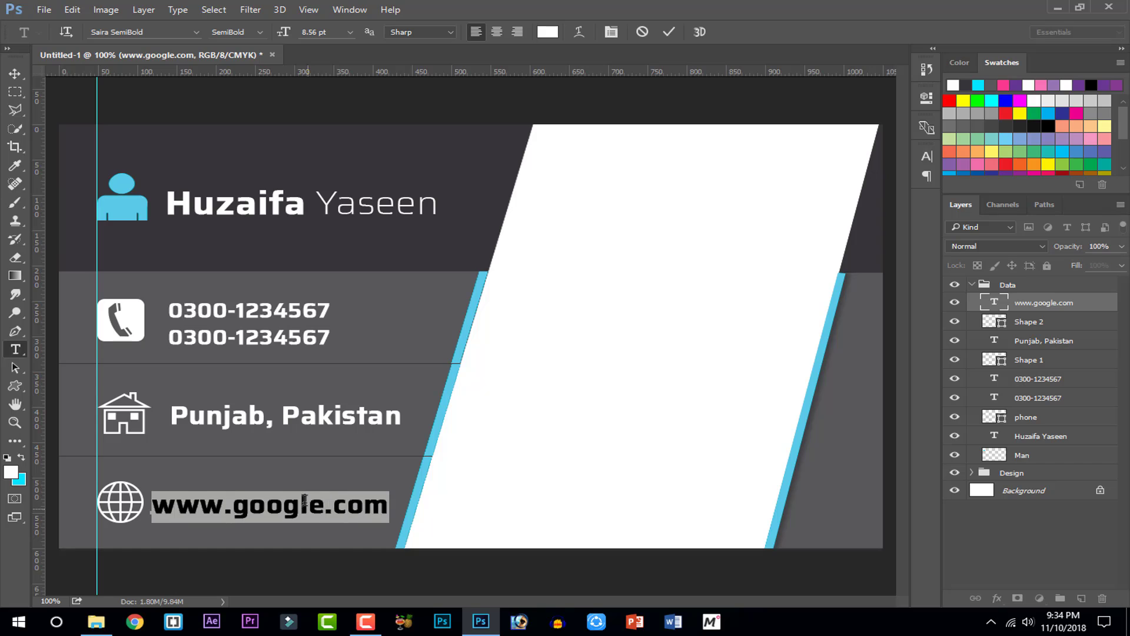
click(262, 33)
click(259, 45)
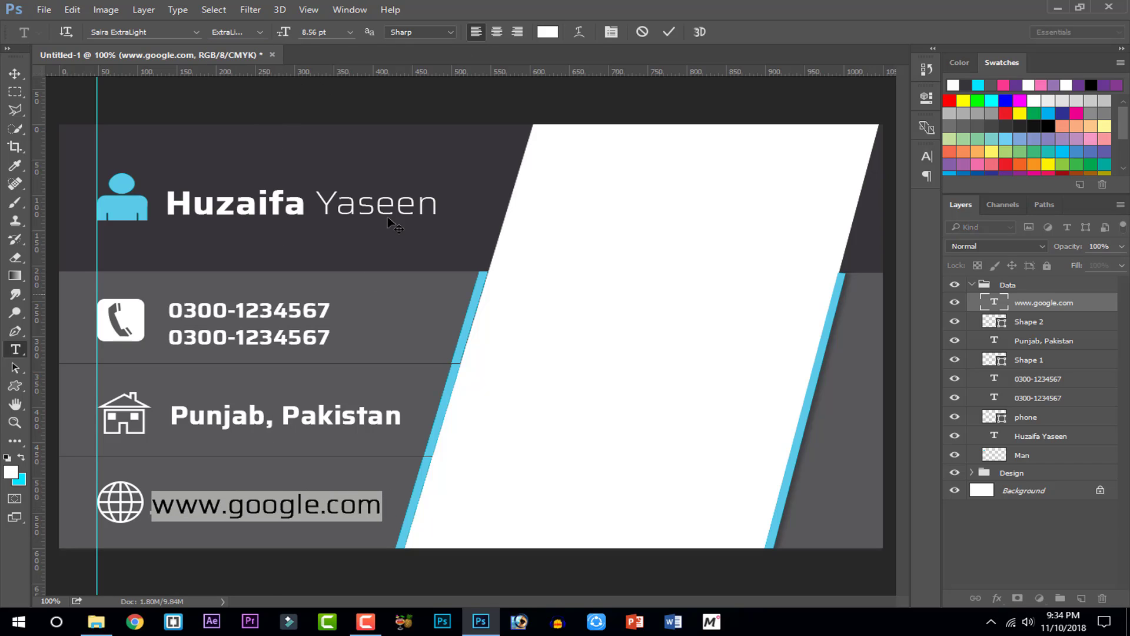
click(669, 33)
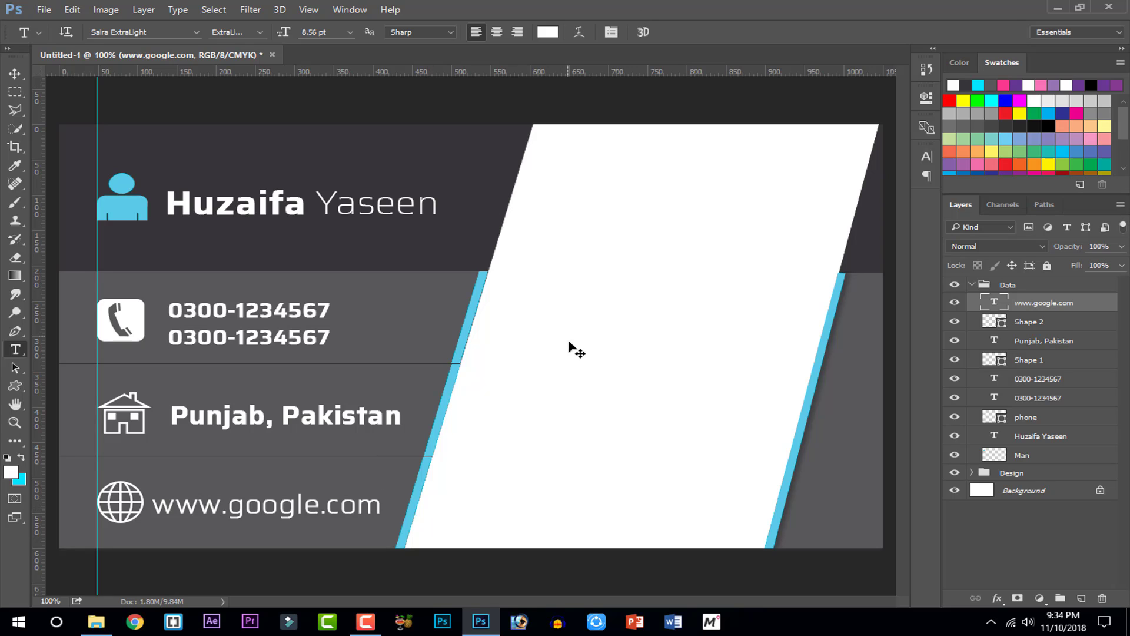
key(ctrl+t)
drag(383, 522, 272, 506)
Make 'Punjab, Pakistan' Saira ExtraLight at 5.31 pt, aligned with the website line
click(677, 32)
key(t)
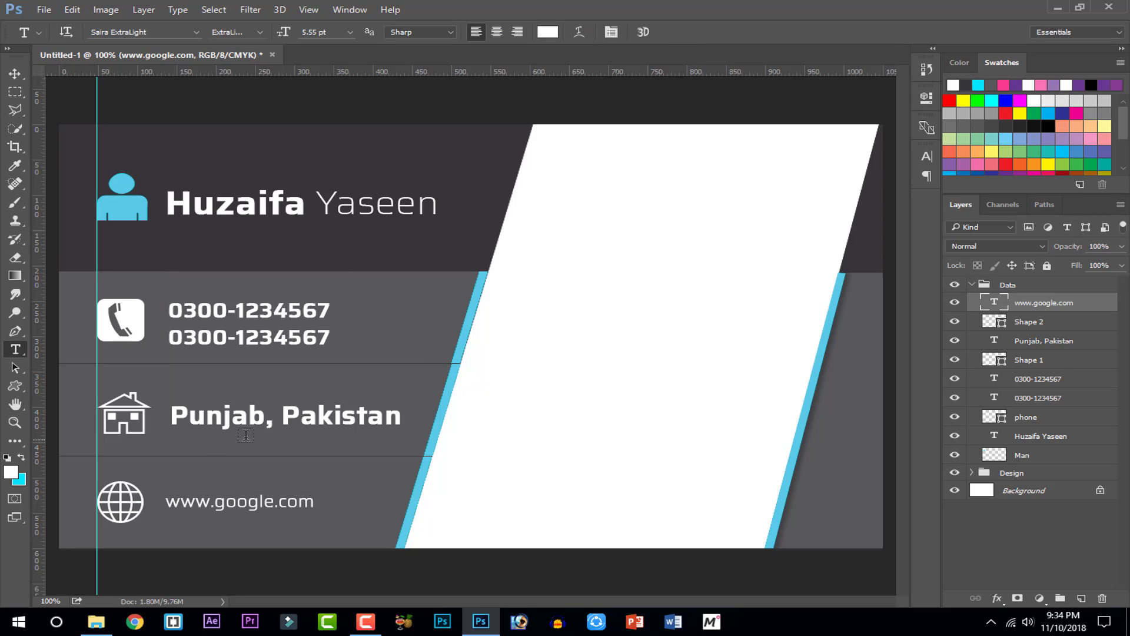
triple_click(252, 419)
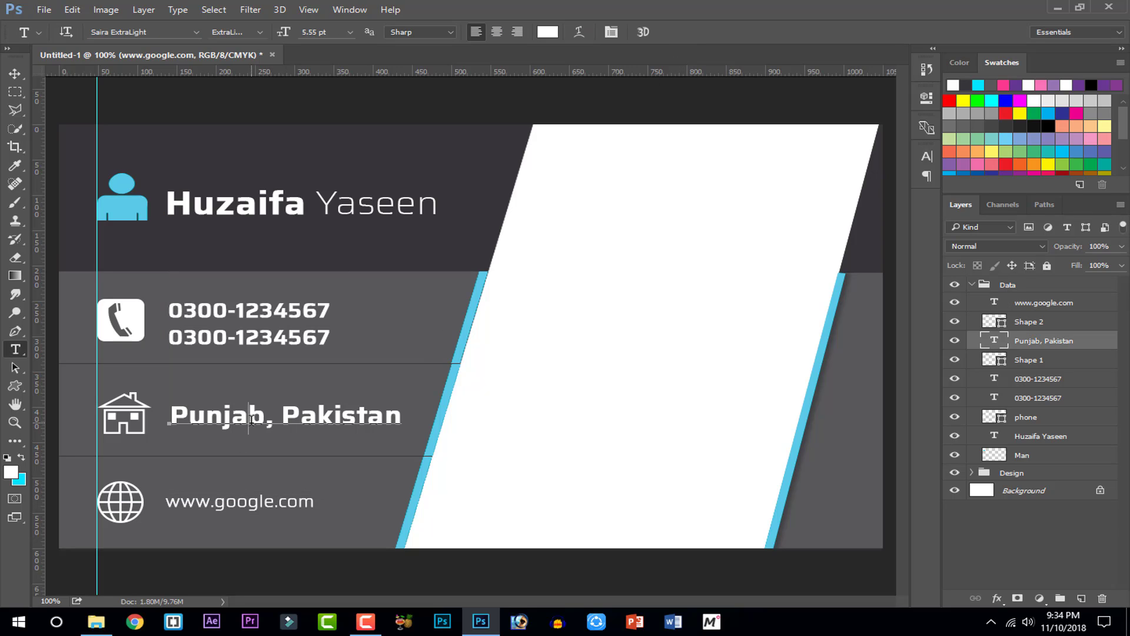
click(257, 33)
click(239, 45)
click(669, 33)
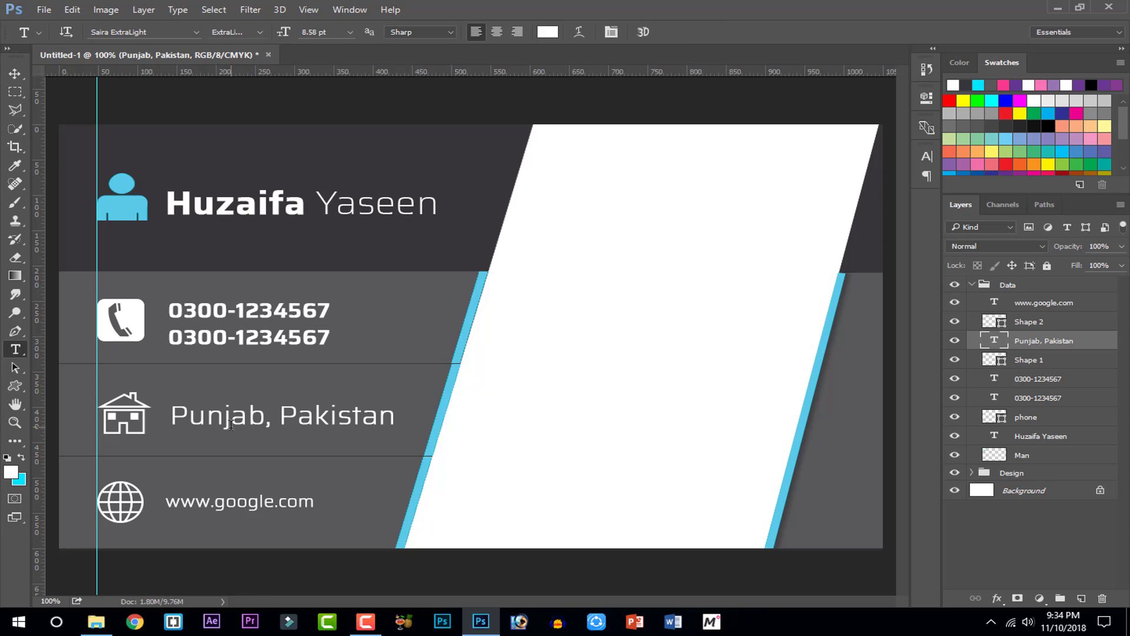
key(ctrl+t)
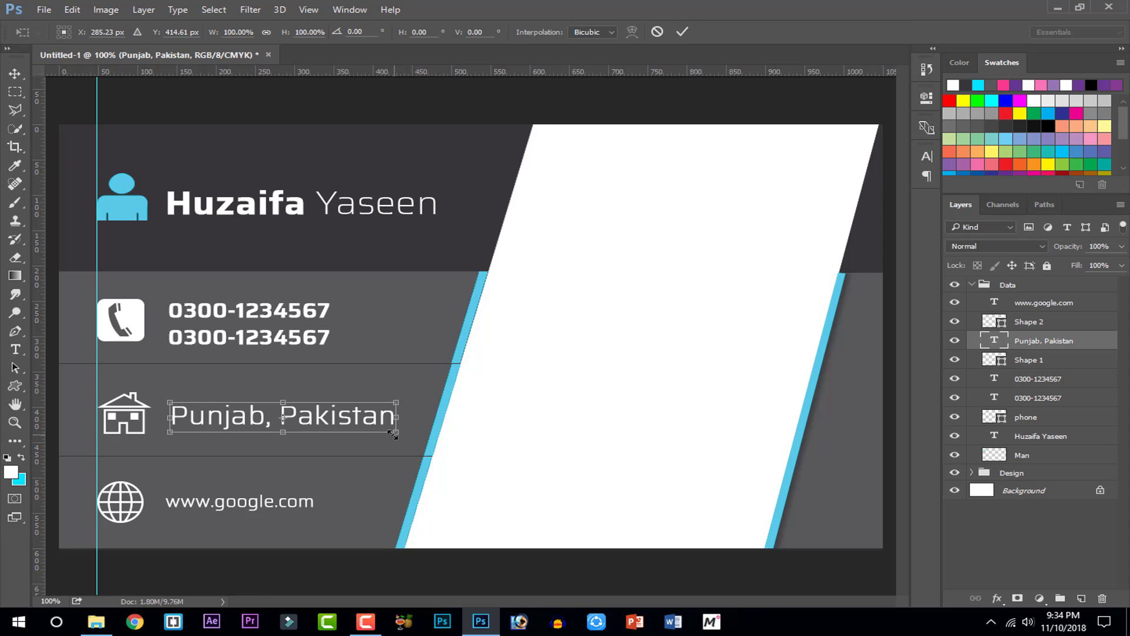
drag(393, 434, 275, 416)
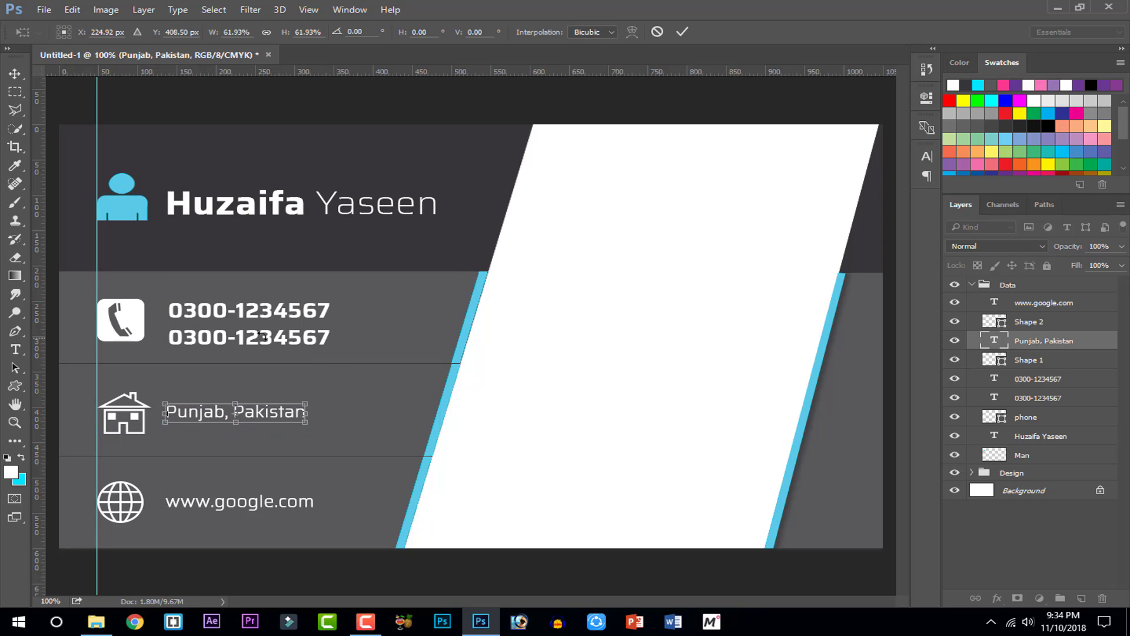
click(683, 31)
key(t)
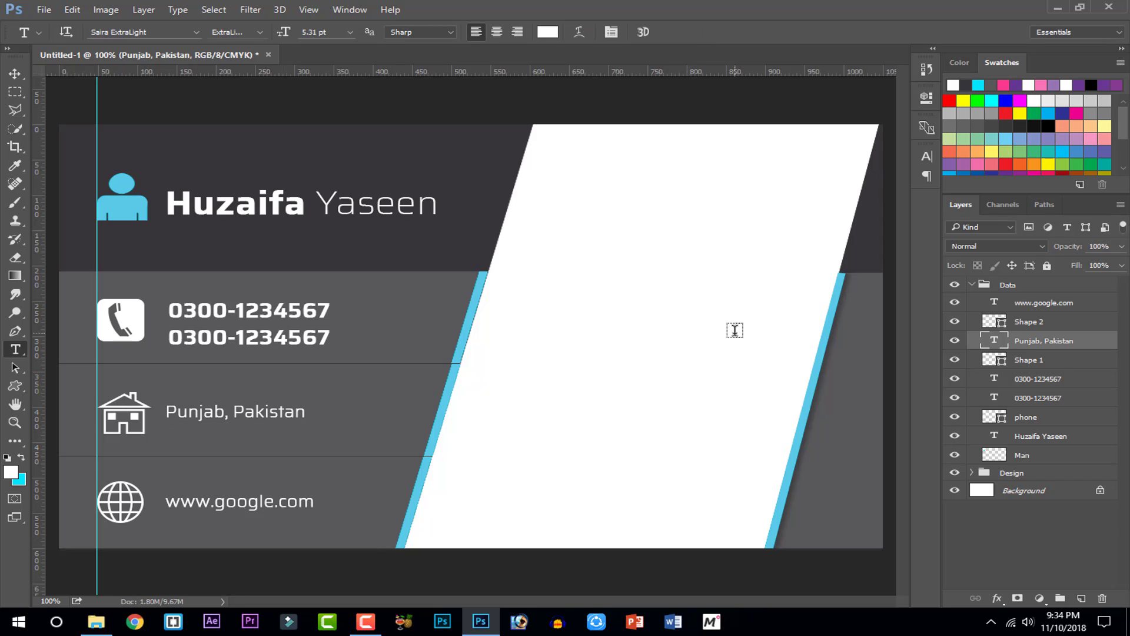
Select the phone icon layer, checking its fill colour without changing it
click(1017, 364)
click(1013, 419)
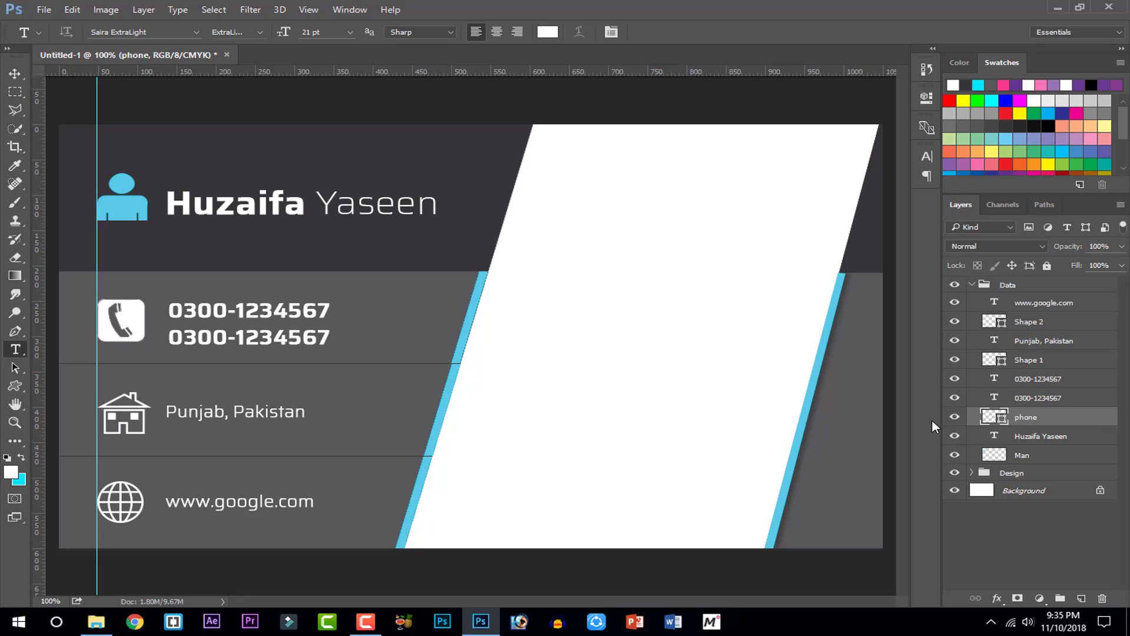
double_click(995, 418)
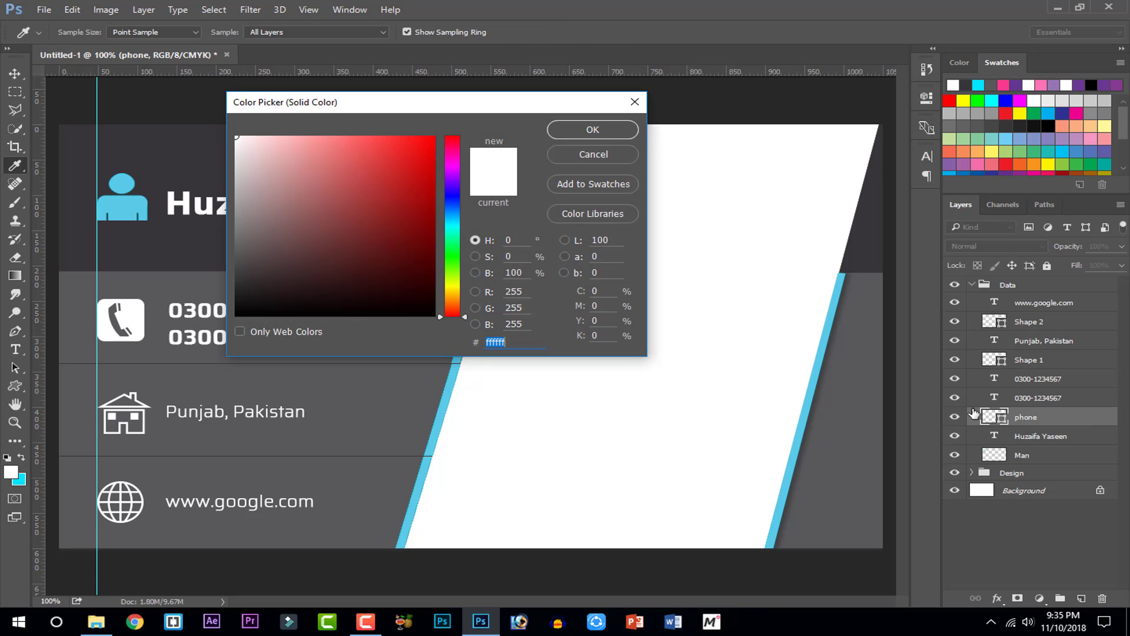
click(616, 157)
Give the phone icon a cyan #00e4ff Color Overlay sampled from the person icon
right_click(1023, 390)
click(747, 92)
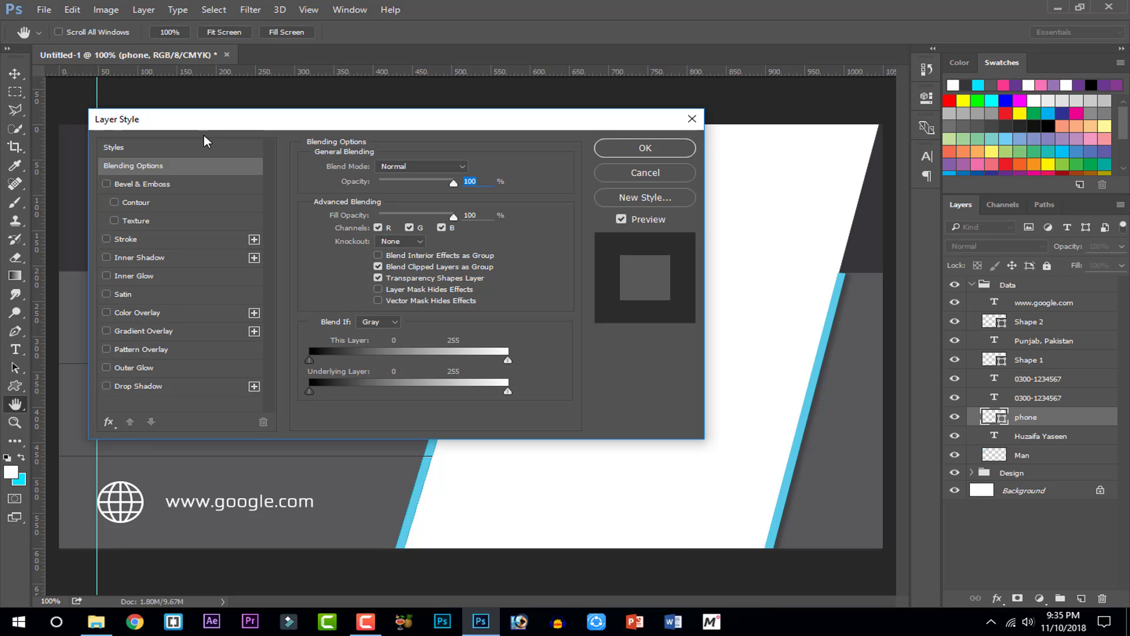
drag(216, 119, 631, 88)
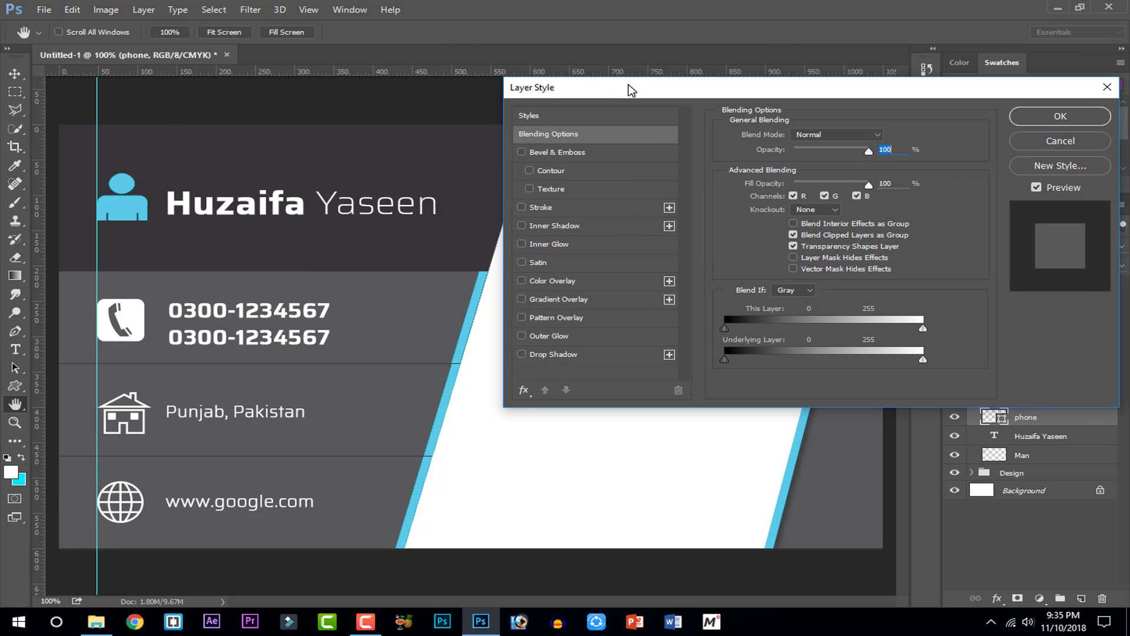
click(560, 283)
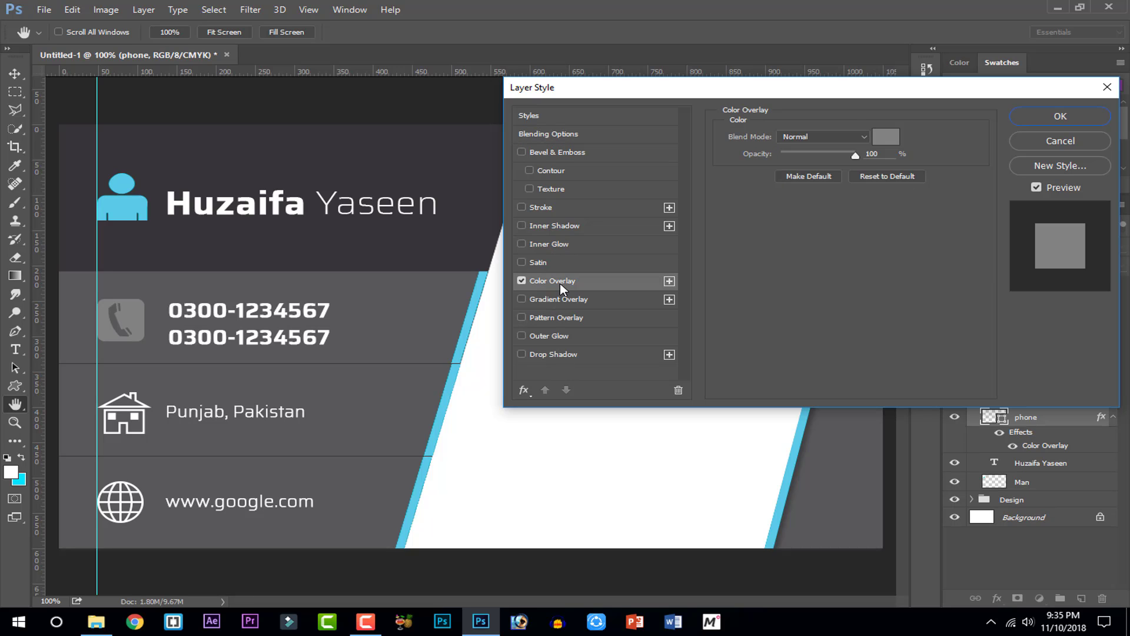
click(885, 137)
drag(507, 134, 889, 124)
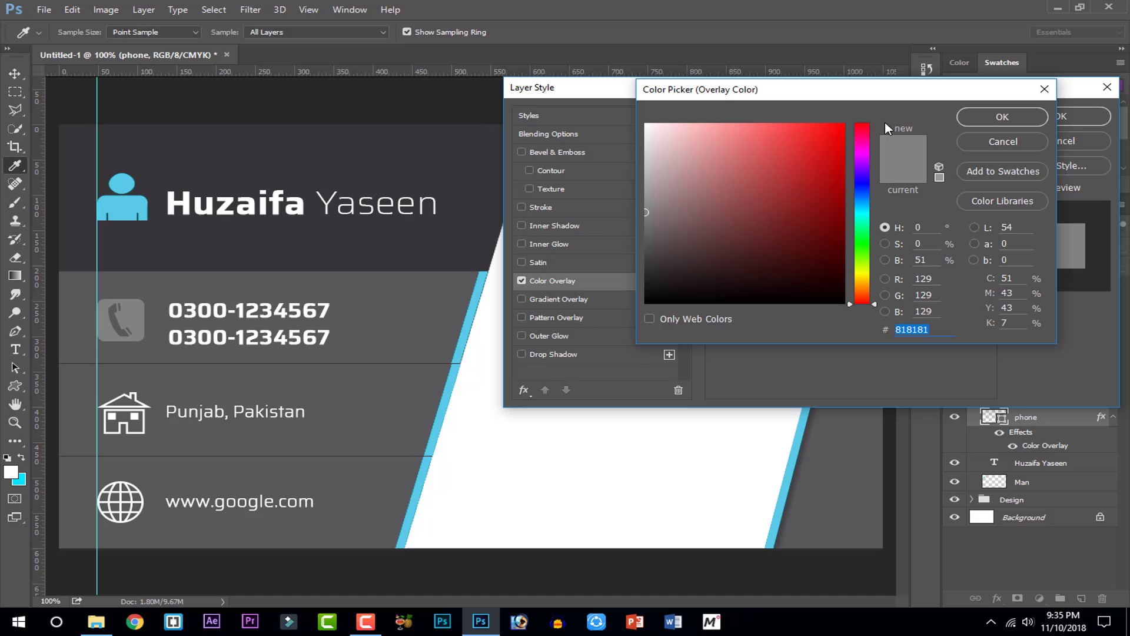
click(144, 199)
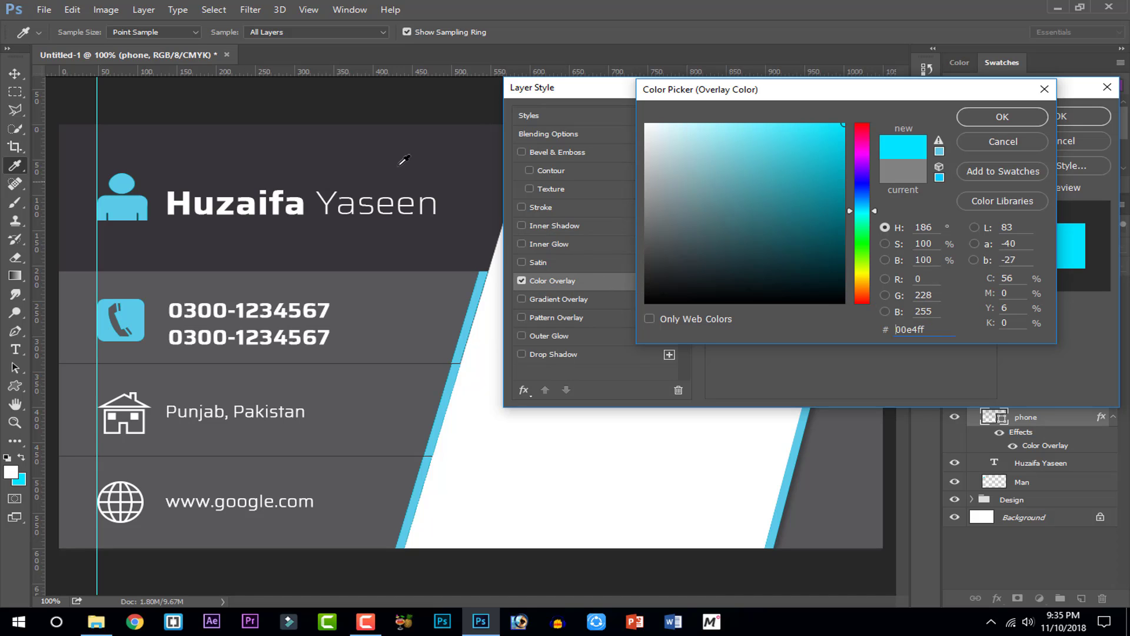
double_click(910, 327)
click(1001, 117)
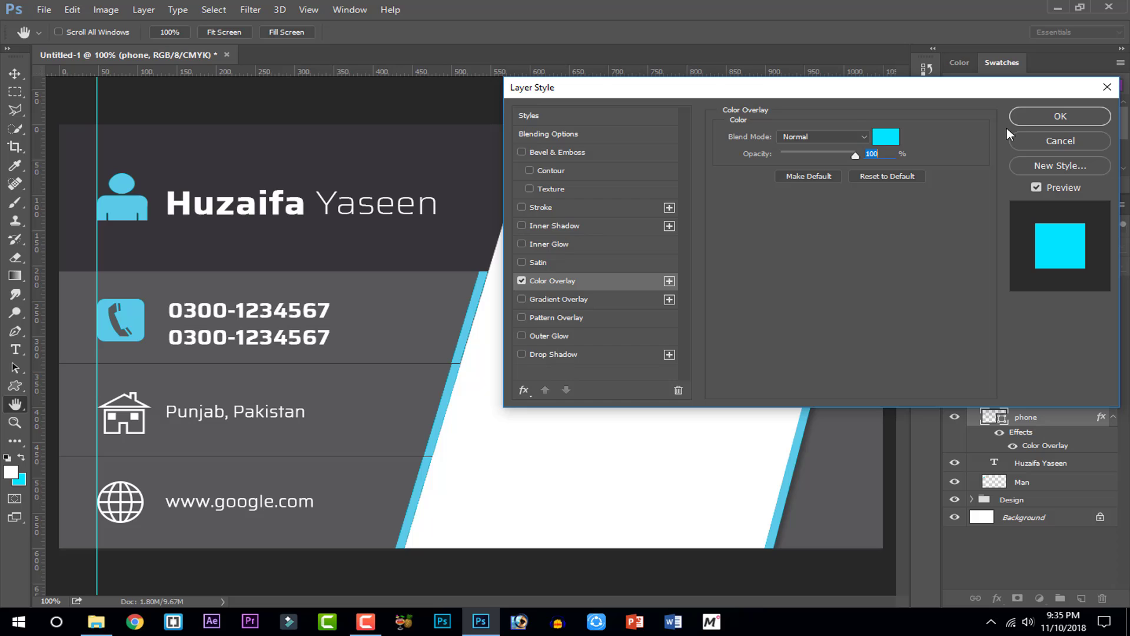
click(1071, 116)
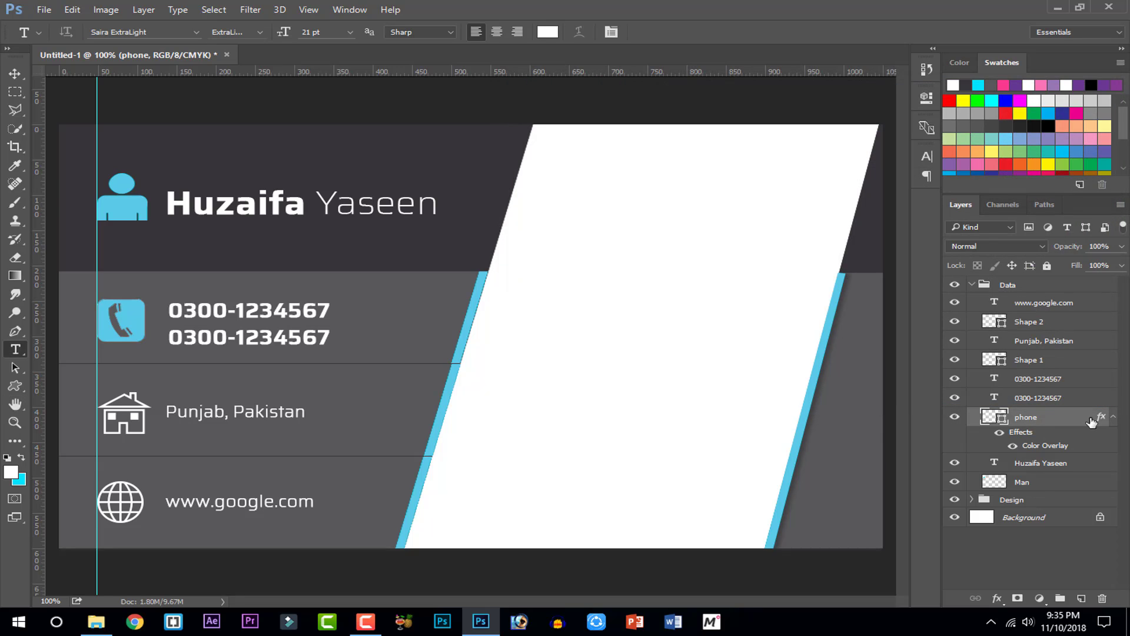
Add the cyan Color Overlay to the house icon layer
click(1113, 417)
click(1027, 360)
right_click(1031, 361)
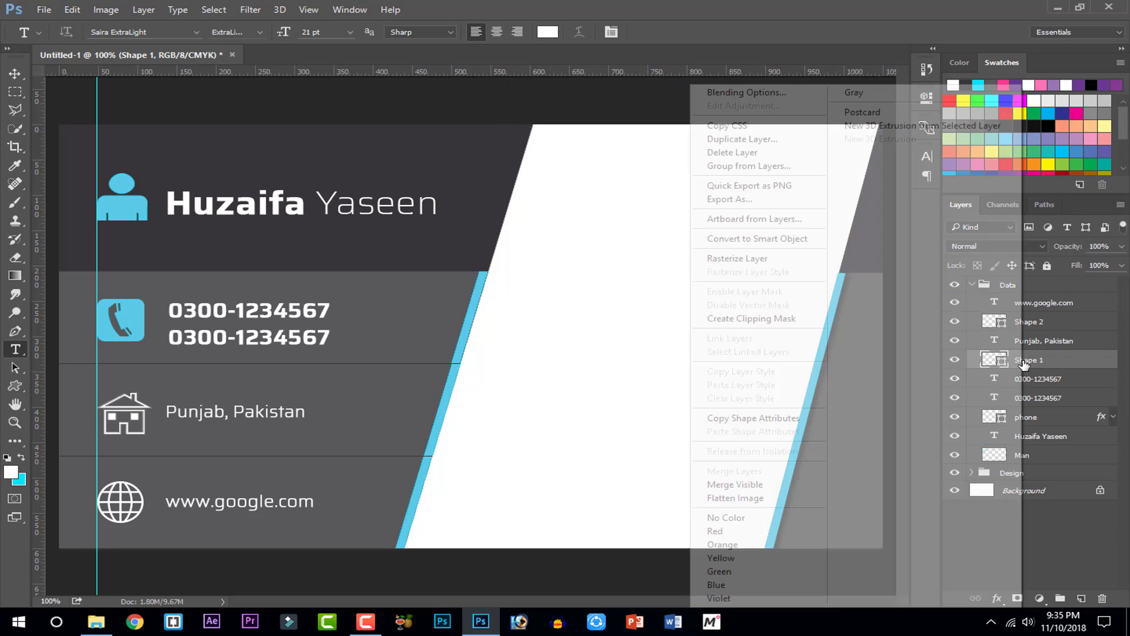
click(767, 96)
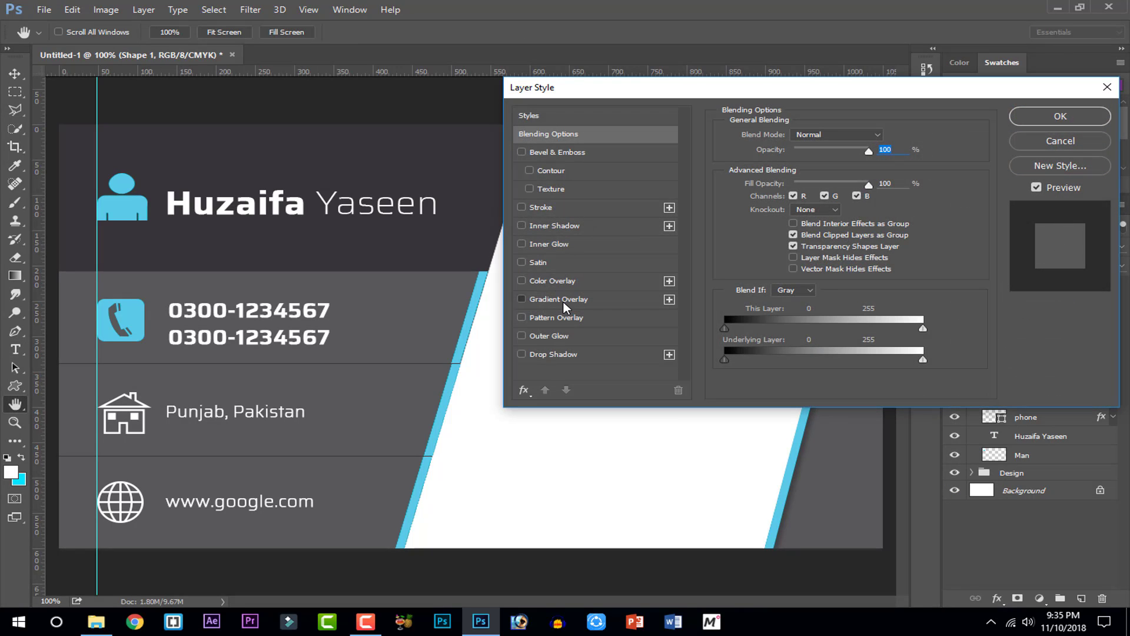
click(552, 280)
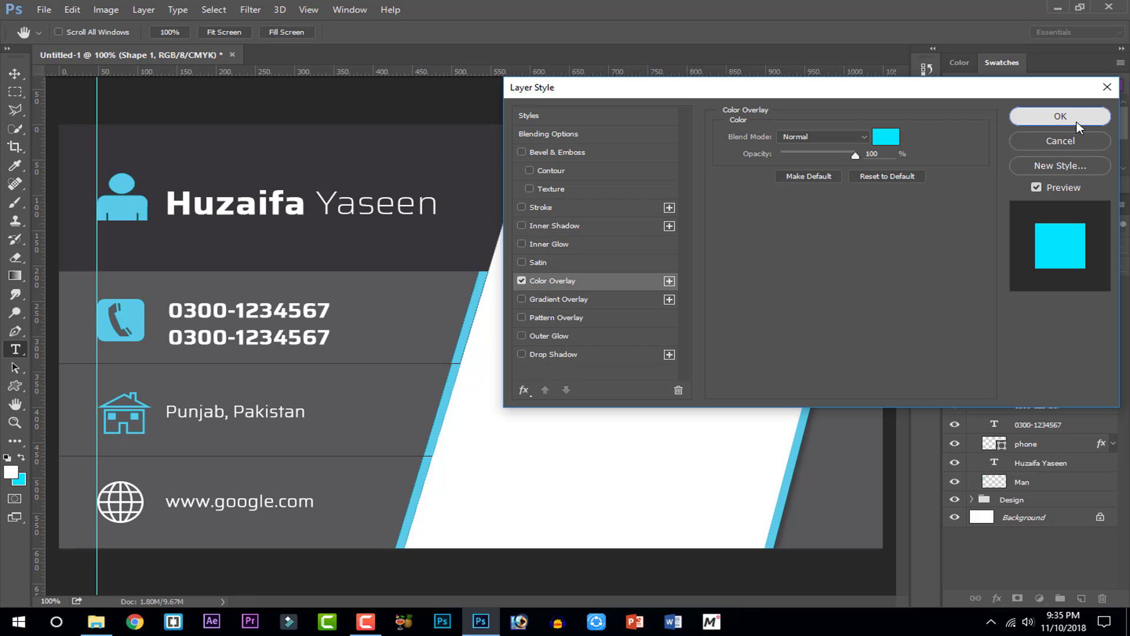
click(1061, 116)
Add the same cyan Color Overlay to the globe icon layer
click(1039, 328)
right_click(1039, 328)
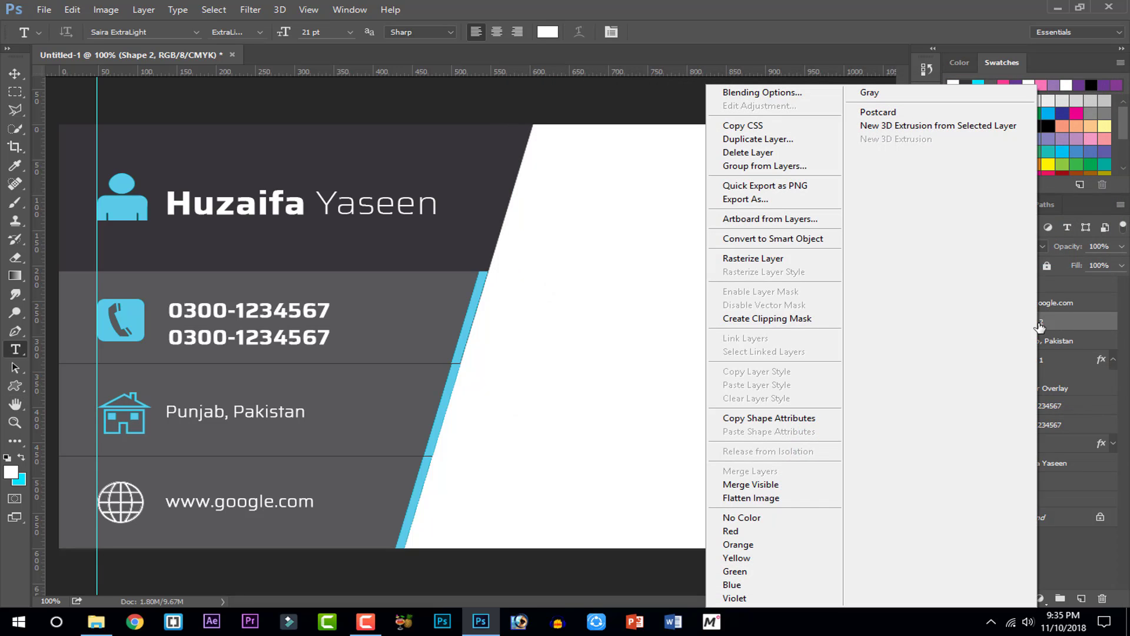
click(792, 94)
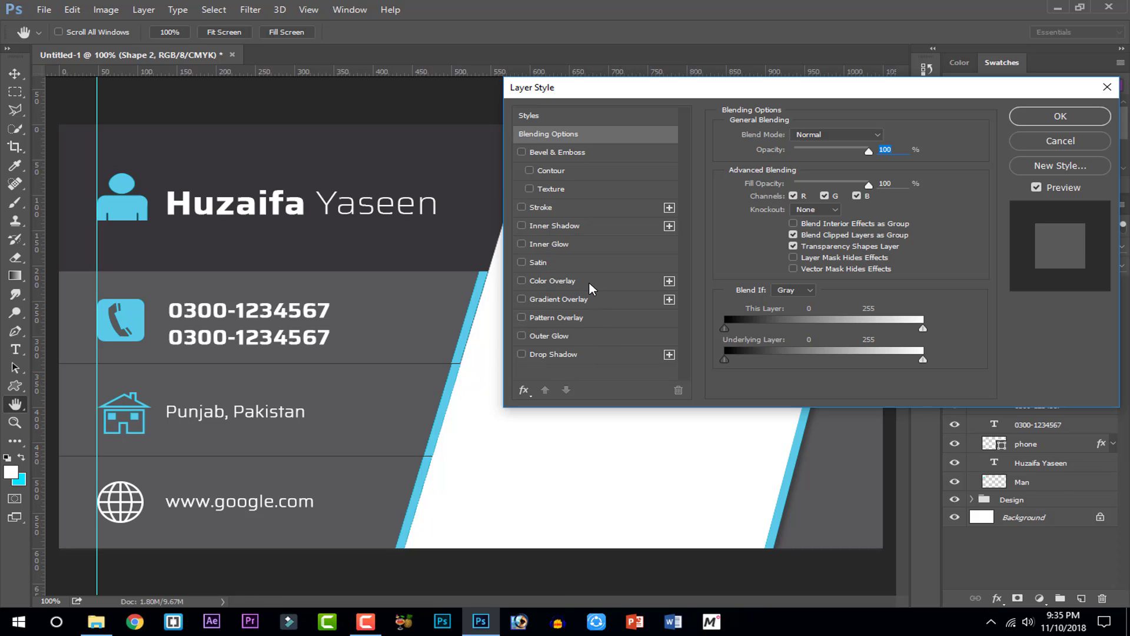
click(589, 283)
click(1047, 118)
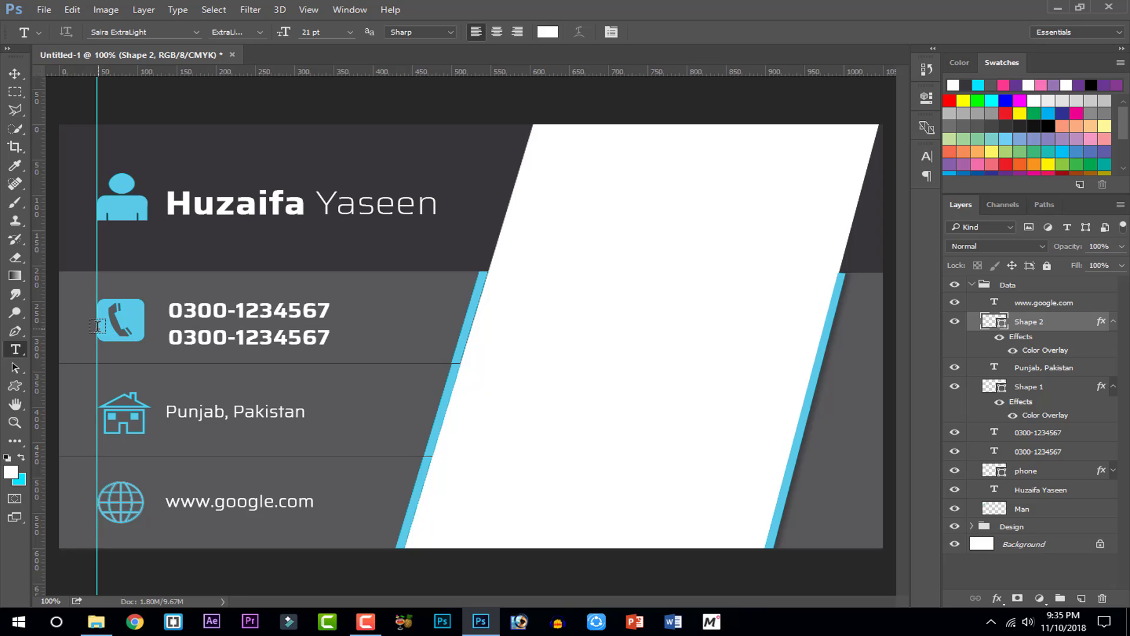
Drag the vertical guide off the card and return the view to 100%
click(15, 73)
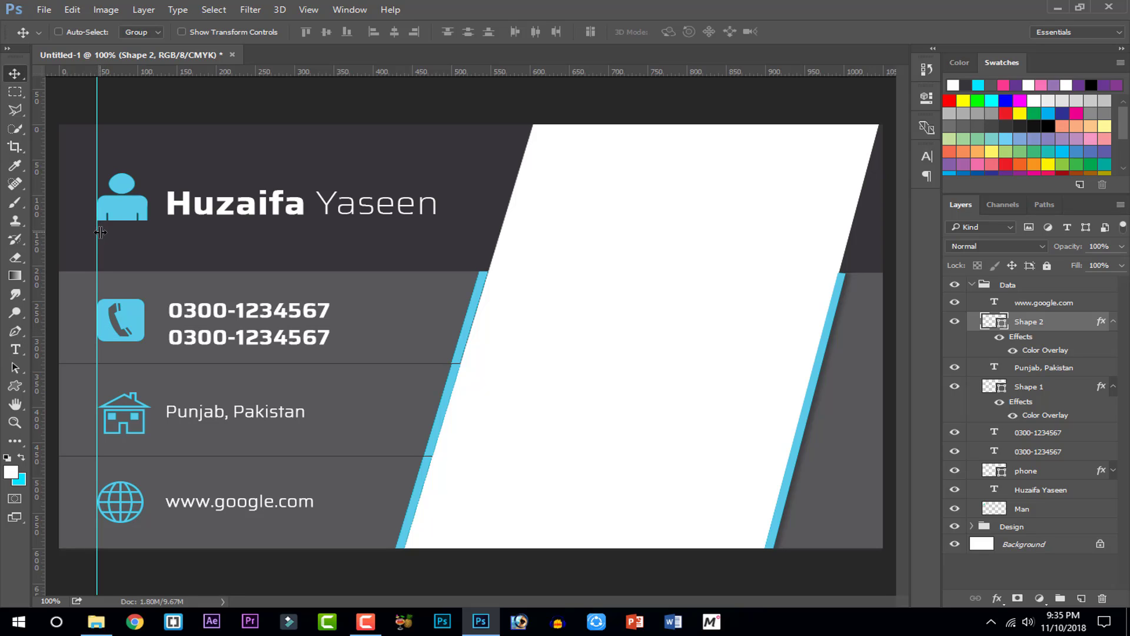
drag(97, 232, 12, 239)
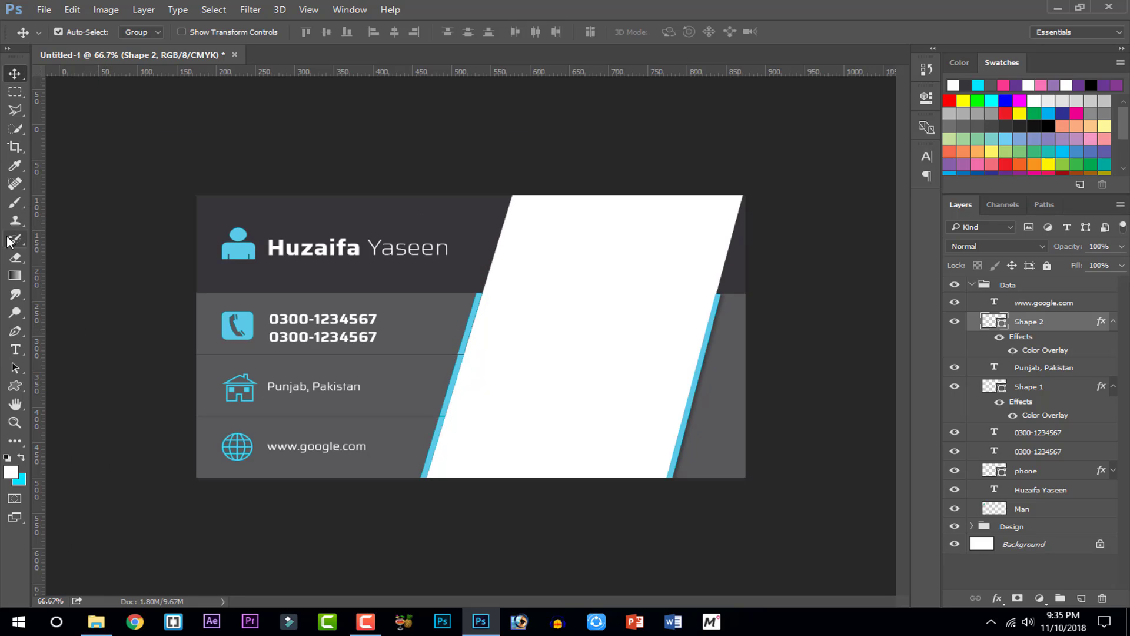
key(ctrl+minus)
key(ctrl+plus)
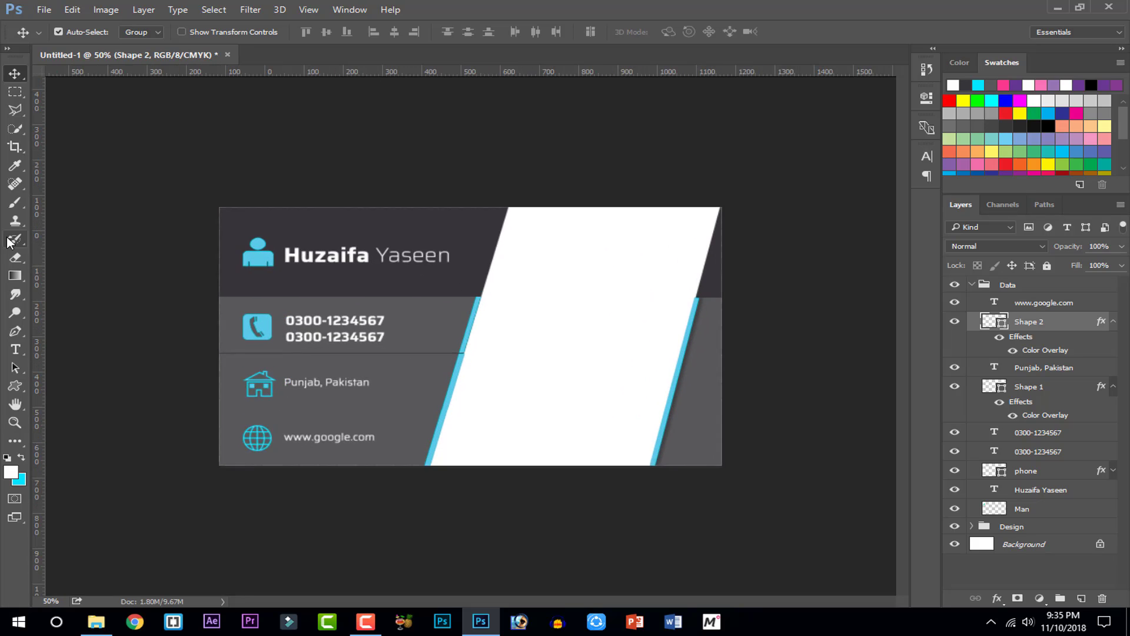
key(ctrl+plus)
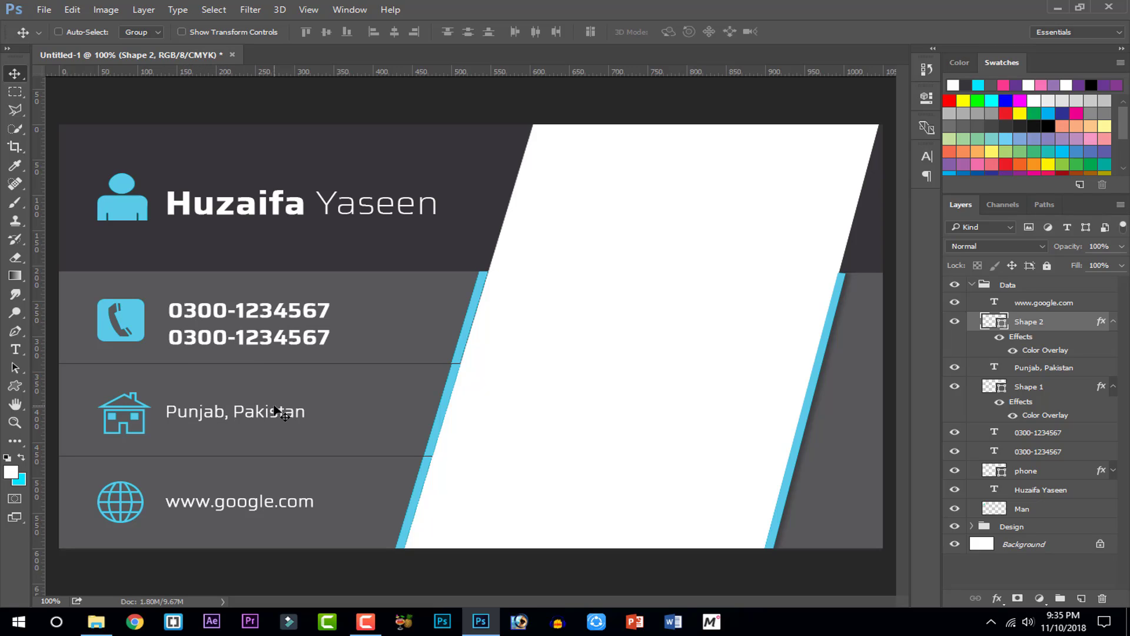
Try bringing in the Untitled-1.jpg logo, then discard it for its white background
click(44, 9)
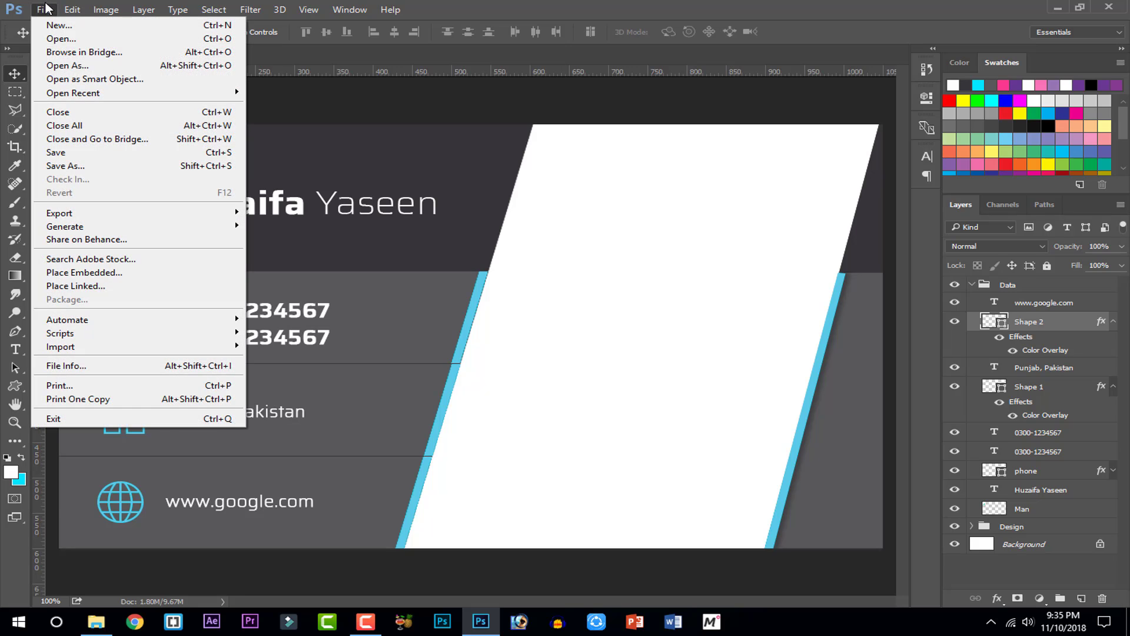
click(61, 39)
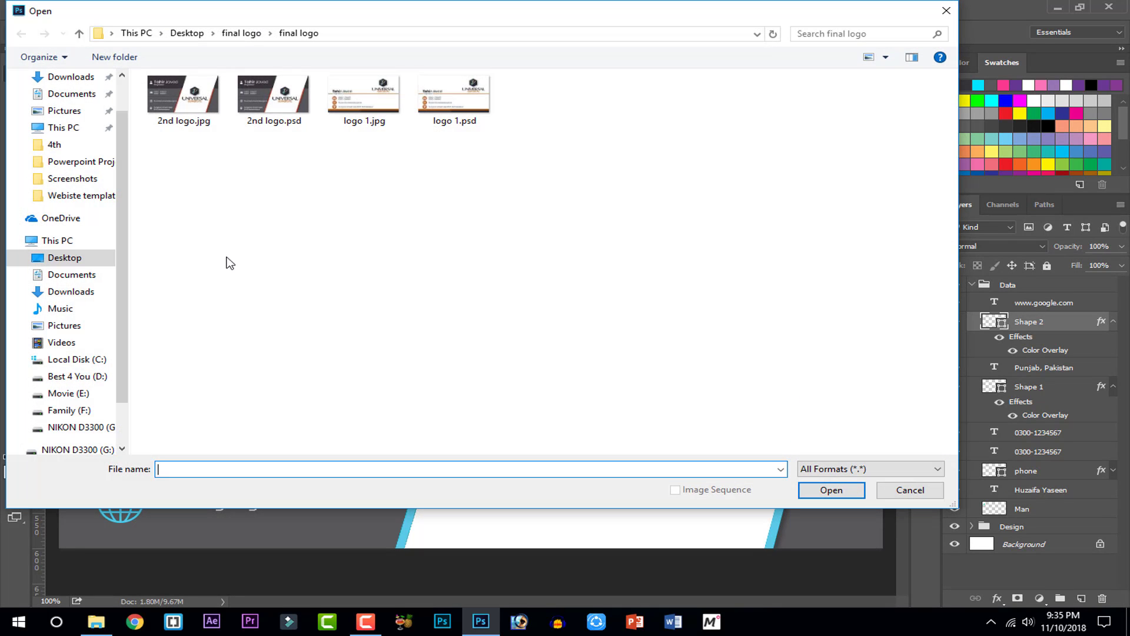
click(79, 376)
double_click(268, 310)
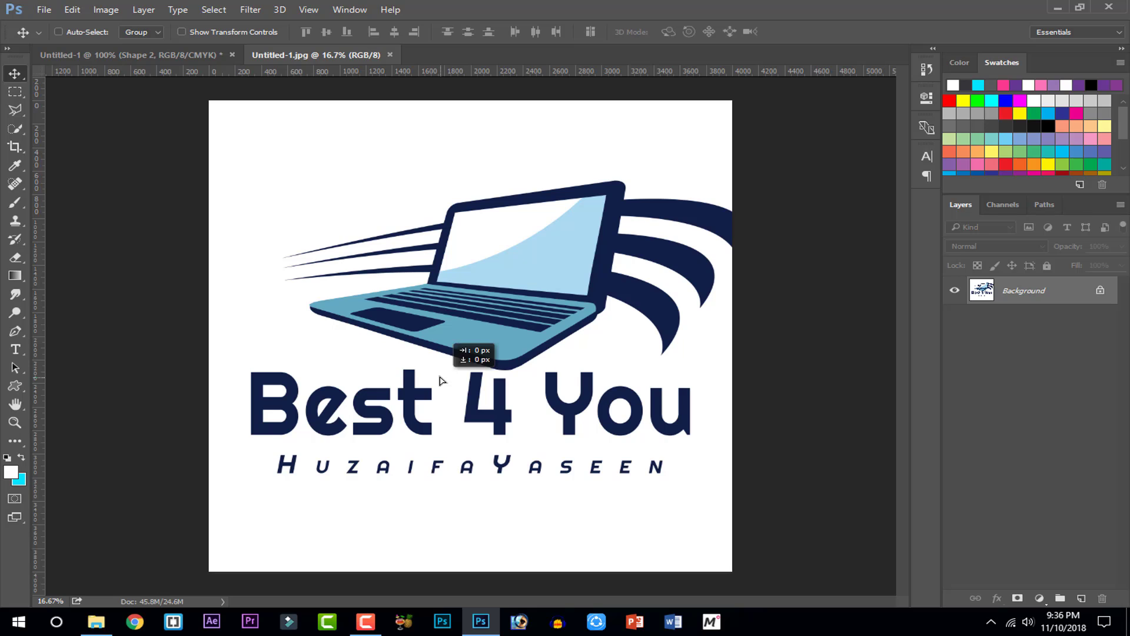
drag(437, 375, 651, 390)
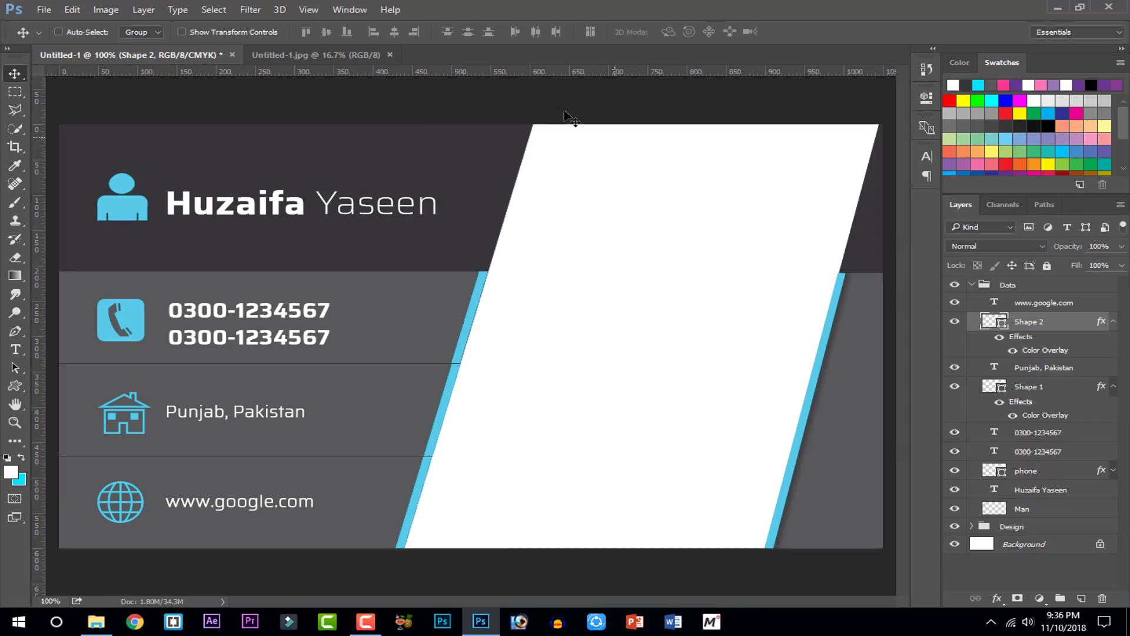
click(1102, 598)
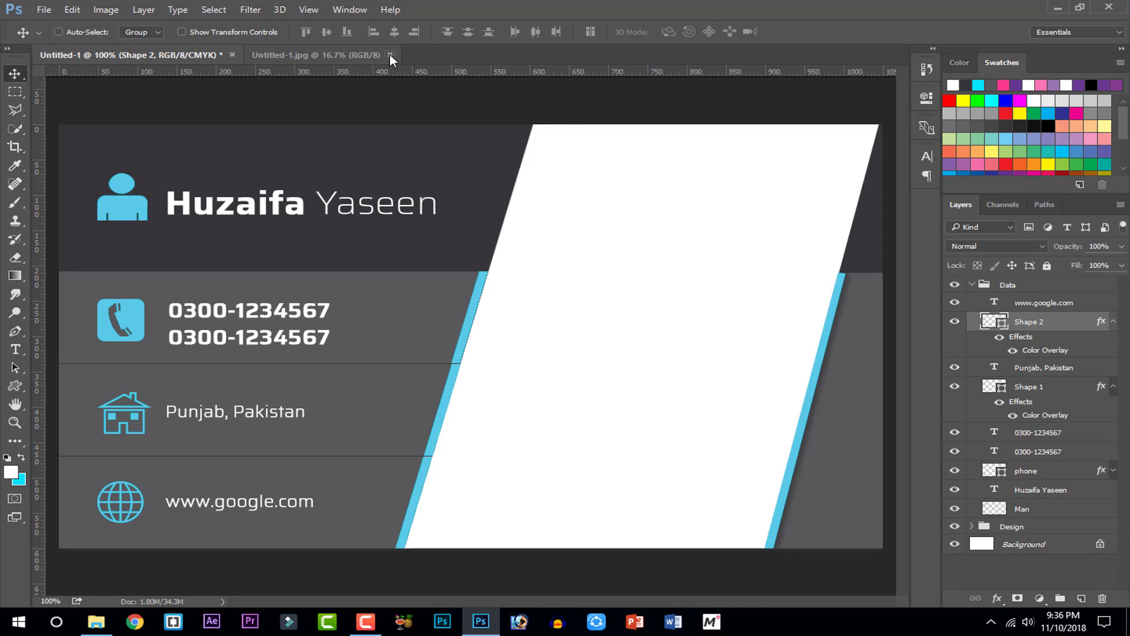
click(387, 55)
Open the transparent xxdfv.png logo and drag it into the card document
click(49, 5)
click(53, 33)
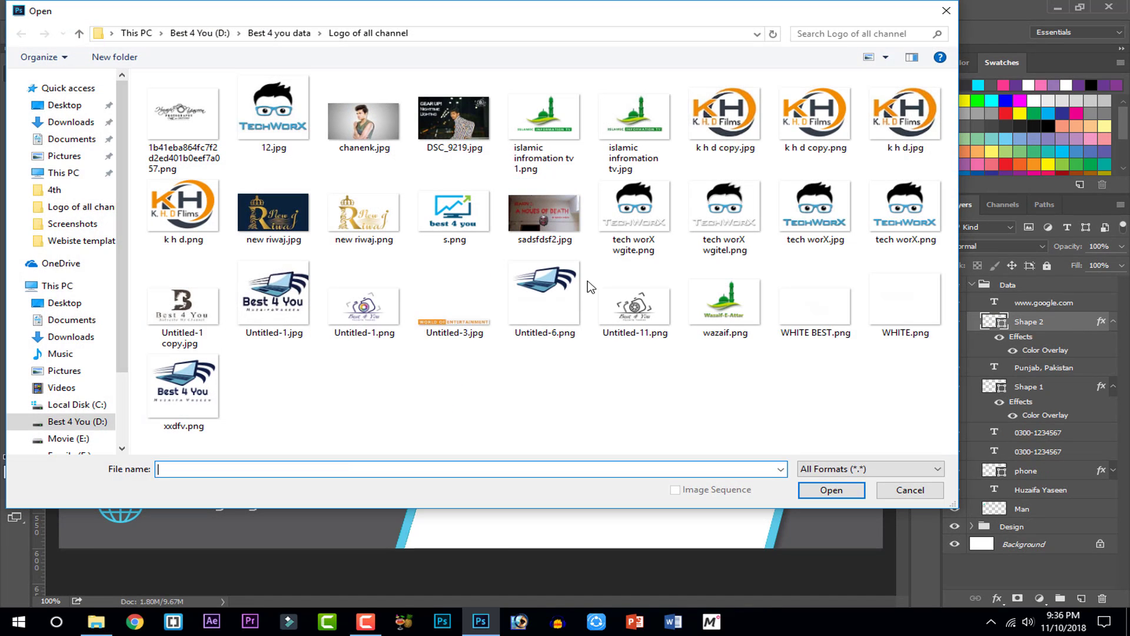
double_click(192, 397)
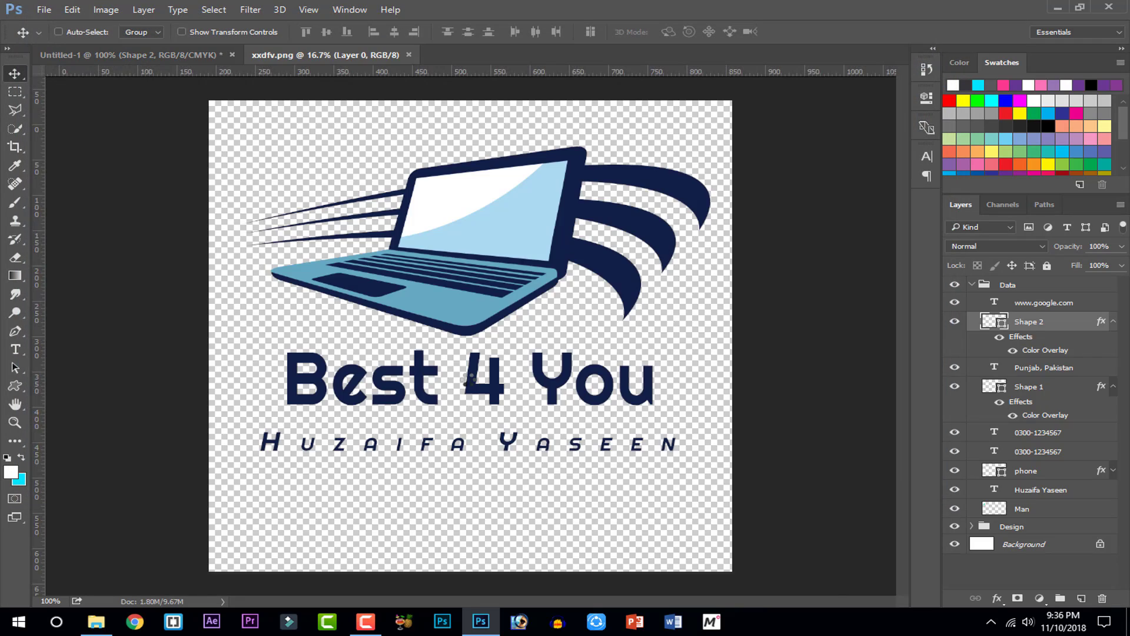
drag(548, 411, 471, 381)
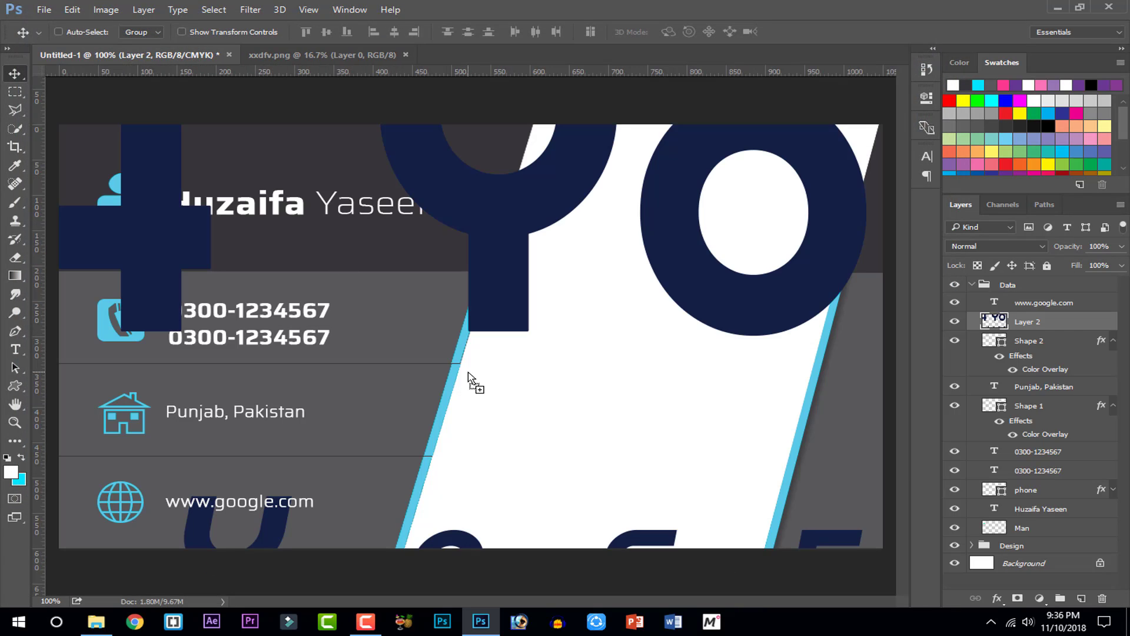
Scale the Best 4 You logo down and position it on the white slanted panel
key(ctrl+t)
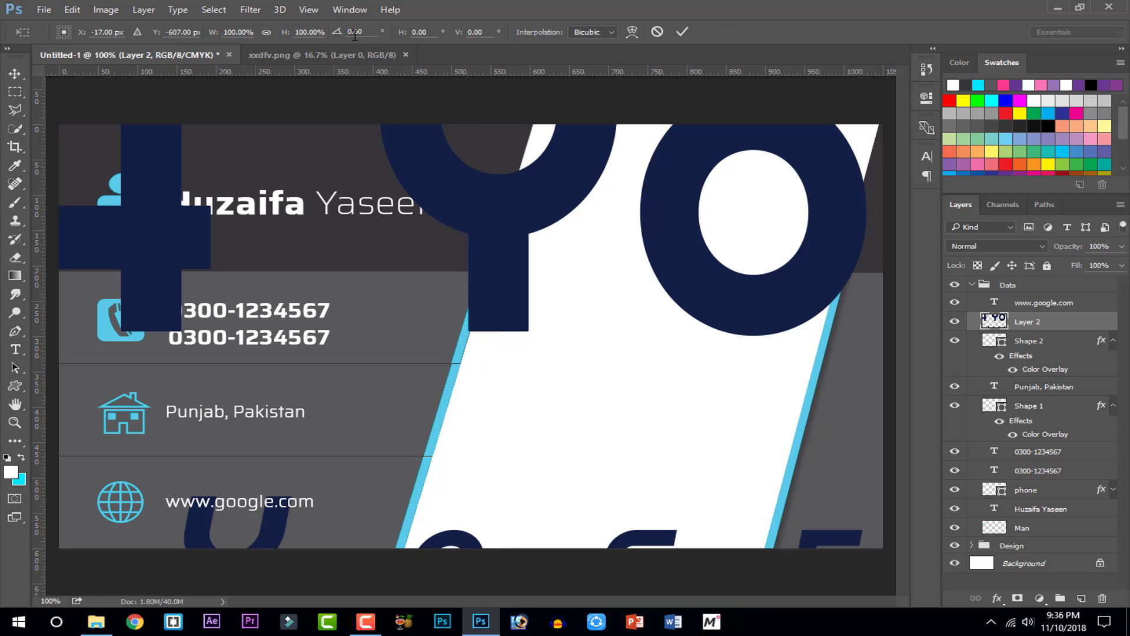
drag(283, 31, 249, 31)
drag(282, 100, 463, 539)
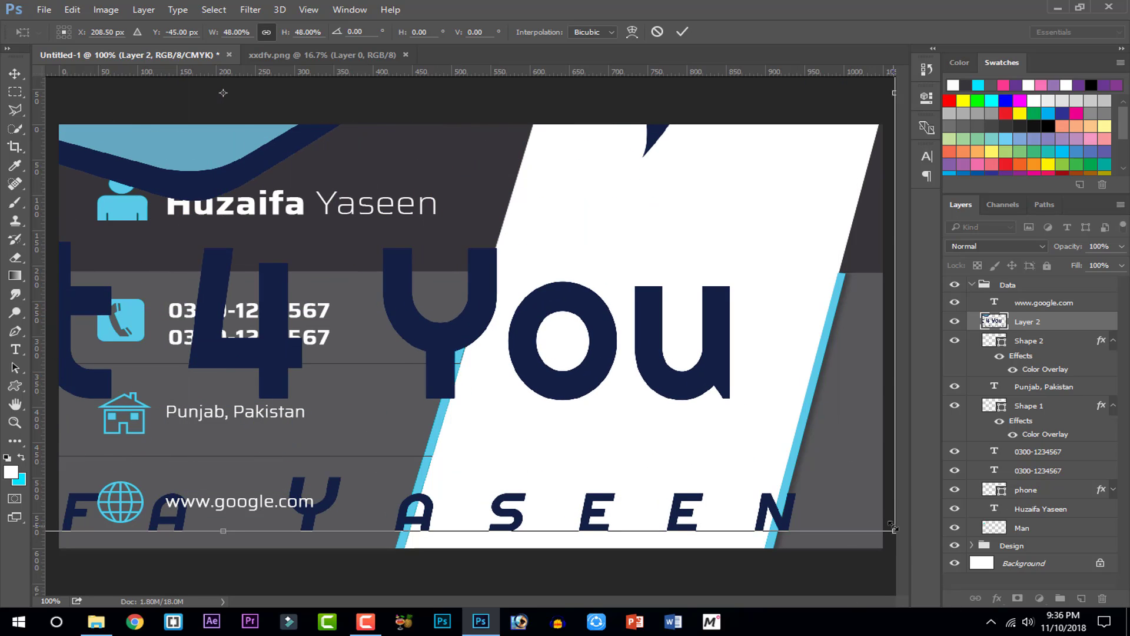
drag(893, 525, 799, 443)
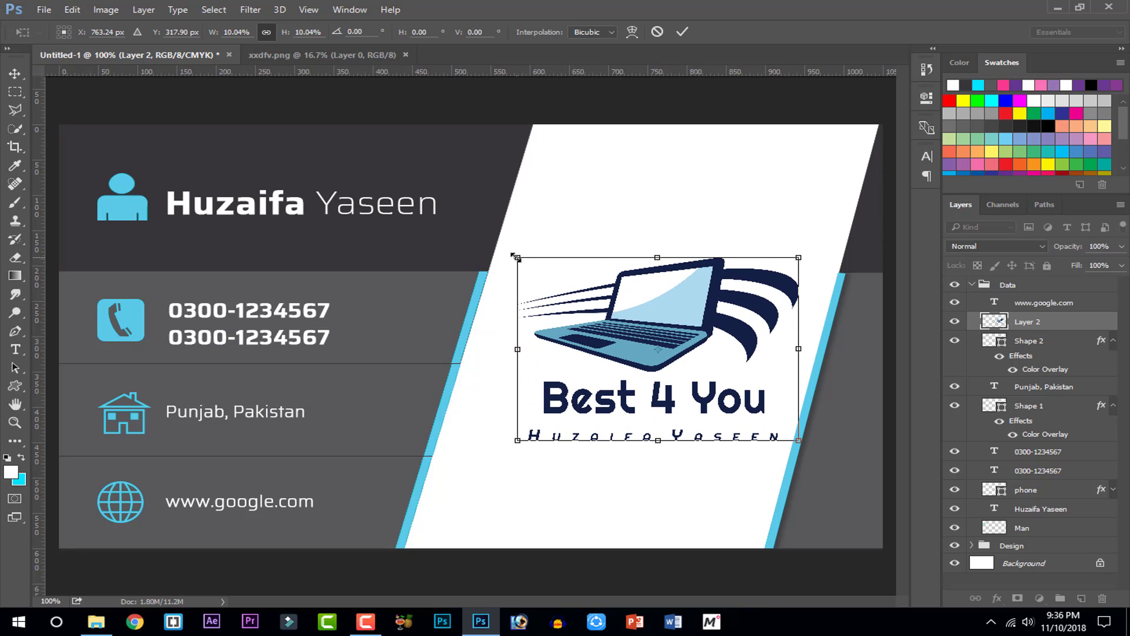
drag(516, 257, 492, 243)
drag(600, 342, 595, 339)
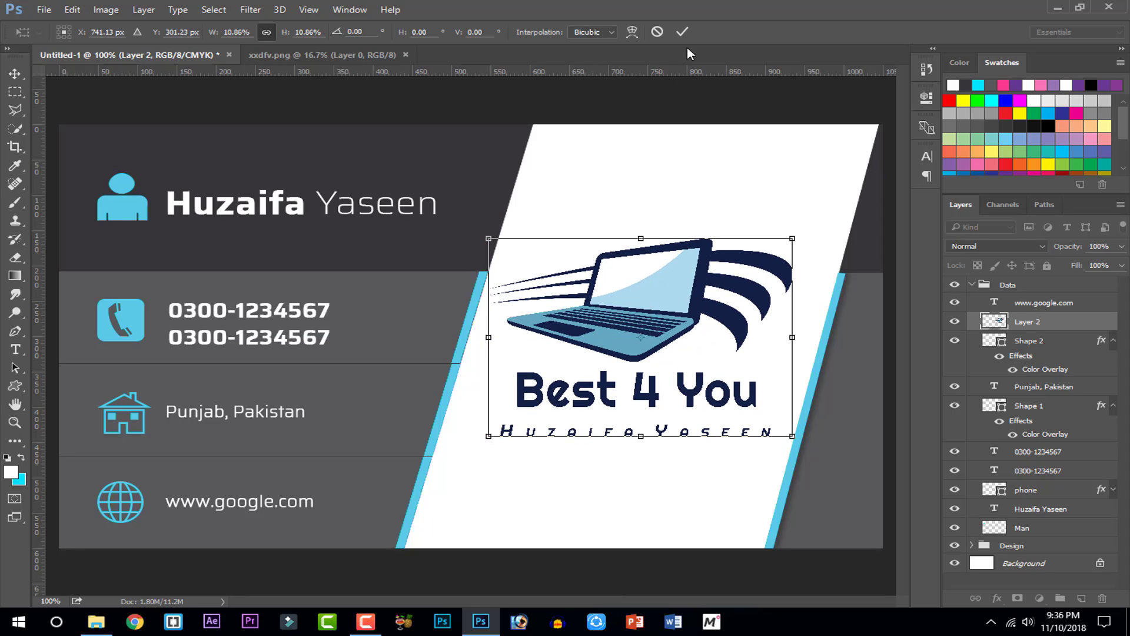
click(683, 33)
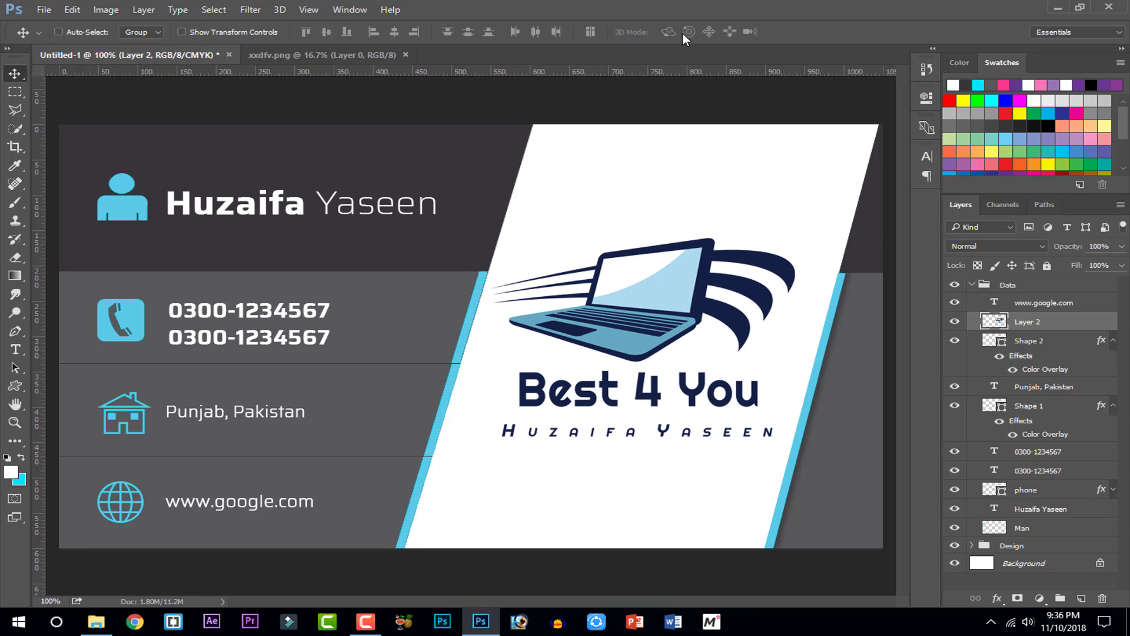
Expand the Design group and nudge divider line layer 2 and cyan line 2 copy into place
key(ctrl+minus)
key(ctrl+minus)
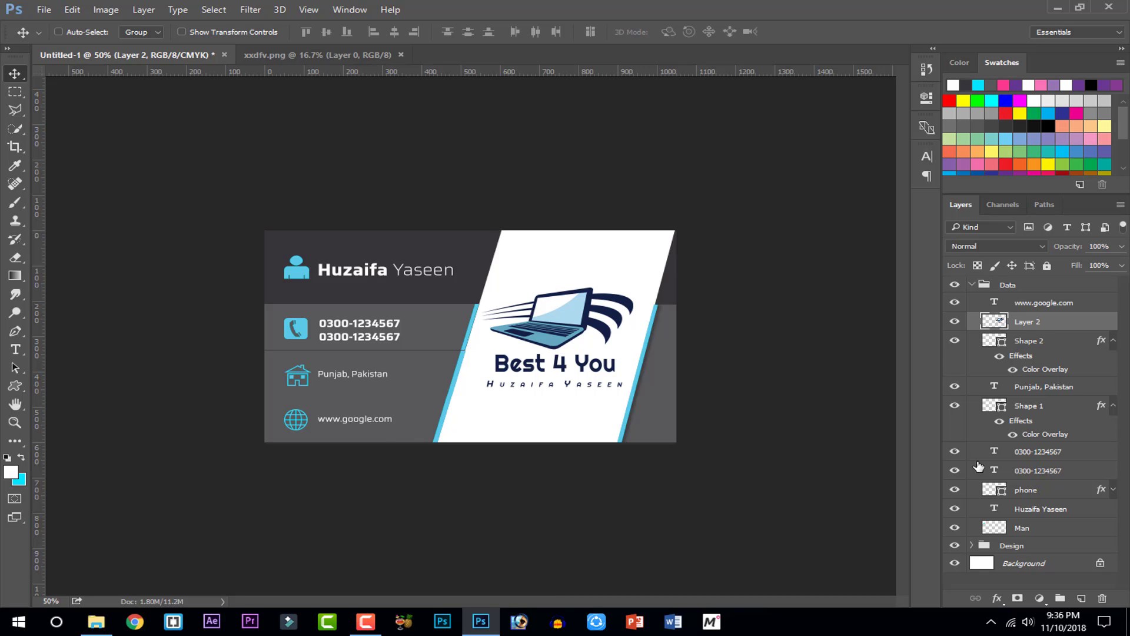
click(972, 546)
scroll(989, 506, down, 3)
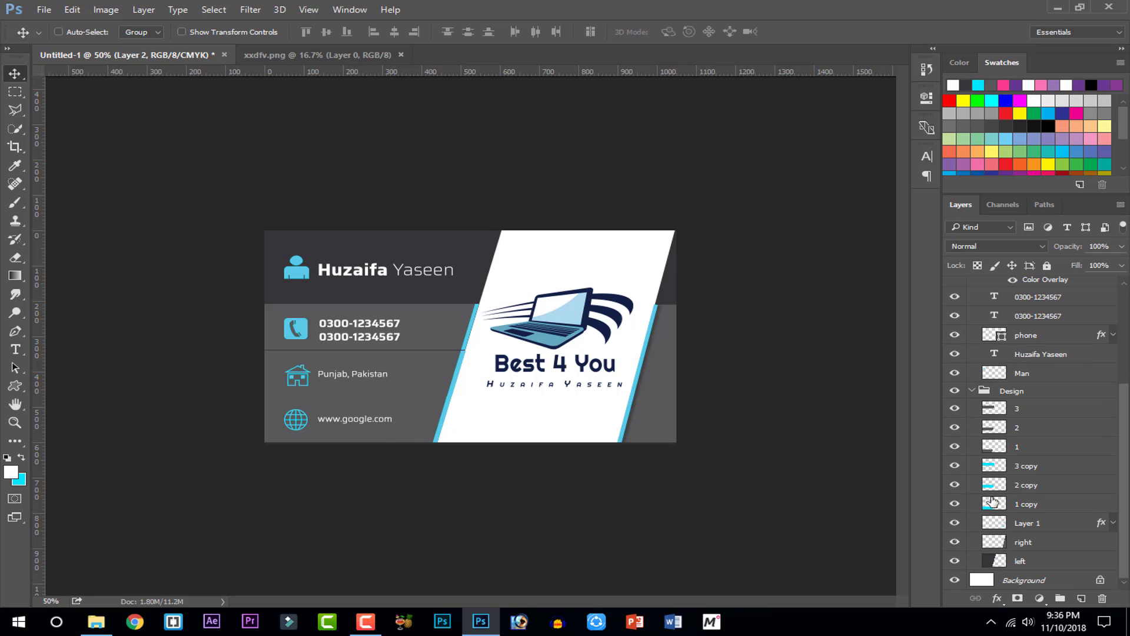
click(1020, 432)
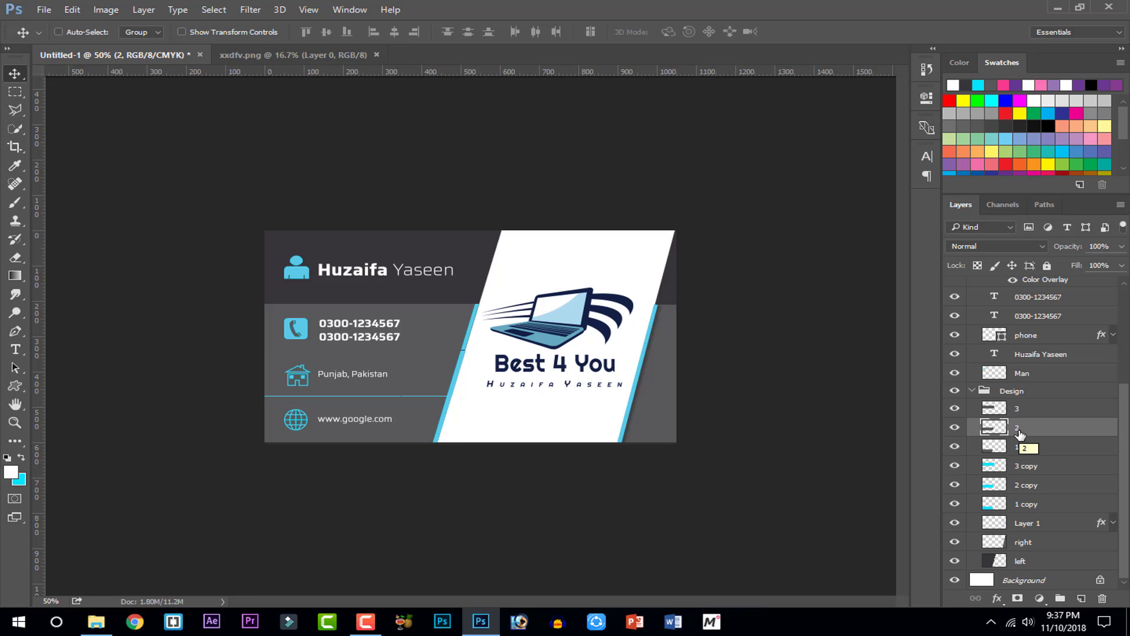
key(Down)
click(1024, 488)
key(Down)
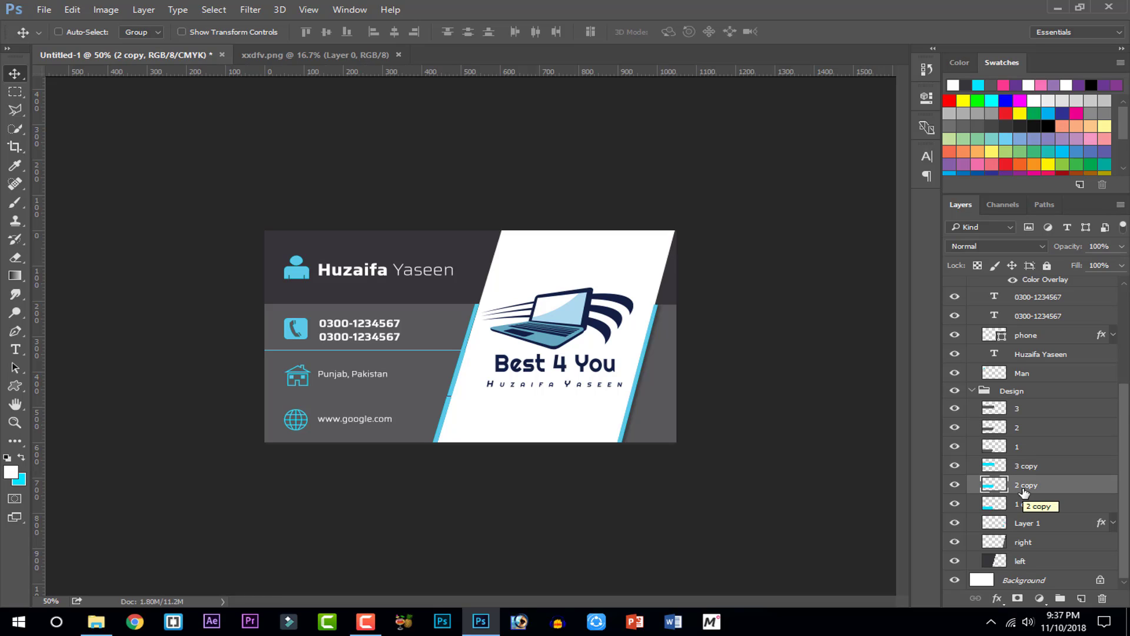
key(Down)
key(Up)
Nudge the 3 copy, layer 2 and layer 3 lines up a pixel and collapse Design
click(1025, 468)
key(Up)
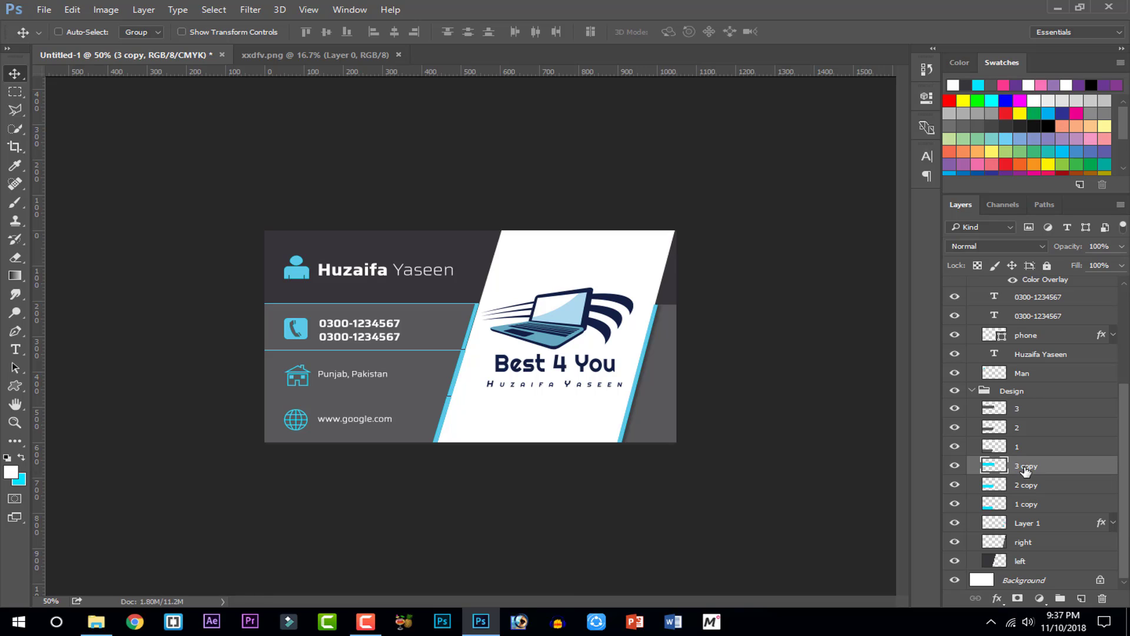
click(1035, 431)
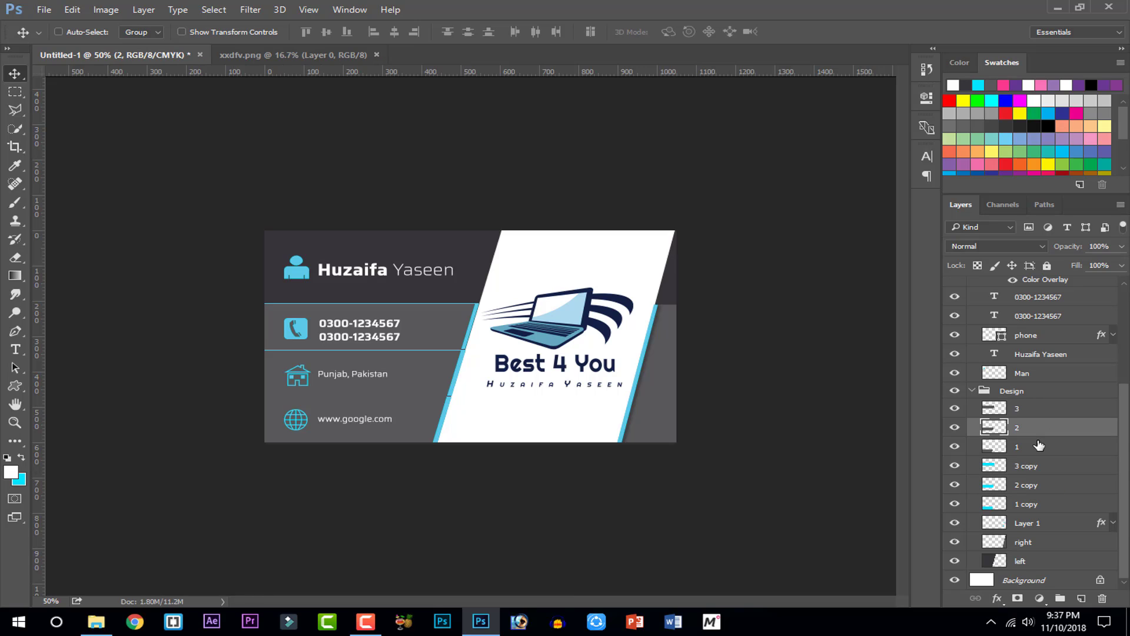
key(Up)
click(1021, 414)
key(Up)
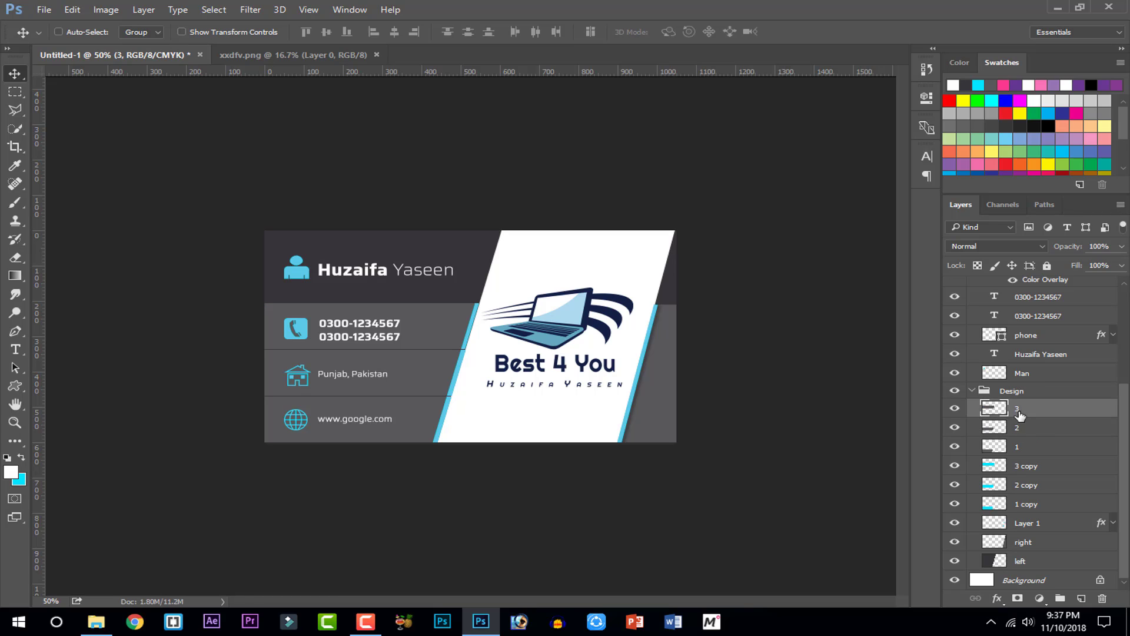
click(972, 390)
Zoom to 200% and inspect the address and website rows, checking the Shape 1 and phone icon layers
key(ctrl+plus)
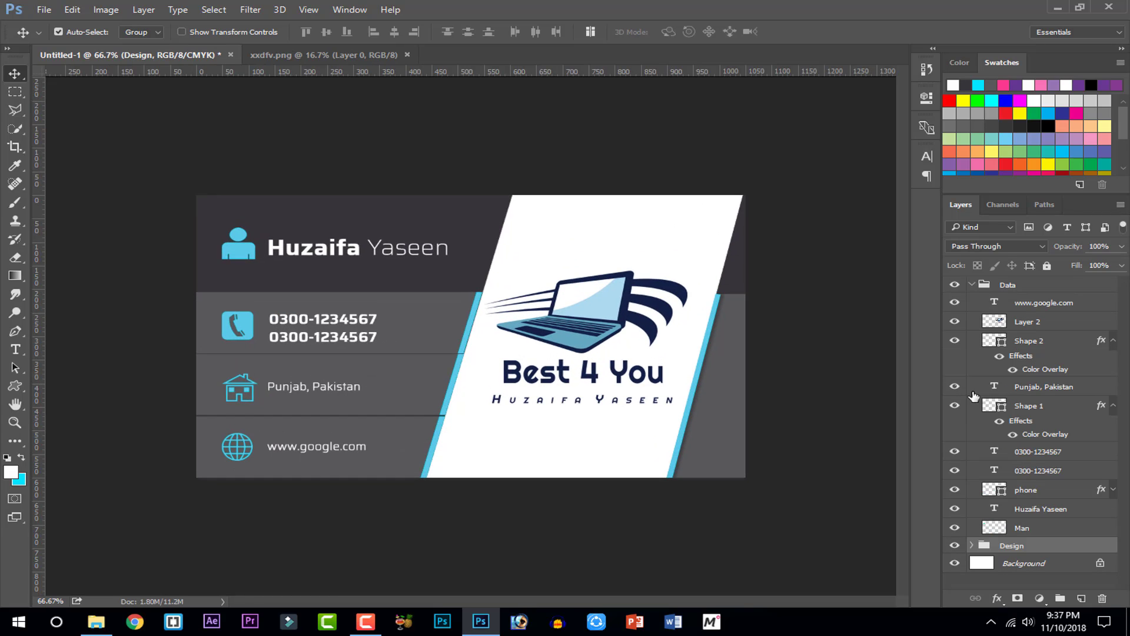
key(ctrl+minus)
key(ctrl+plus)
key(ctrl+plus)
key(ctrl+plus)
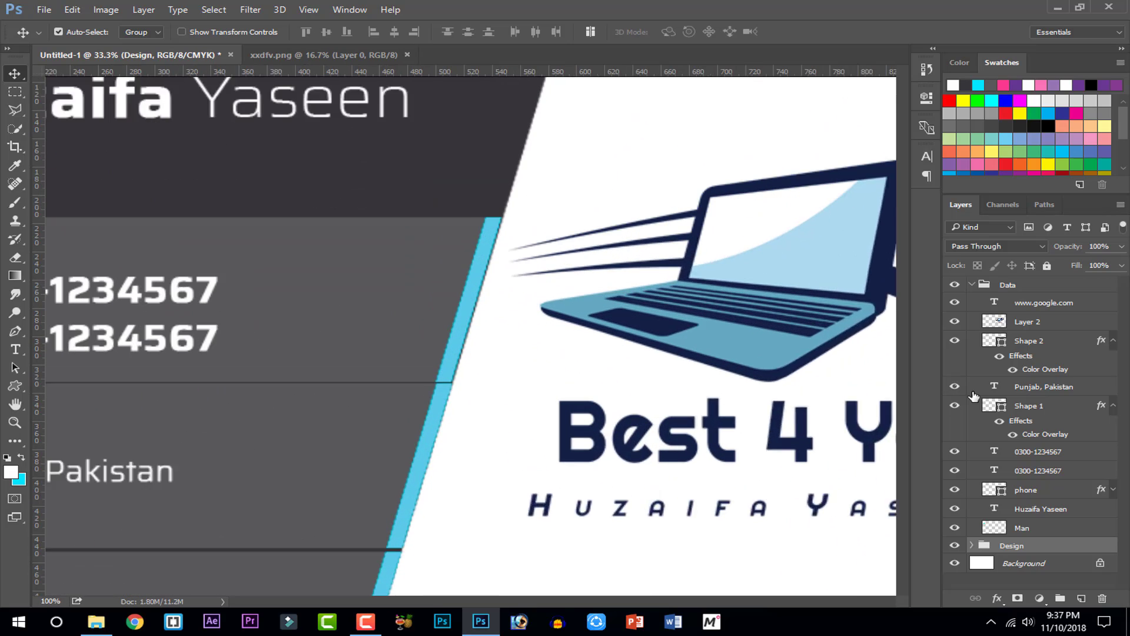
drag(182, 482, 584, 285)
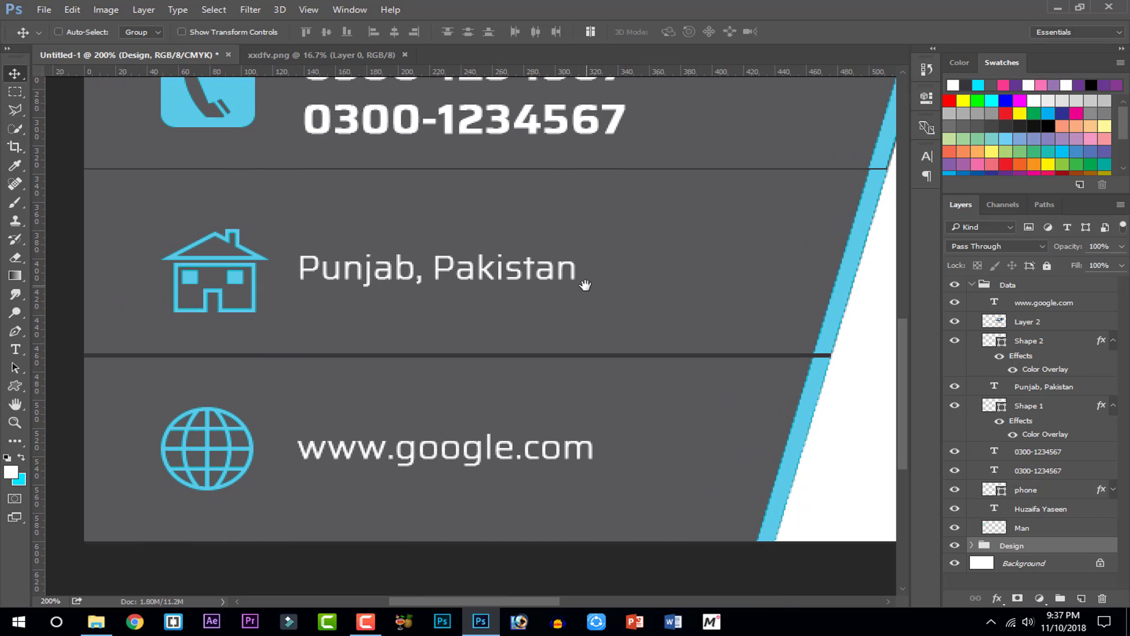
scroll(1030, 527, down, 3)
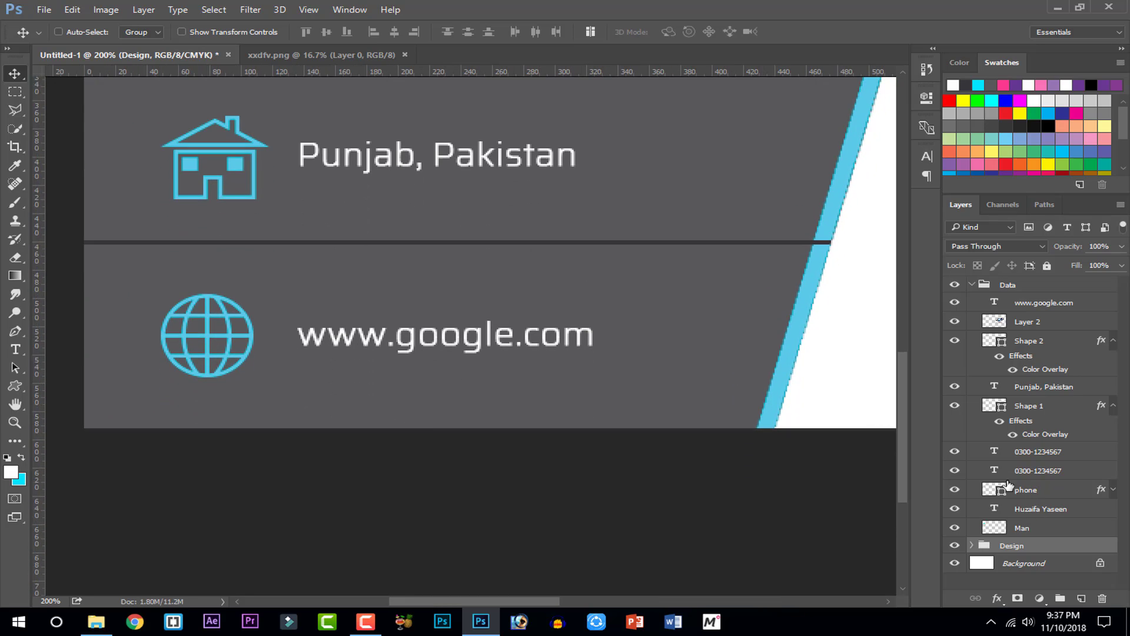
scroll(1004, 487, up, 2)
click(1082, 418)
scroll(1082, 419, down, 3)
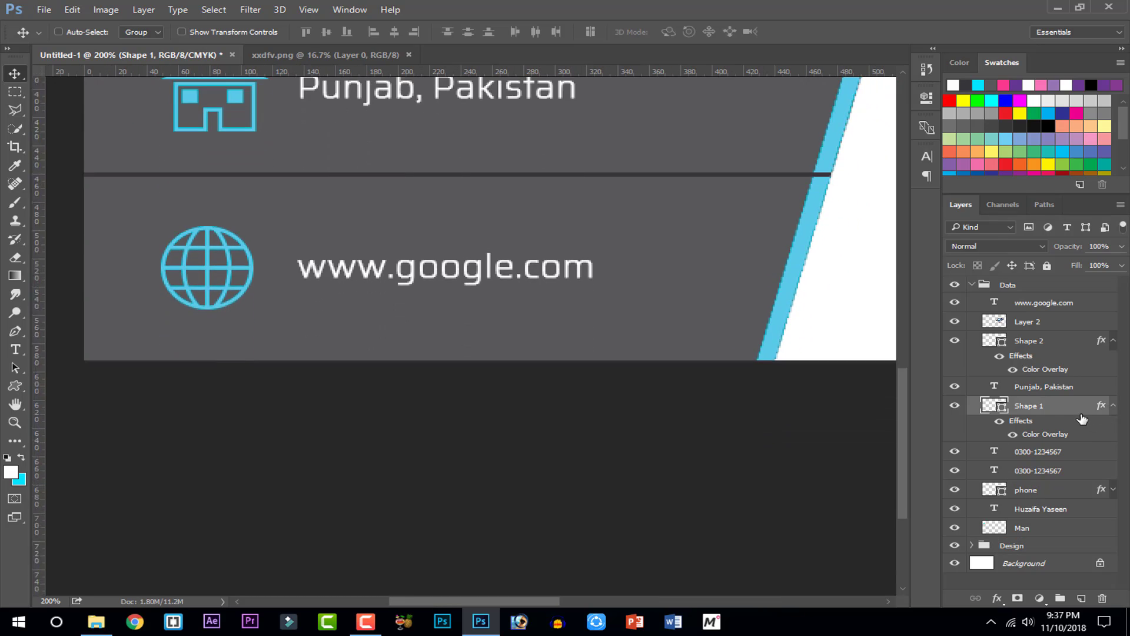
scroll(1082, 418, up, 2)
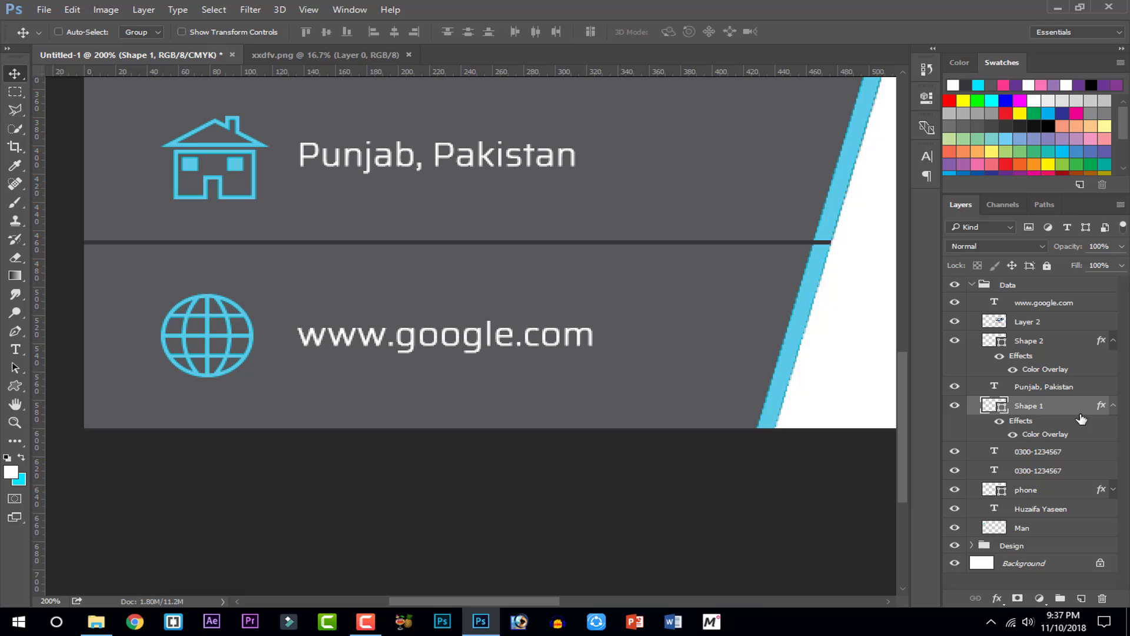
click(1052, 497)
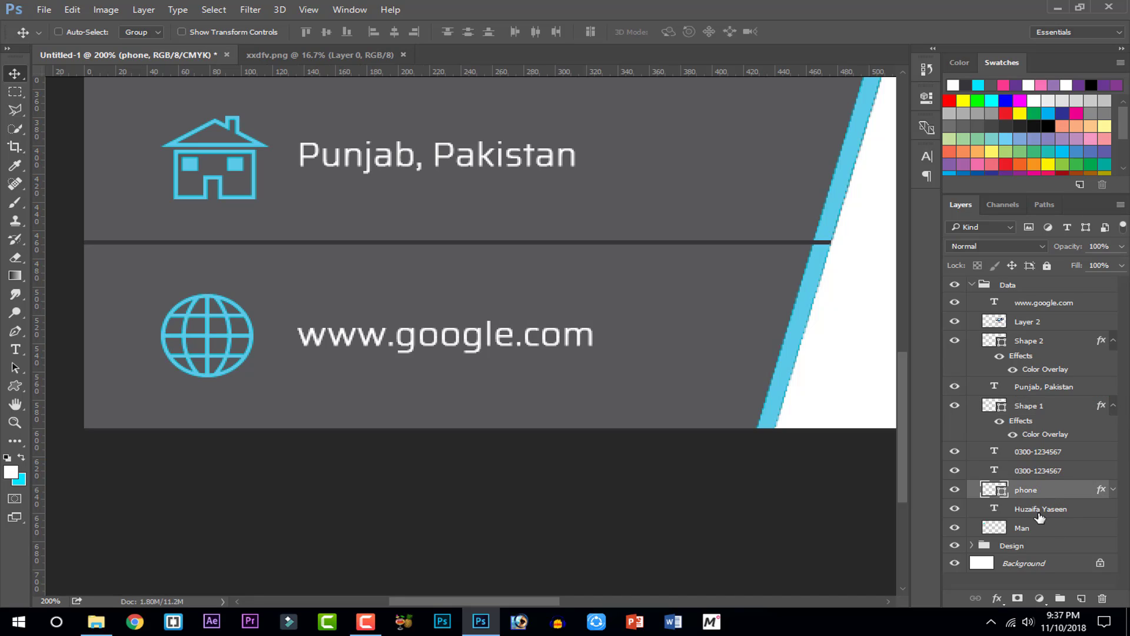
Review the 1 copy, 2 and 2 copy layers, then zoom out to 50% to see the whole card
click(976, 547)
click(972, 546)
scroll(995, 524, down, 4)
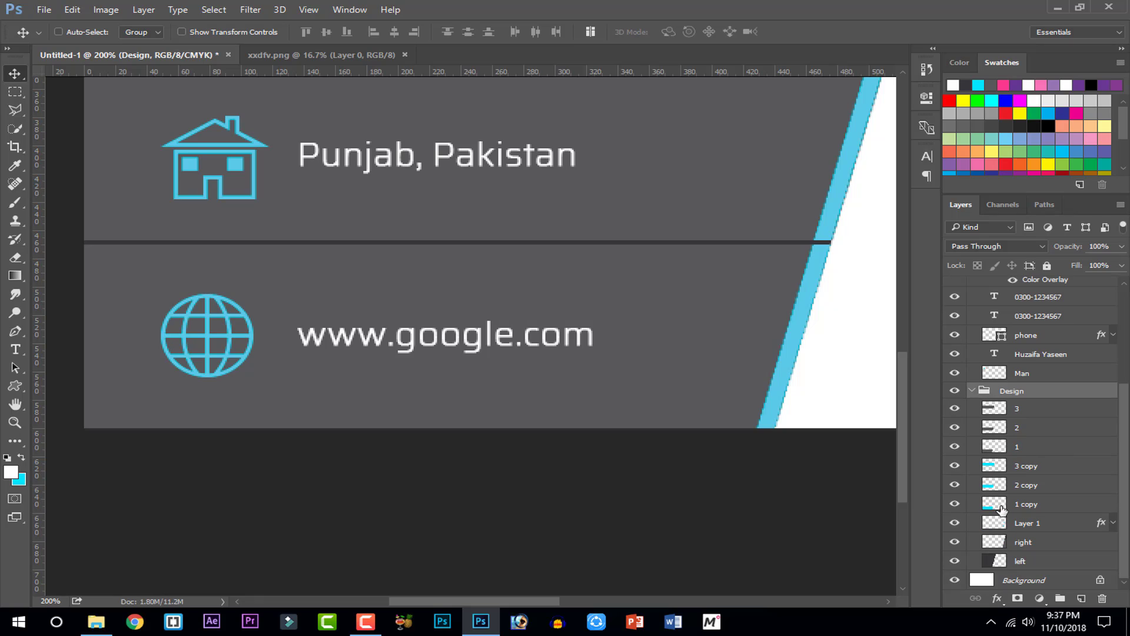
click(1021, 502)
click(1026, 428)
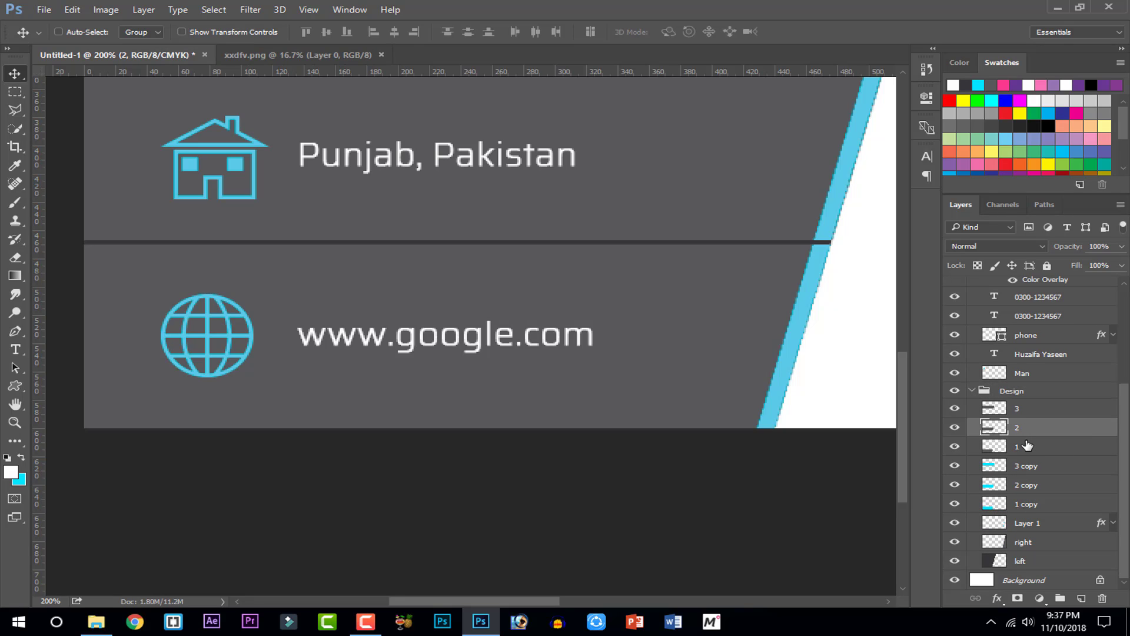
click(1024, 488)
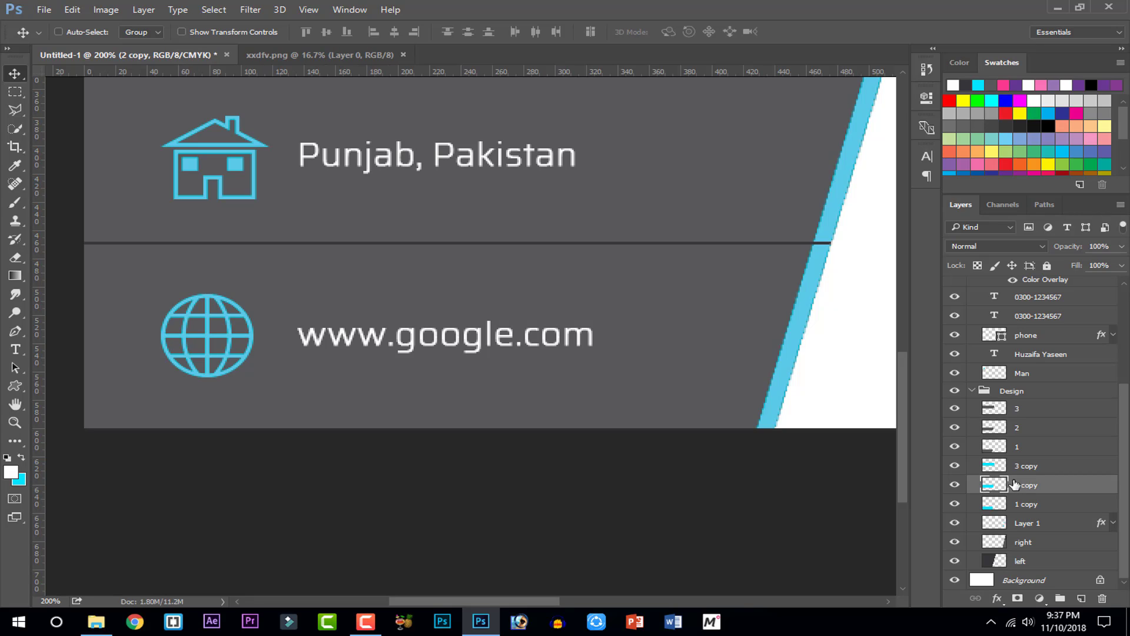
drag(903, 395, 901, 322)
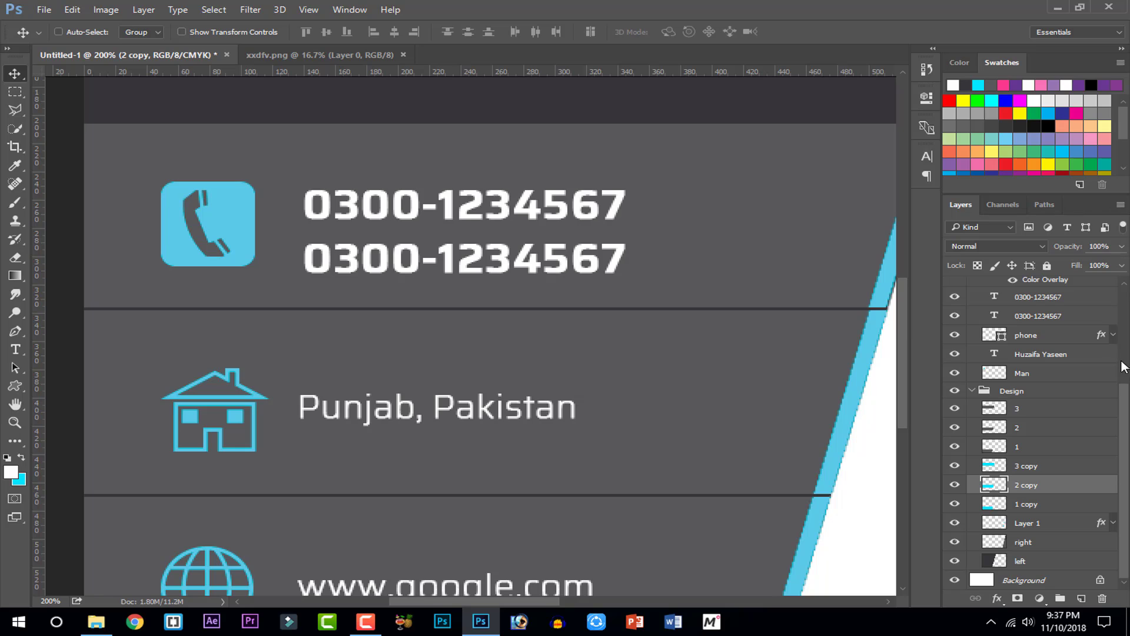
key(ctrl+minus)
key(ctrl+minus)
key(ctrl+minus)
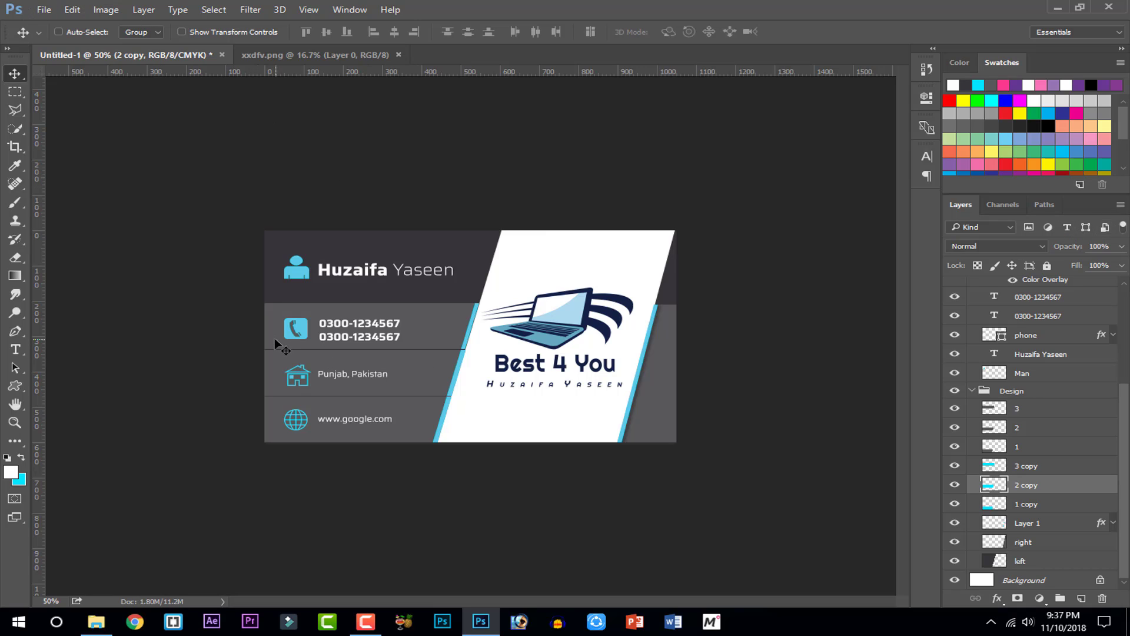
Collapse the Design and Data layer groups so only they sit above Background, then reselect Design
click(44, 9)
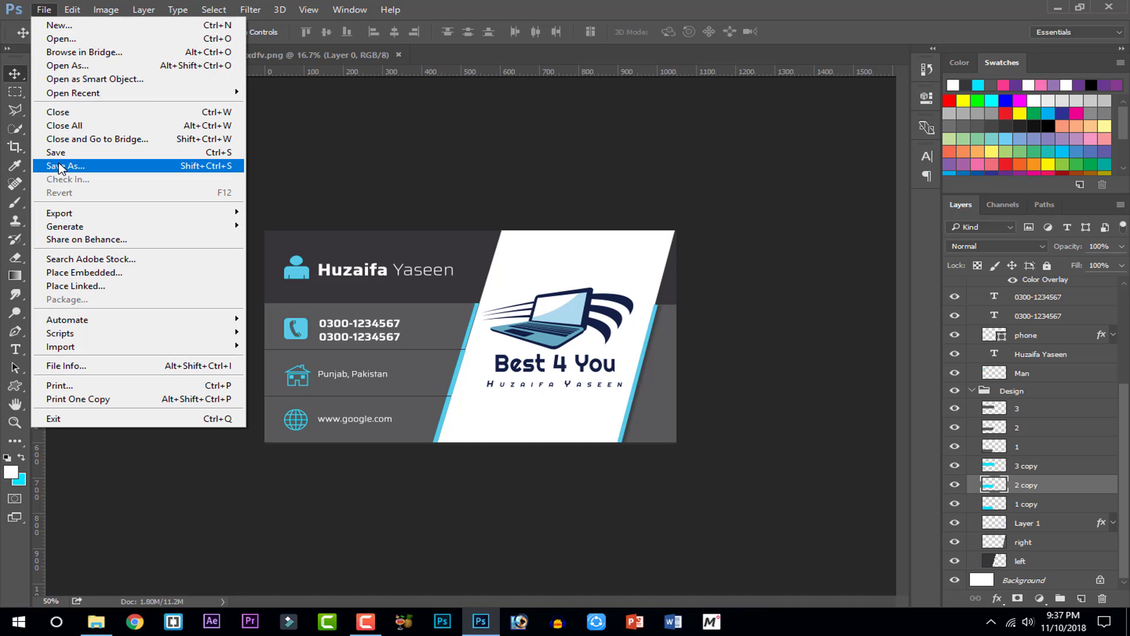
click(492, 178)
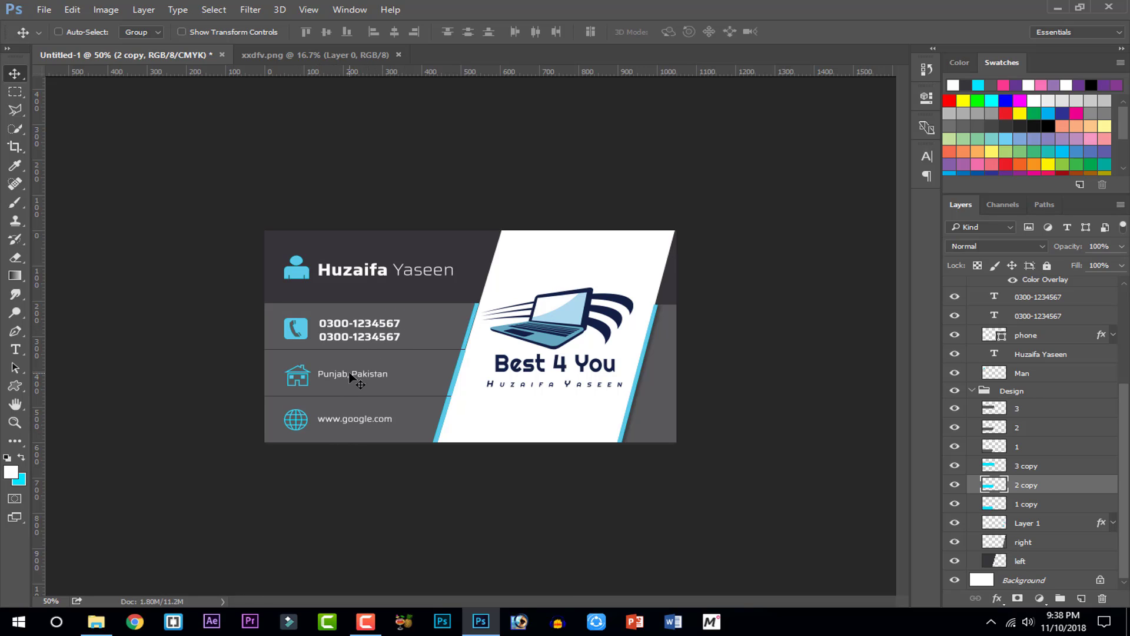
click(970, 395)
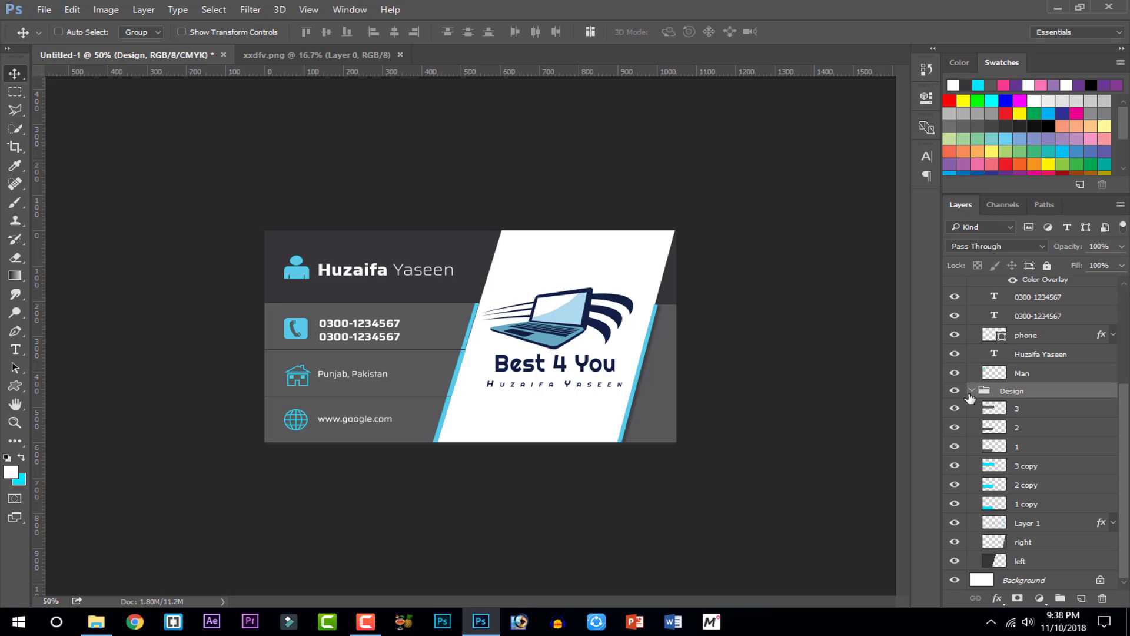
click(972, 391)
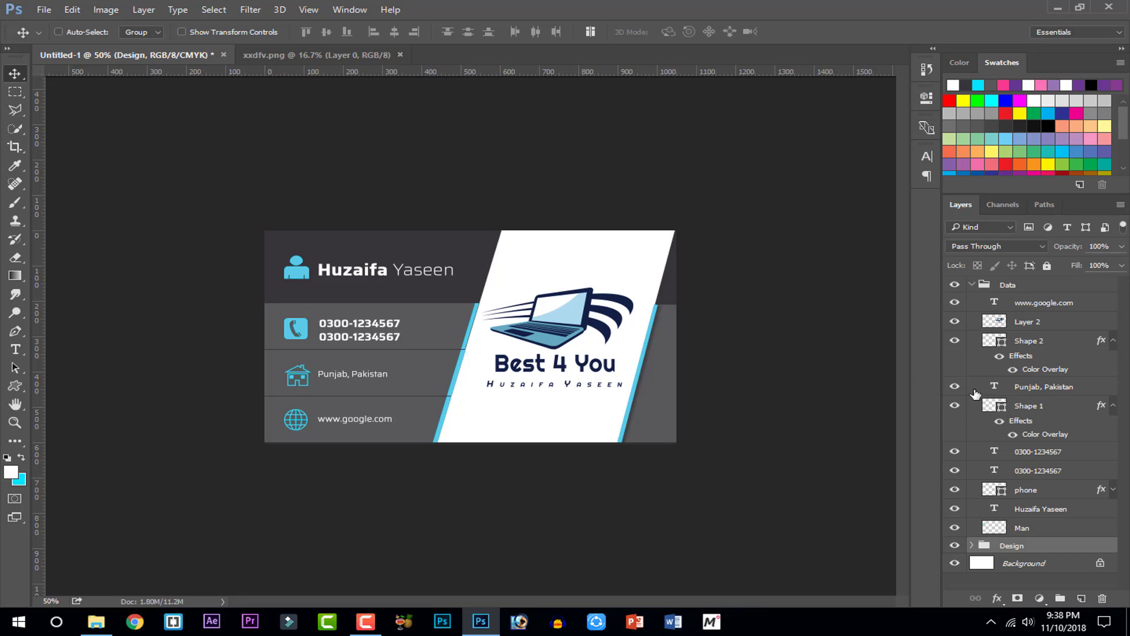
click(969, 287)
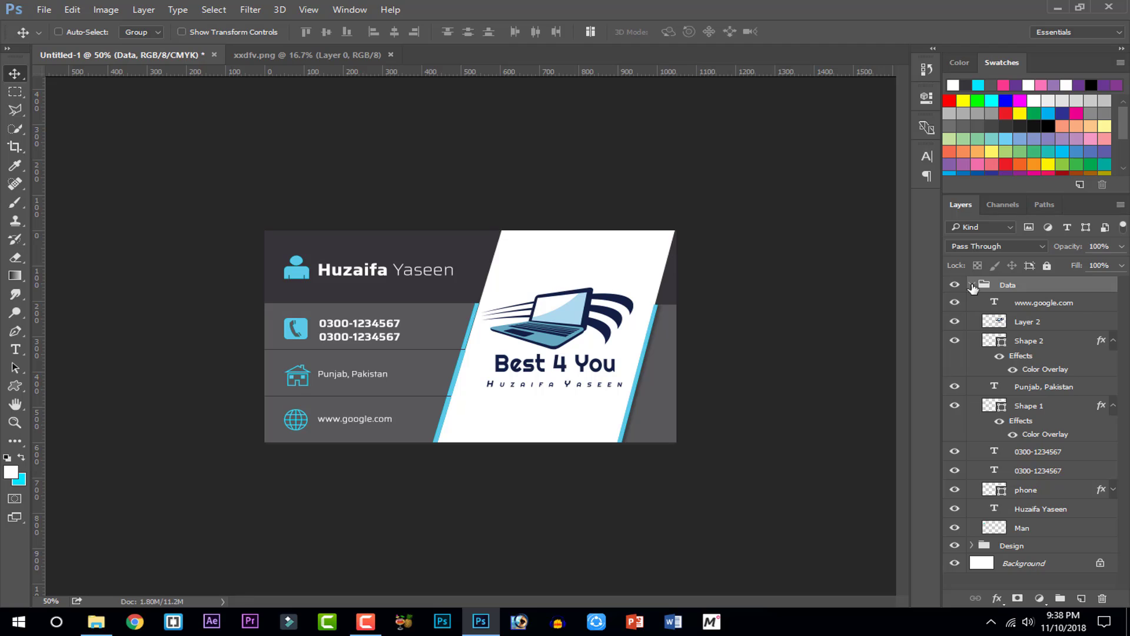
click(972, 286)
click(972, 285)
click(972, 285)
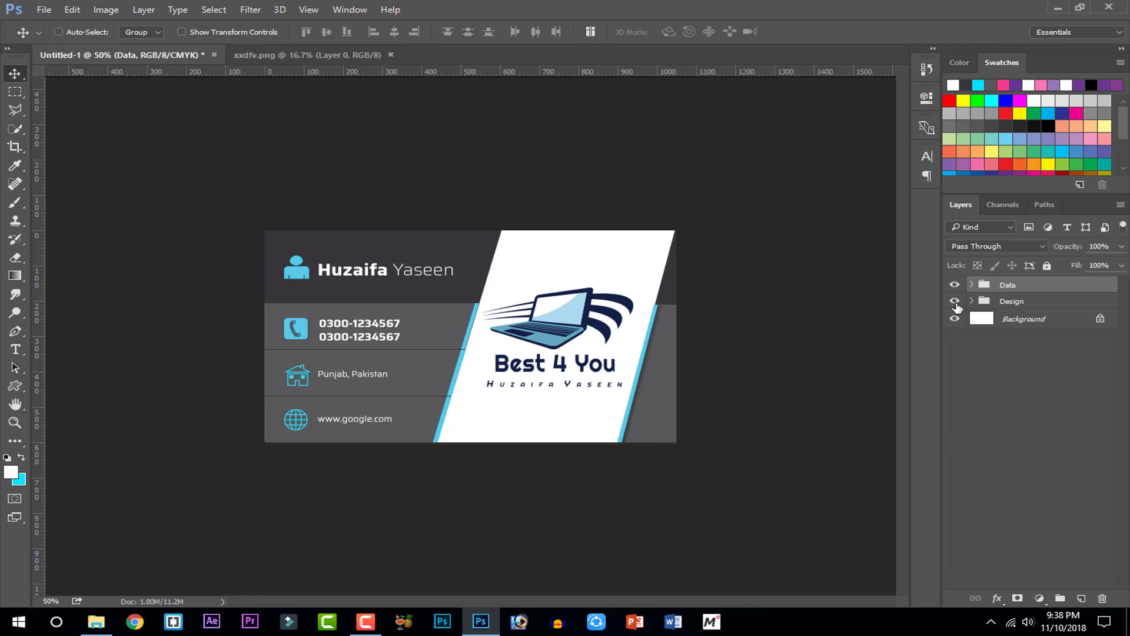
click(955, 302)
click(955, 302)
click(986, 303)
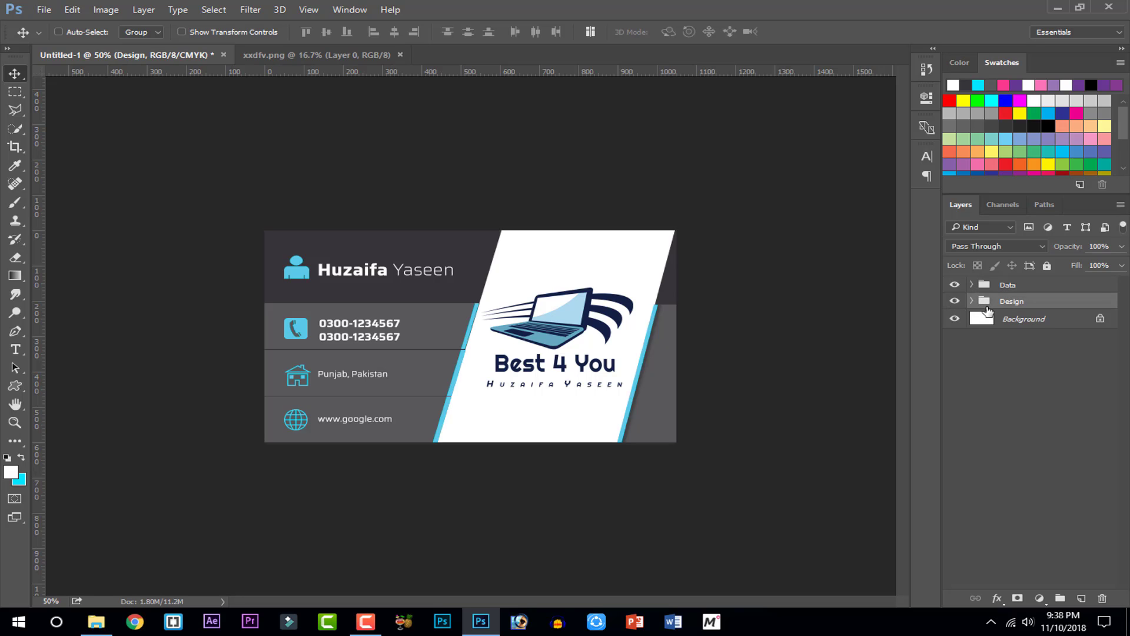
key(ctrl)
Start Save As and create a new Desktop folder named 'best 4 you', then open it
click(54, 14)
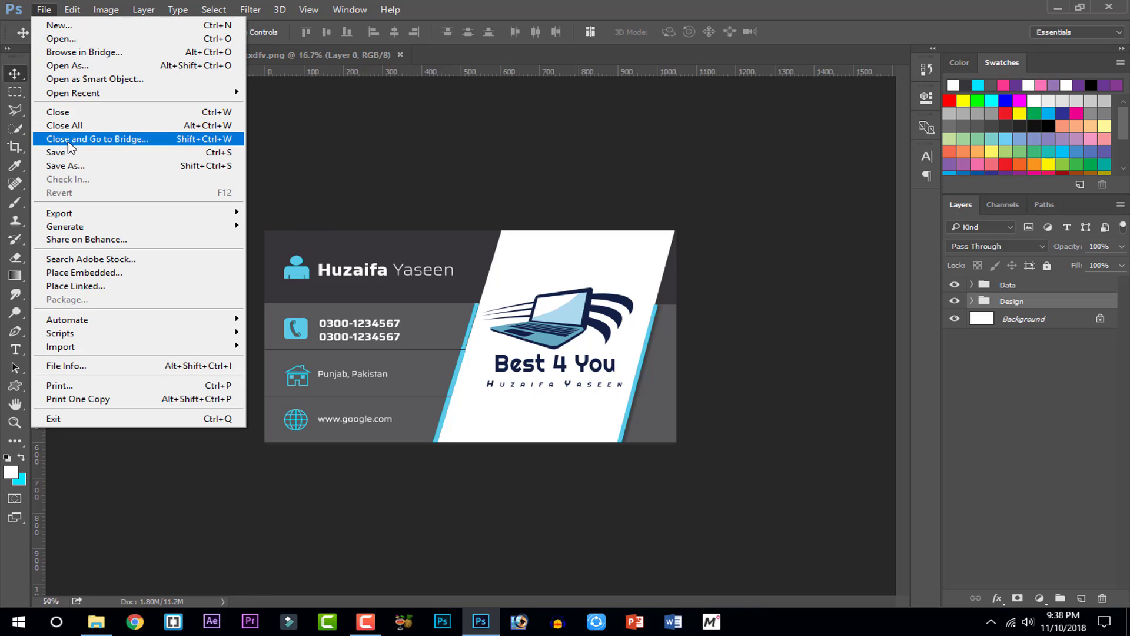
click(69, 166)
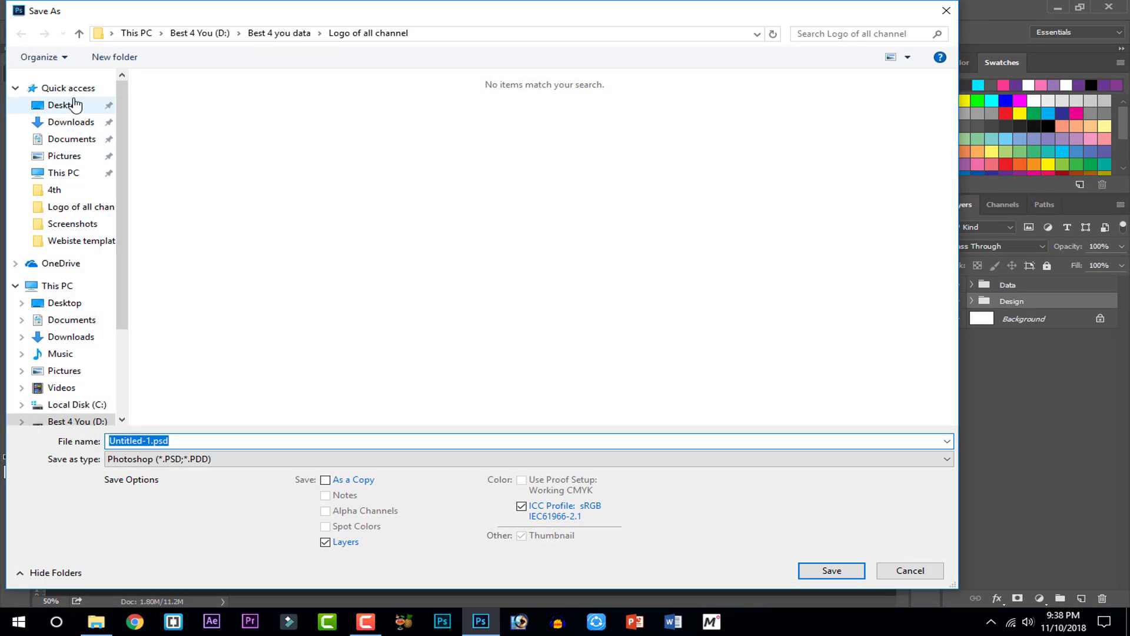
click(75, 107)
right_click(456, 324)
mouse_move(504, 492)
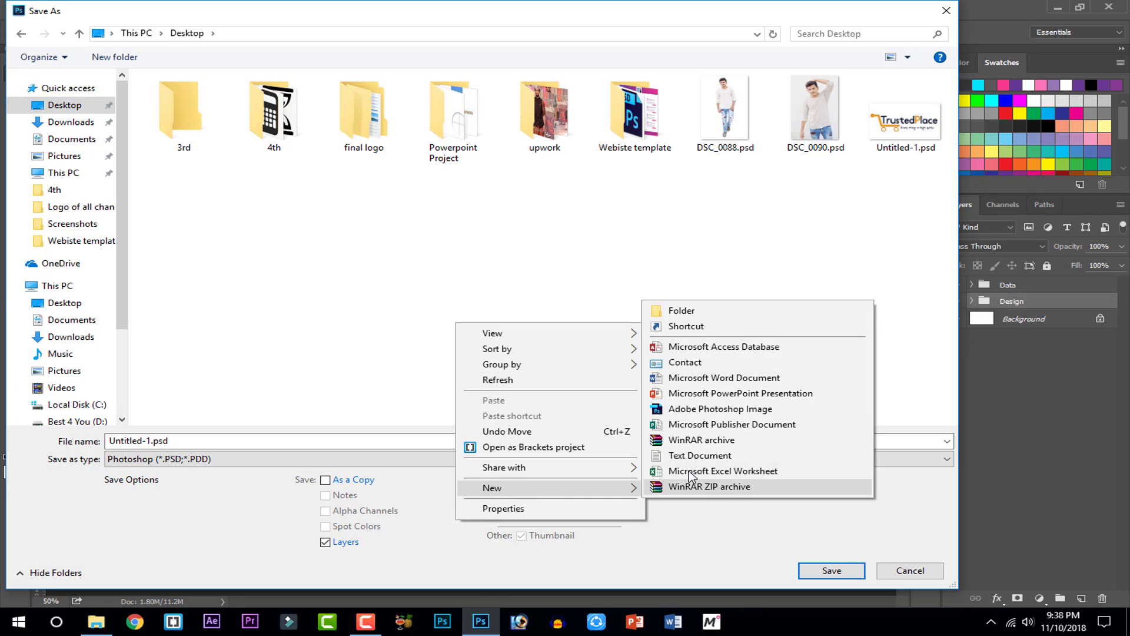
click(693, 319)
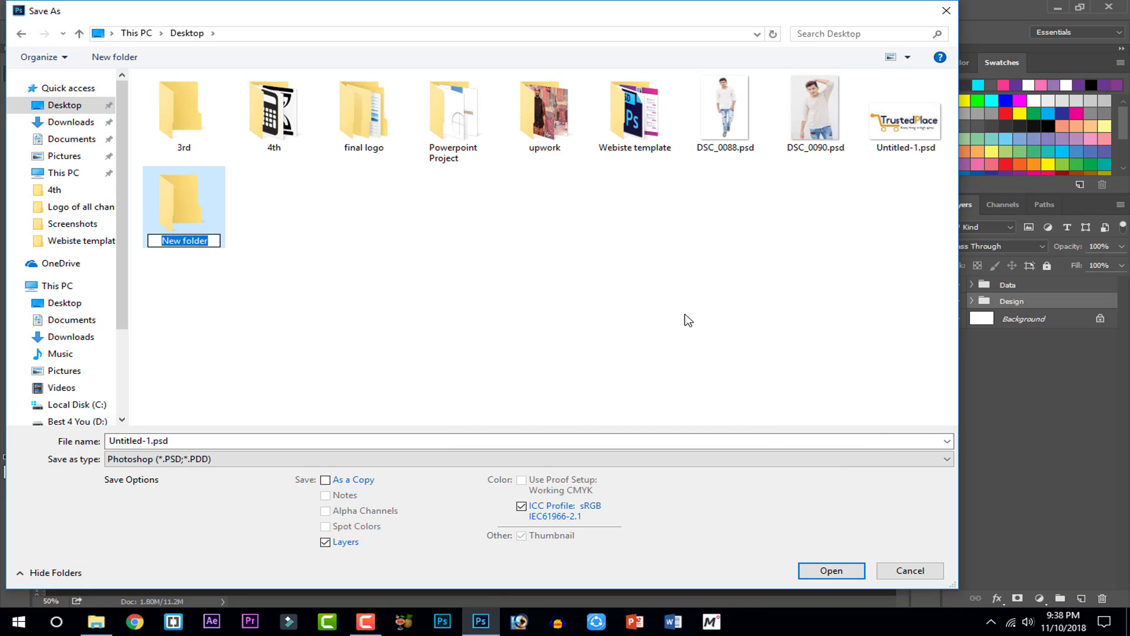
text(best 4)
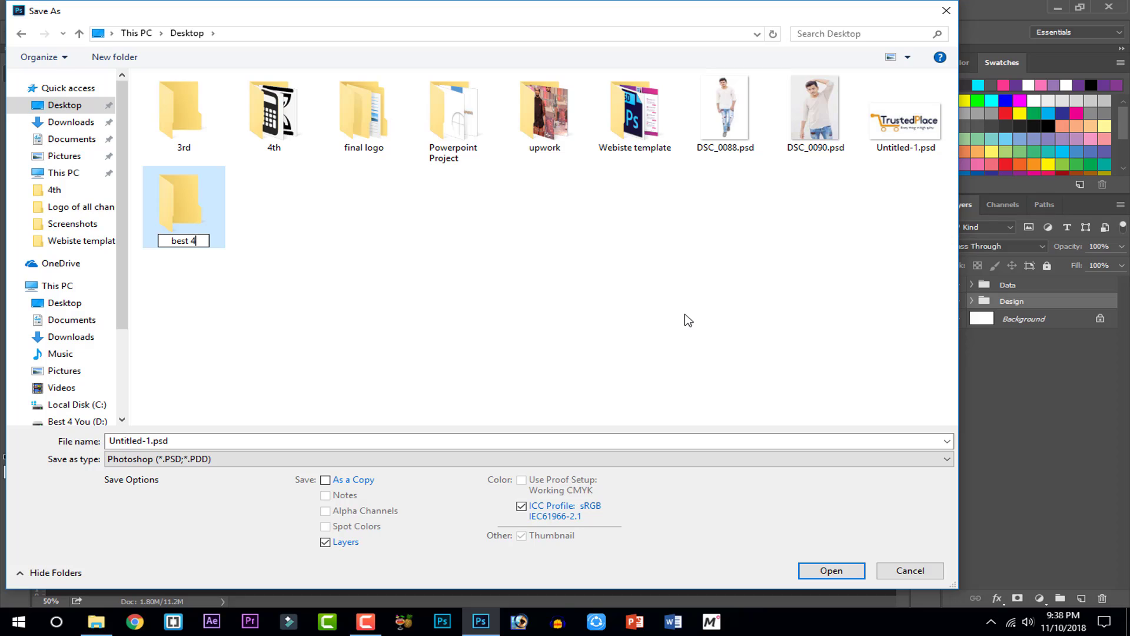
text( you)
key(Return)
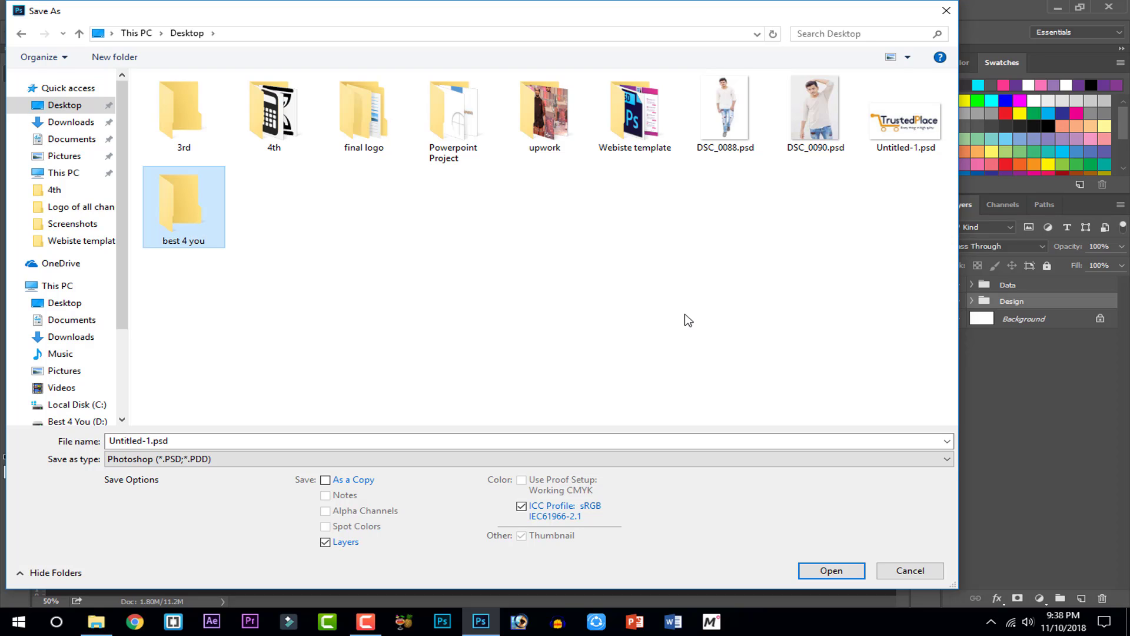
double_click(223, 239)
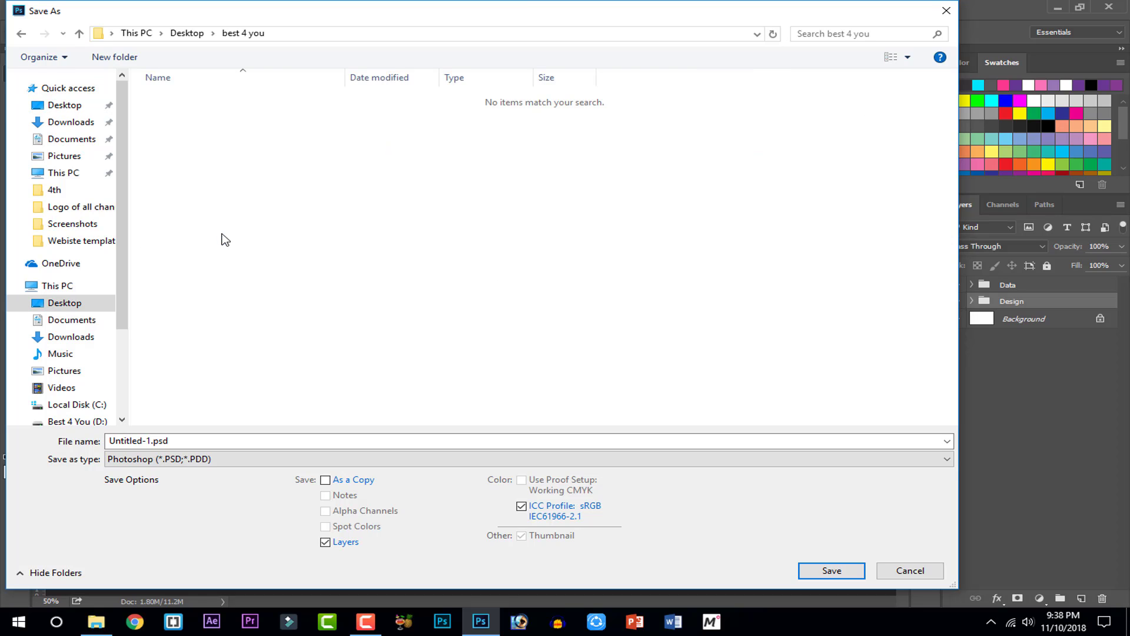
Save the document as card.psd in that folder with Maximize Compatibility
click(151, 443)
text(b)
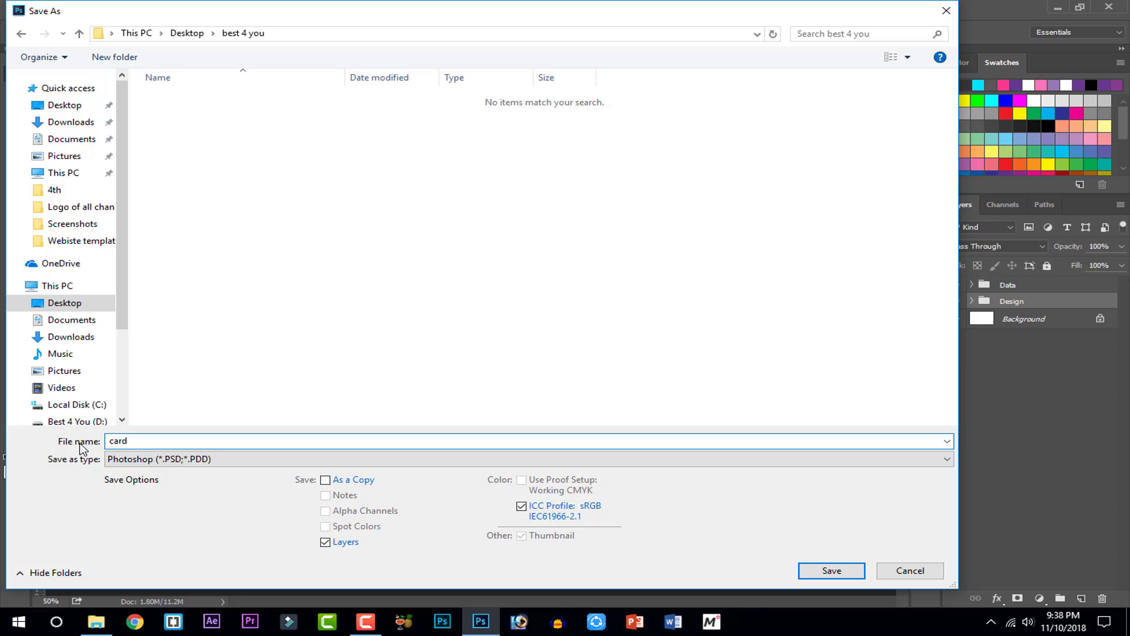
click(817, 569)
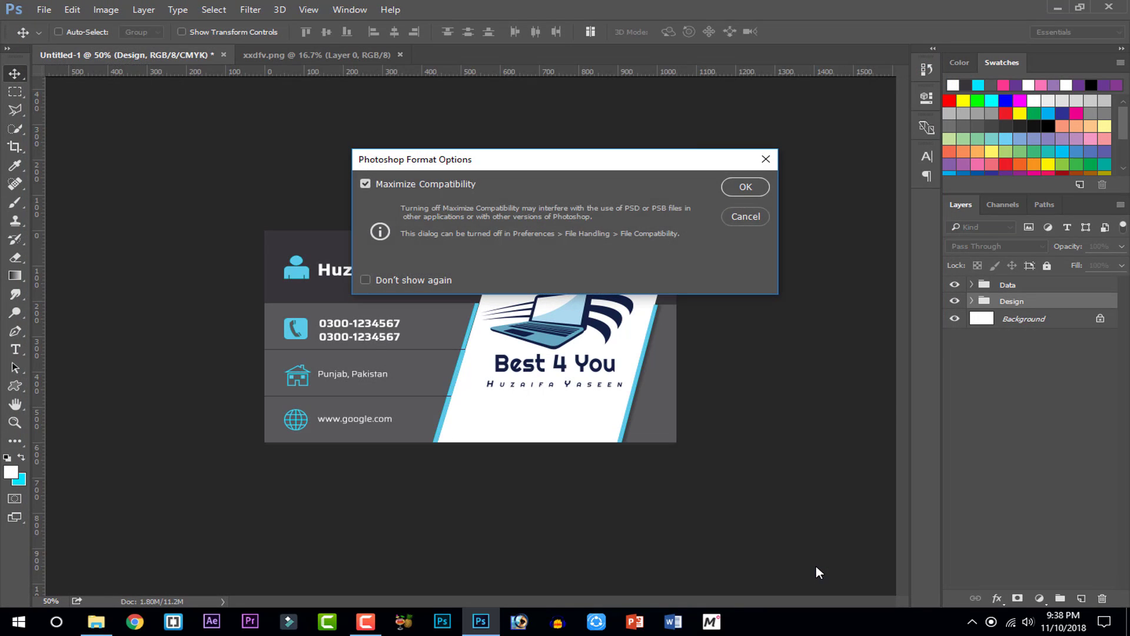
click(729, 186)
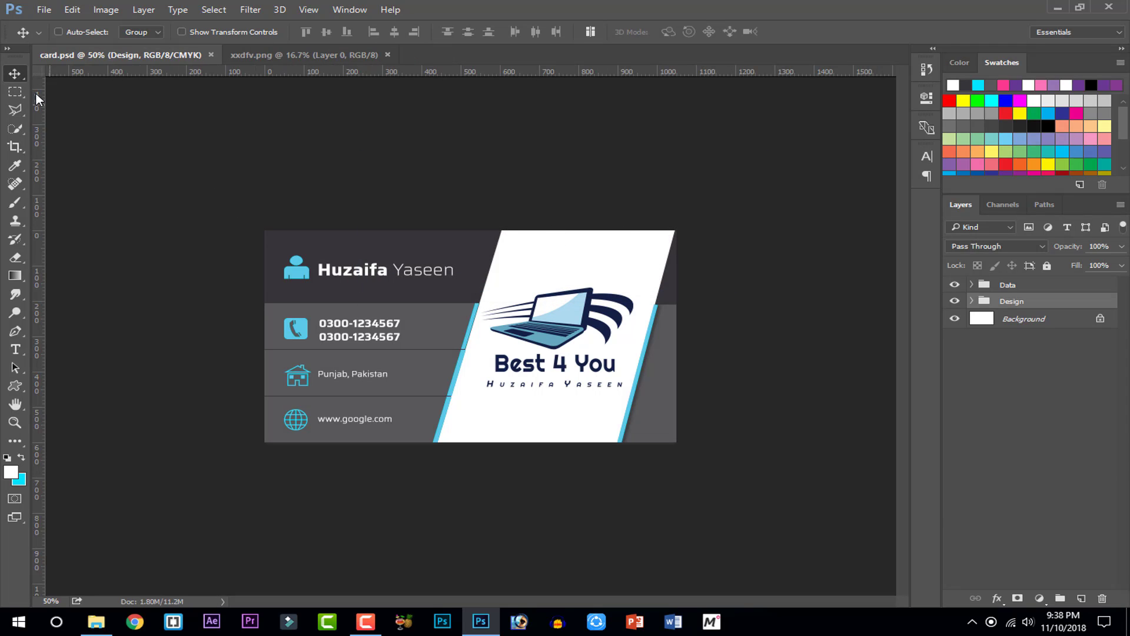
Save a JPEG copy as card.jpg at maximum quality
click(45, 10)
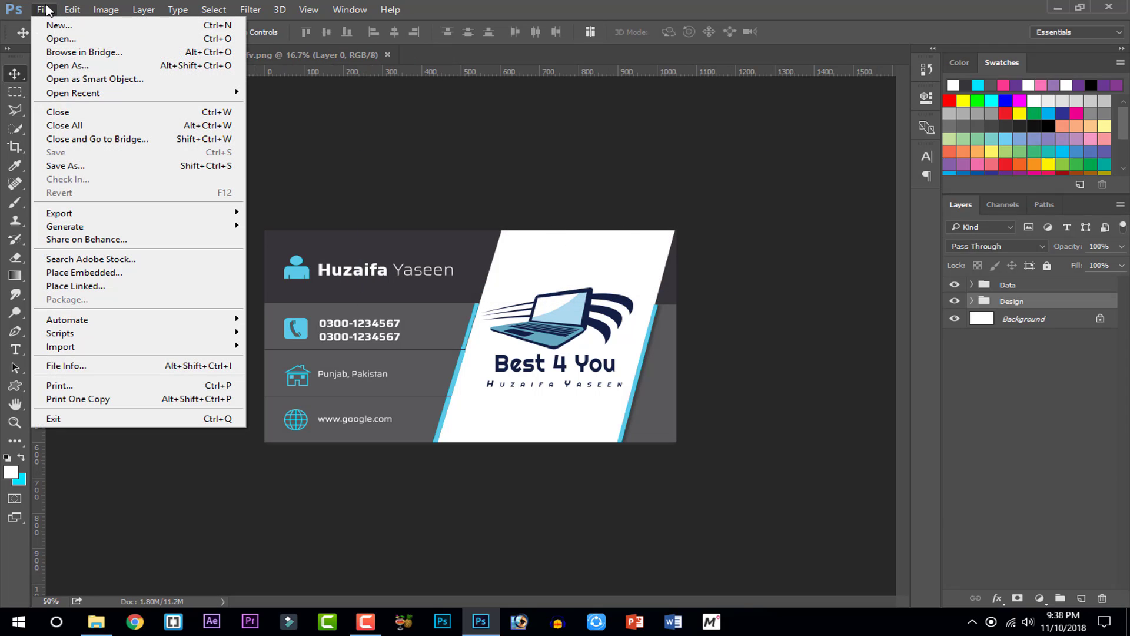
click(74, 165)
click(186, 458)
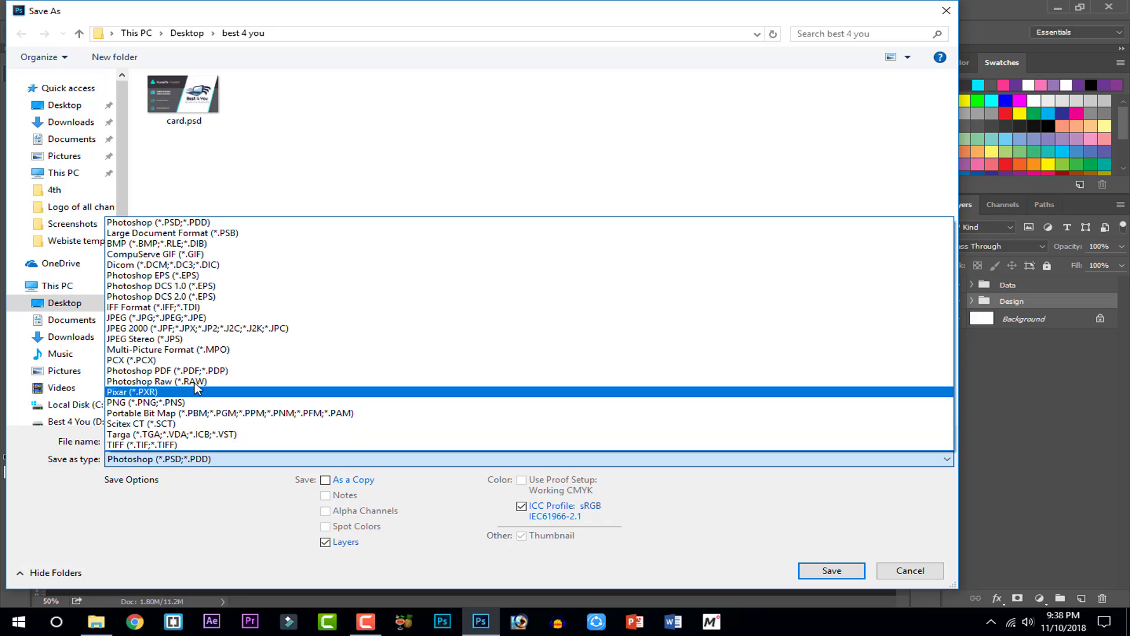
click(191, 319)
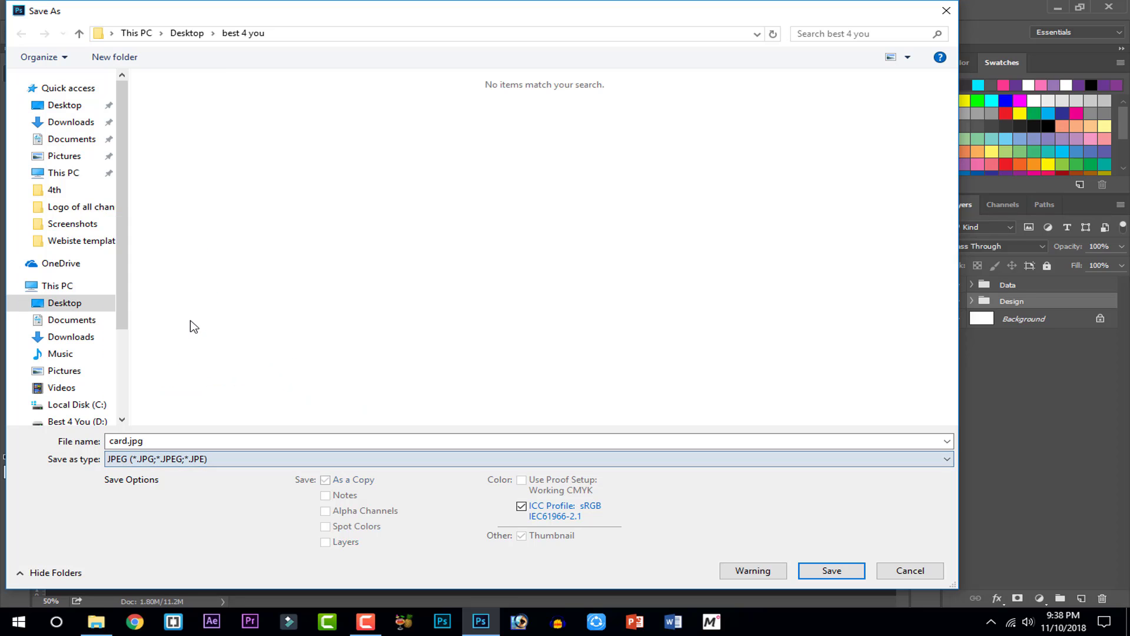
click(824, 571)
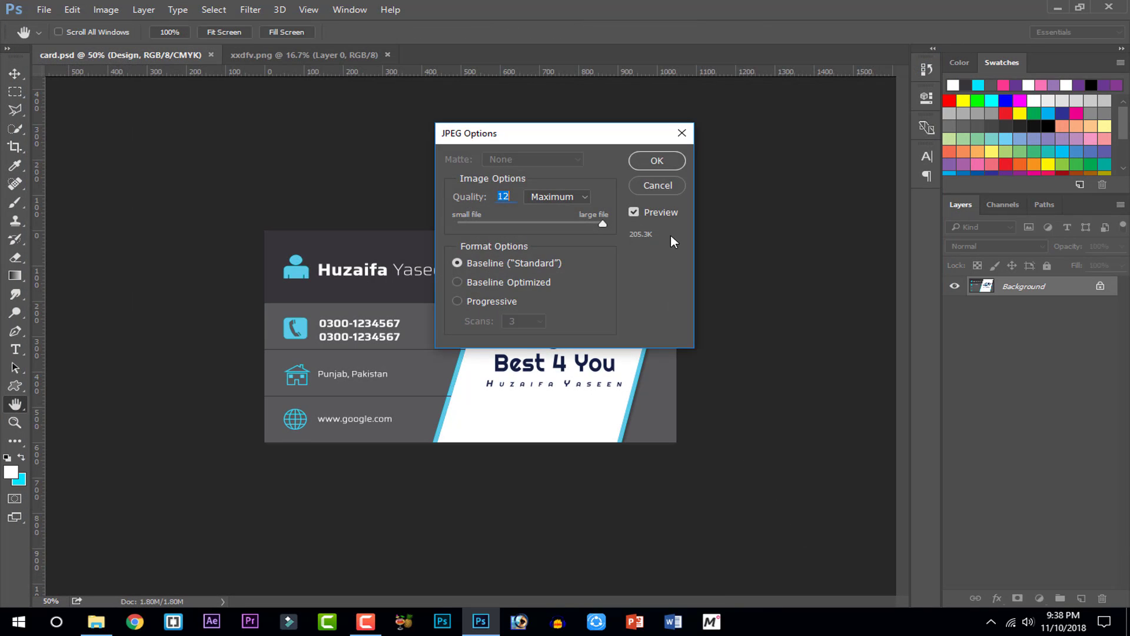
click(654, 162)
Close Photoshop and view card.jpg from the best 4 you folder in the image viewer
click(1126, 6)
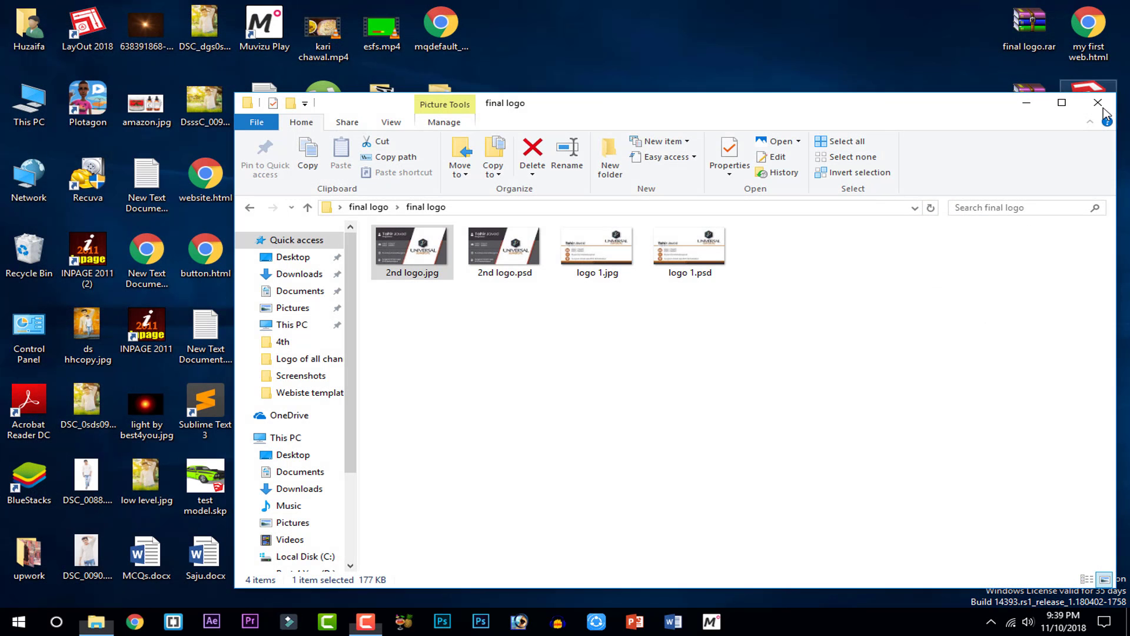
click(1105, 111)
click(455, 189)
double_click(455, 189)
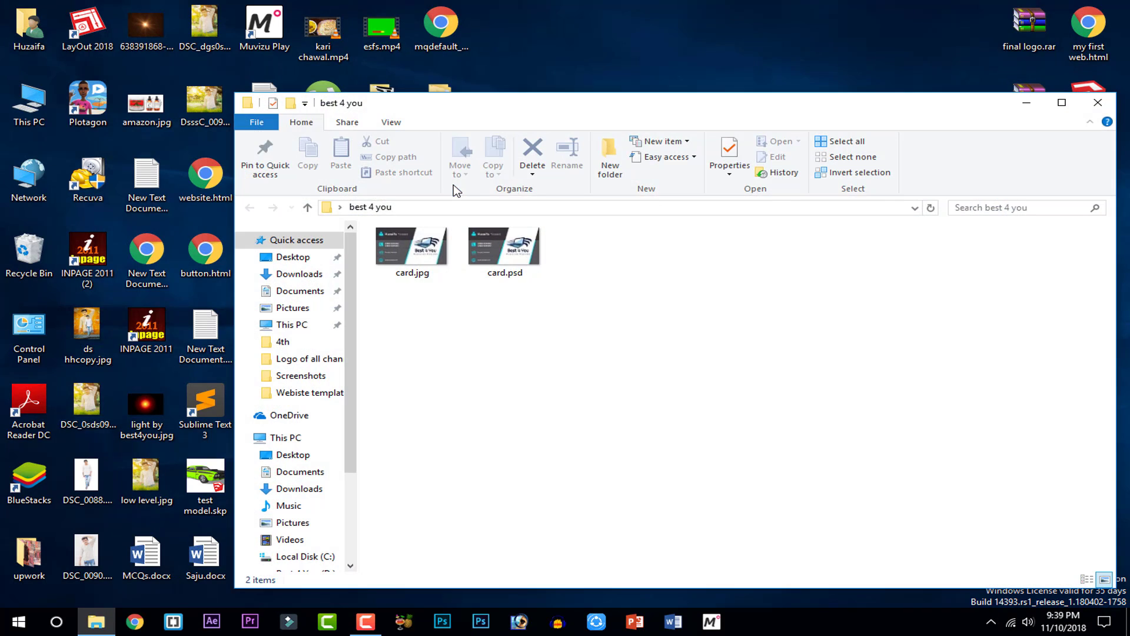
click(433, 262)
double_click(434, 262)
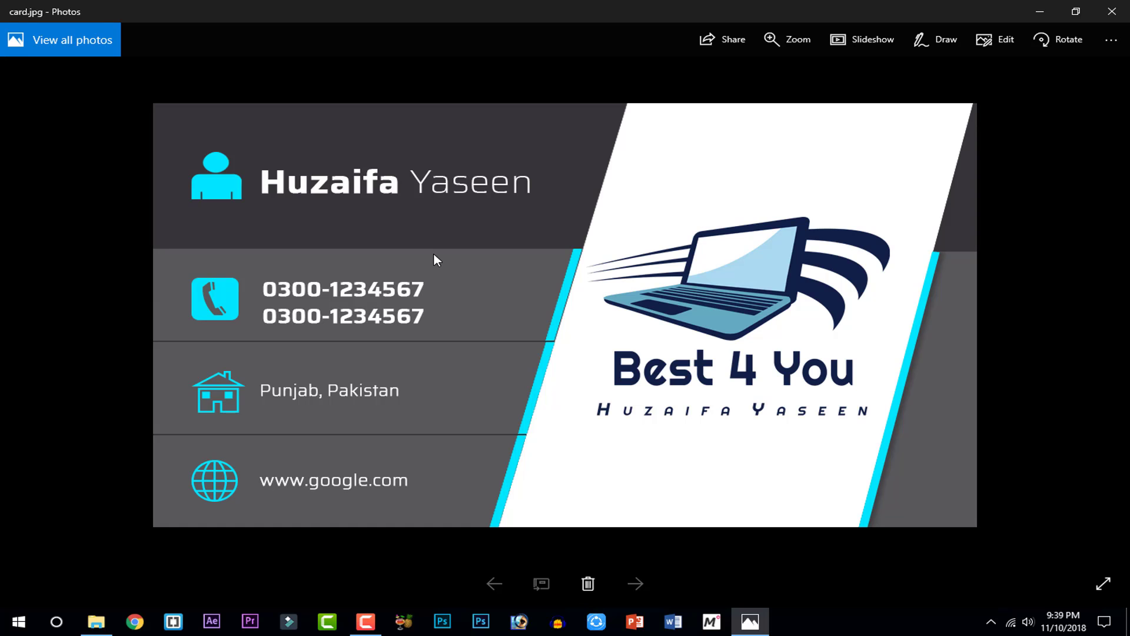
click(1112, 11)
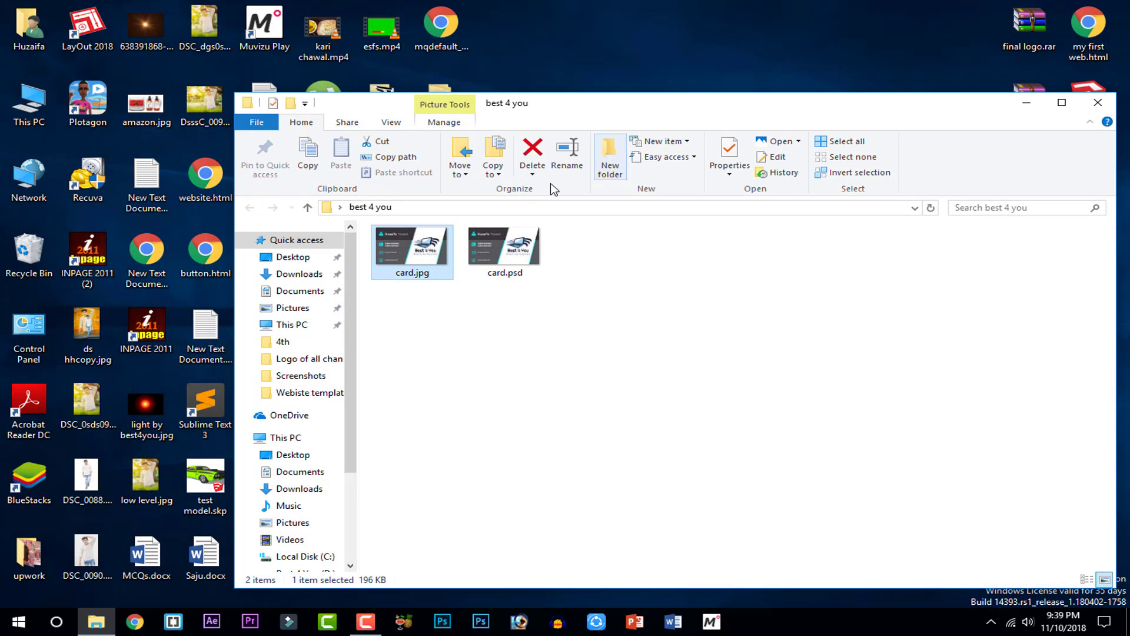
Open card.psd from best 4 you, cancel the New Library prompt, and choose the Move tool
double_click(509, 275)
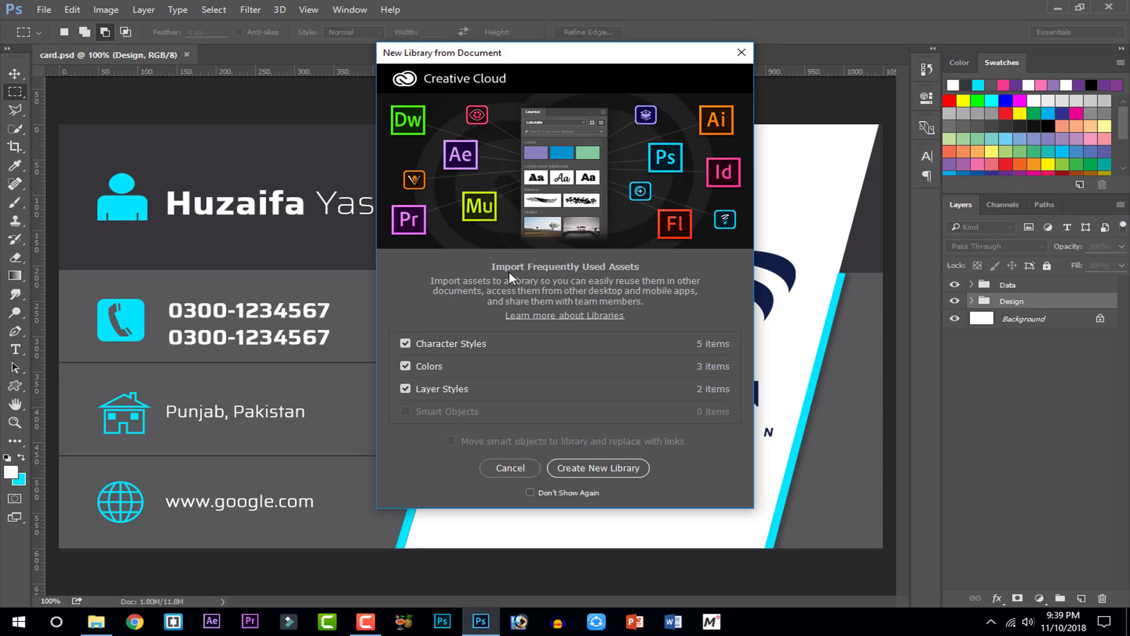
click(510, 467)
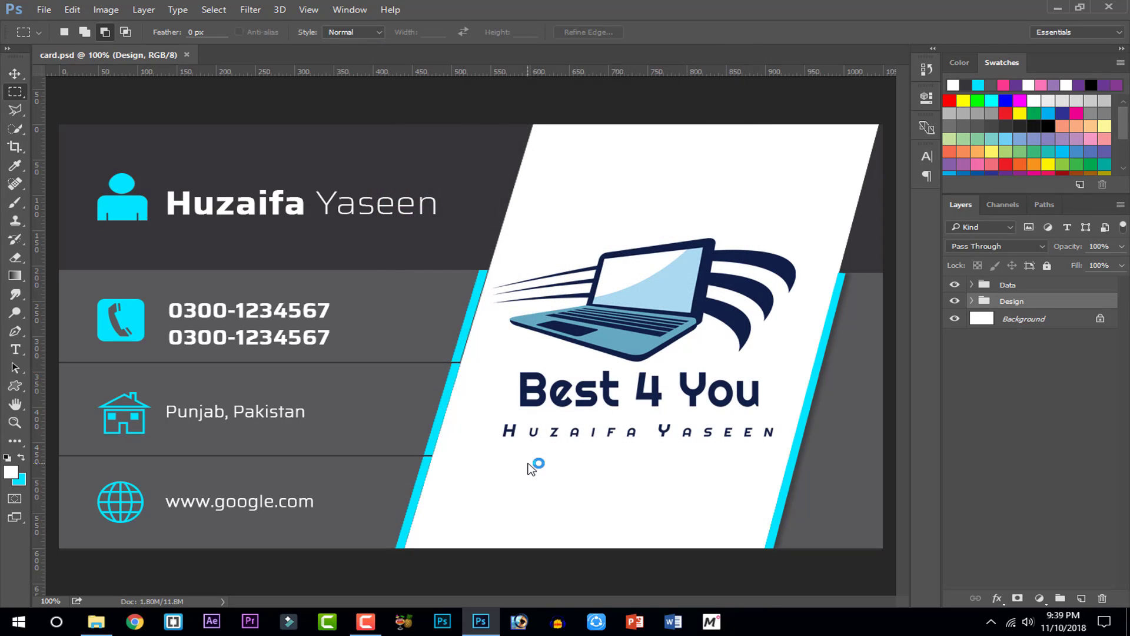
click(22, 74)
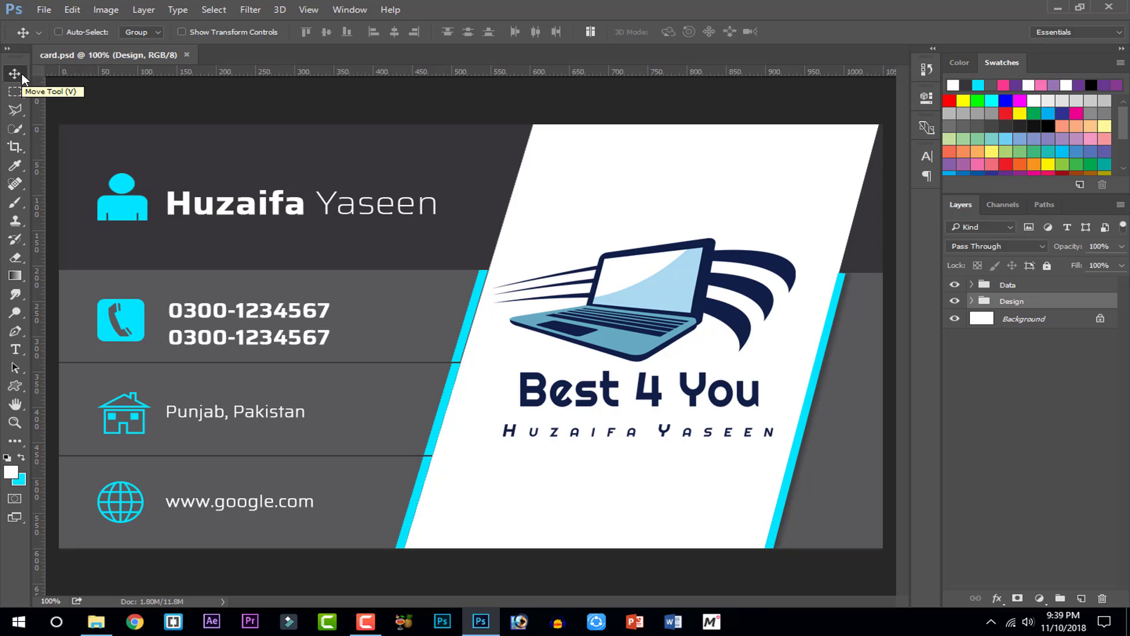